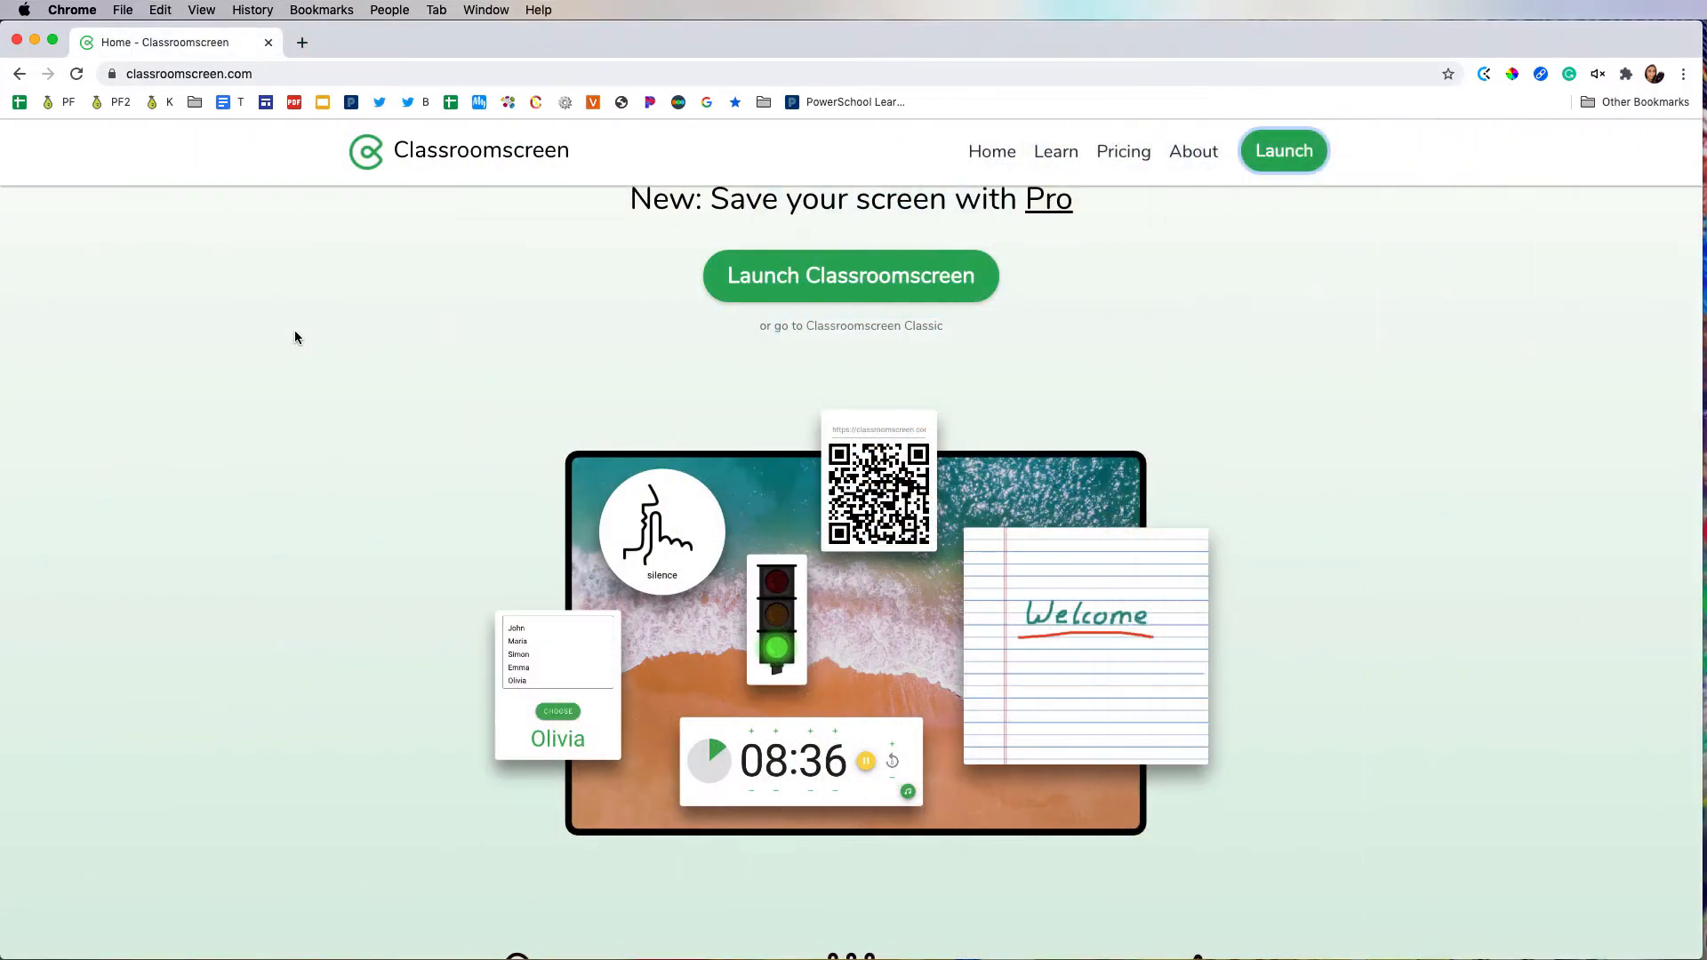
Step: Launch Classroomscreen from its home page and start a new group maker
left_click(908, 285)
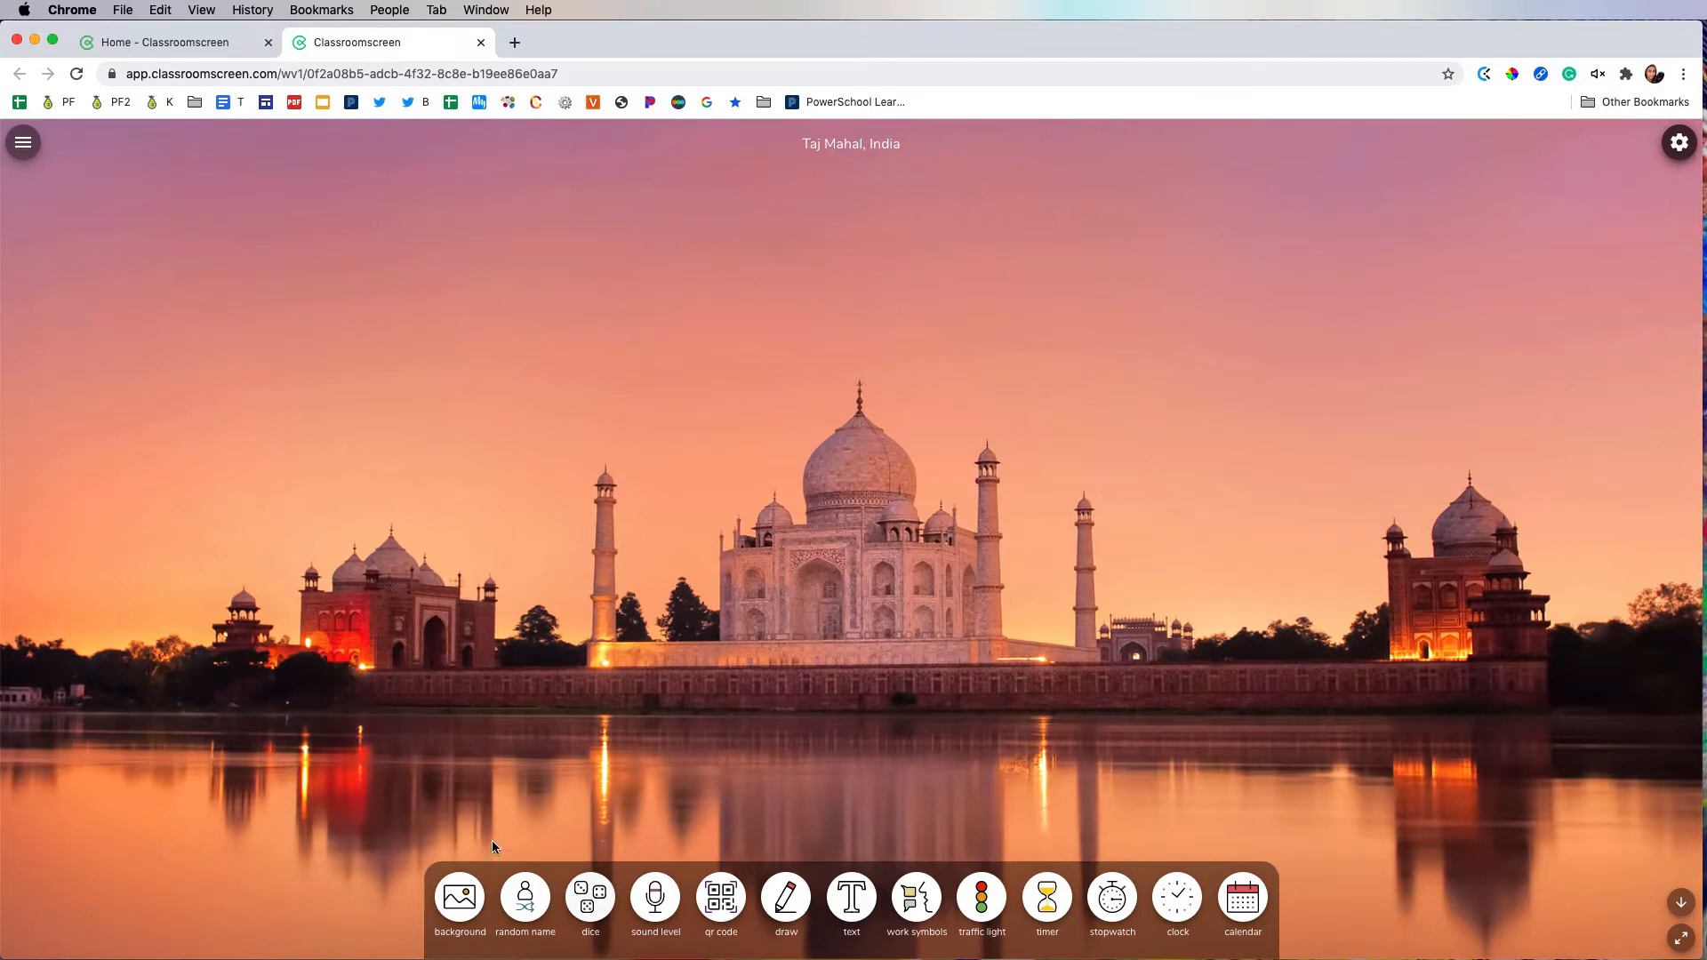
left_click(22, 144)
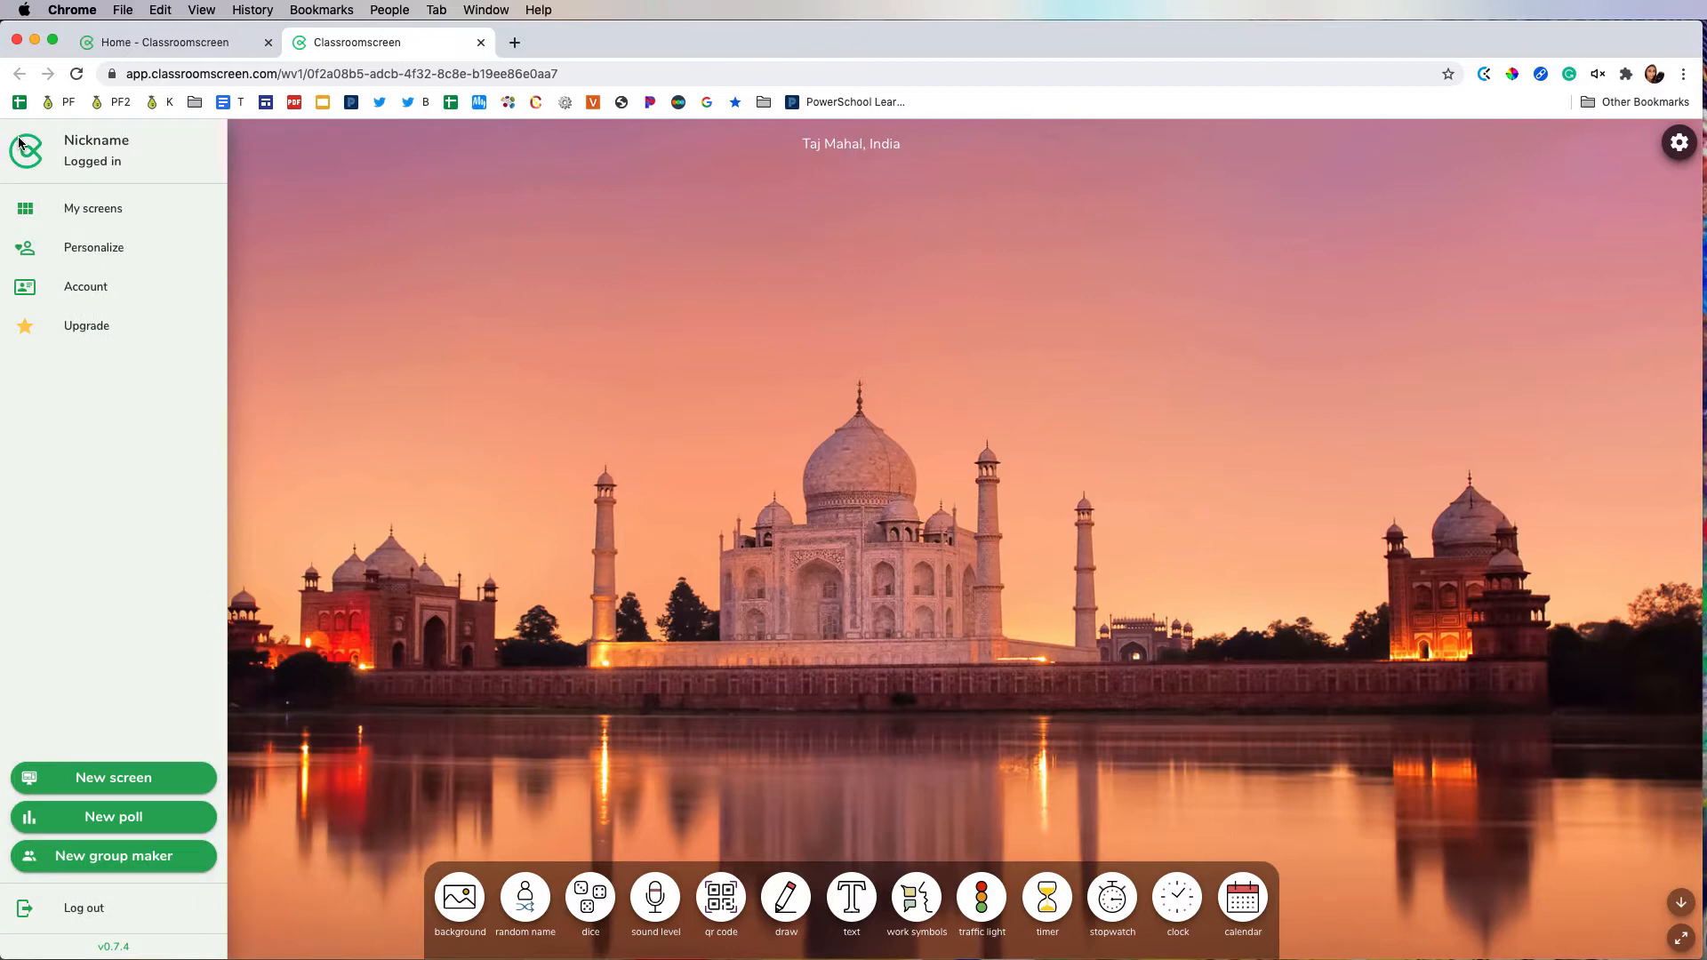
left_click(119, 858)
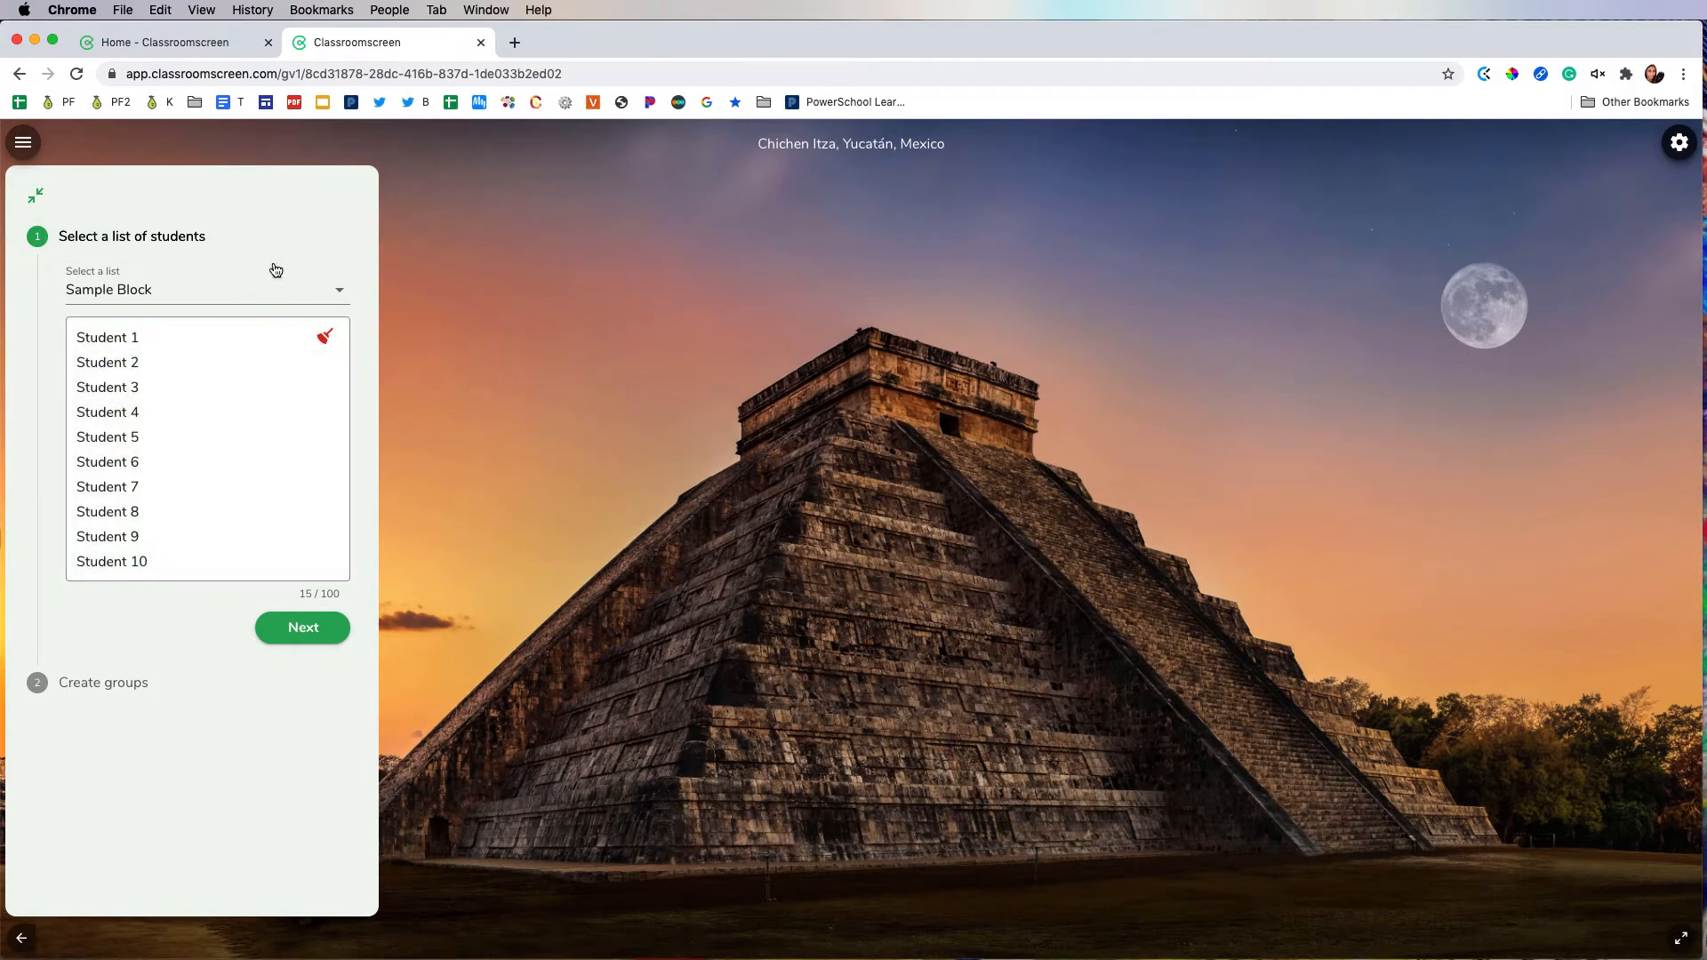
Step: Keep Sample Block as the student list, review its names and continue to group creation
left_click(280, 294)
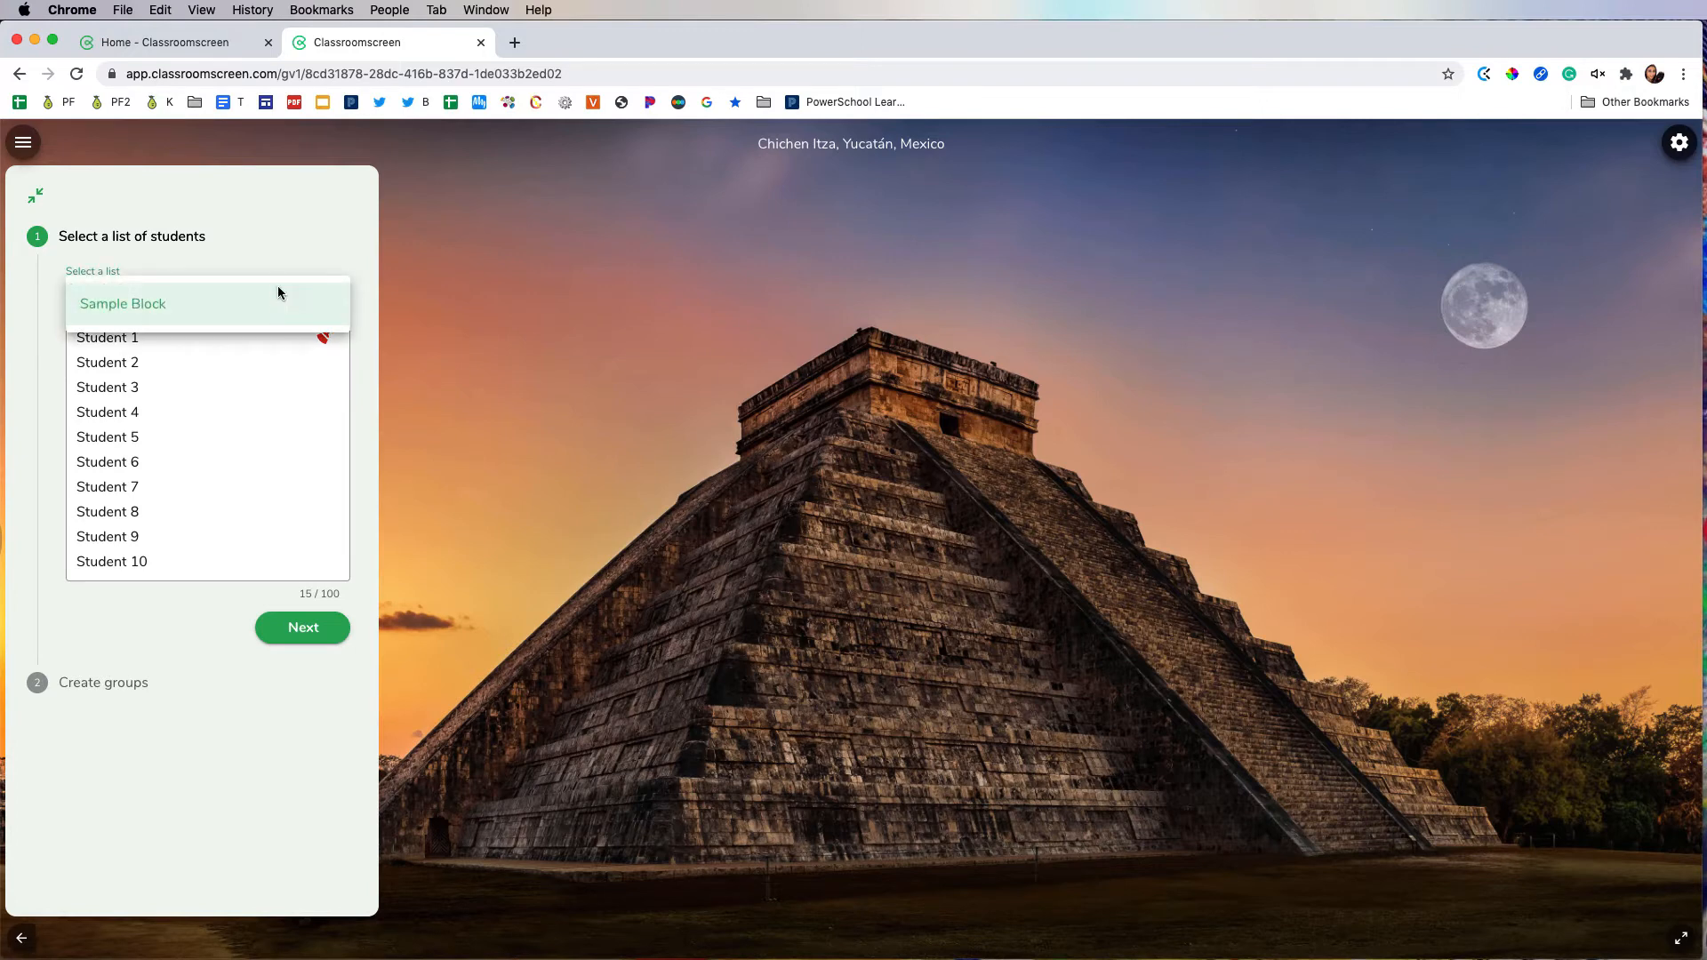
left_click(258, 404)
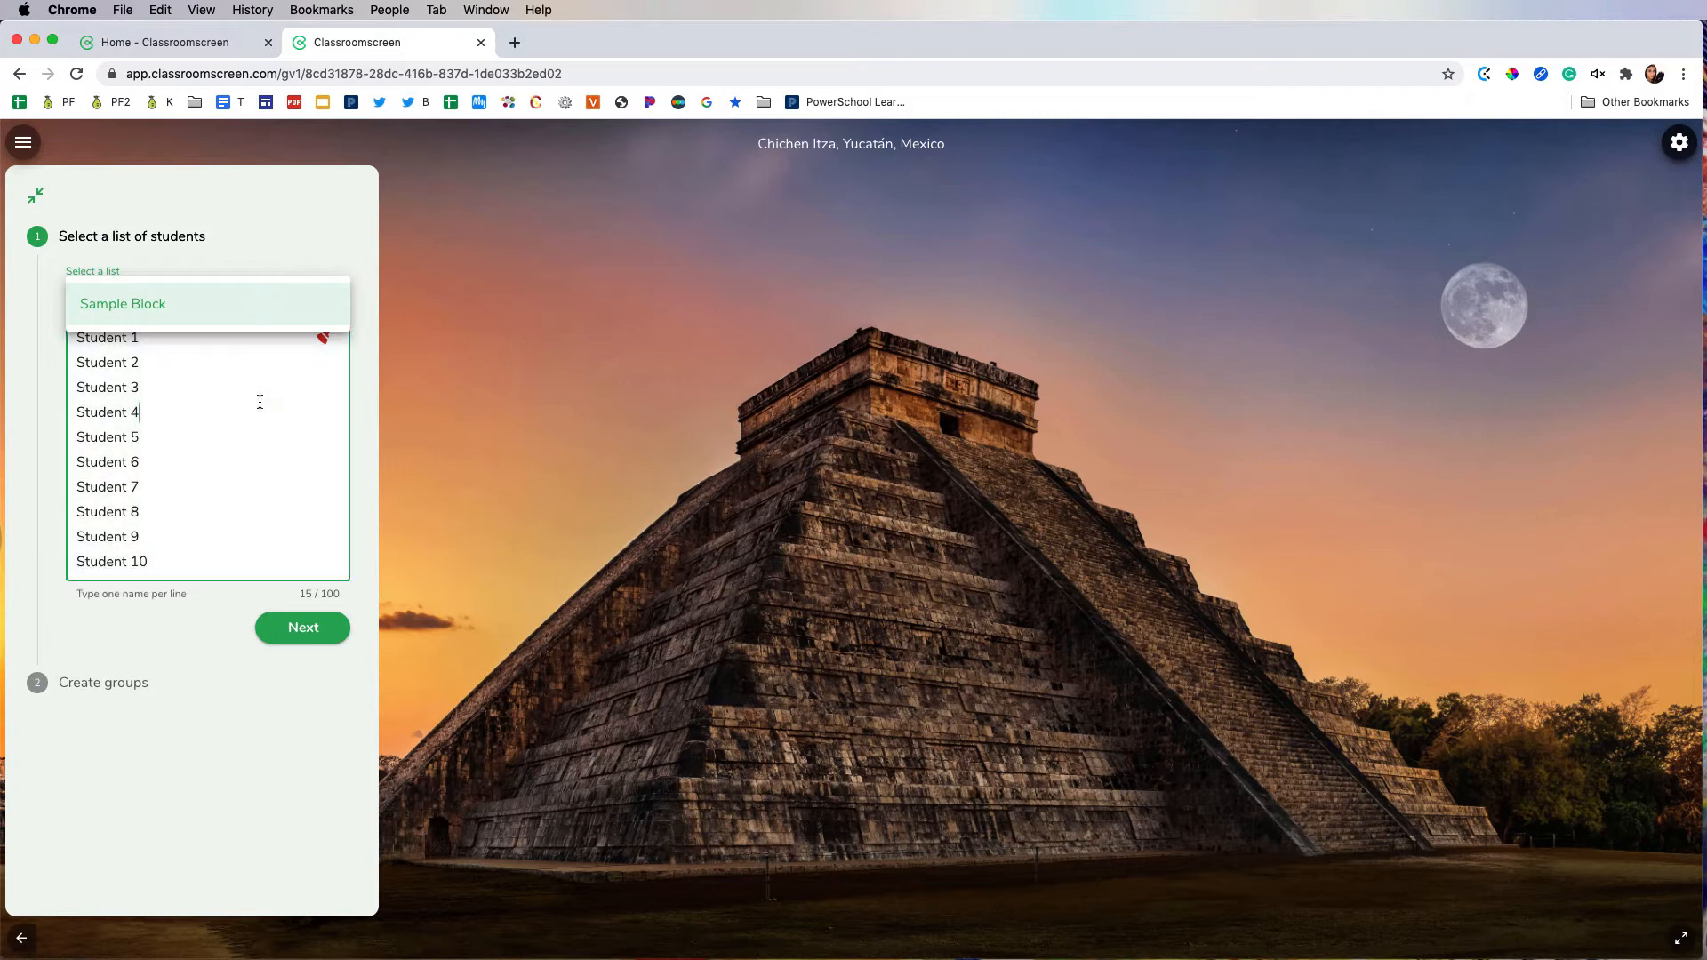
left_click(201, 565)
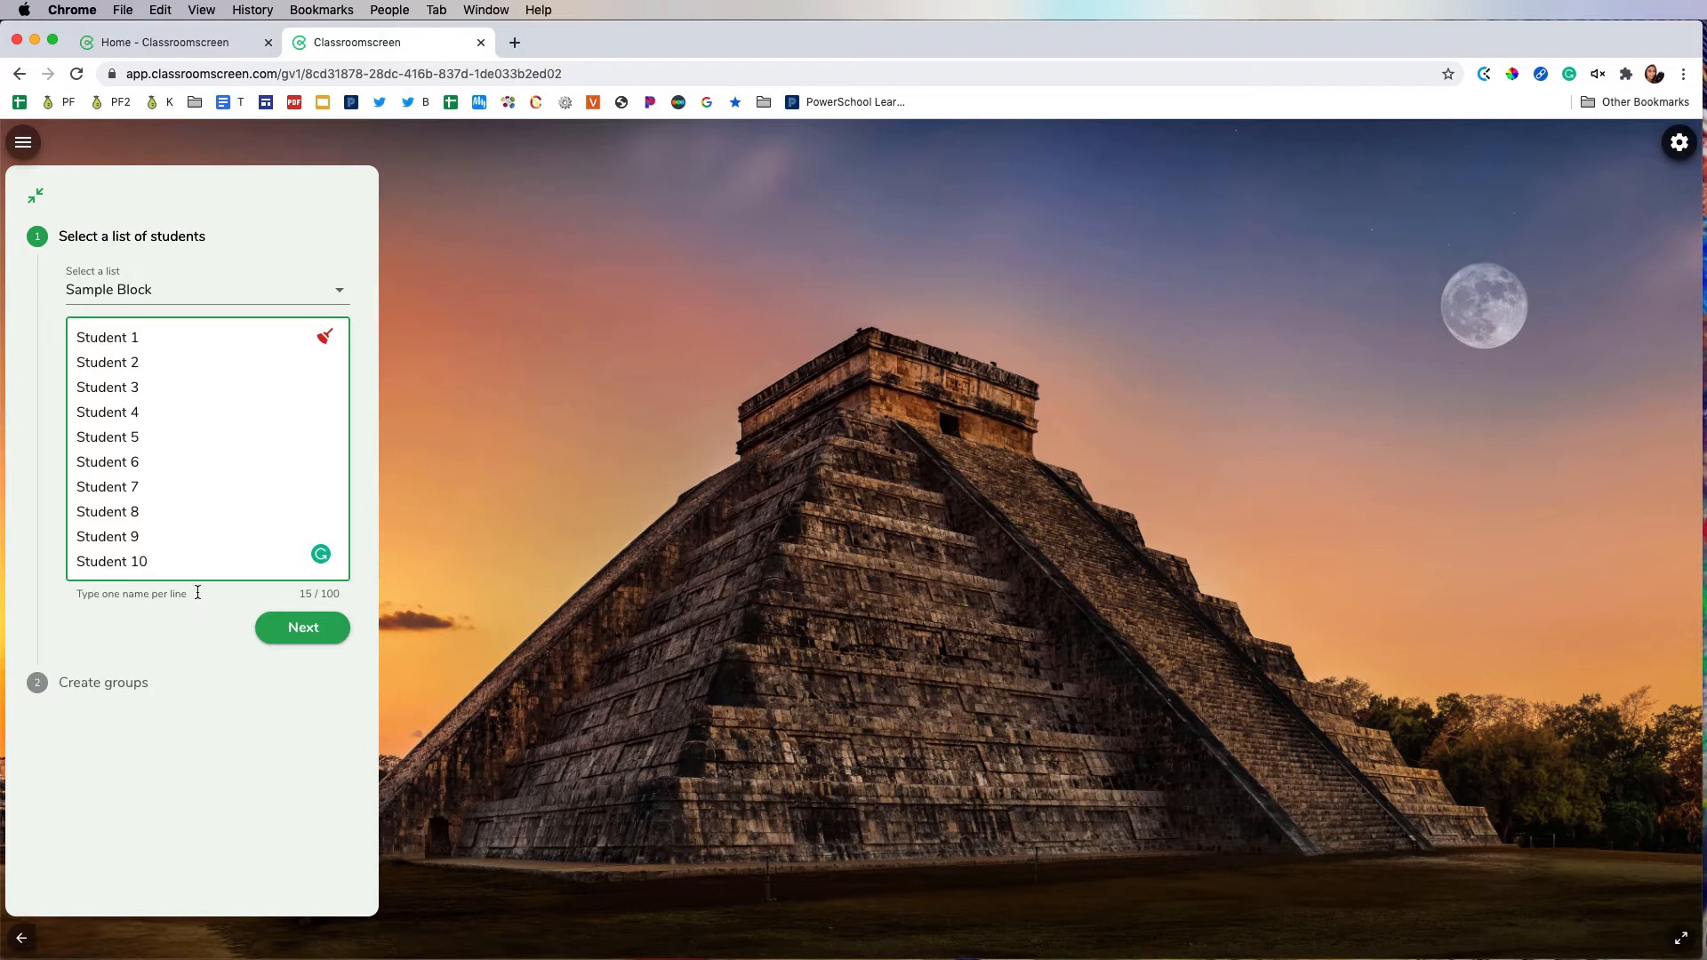
scroll(197, 558, "down", 3)
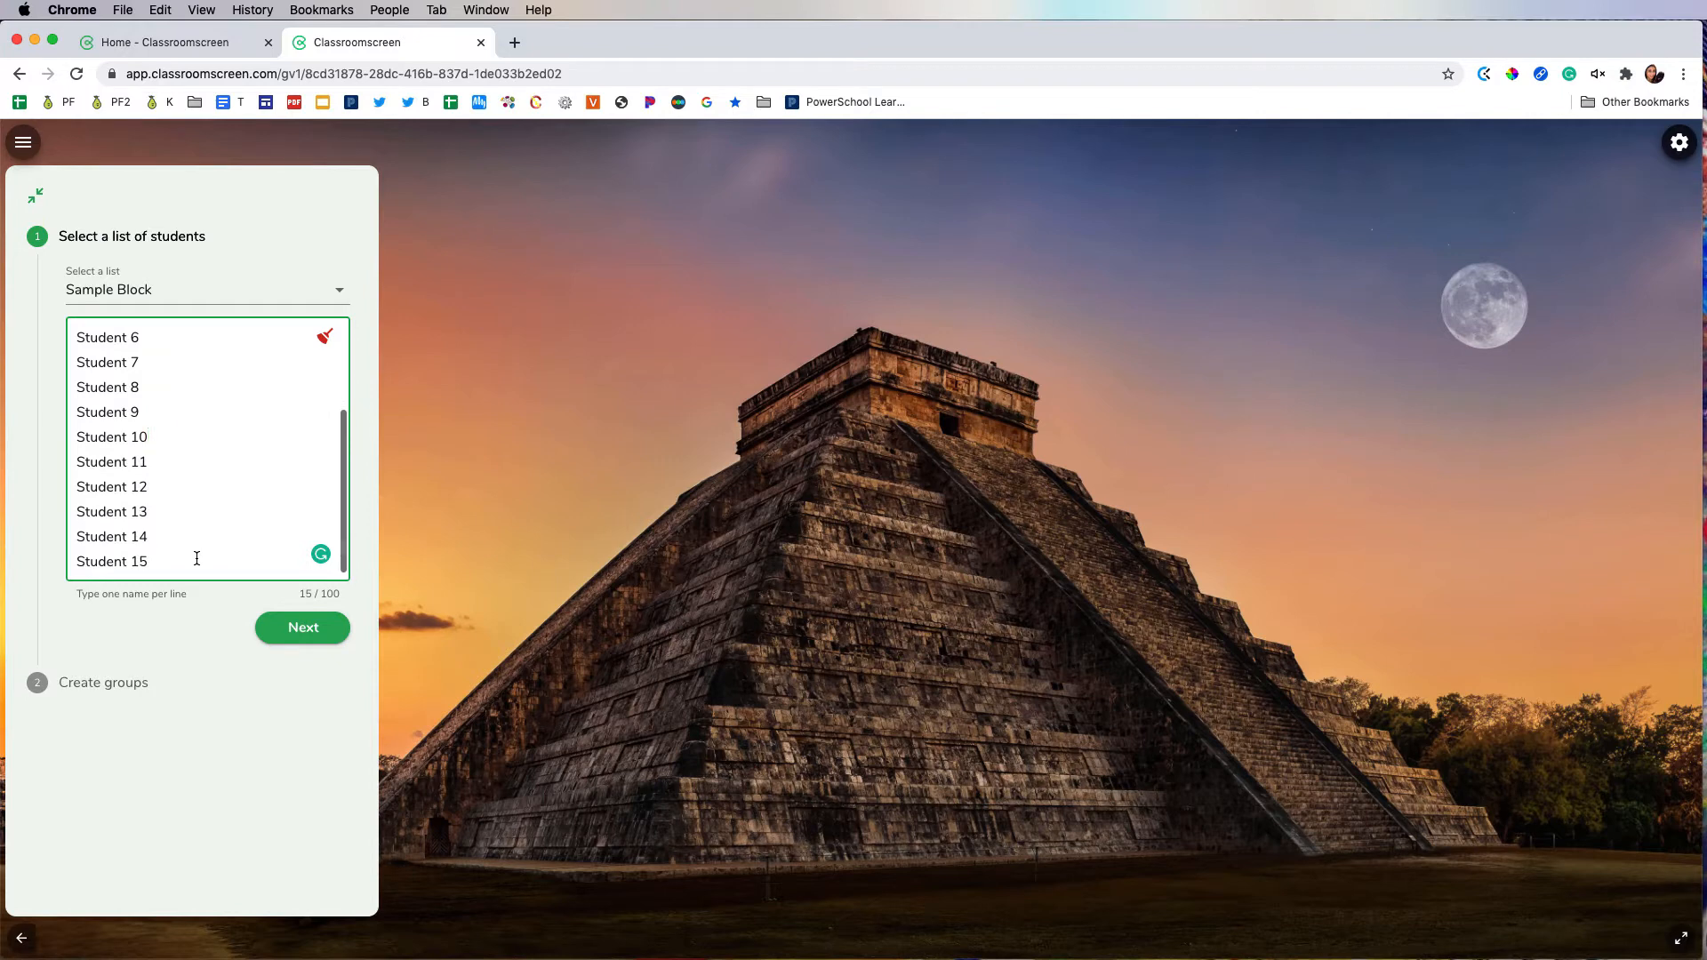
scroll(196, 557, "up", 3)
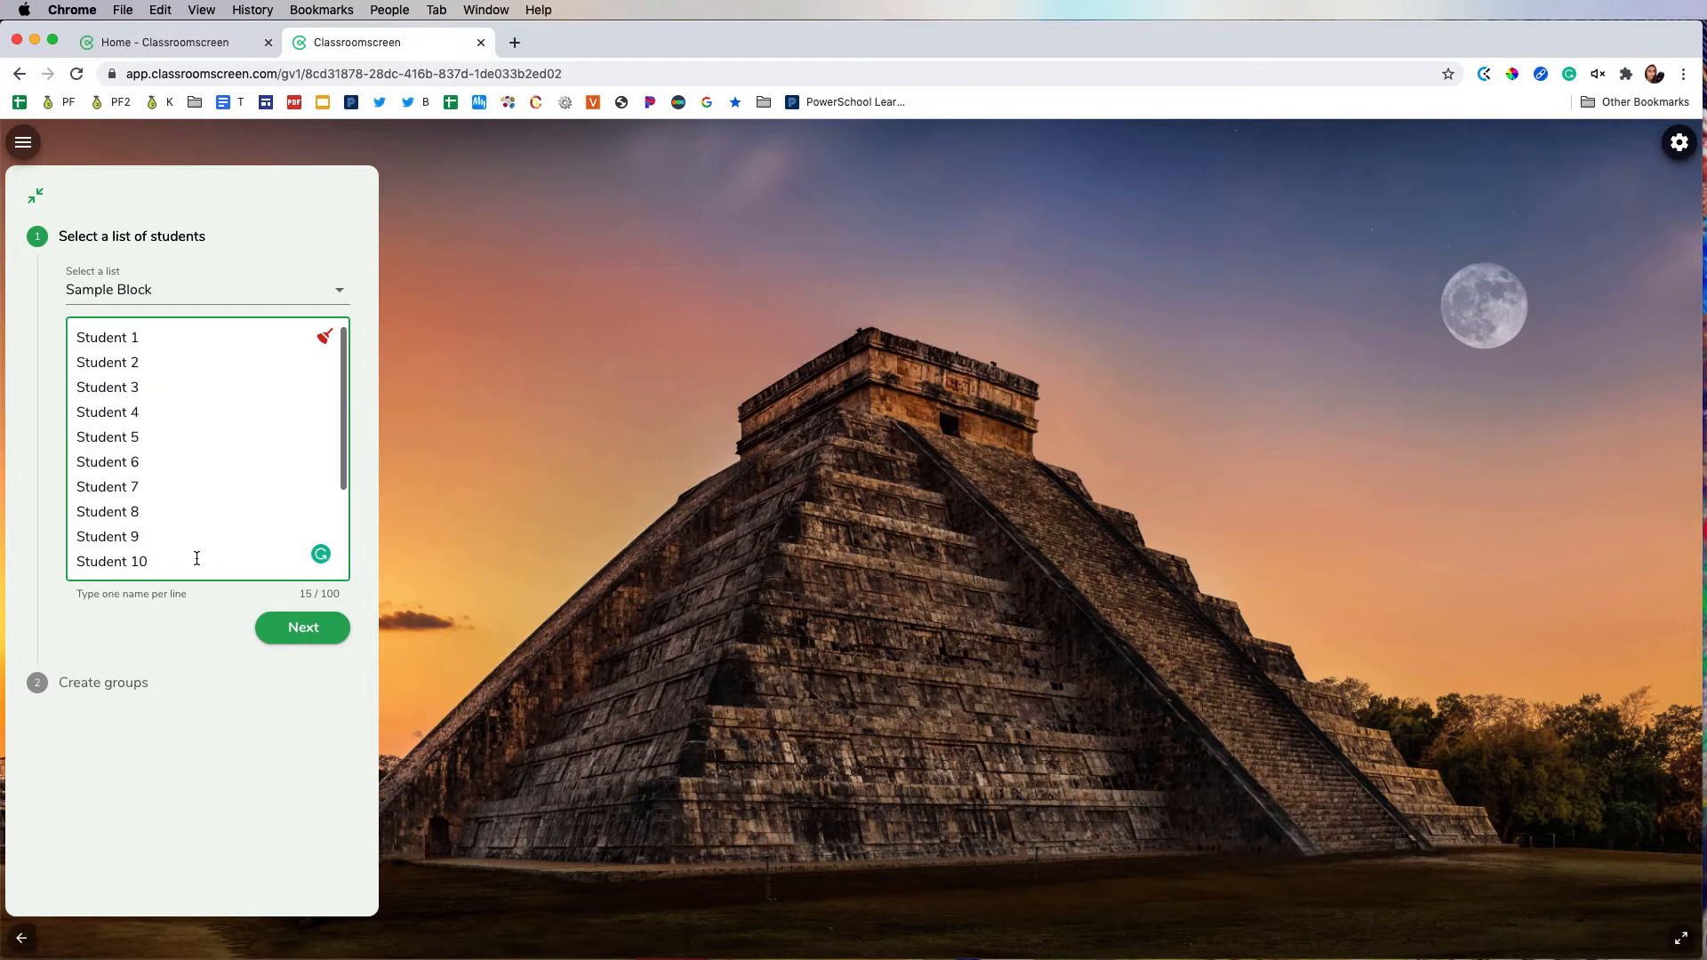
left_click(296, 627)
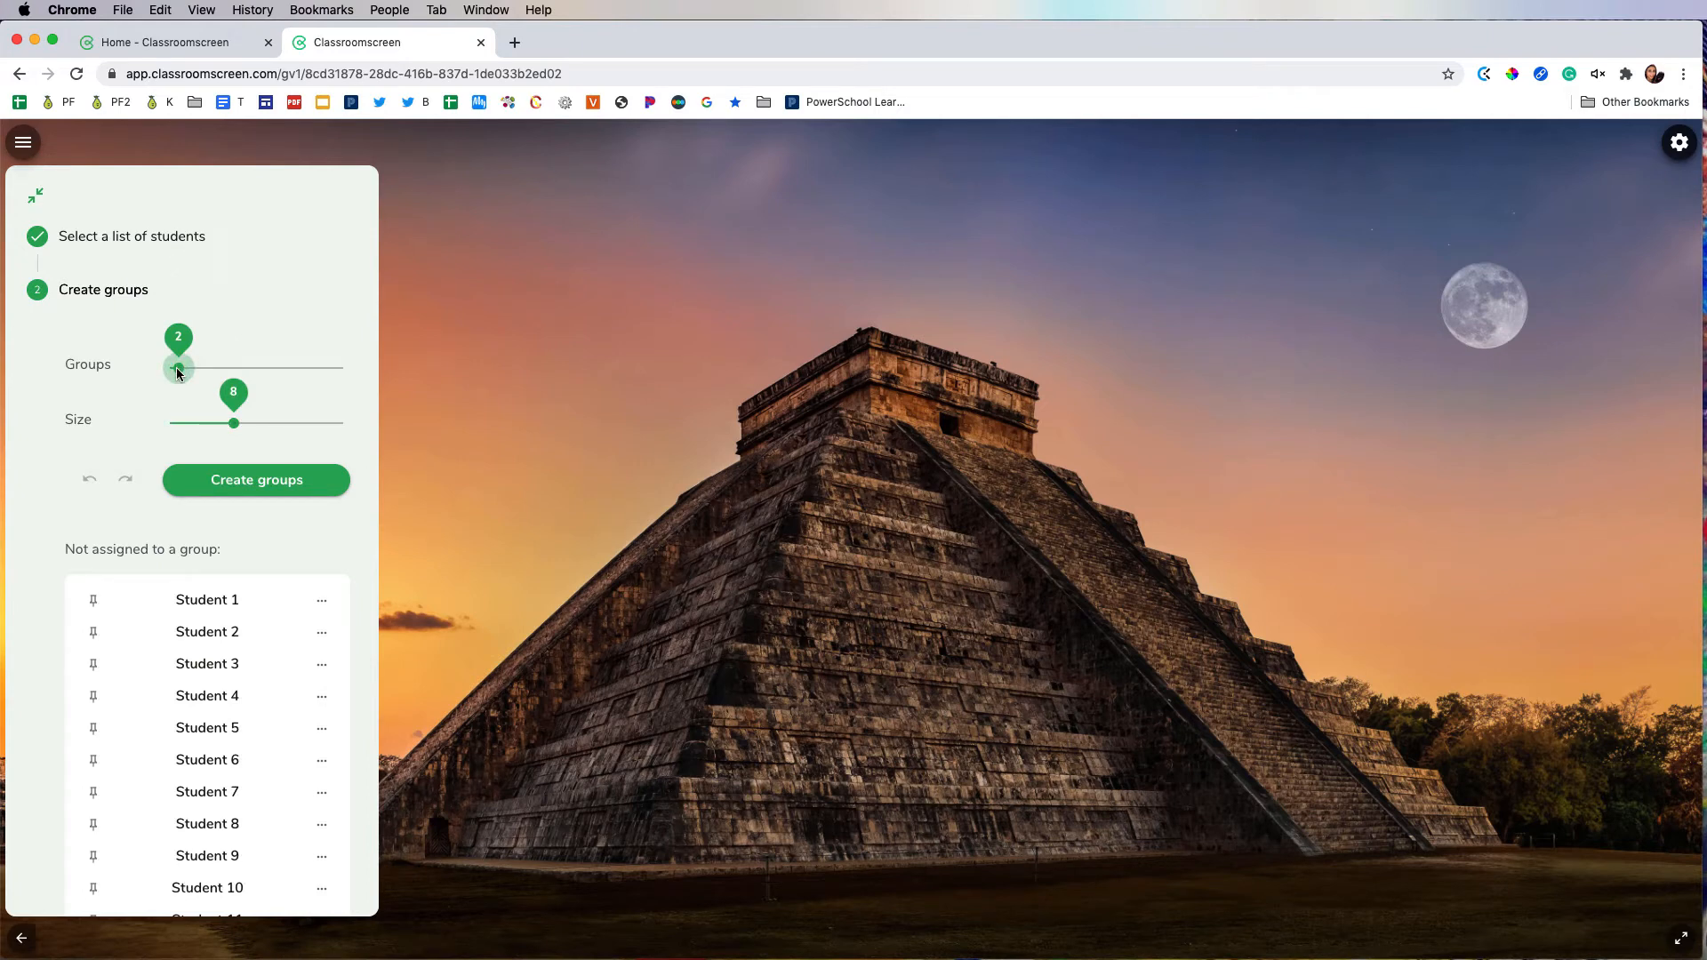
Step: Set the group maker to 4 groups with a size of 4 and create the groups
left_click_drag(178, 371, 204, 368)
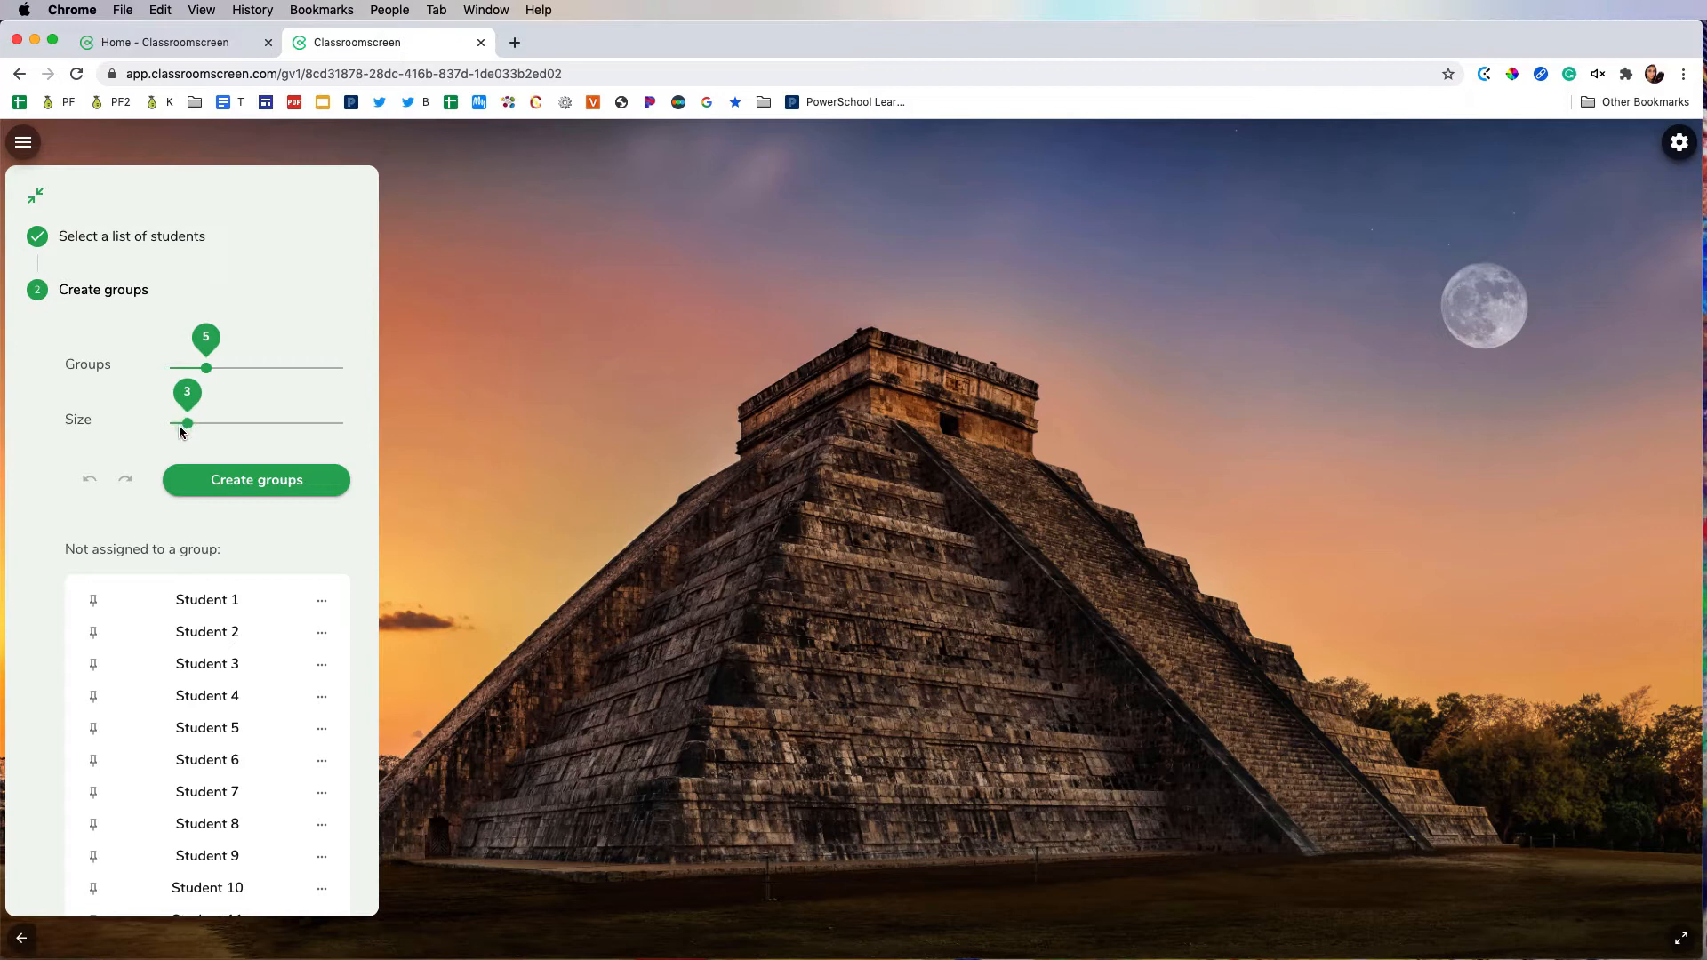
left_click_drag(188, 431, 195, 431)
left_click(253, 487)
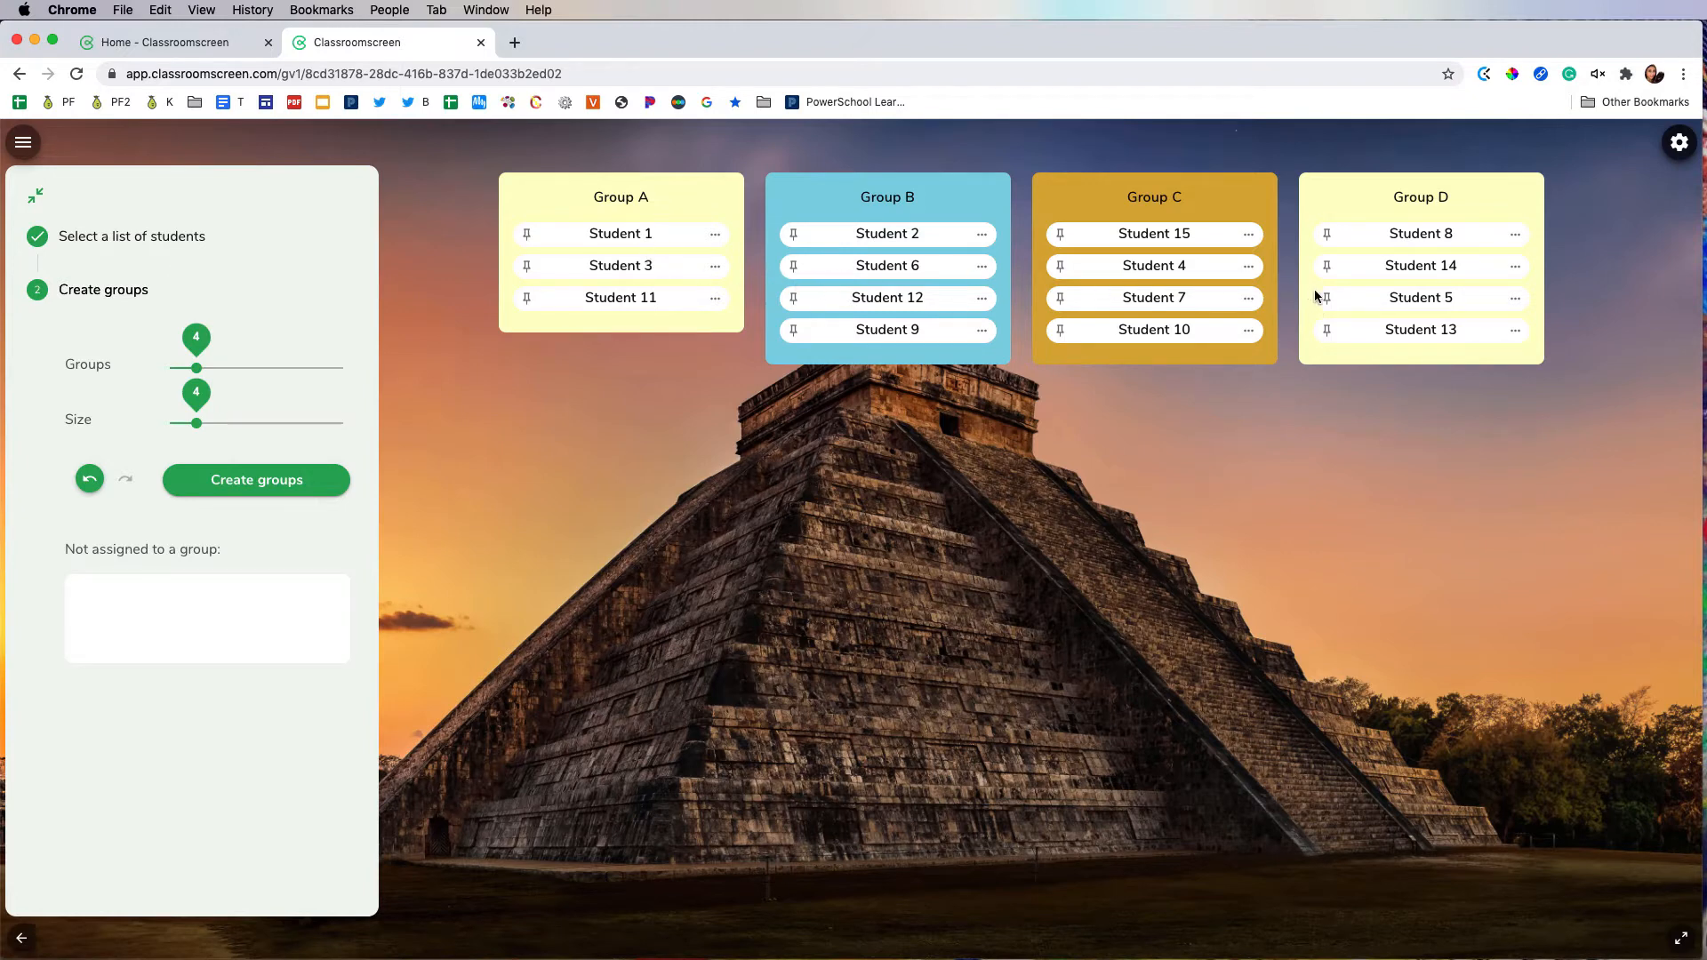
Step: Pin Student 1 in Group A, Students 12 and 9 in Group B and Student 14 in Group D, and regenerate the groups
left_click(526, 235)
left_click(795, 300)
left_click(793, 330)
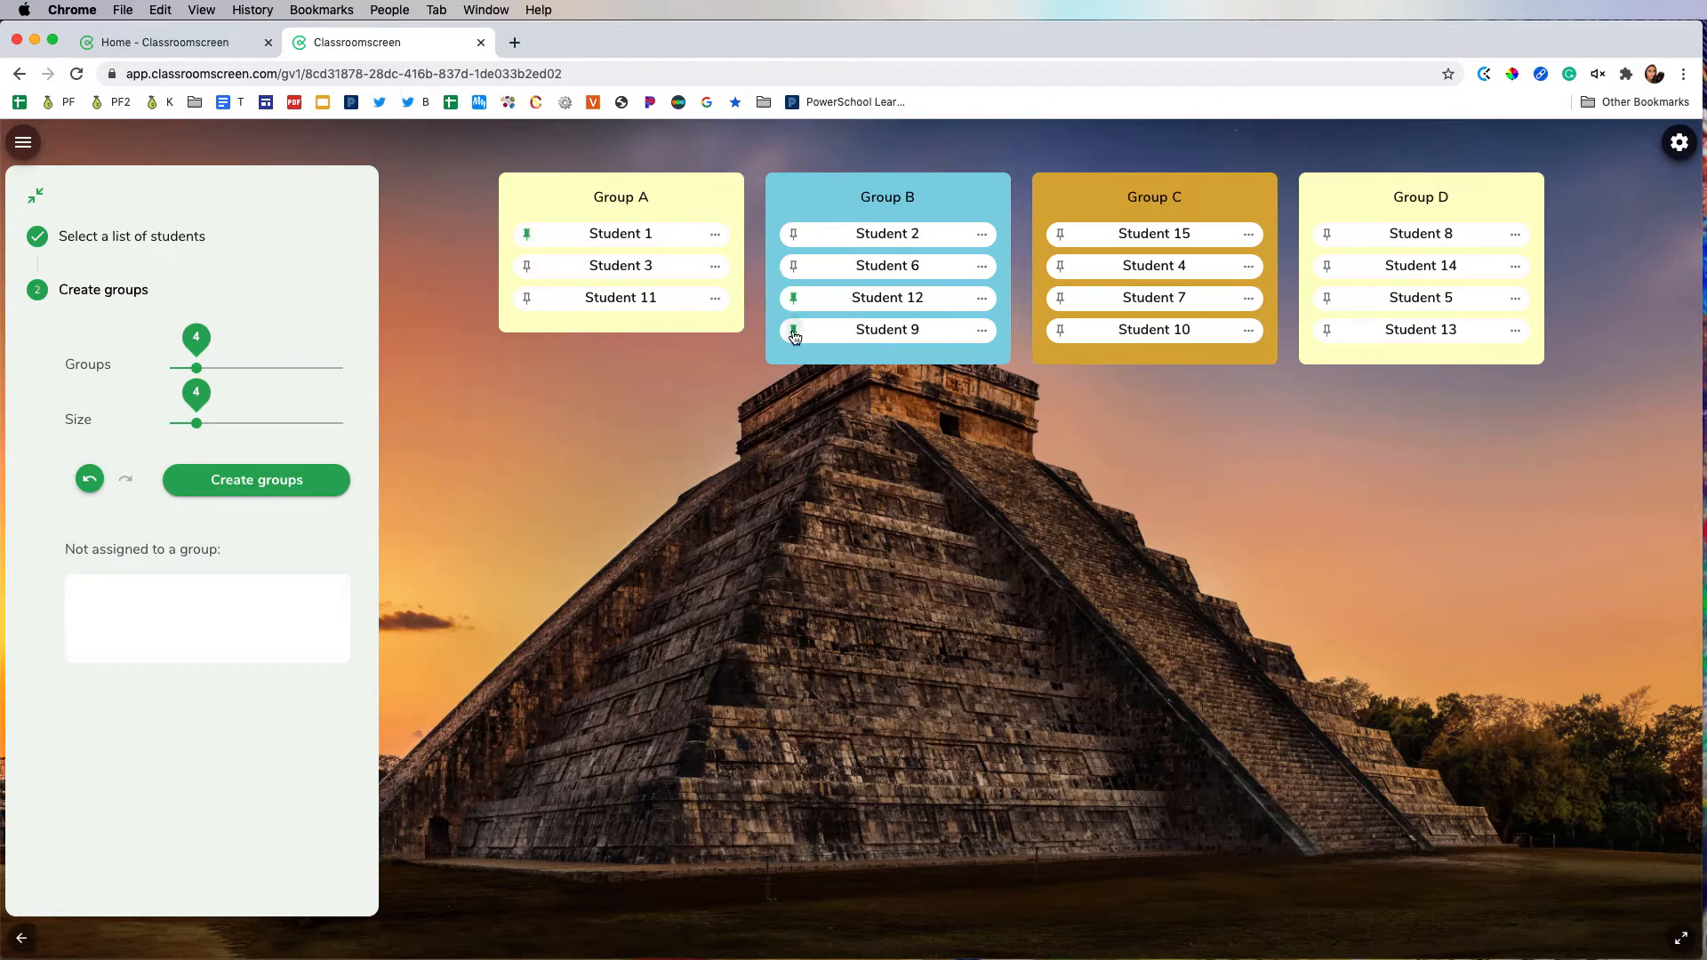
left_click(1327, 267)
left_click(284, 481)
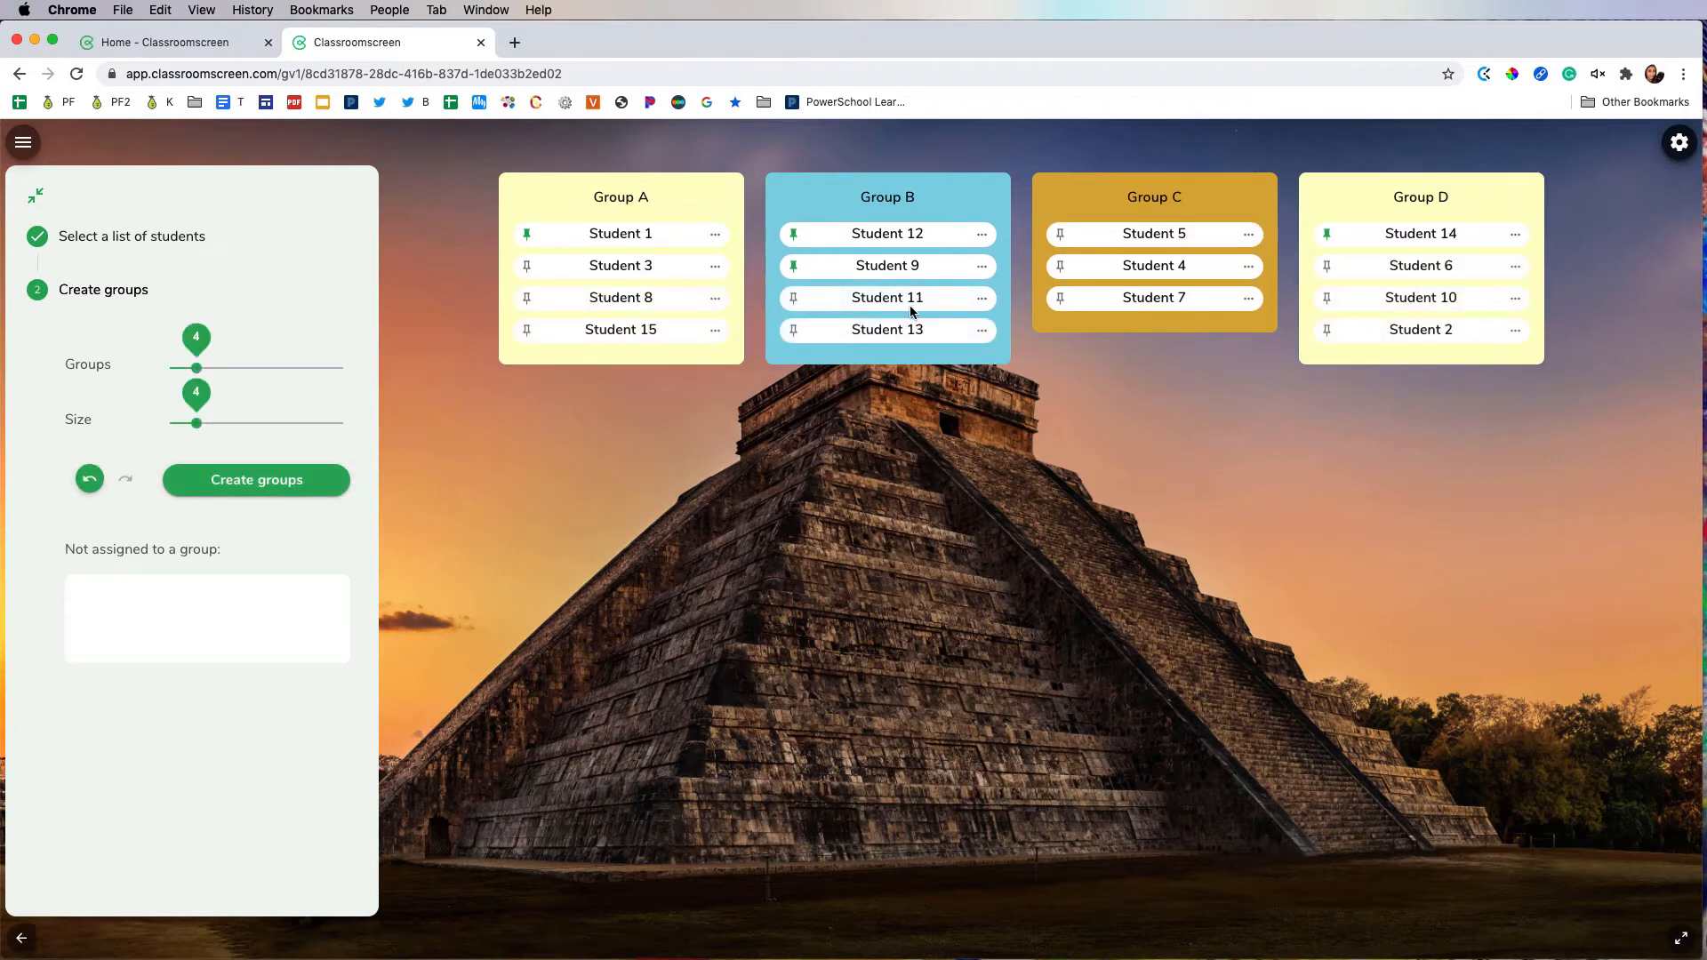
Step: Unpin Student 9 in Group B, pin Student 5 in Group C and regenerate the groups
left_click(793, 266)
left_click(1059, 234)
left_click(283, 480)
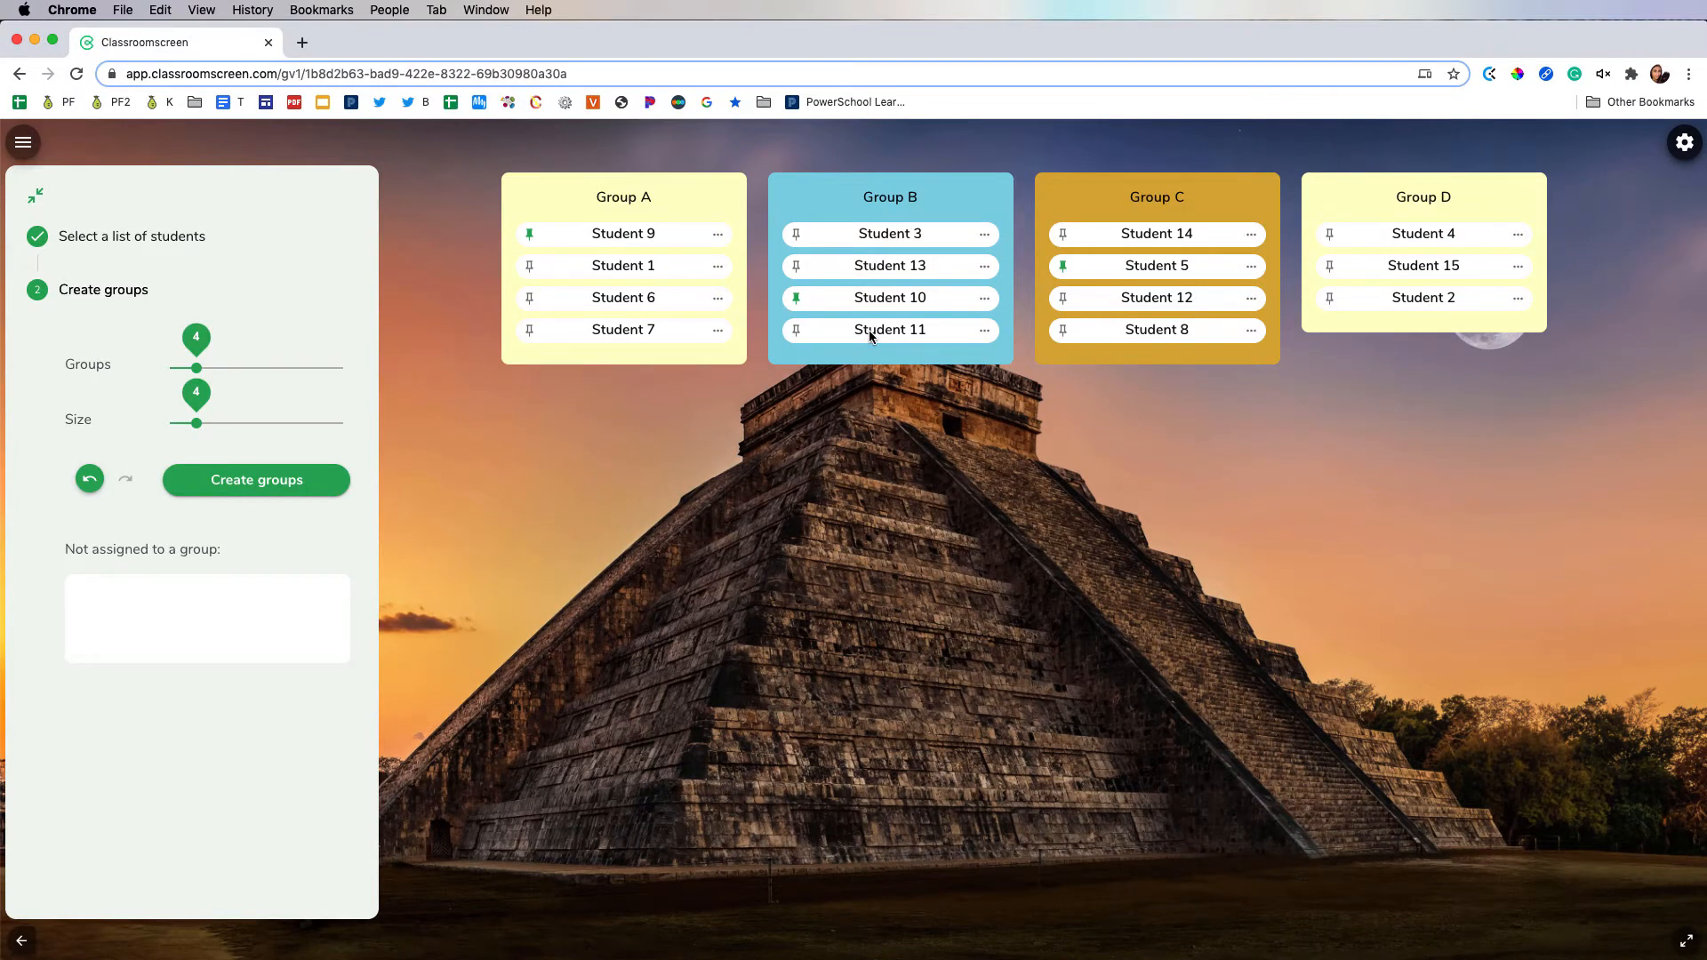
Step: Move Student 11 to Group C, Student 15 to Group B and Student 8 to Group D
left_click_drag(867, 329, 1138, 331)
left_click_drag(1449, 267, 899, 329)
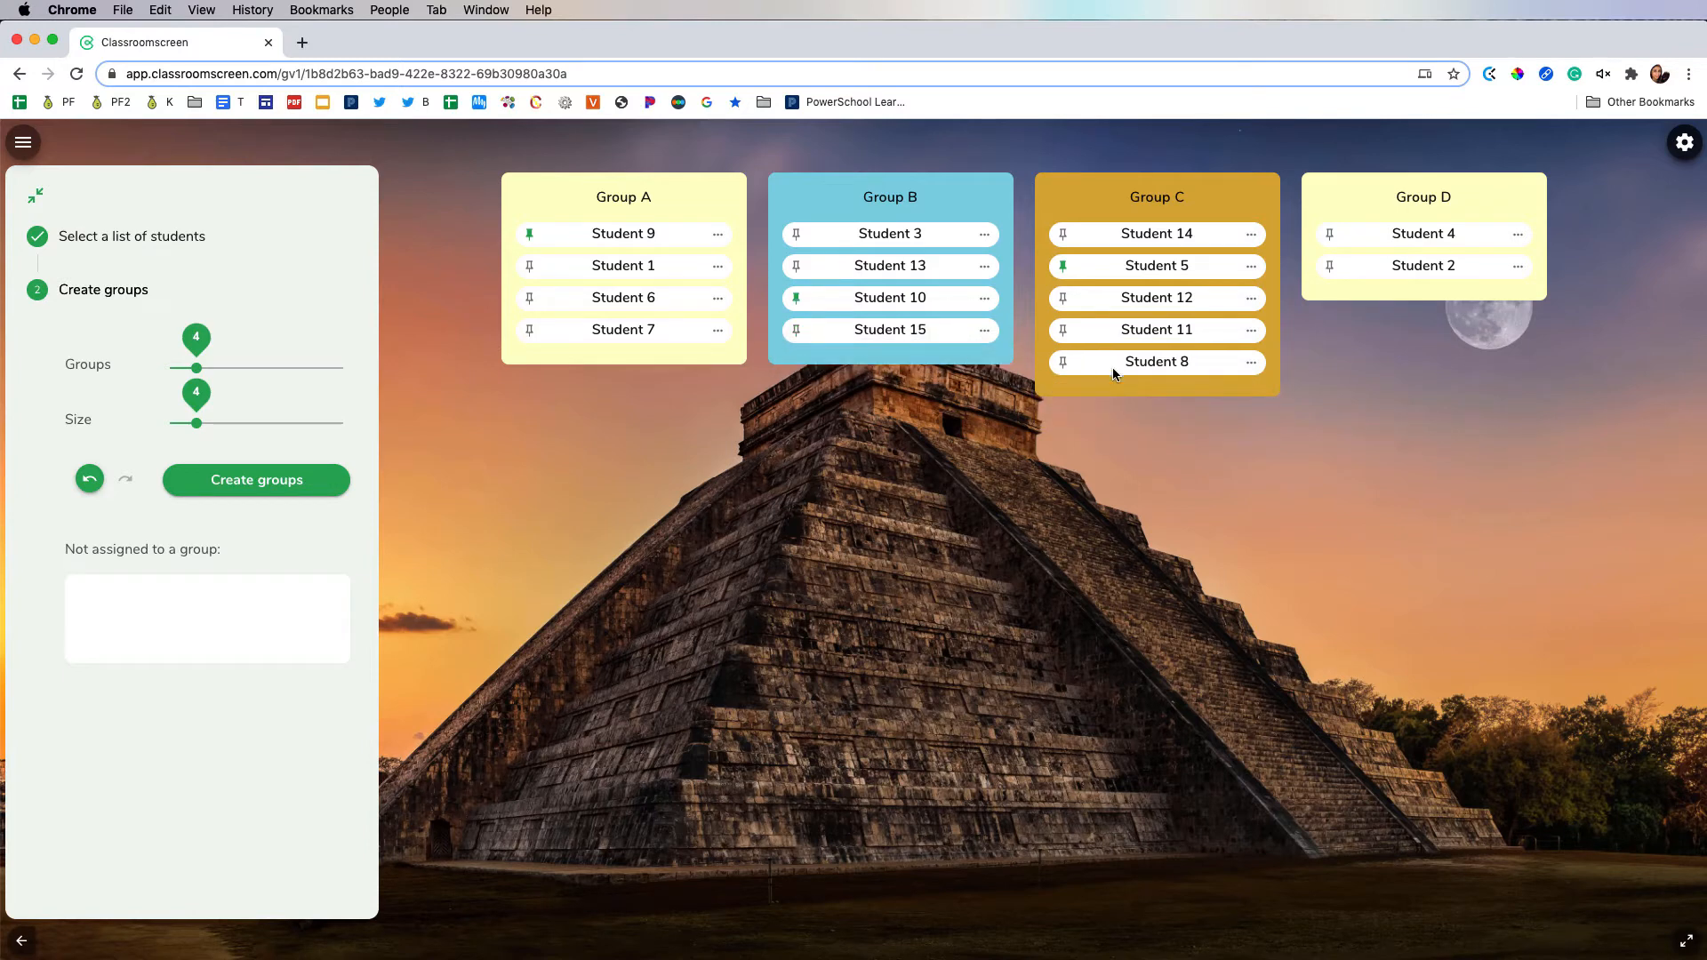
left_click_drag(1112, 370, 1391, 305)
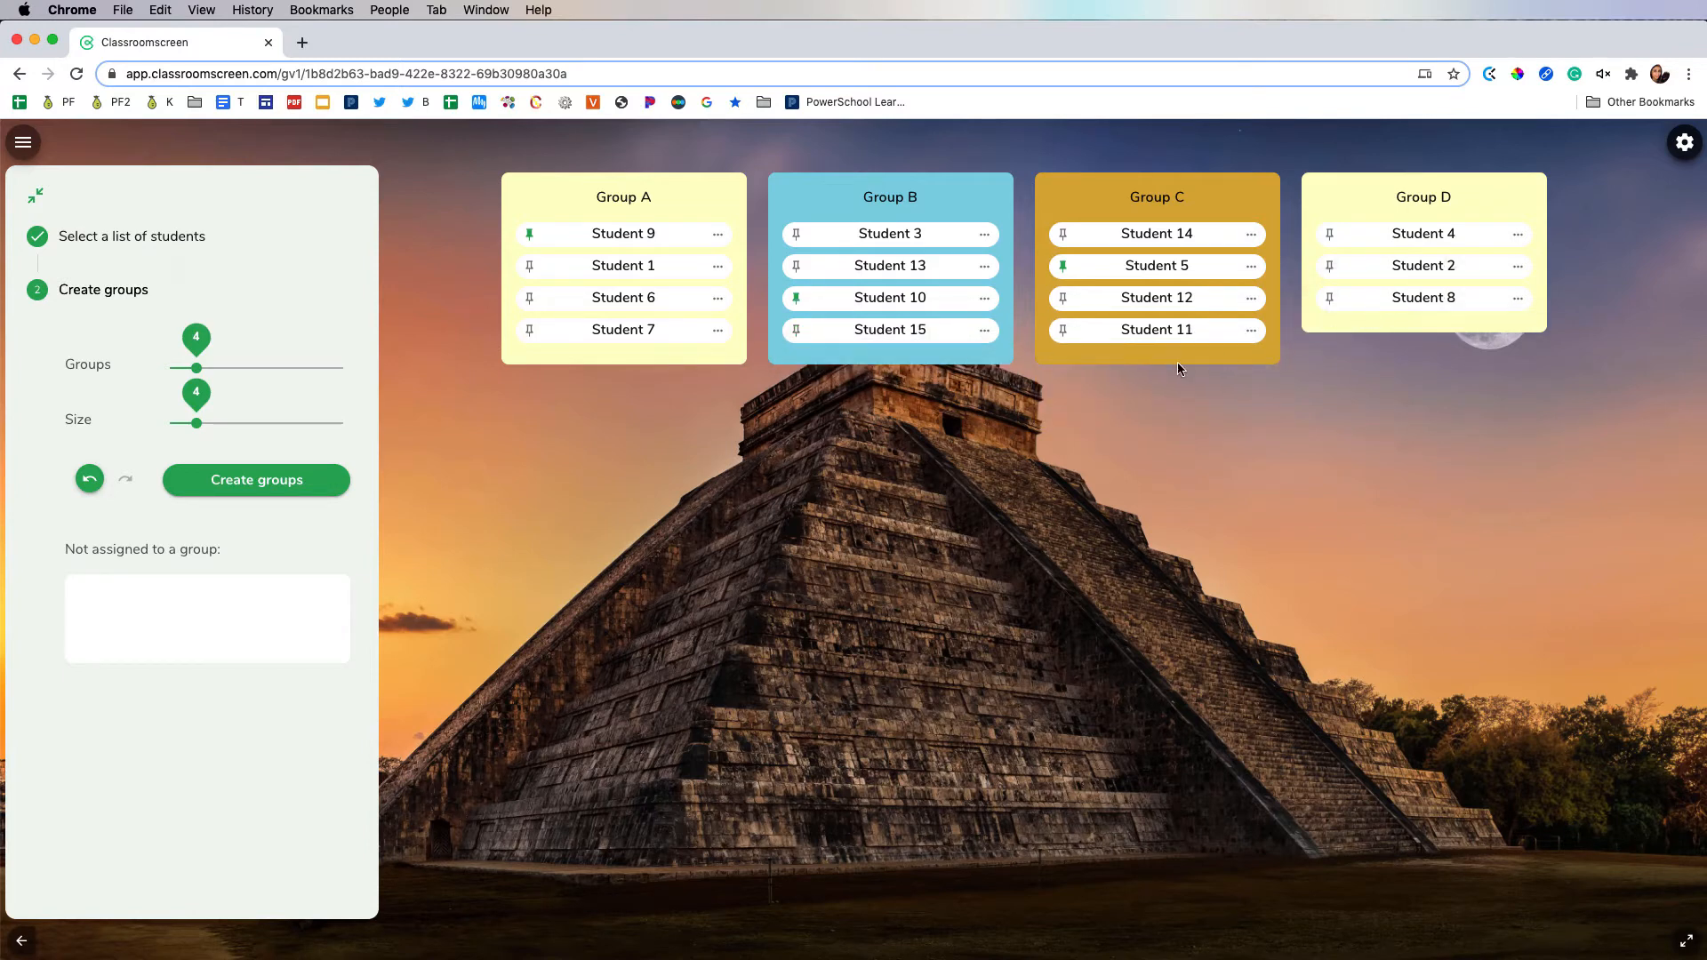
Step: Exclude Student 14 from being matched with Student 11 and regenerate the groups
left_click(1251, 331)
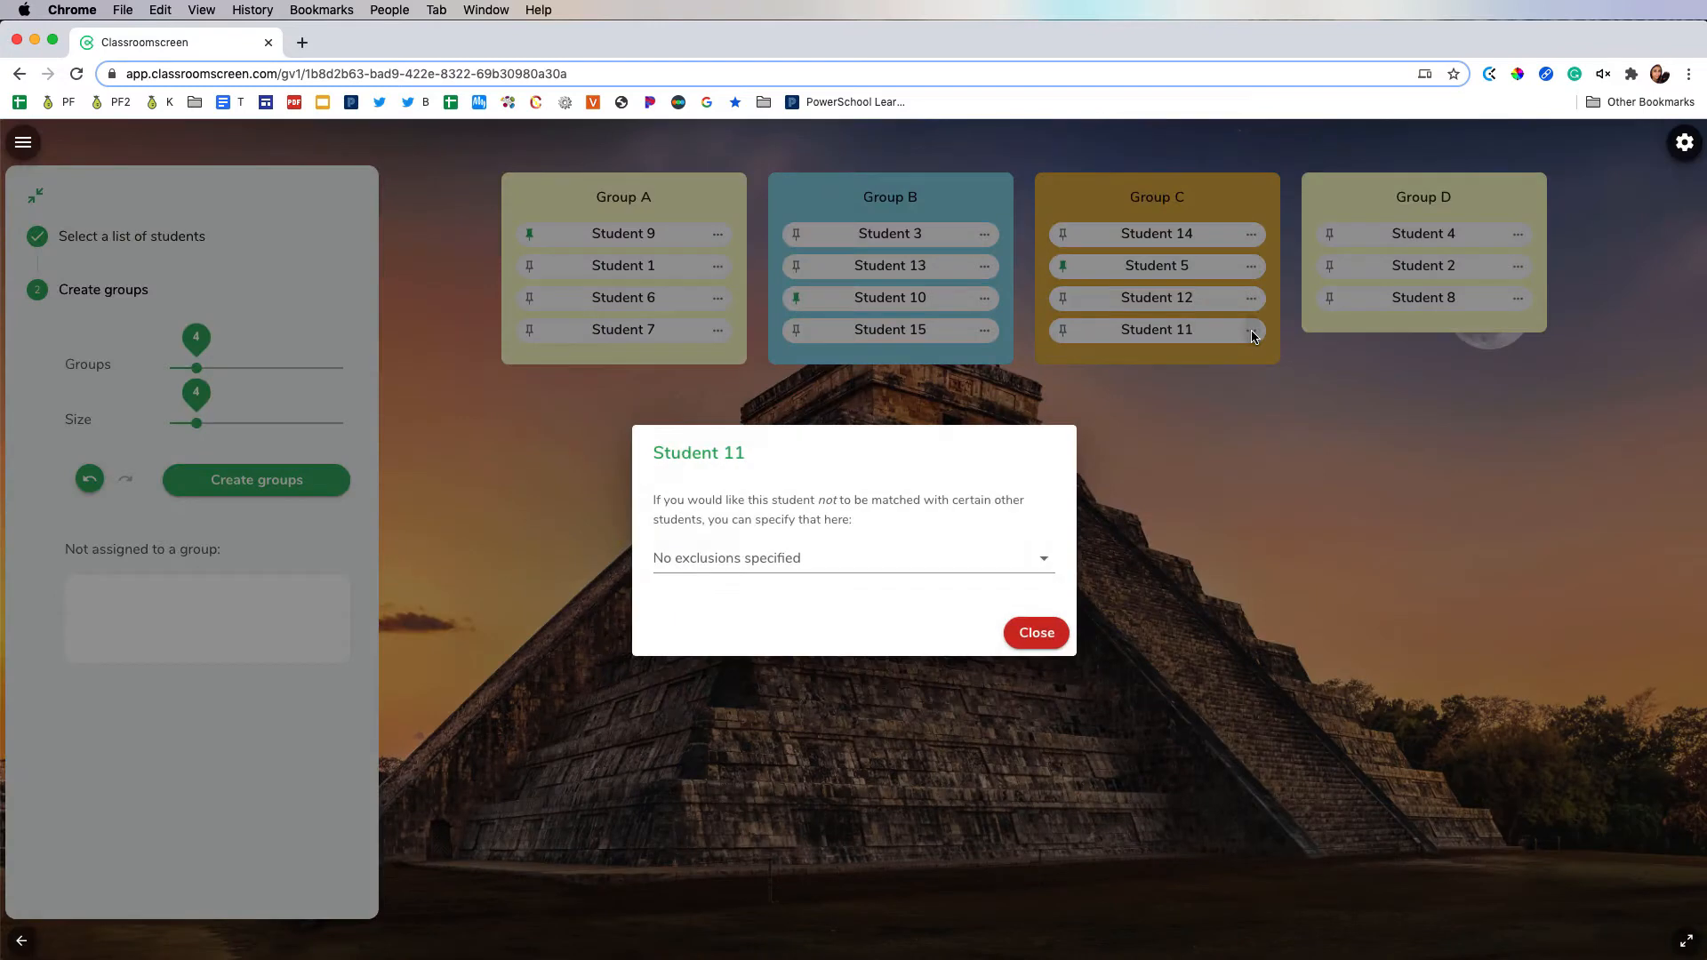
left_click(1048, 563)
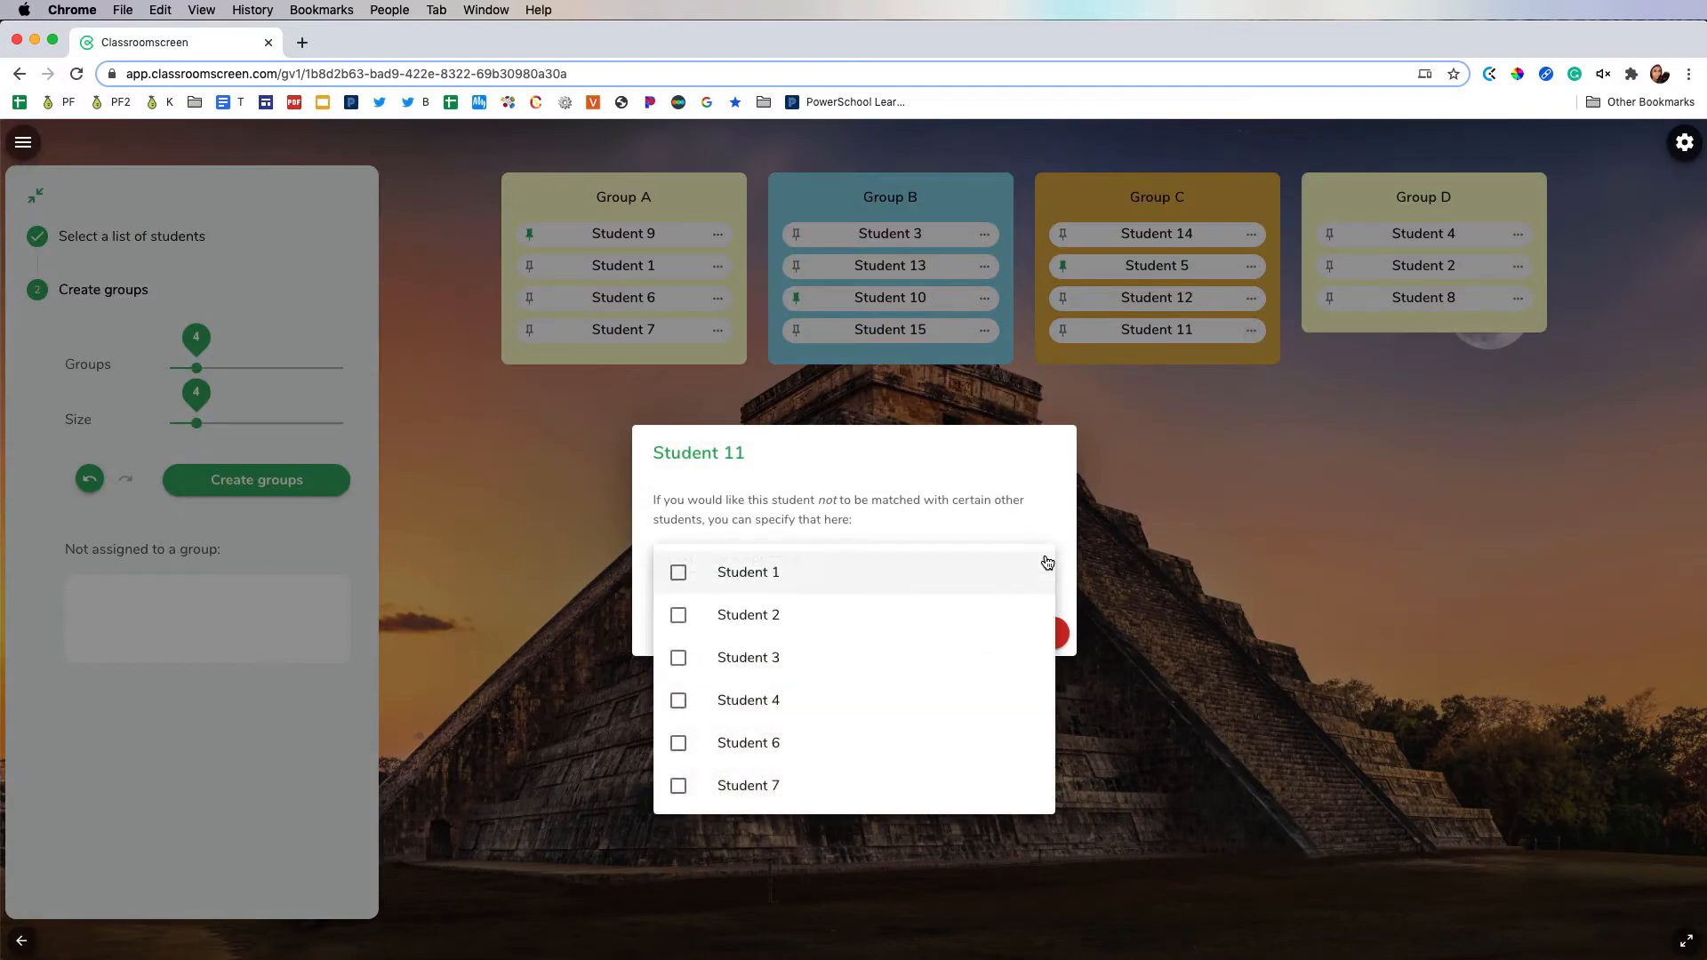
scroll(898, 727, "down", 3)
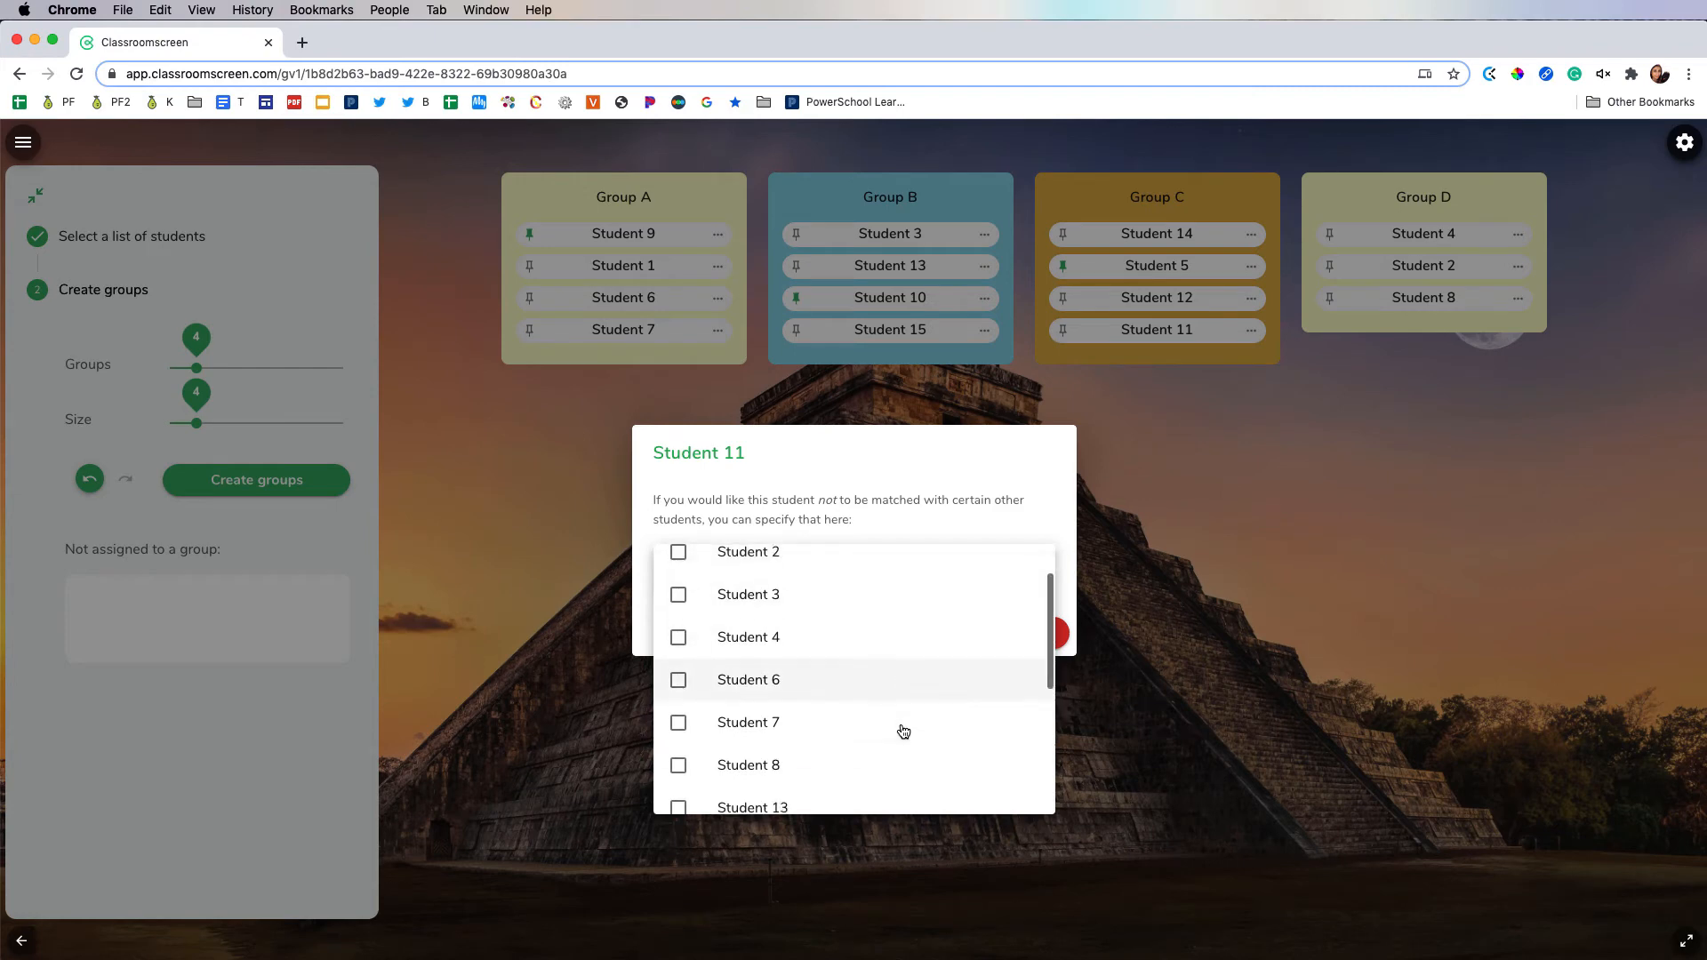
left_click(851, 690)
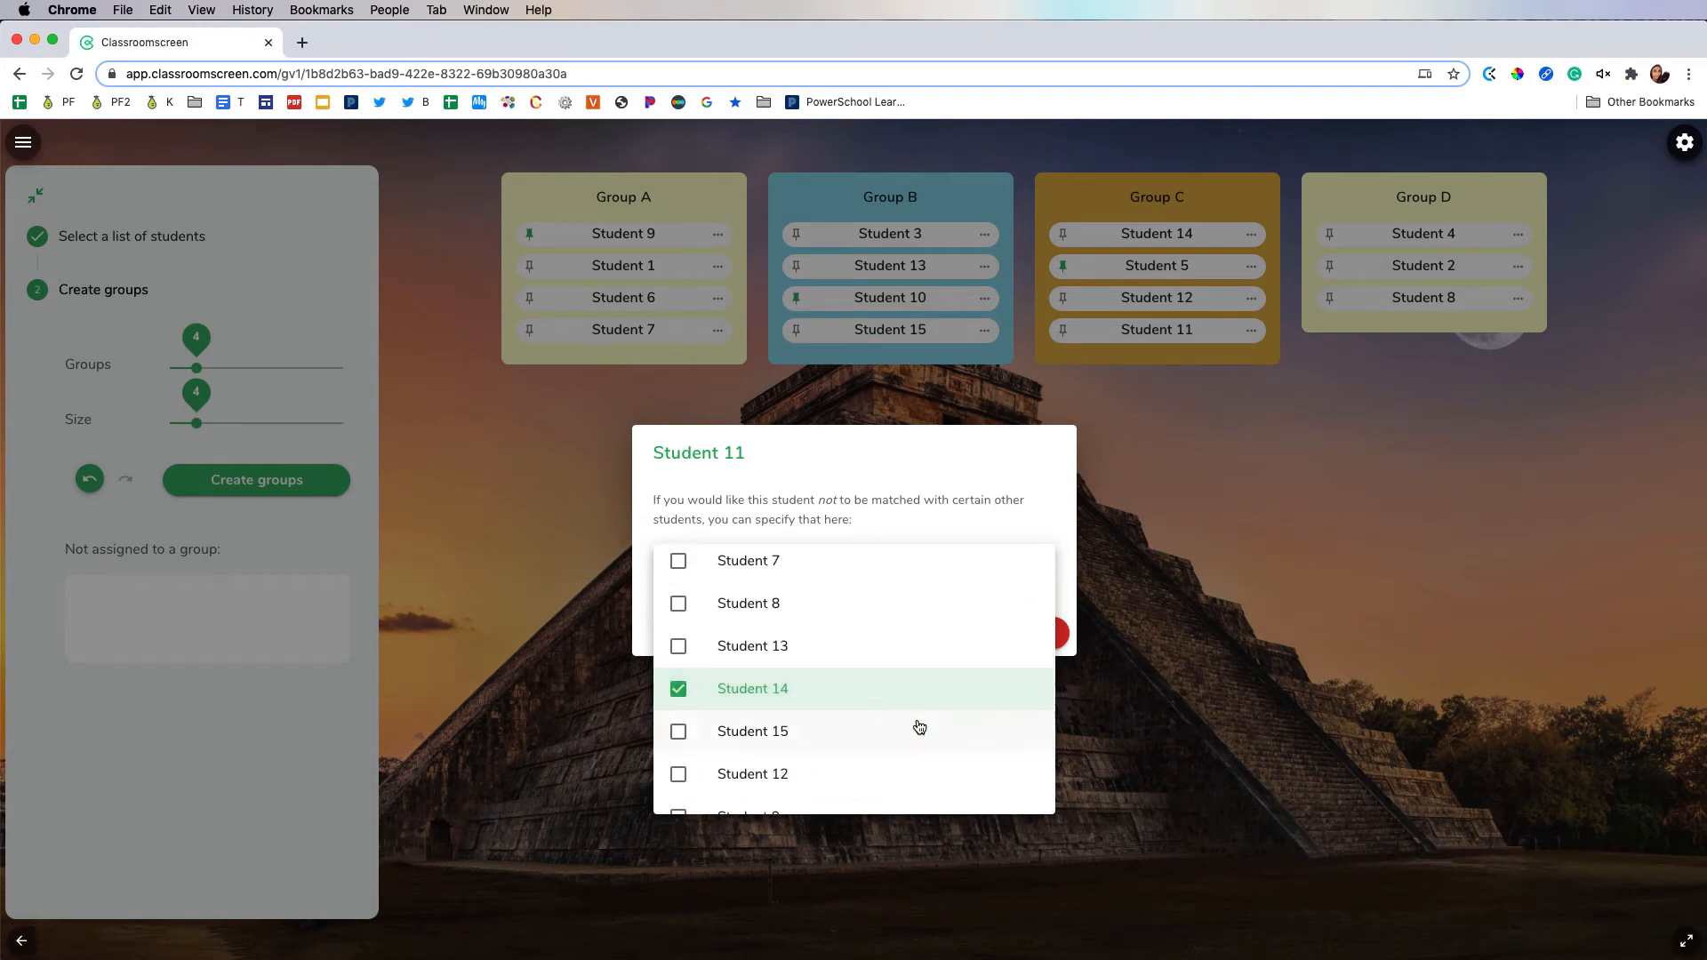
left_click(1049, 635)
left_click(1049, 632)
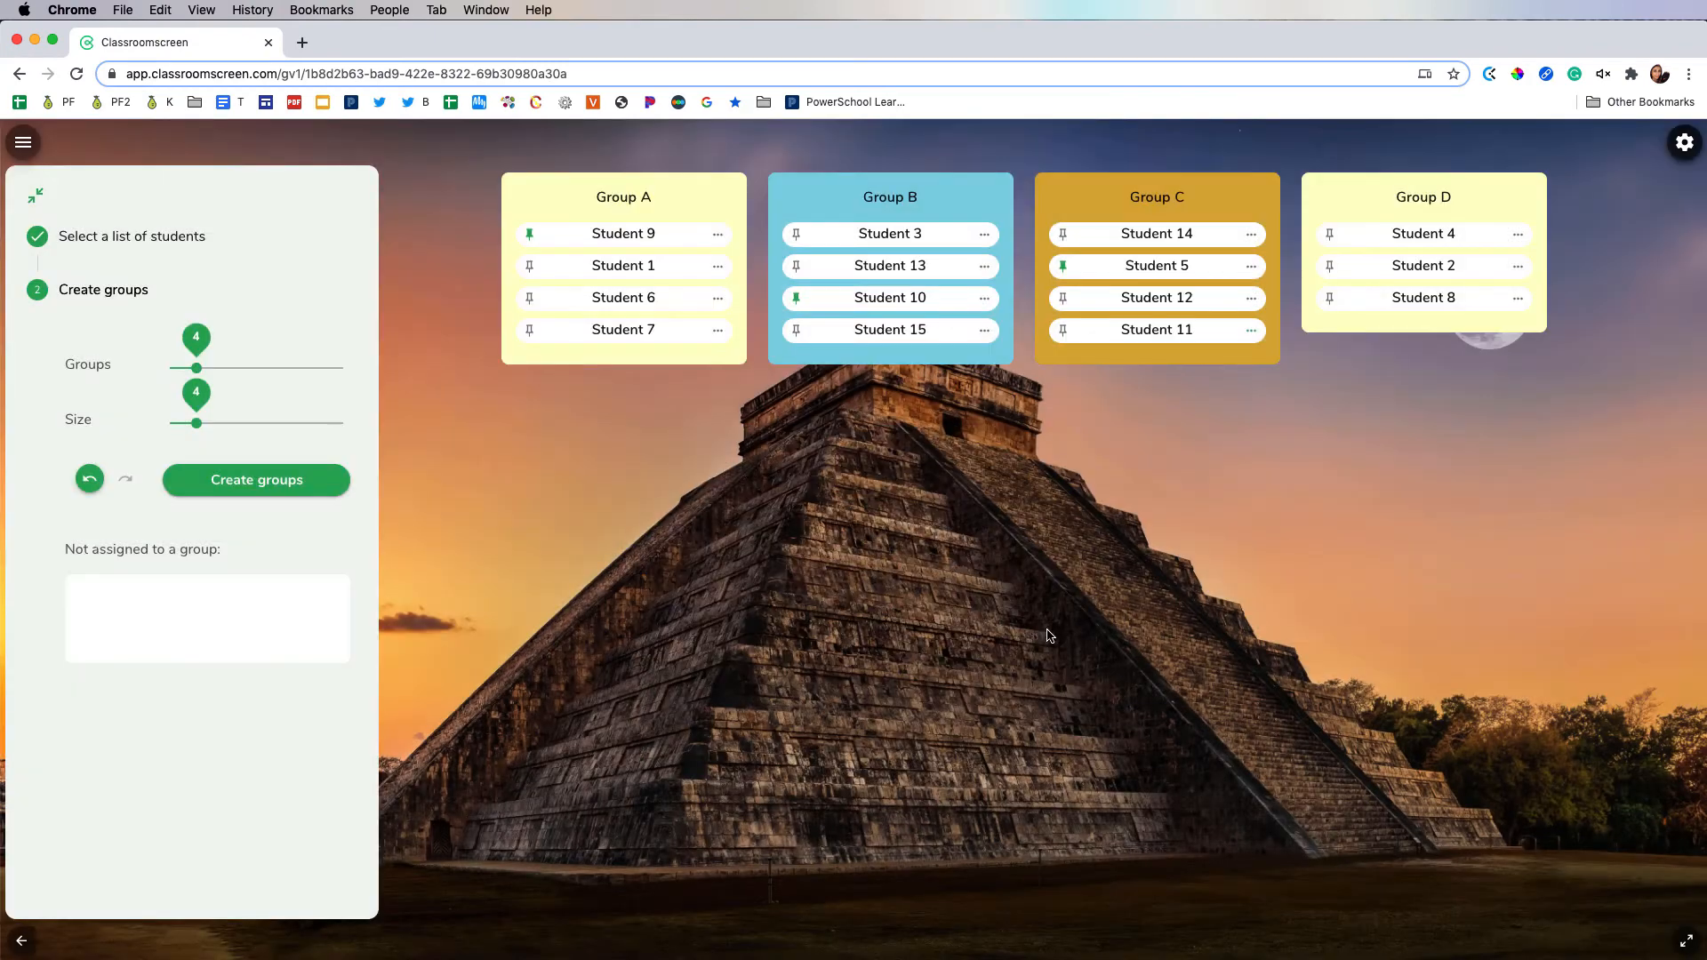
left_click(279, 489)
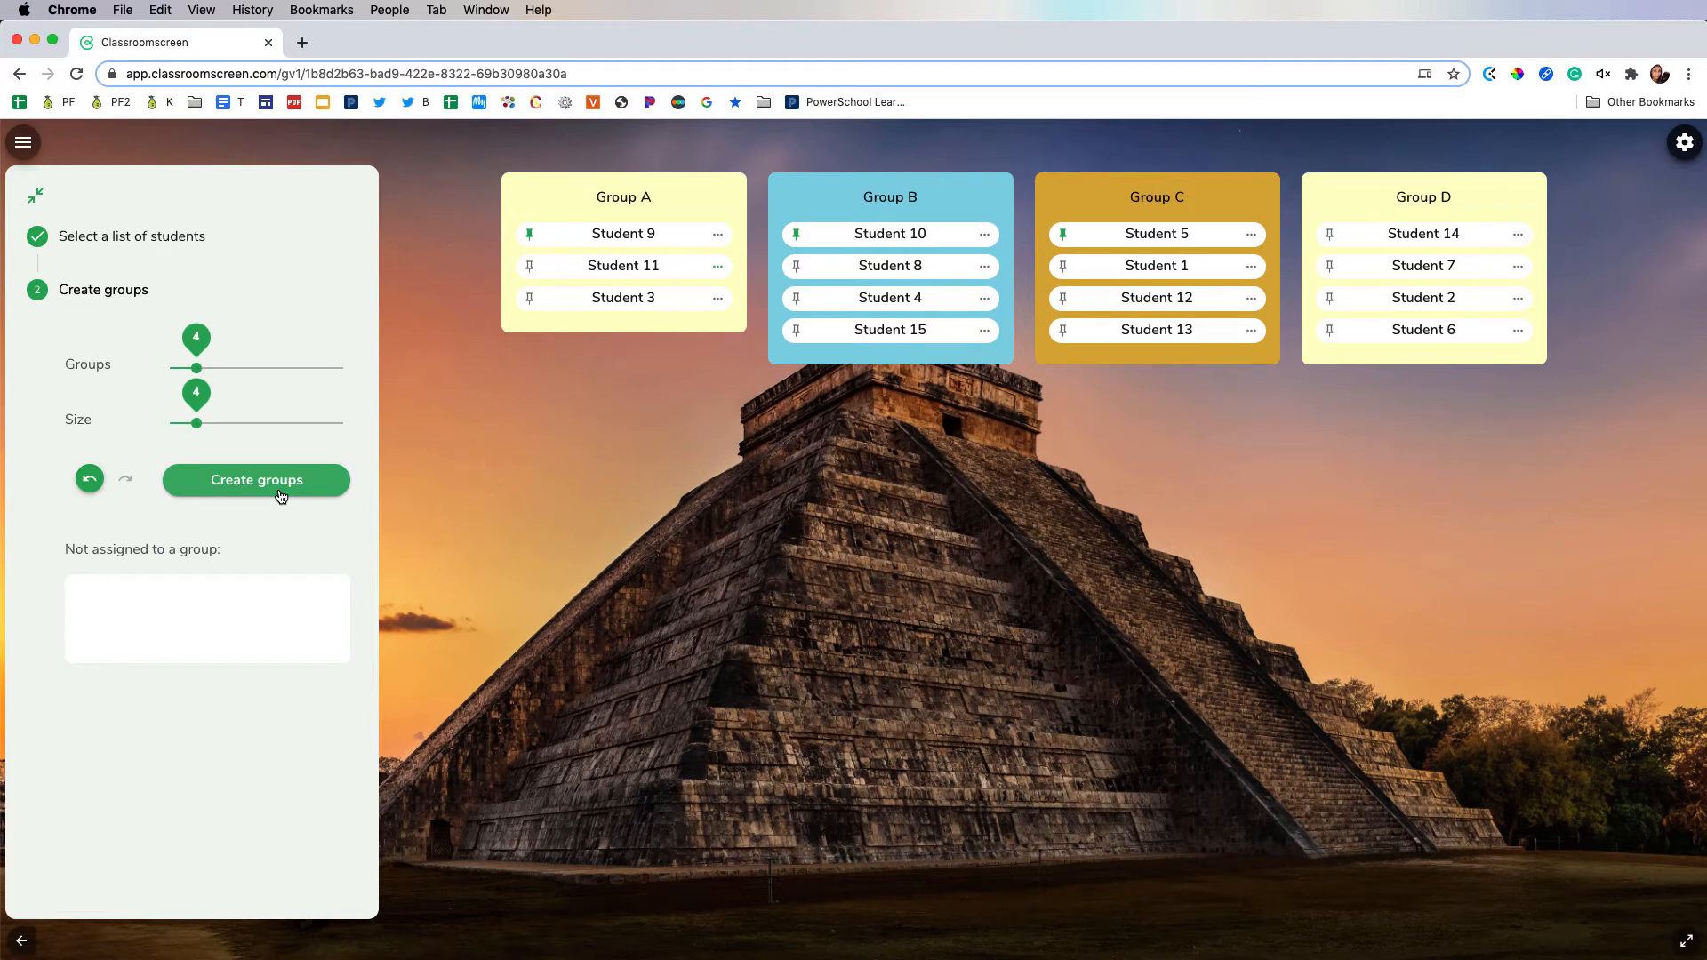
Step: Remove Student 14 from Student 11's exclusions and close the exclusion settings
left_click(717, 269)
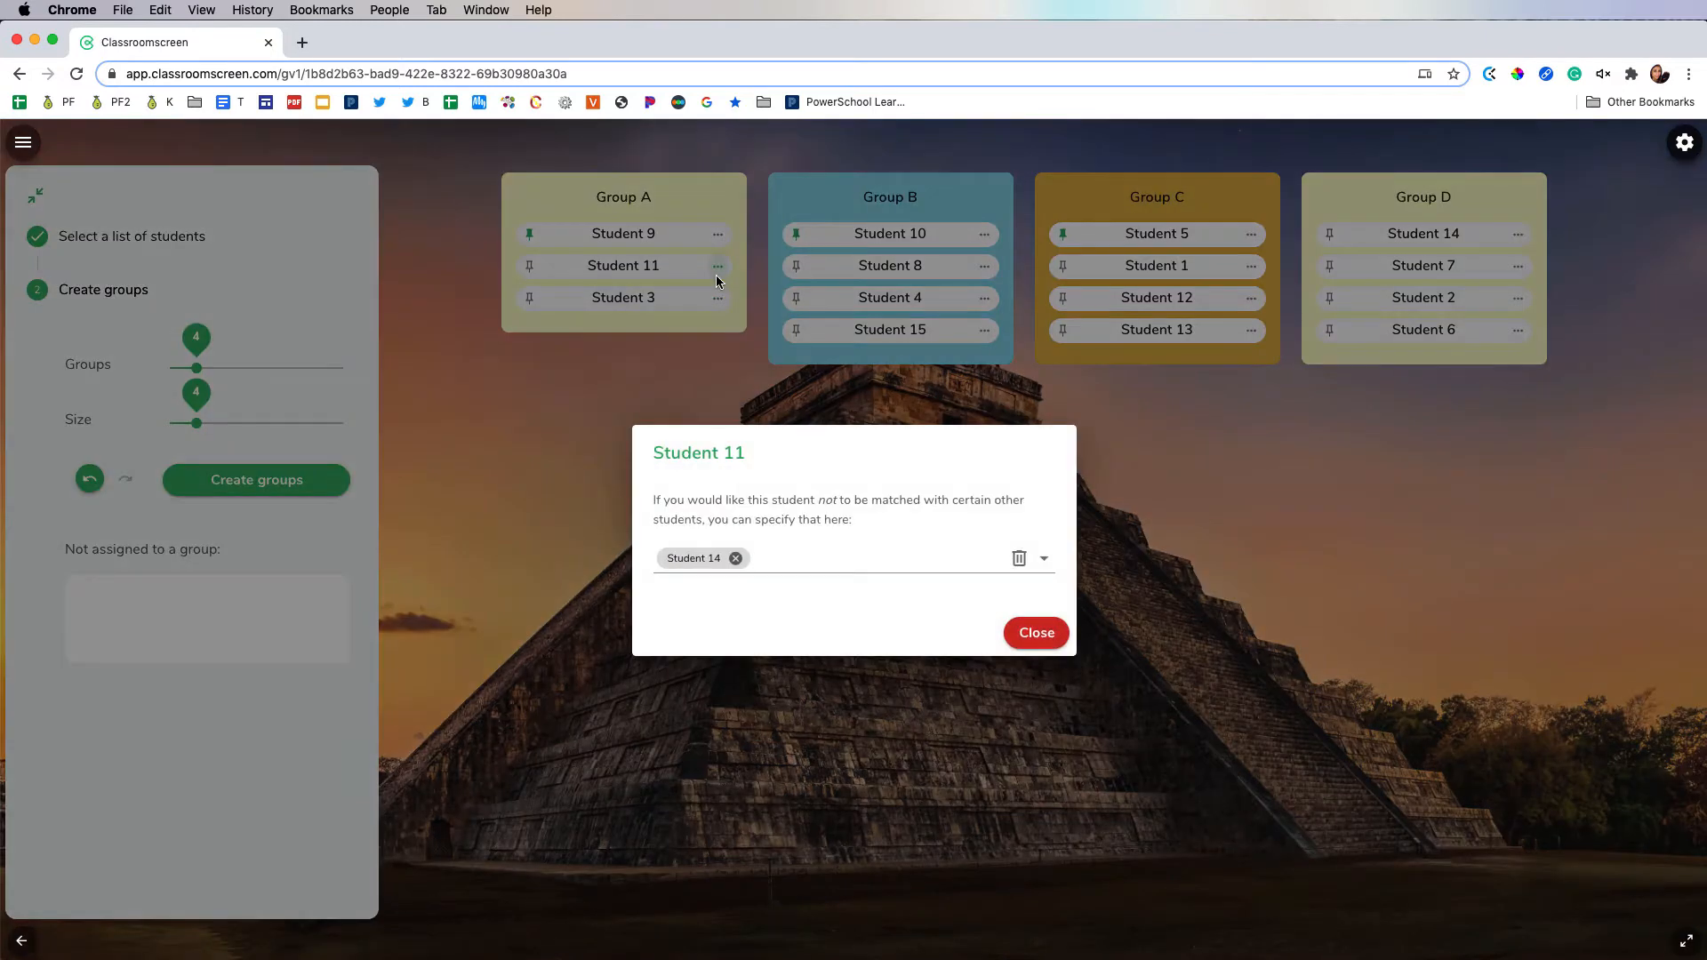
left_click(737, 558)
left_click(1031, 633)
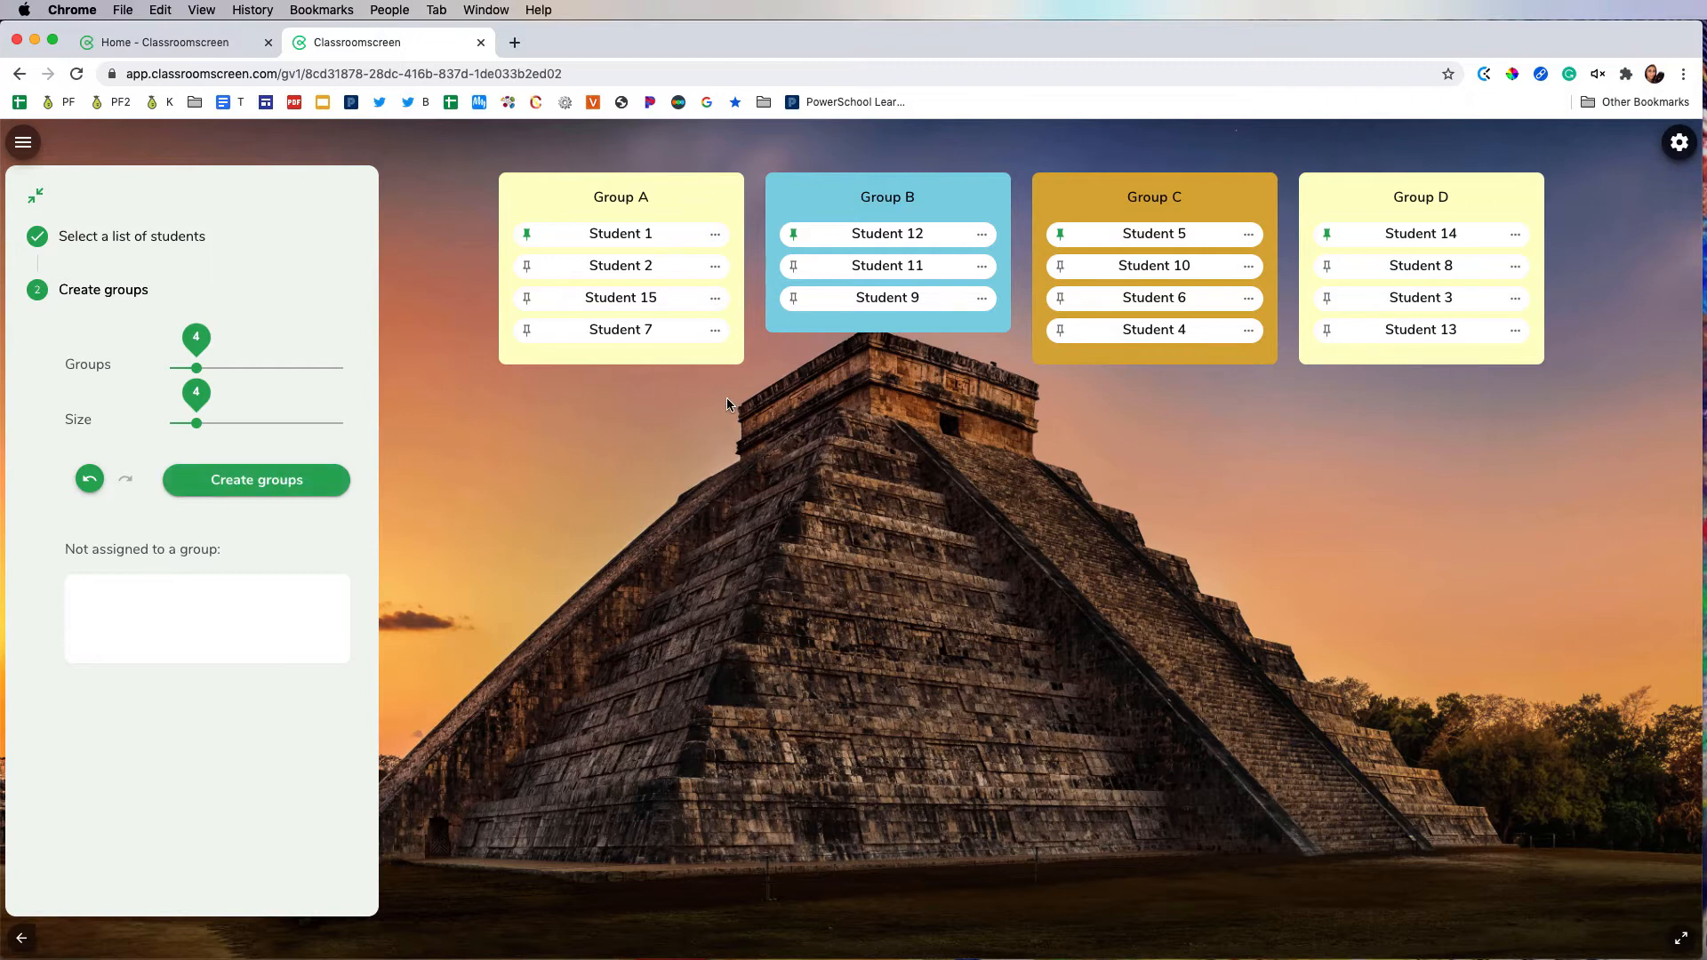
Step: Add a new name list in the Personalize settings and paste in the copied student names, one per line
left_click(24, 145)
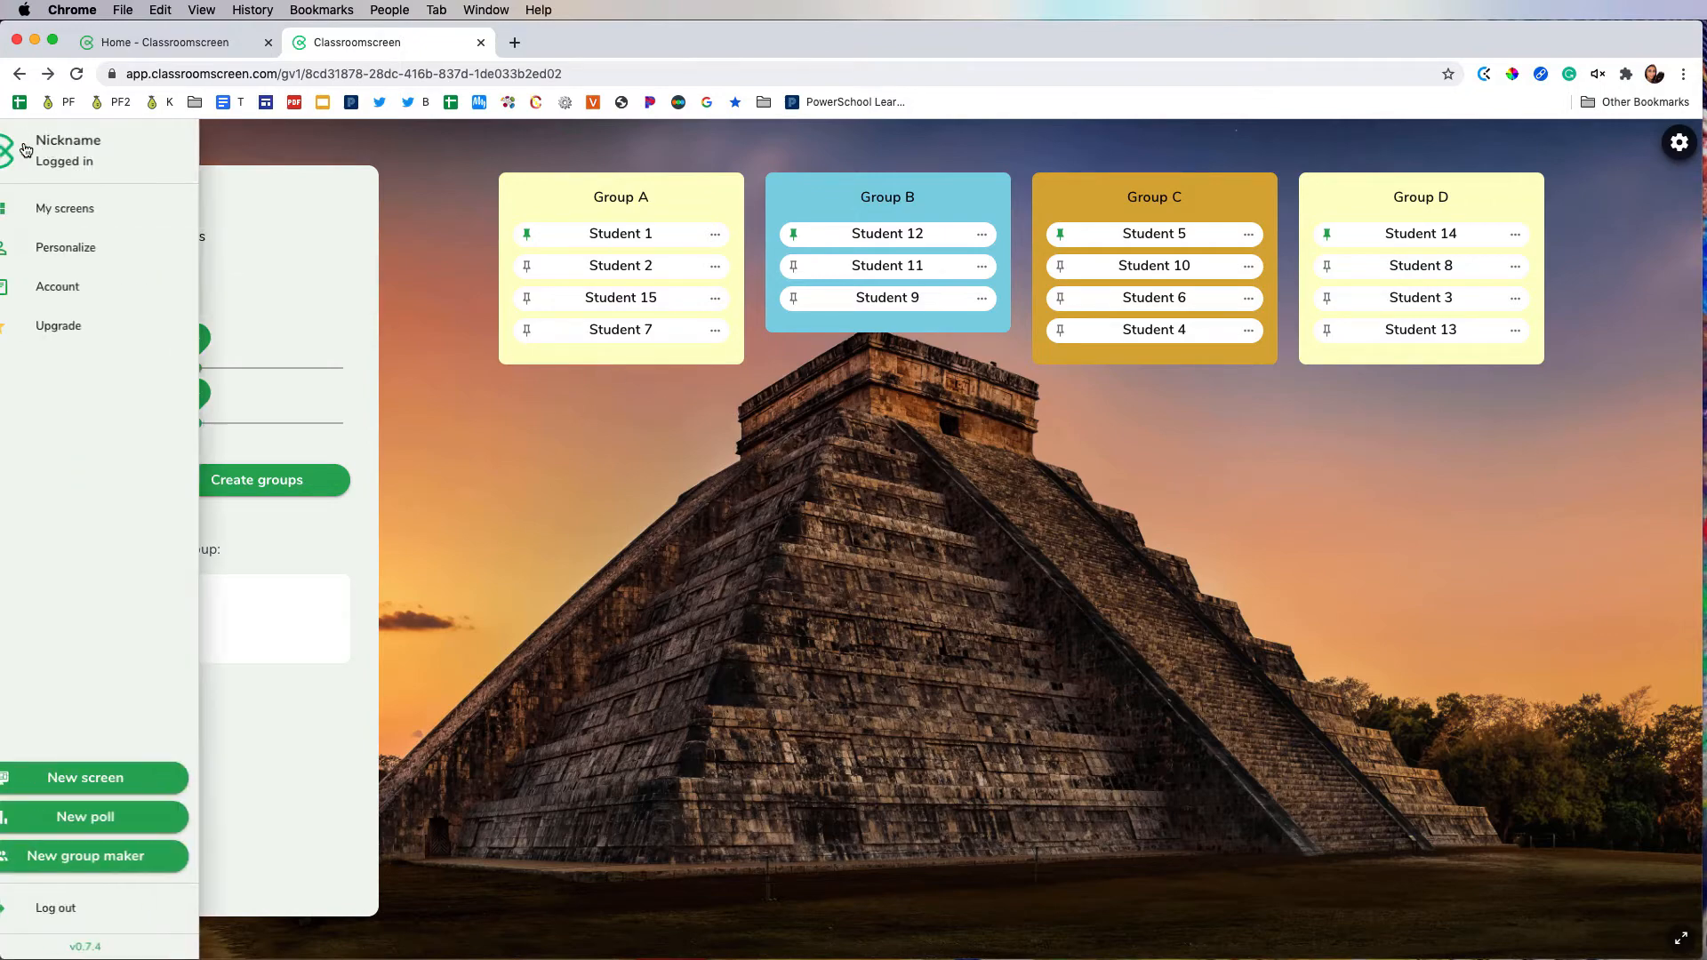
left_click(90, 254)
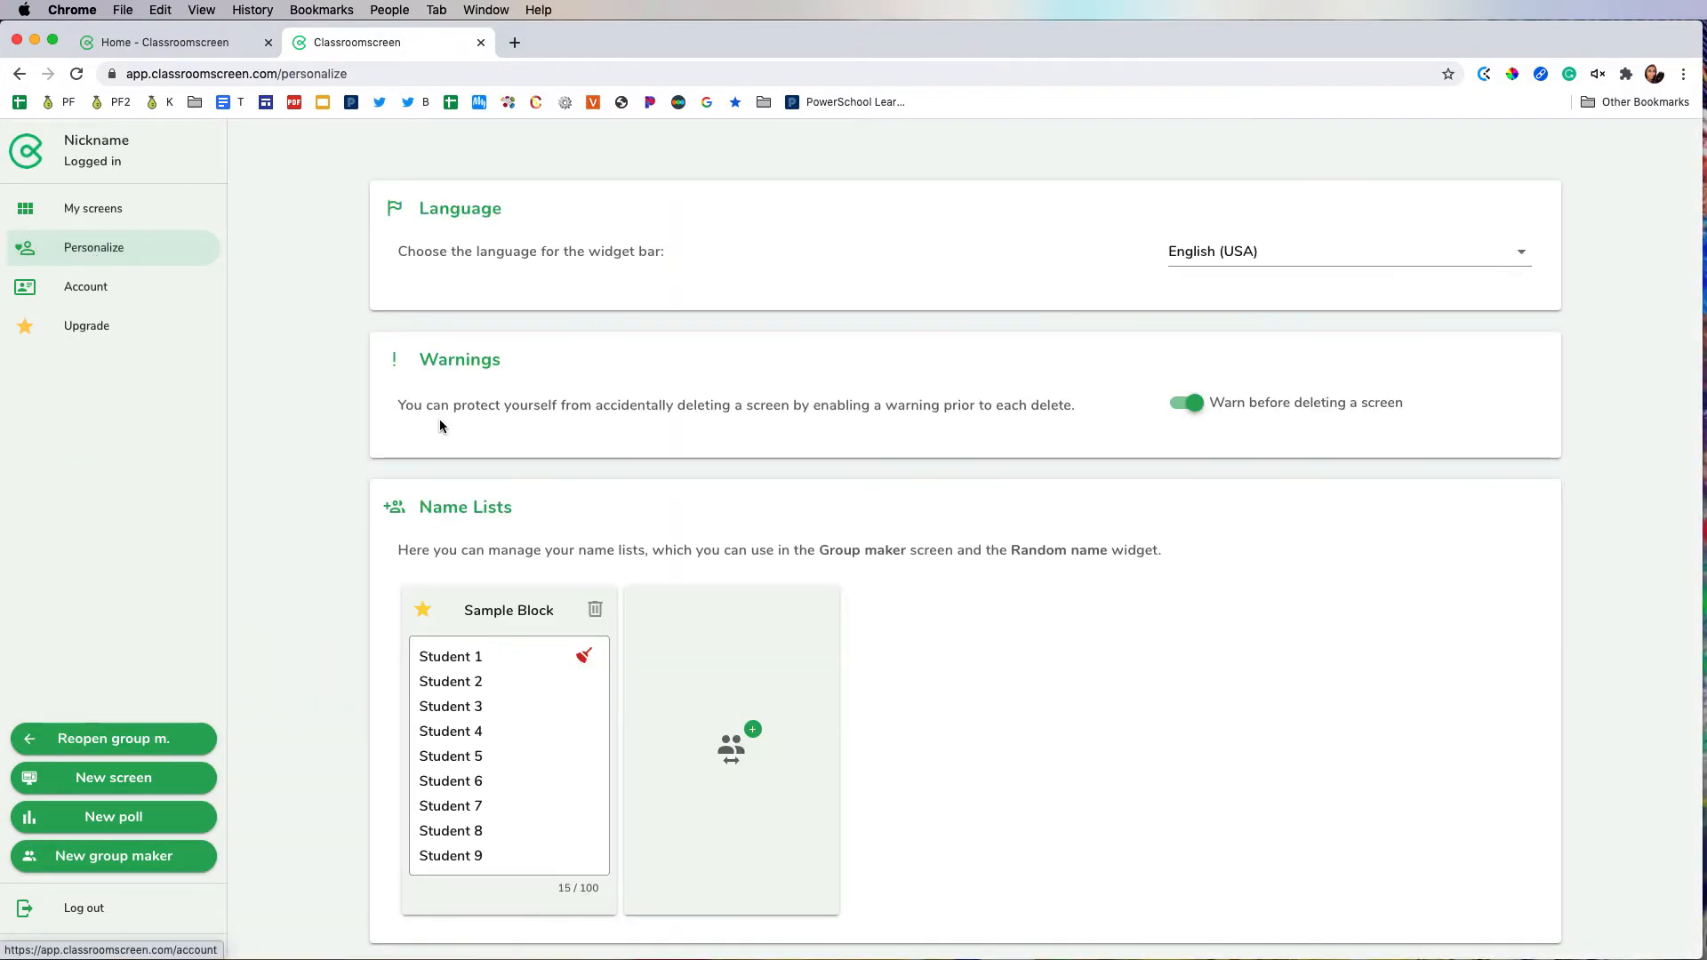
scroll(508, 495, "down", 2)
scroll(509, 494, "down", 1)
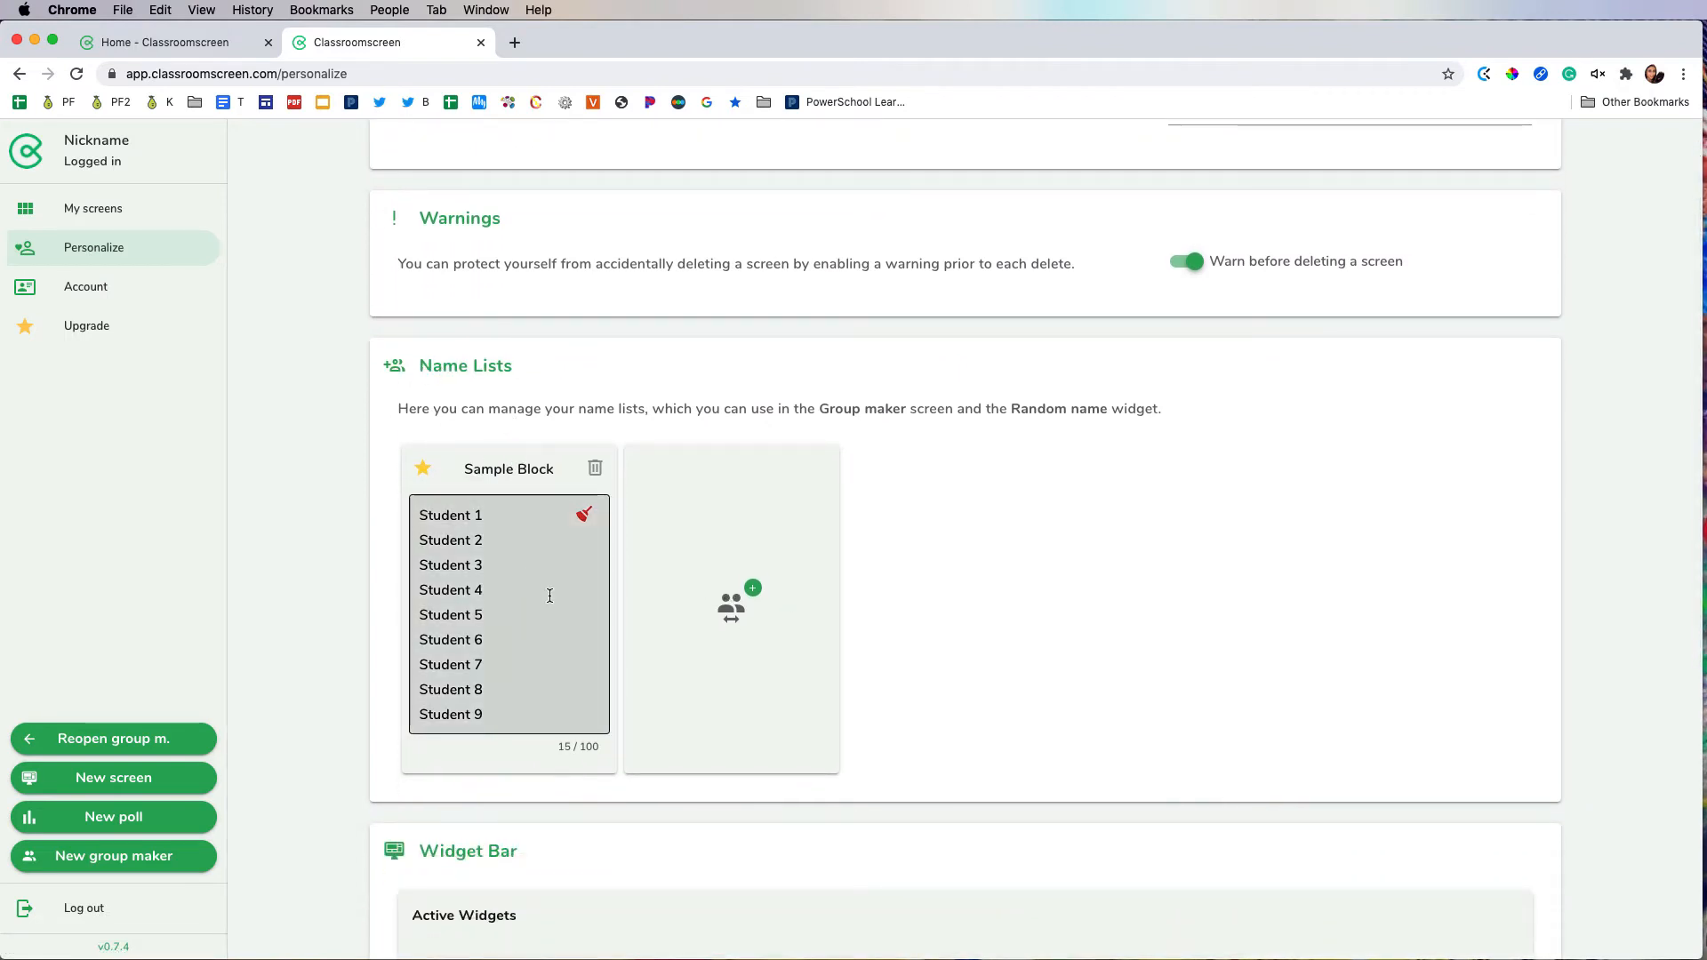
left_click(730, 605)
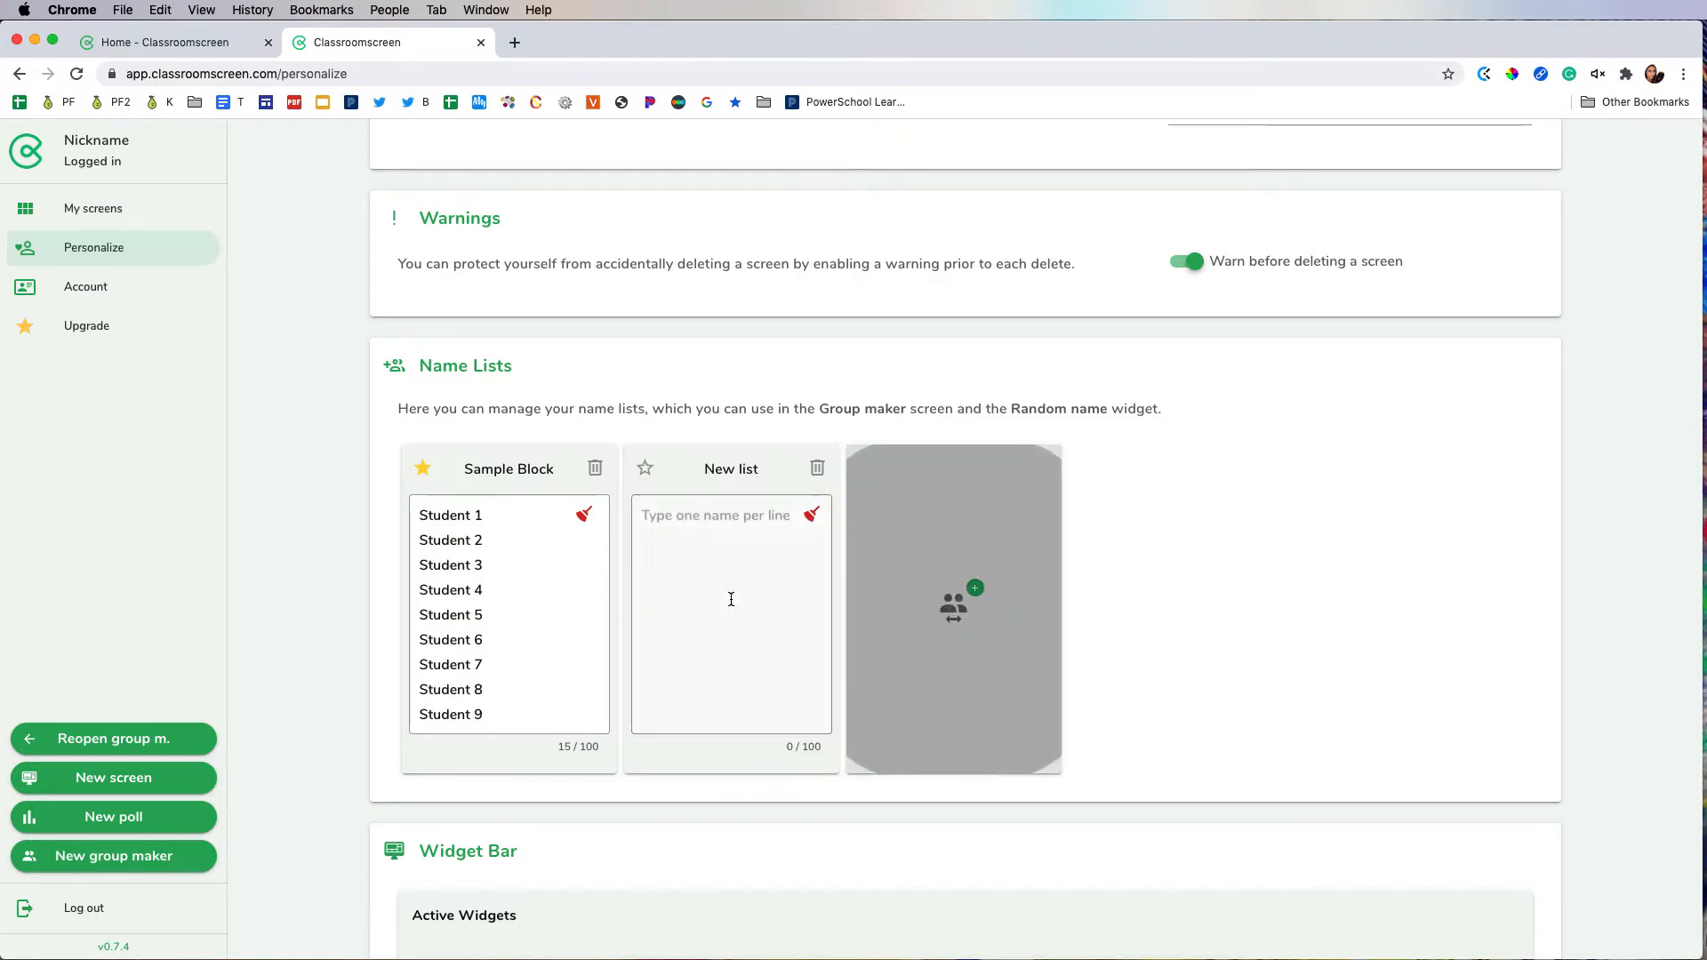
left_click(712, 524)
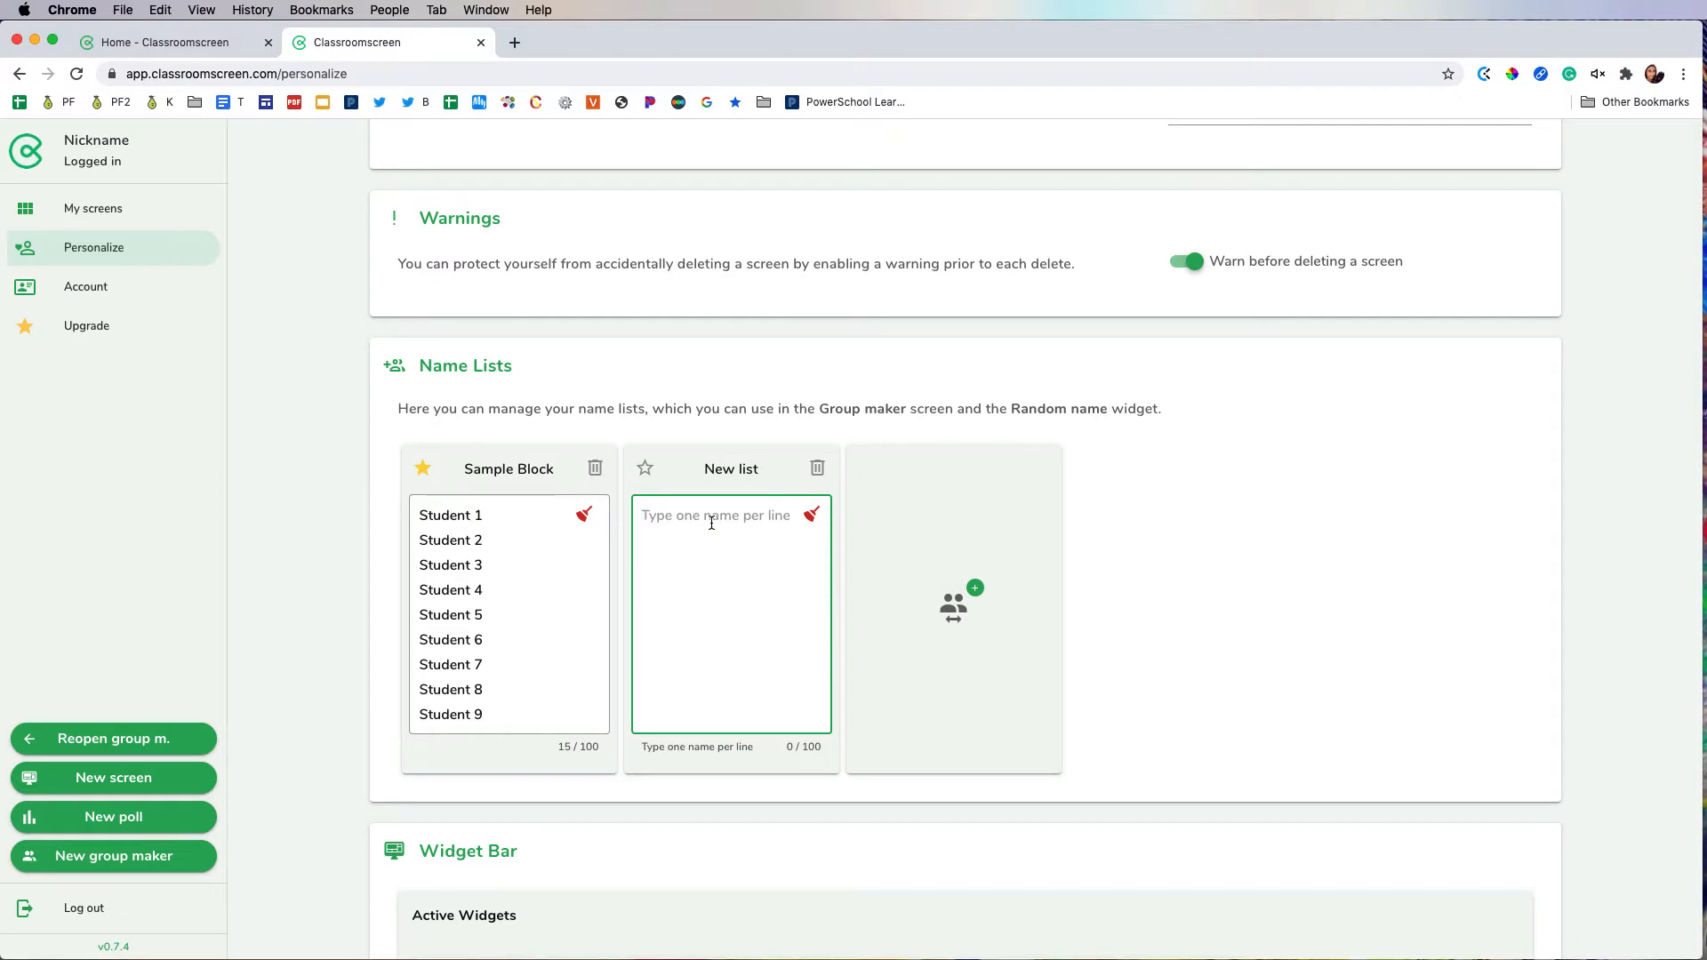
type("Henry Sally George Derek Samantha")
Step: Rename the new name list as "Name of Block"
left_click(731, 476)
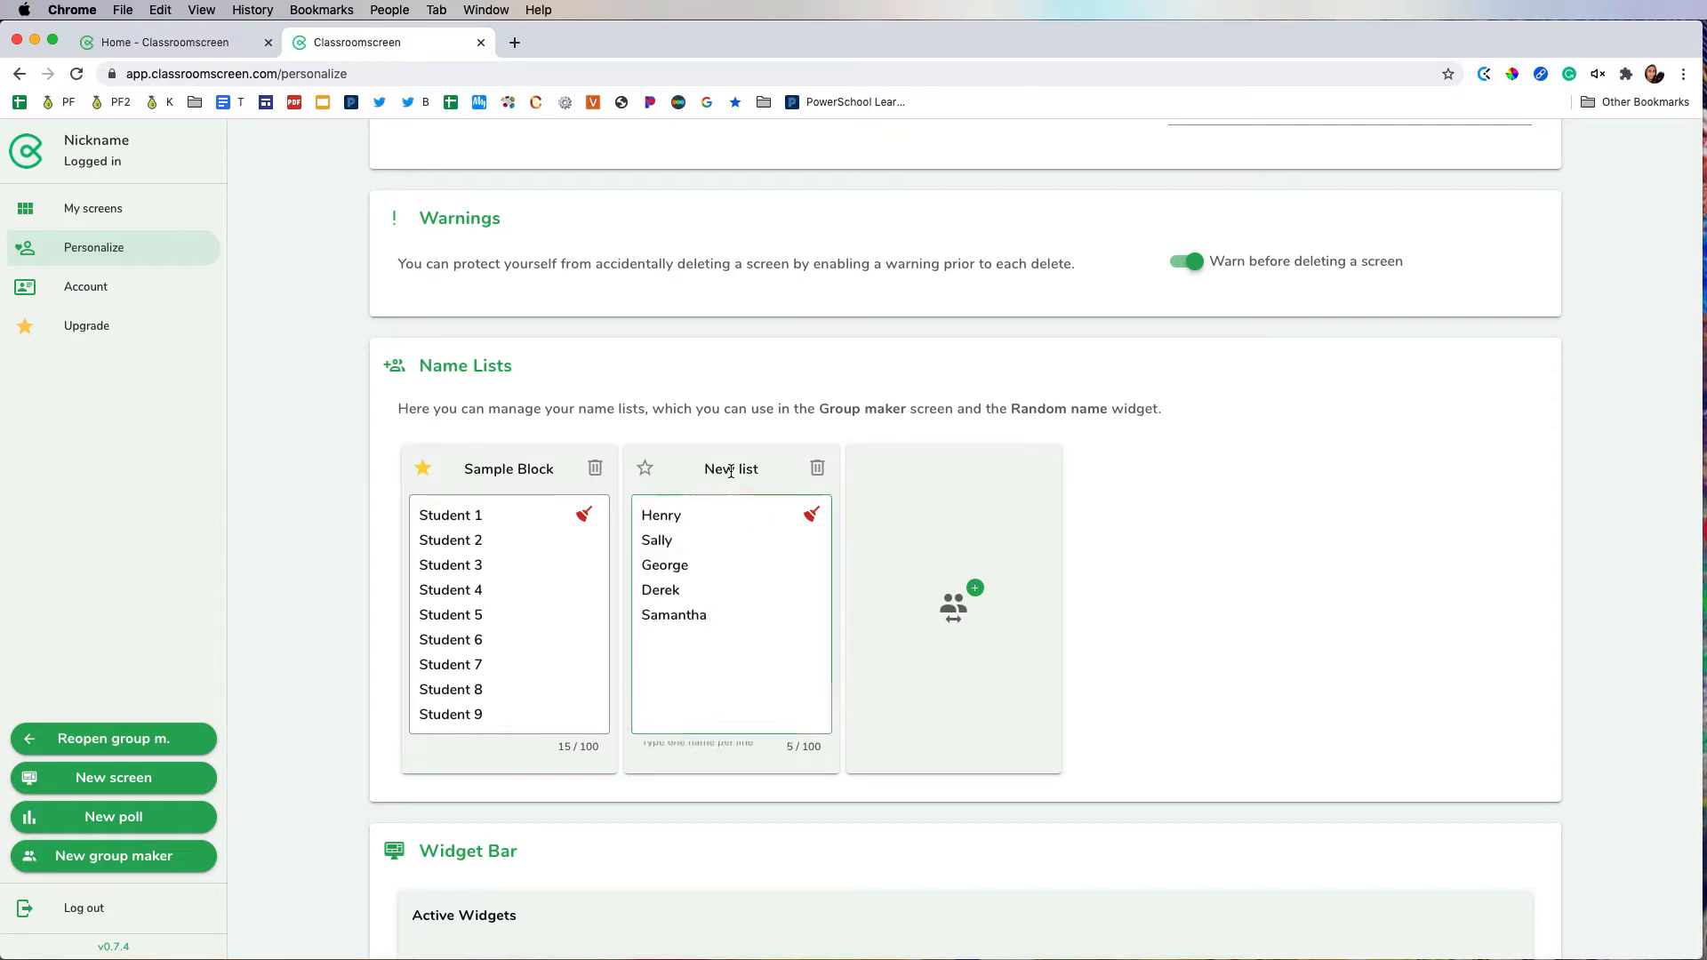
triple_click(685, 470)
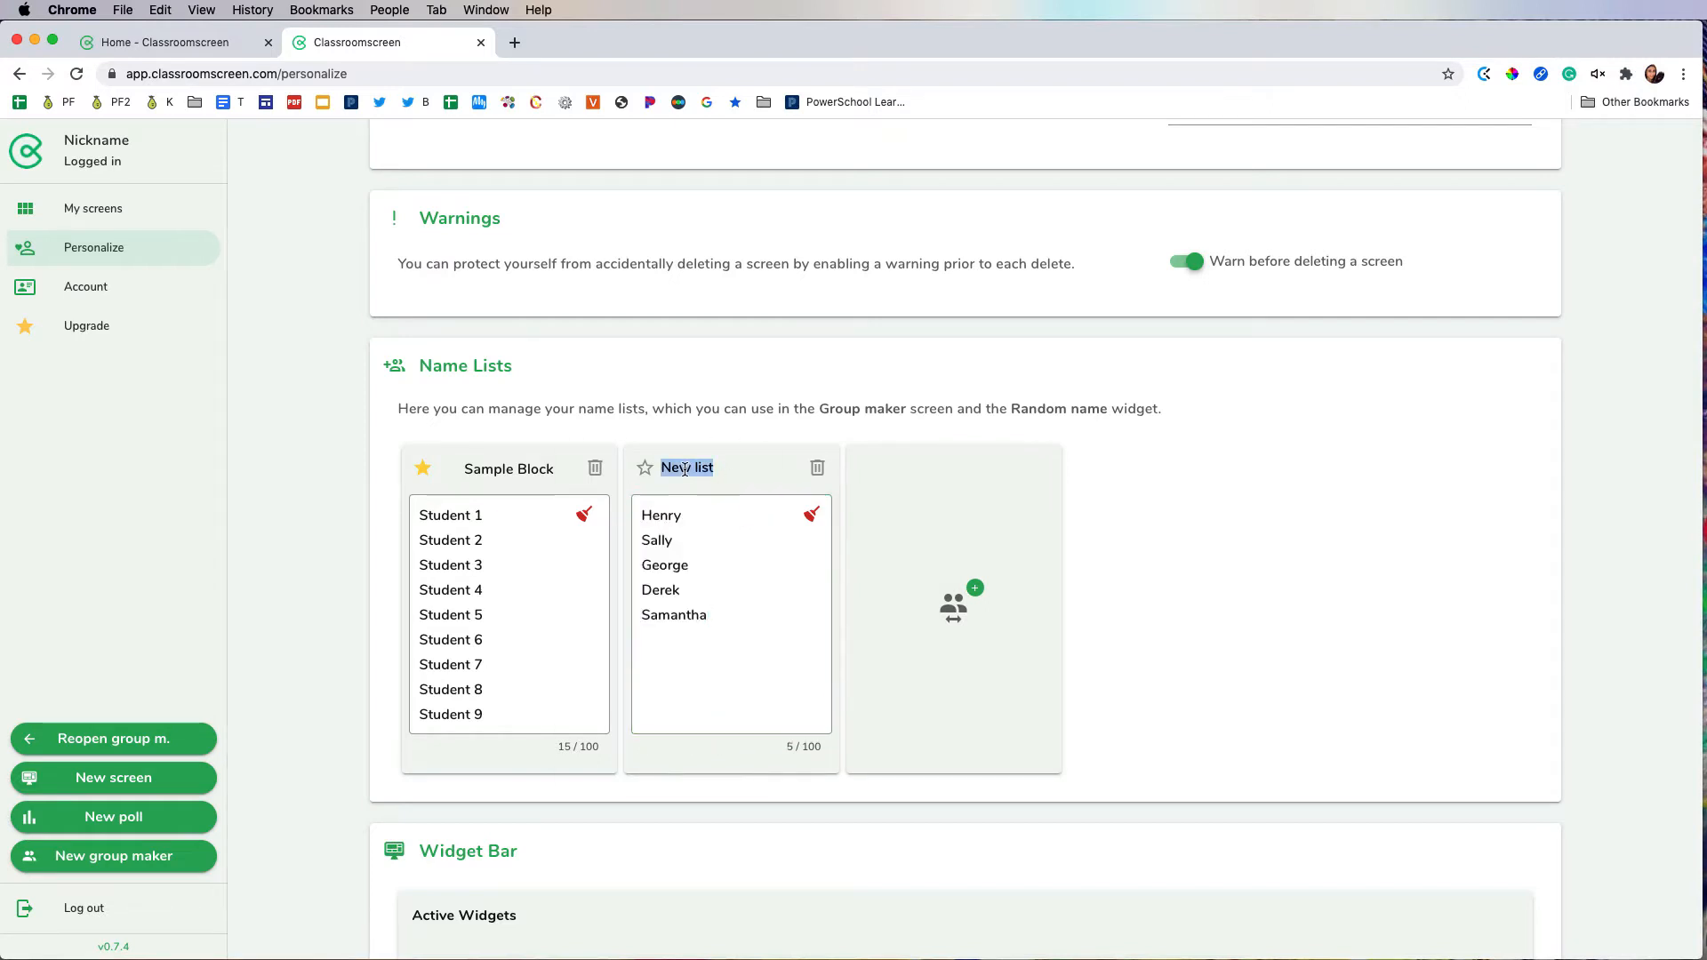
type("Name of Block")
left_click(1160, 503)
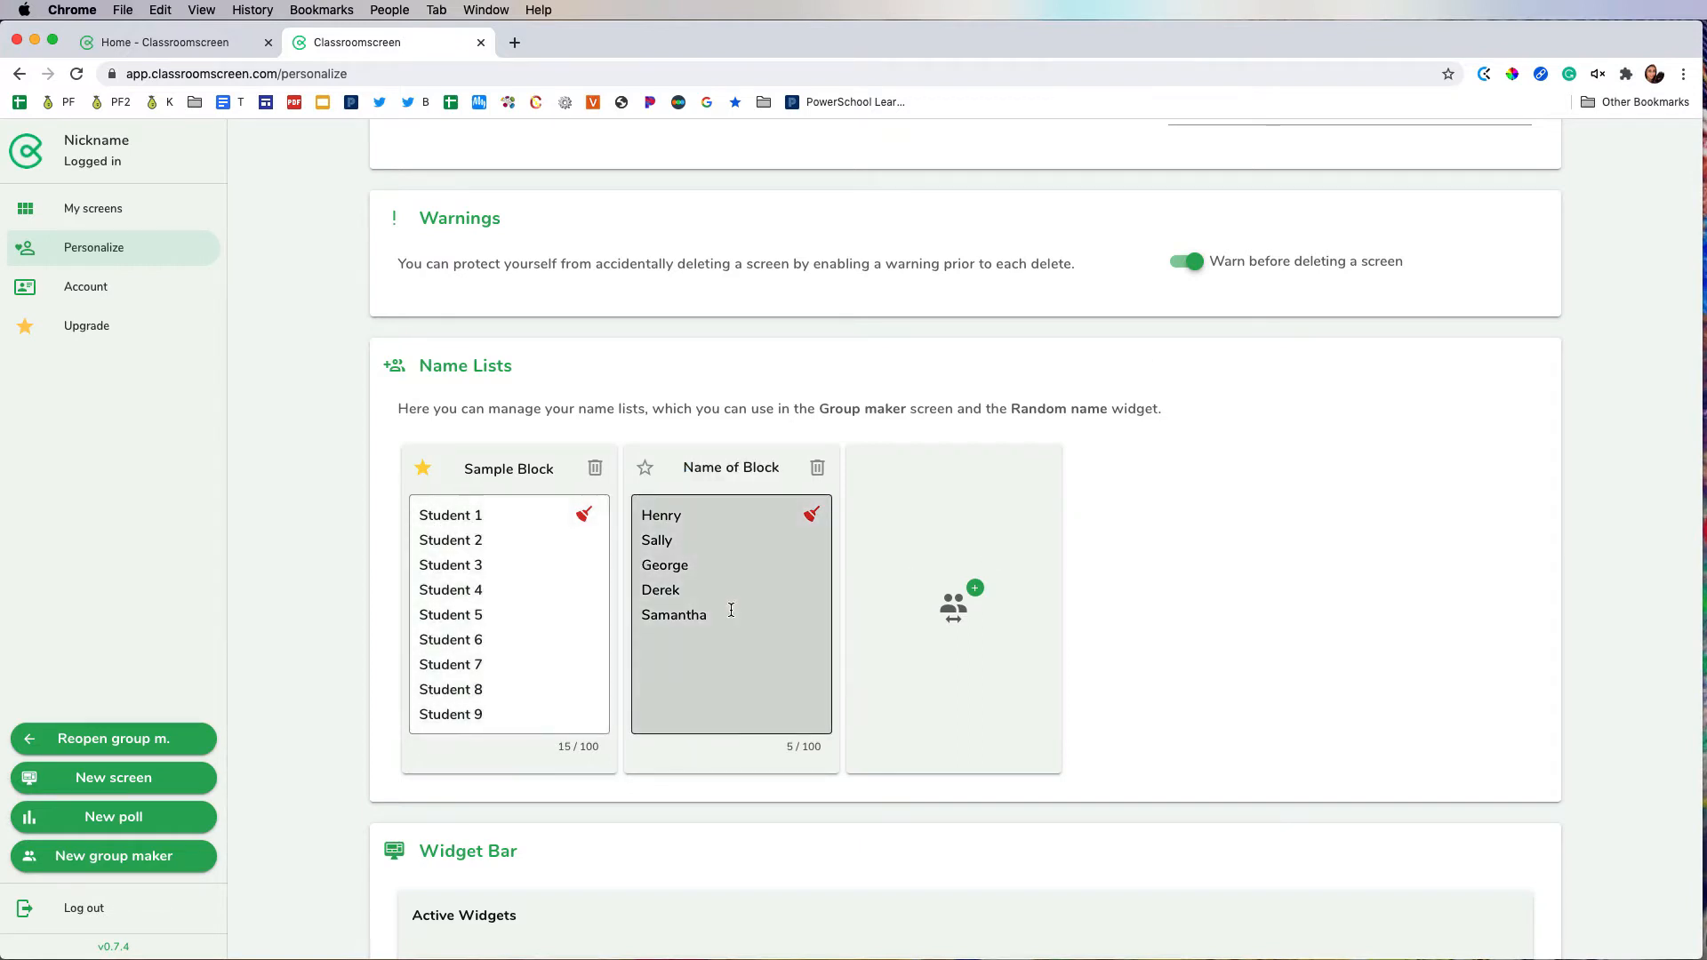
Step: Add a third, empty name list and delete it again
left_click(953, 607)
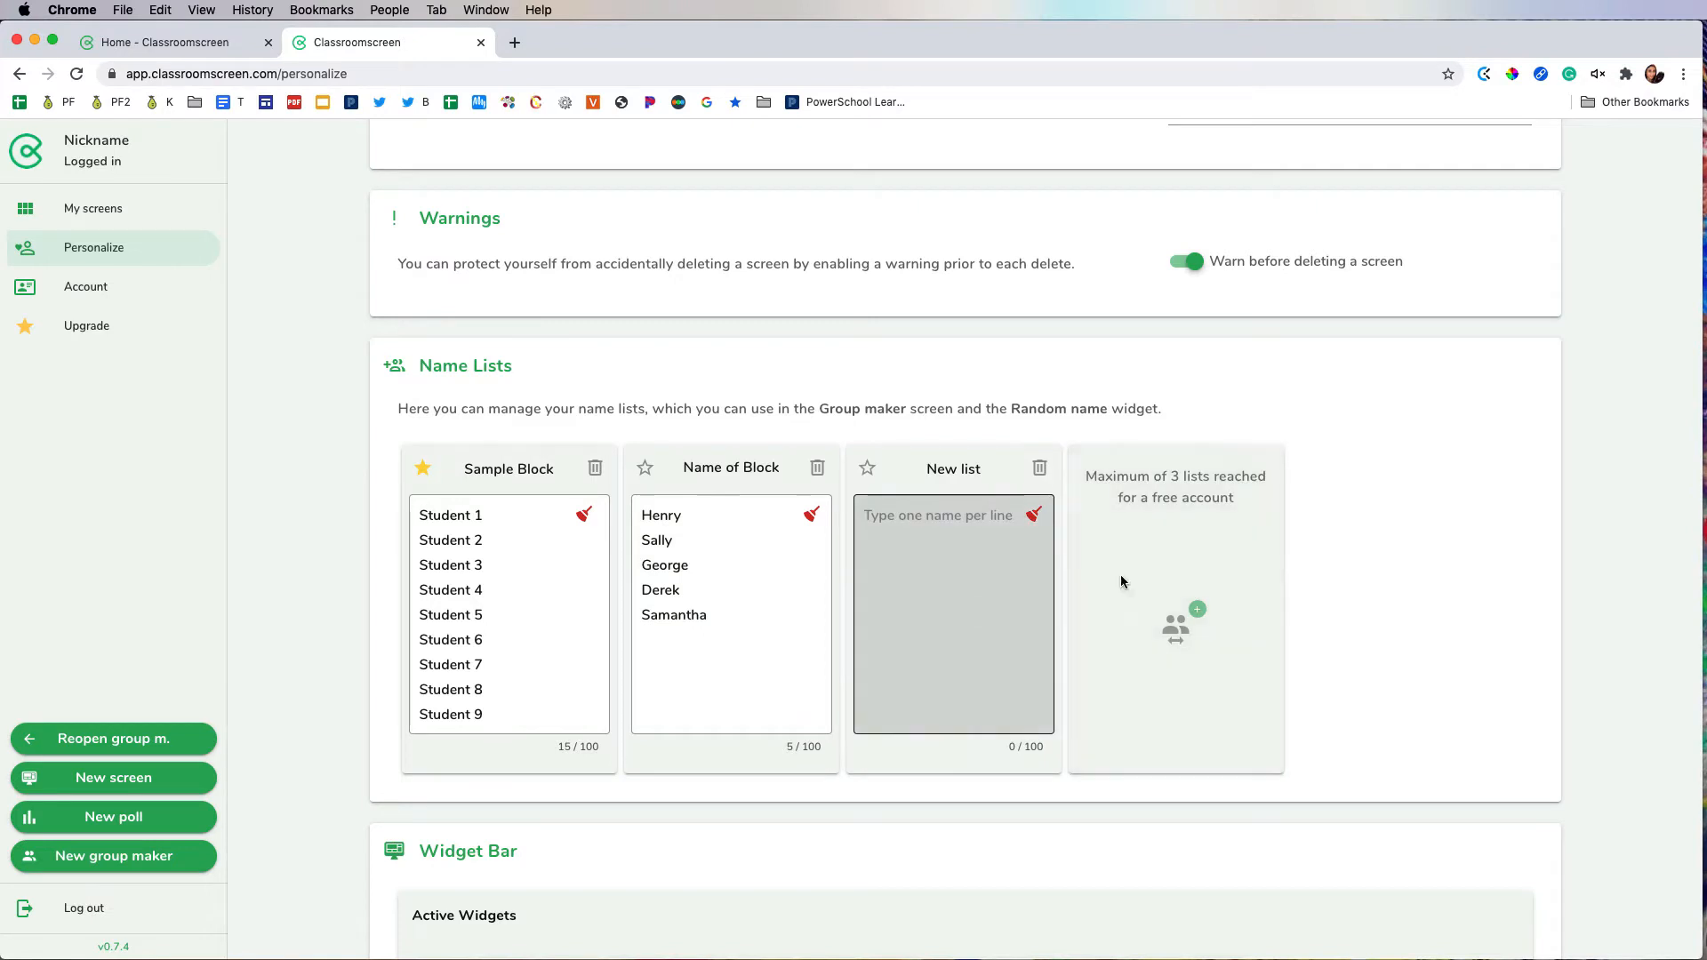
left_click(1037, 470)
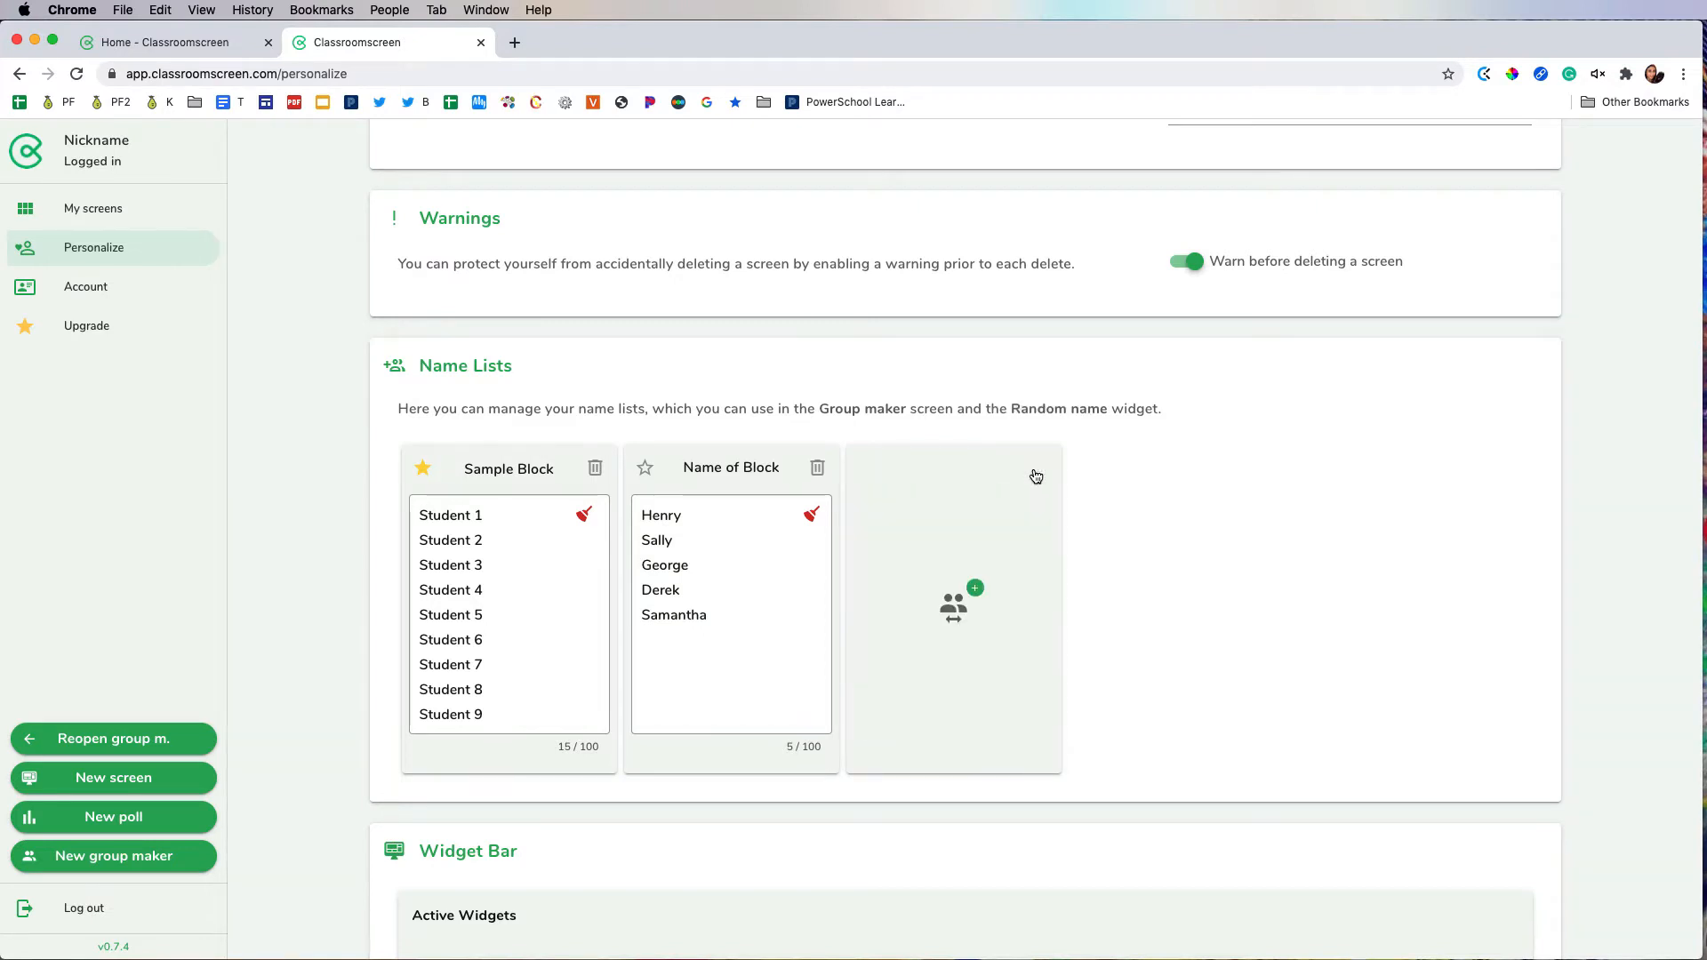
Step: Start a new group maker from the Personalize page
scroll(1036, 477, "down", 2)
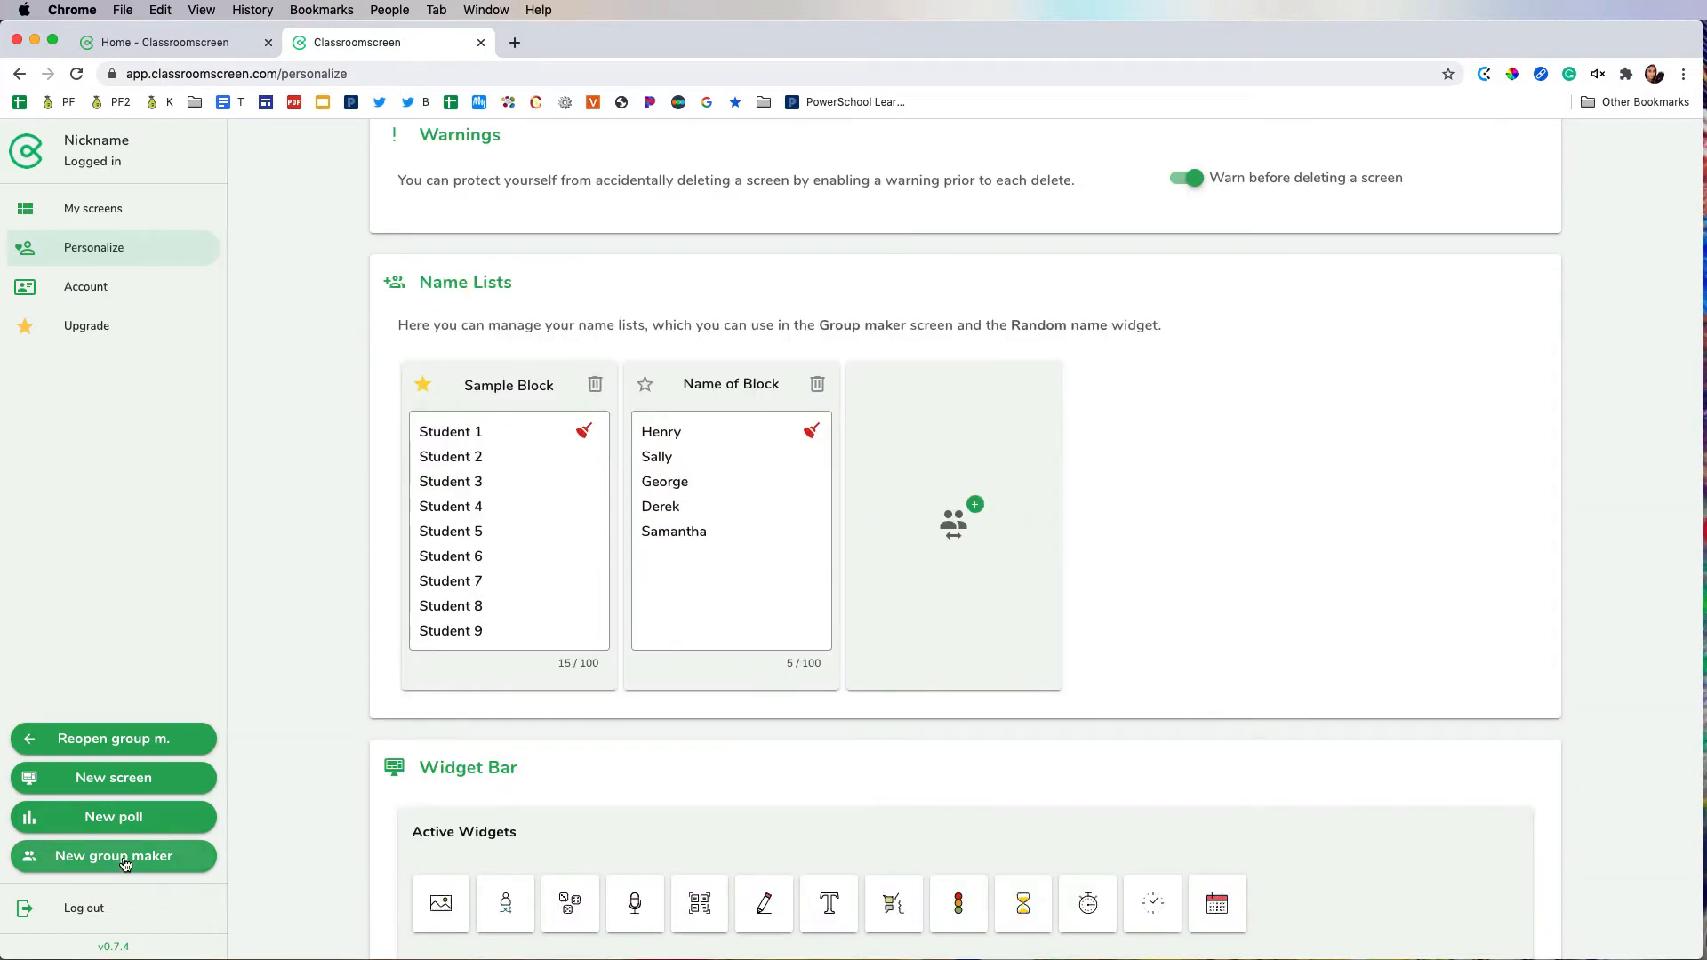
left_click(125, 859)
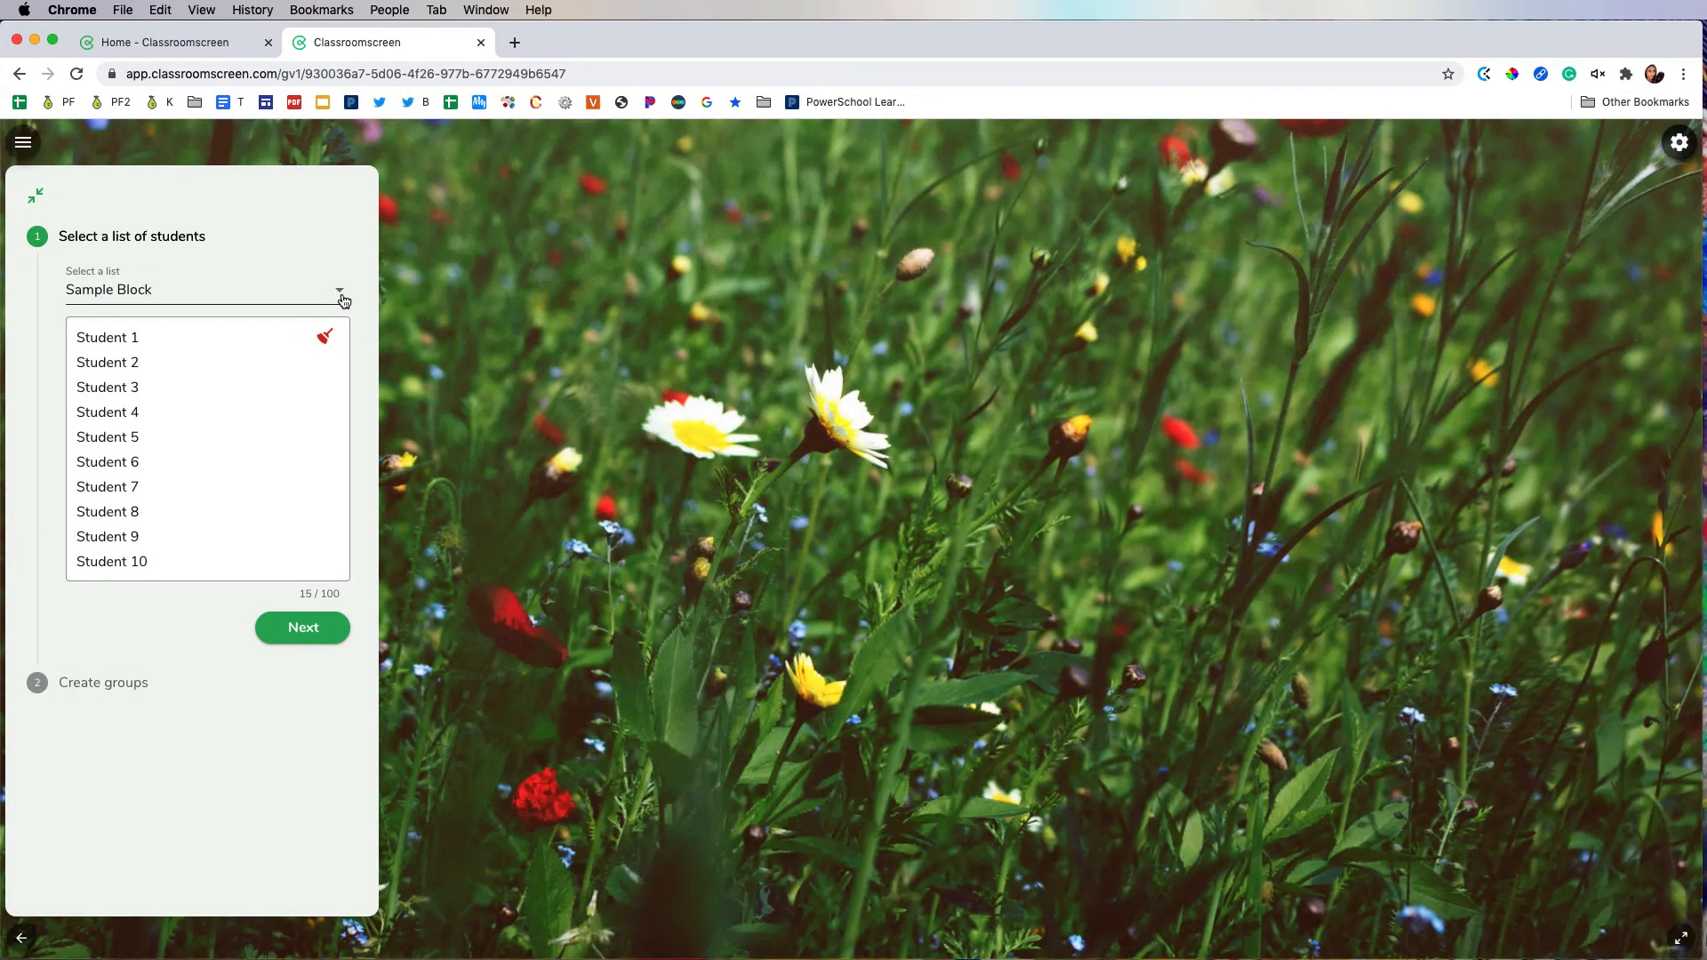
Step: Select the "Name of Block" list in the group maker and generate groups from its students
left_click(339, 295)
left_click(279, 347)
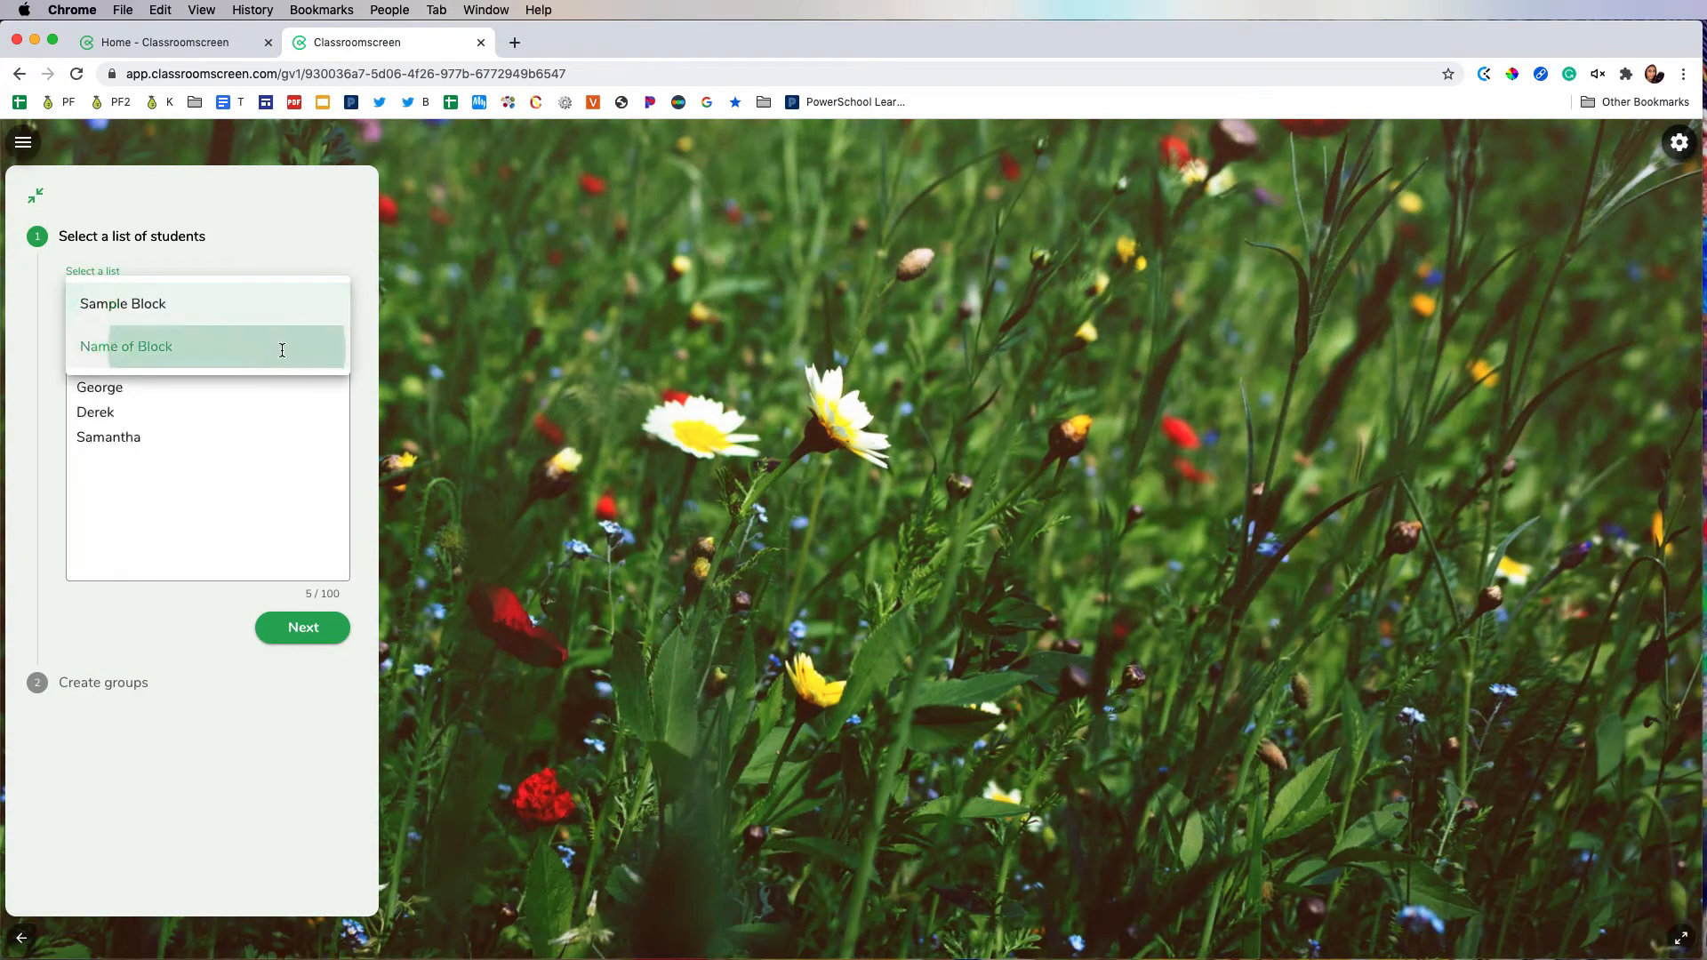
left_click(322, 623)
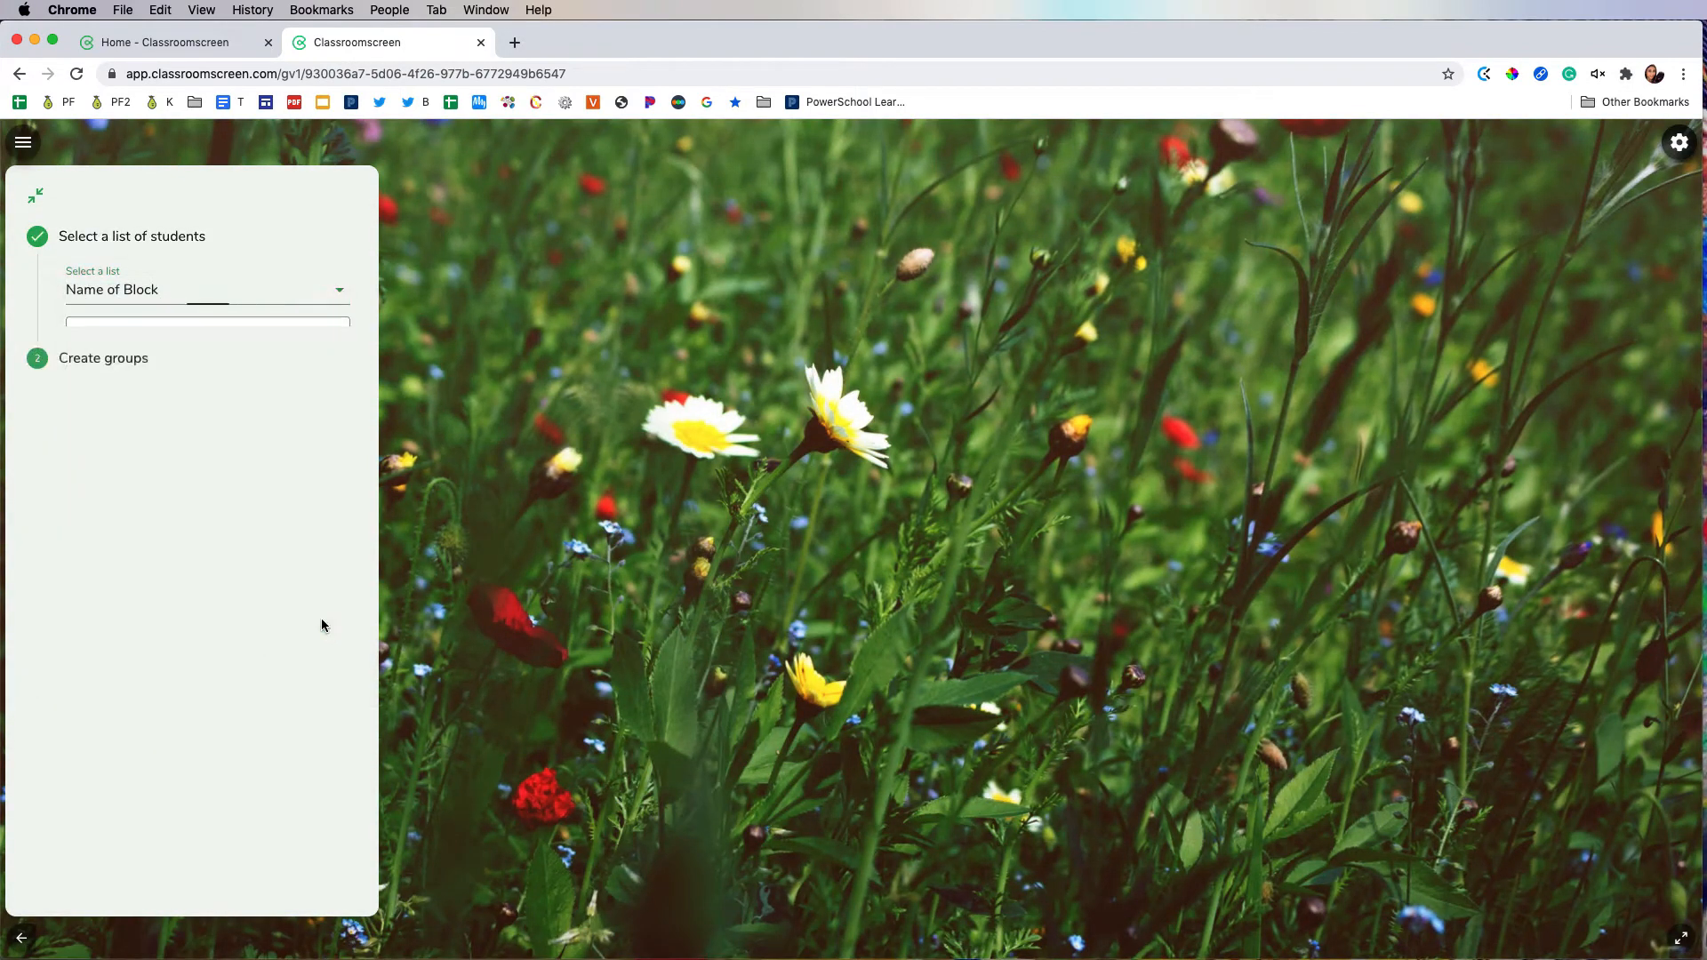
left_click(259, 482)
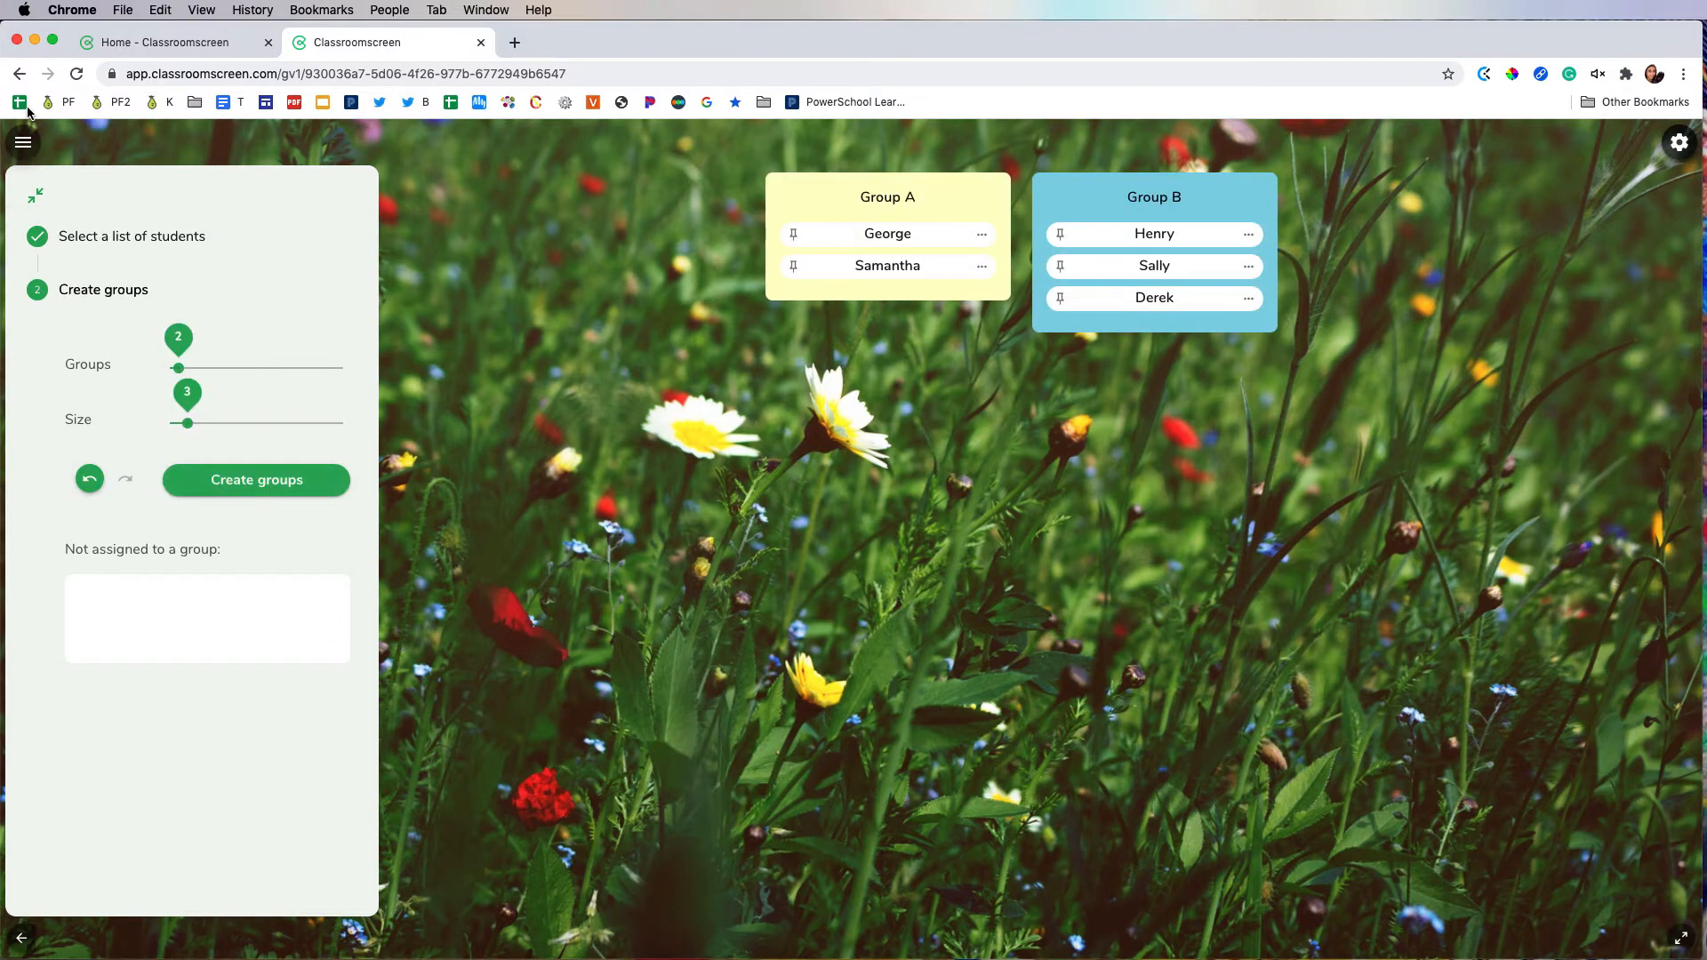
Step: Start a new poll and cast three votes for the saddest face, one for the neutral face and two for the light green smile
left_click(26, 147)
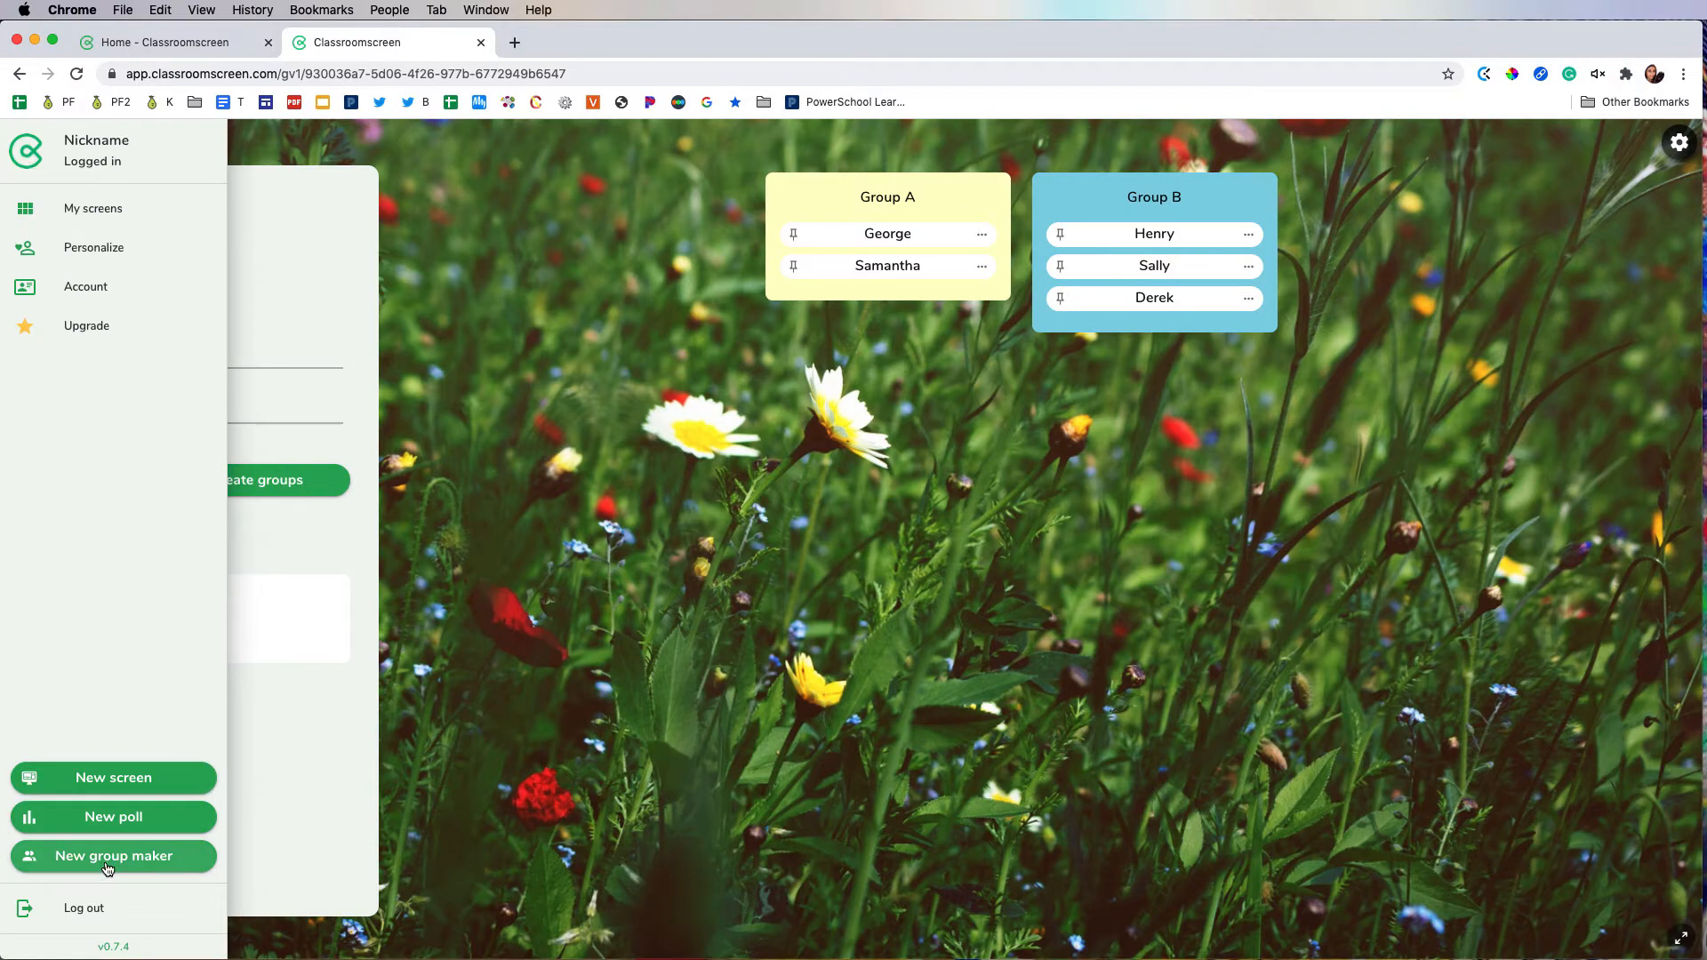
left_click(122, 818)
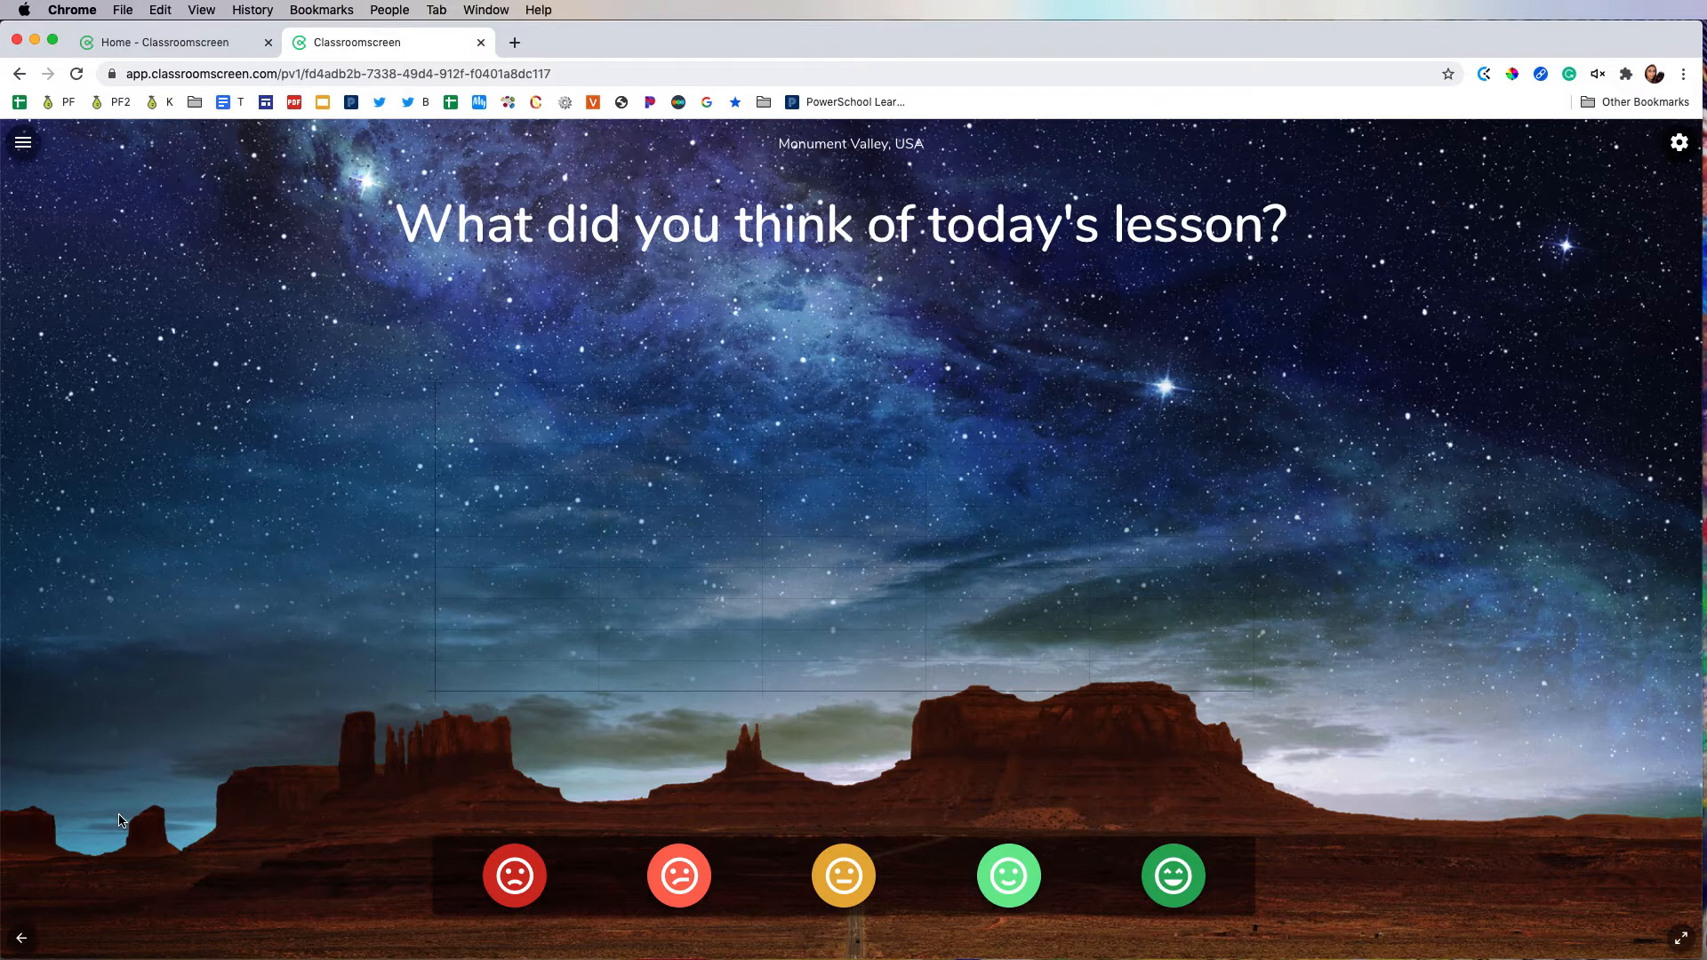
left_click(509, 864)
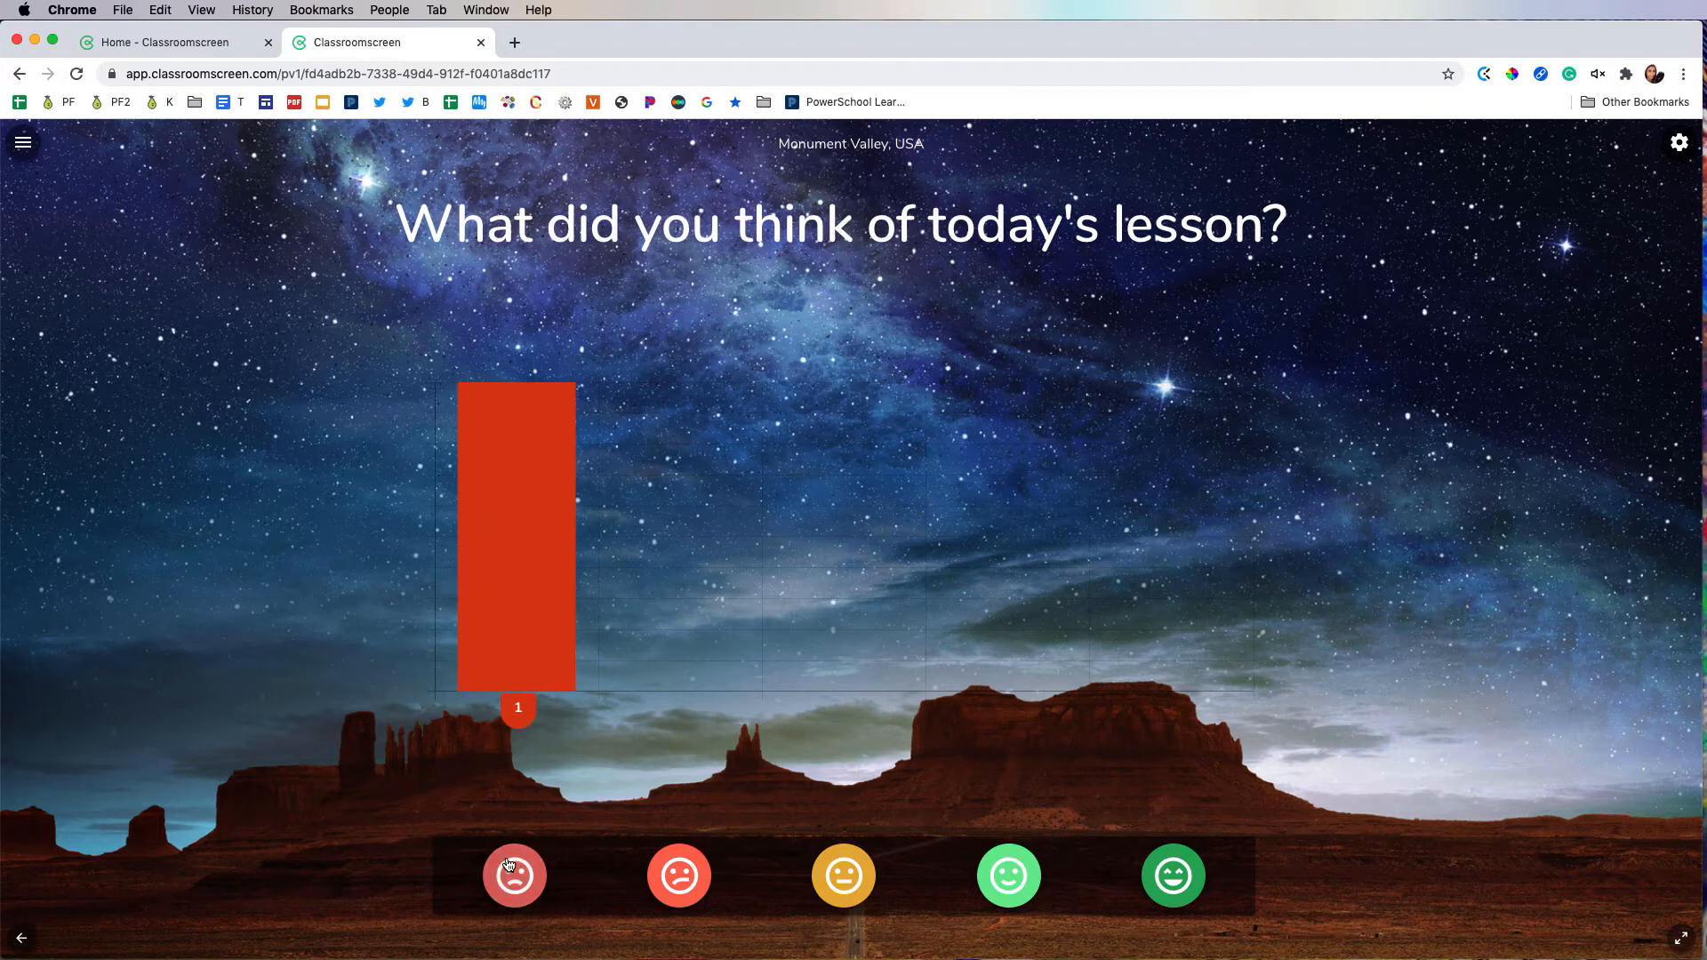
left_click(508, 865)
left_click(842, 876)
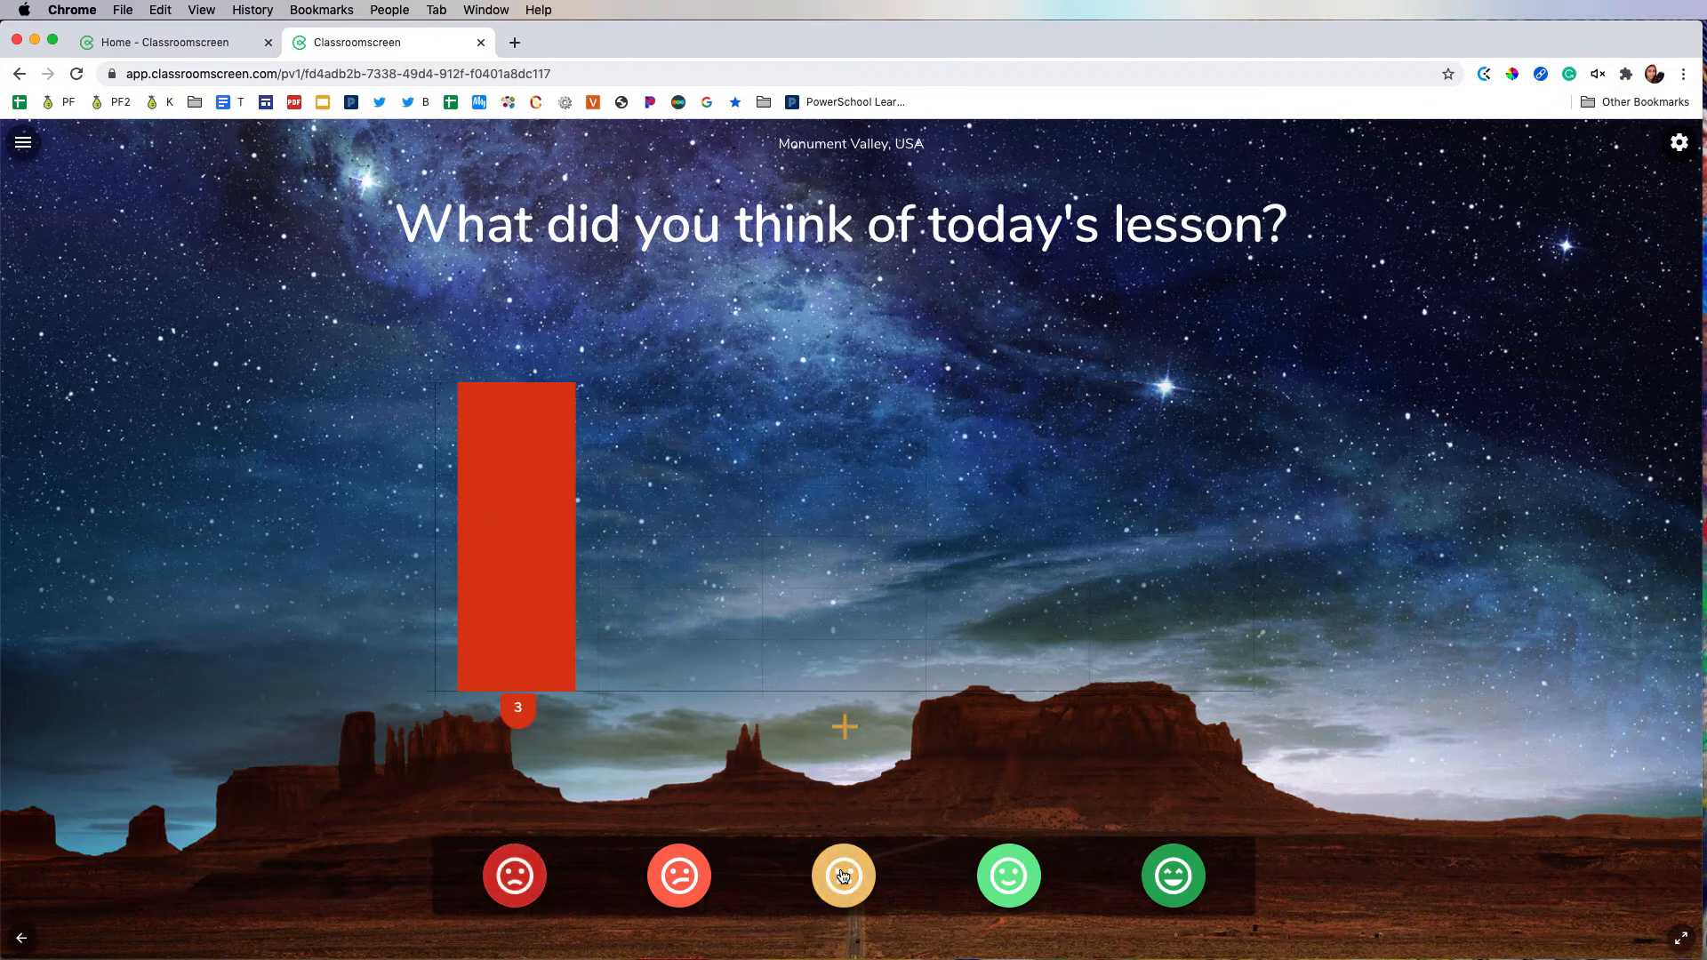
left_click(1029, 873)
left_click(1032, 871)
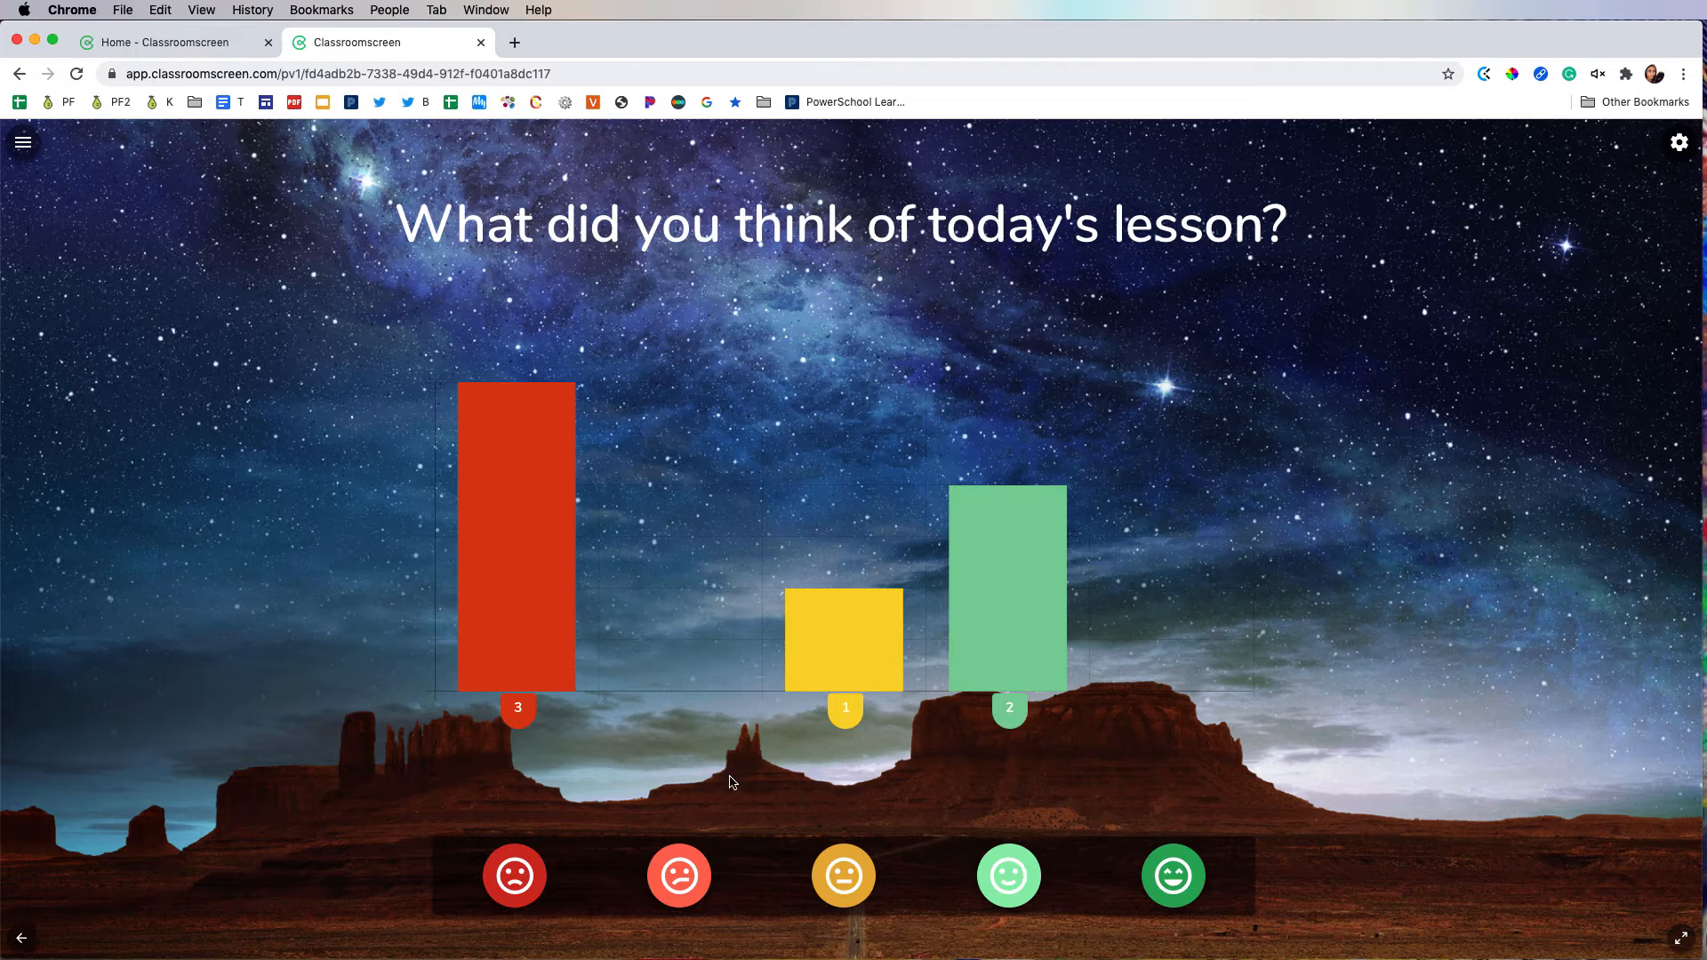
mouse_move(495, 439)
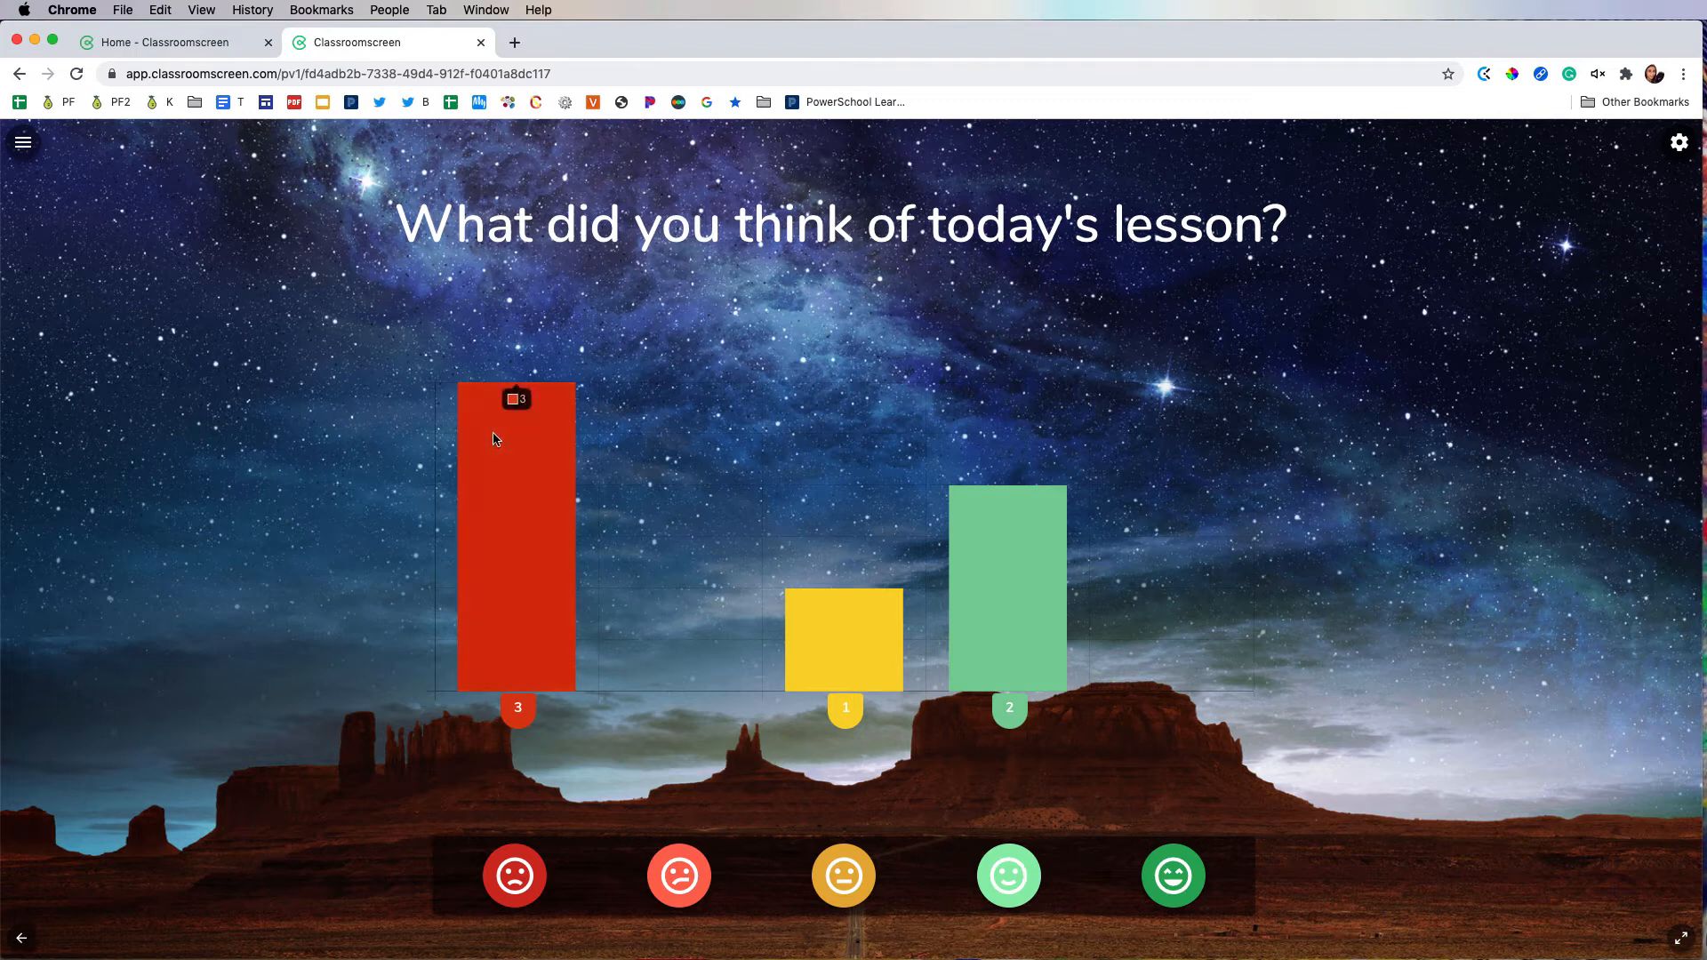
Step: Start a new screen and set its background to the Antarctica iceberg photo
left_click(38, 156)
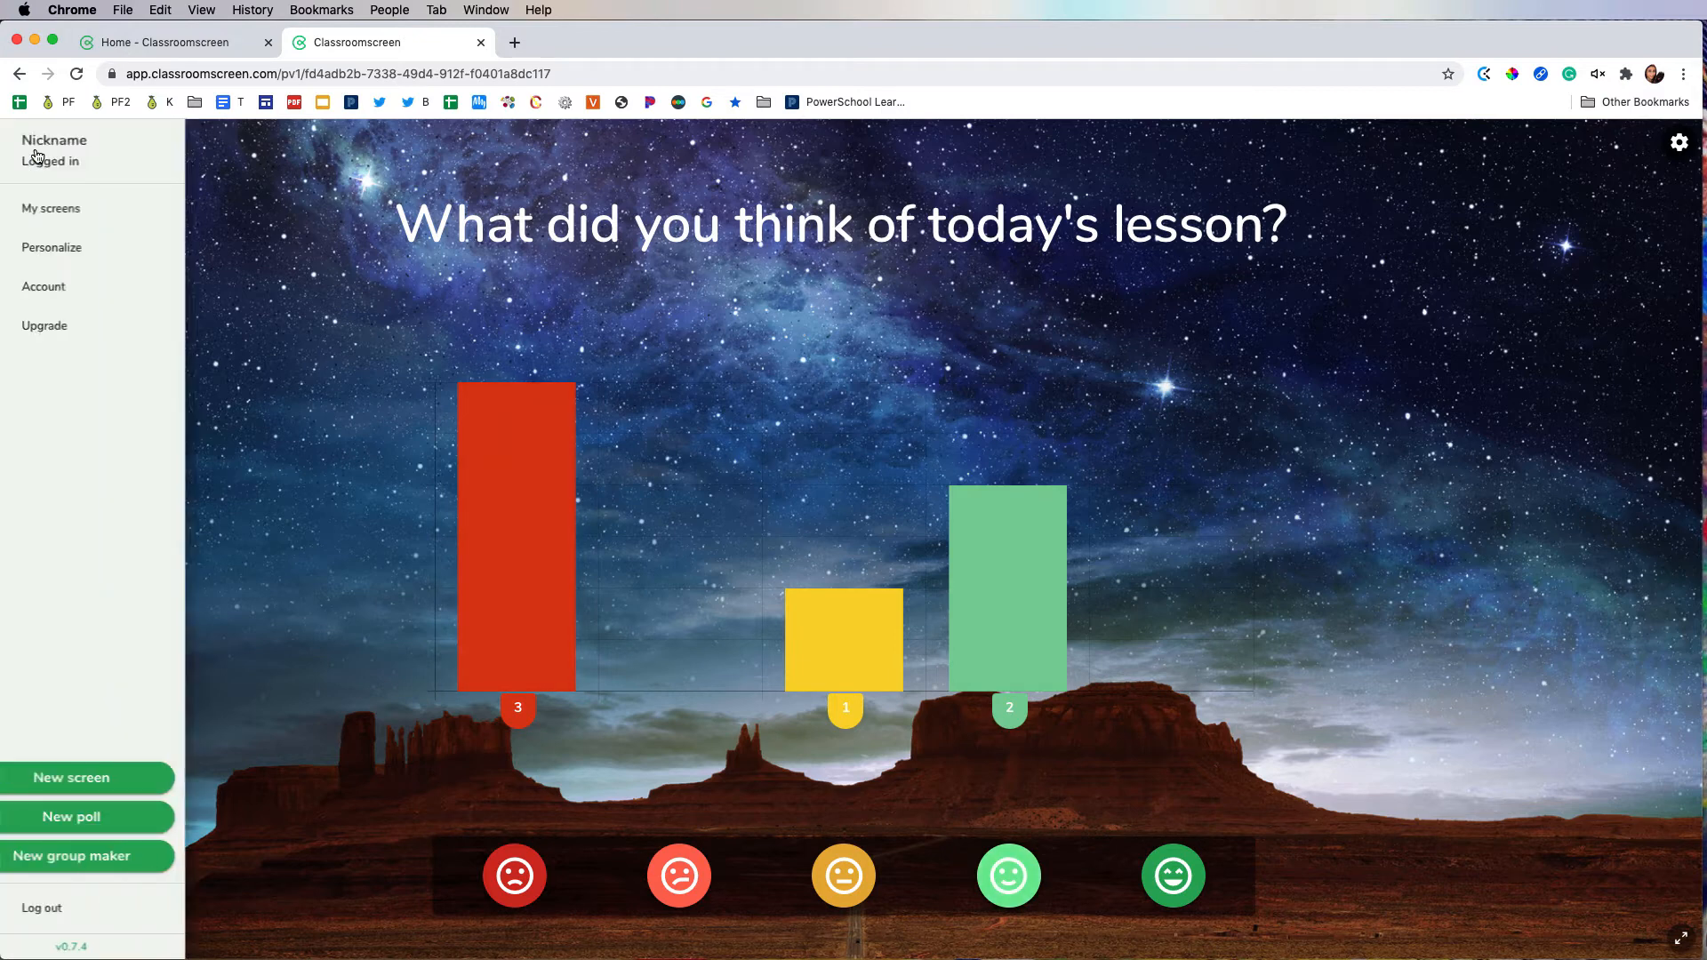
left_click(158, 779)
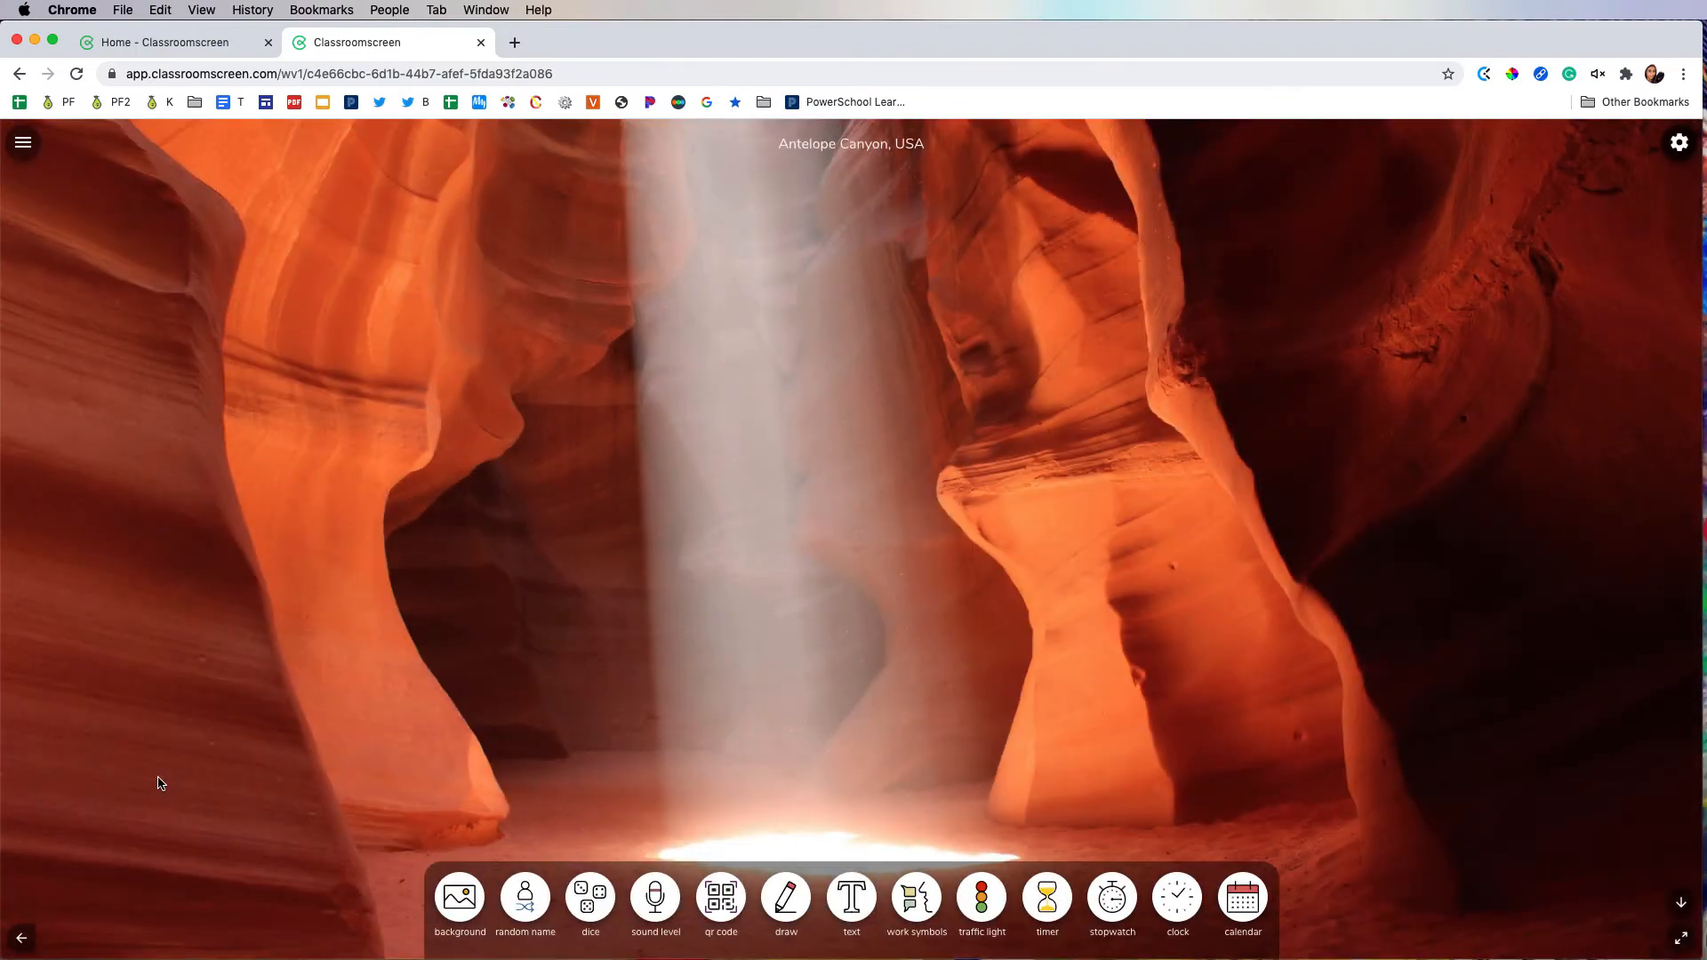
left_click(465, 901)
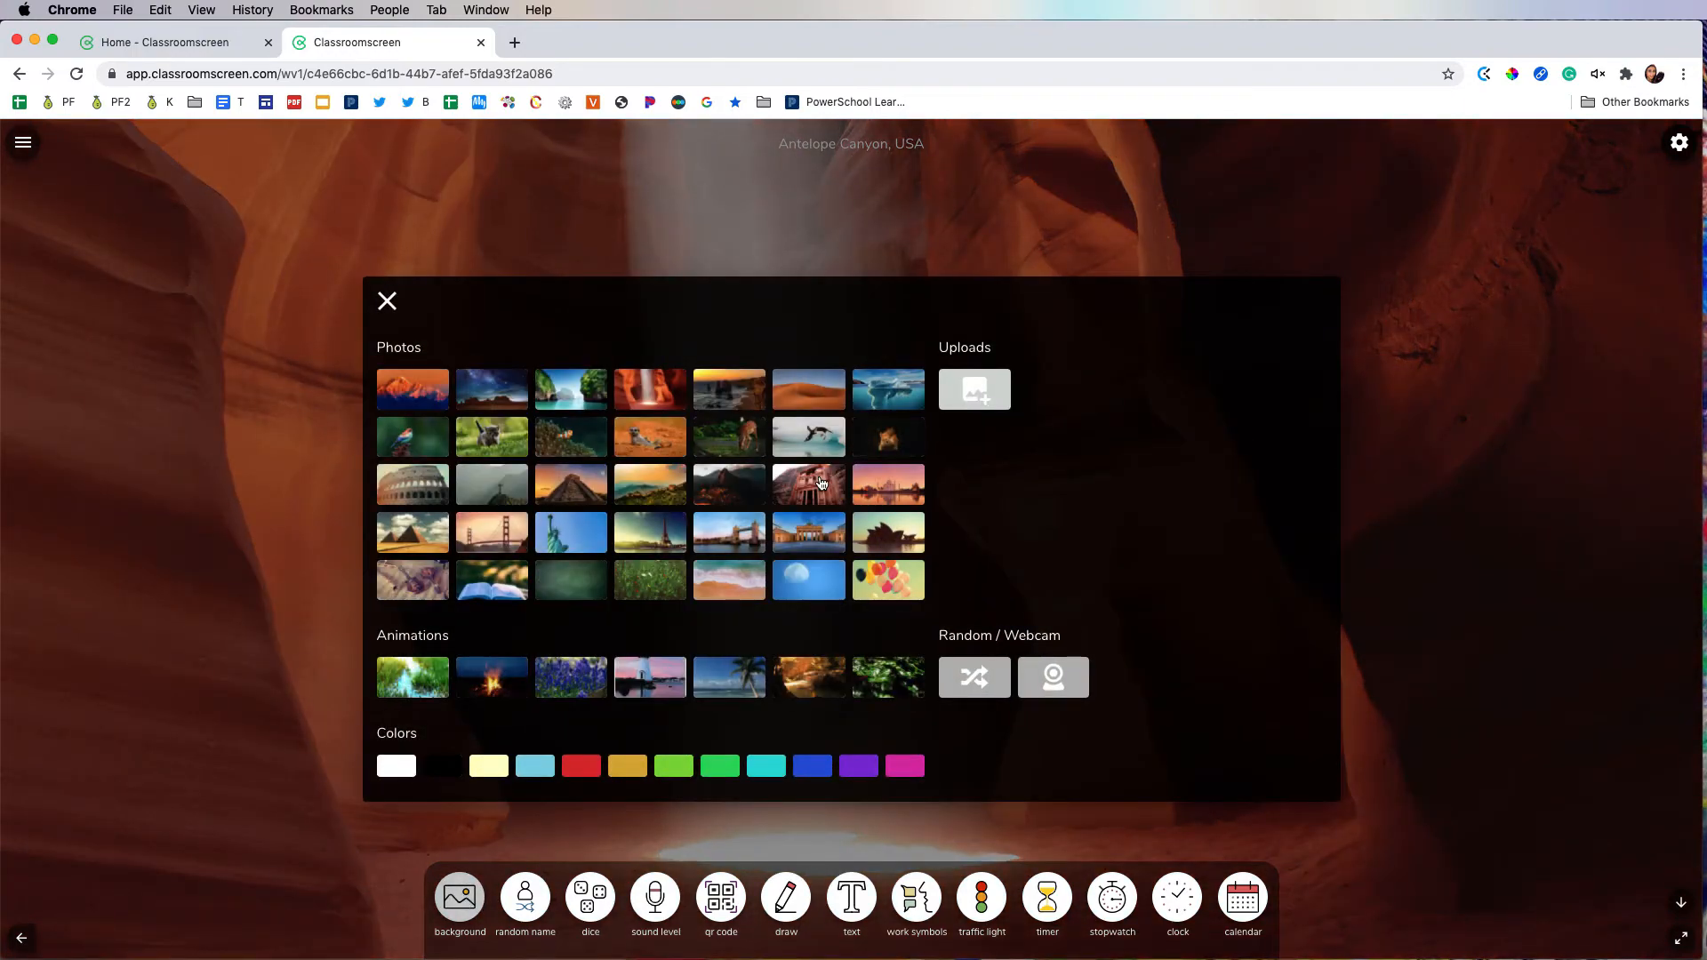
left_click(875, 387)
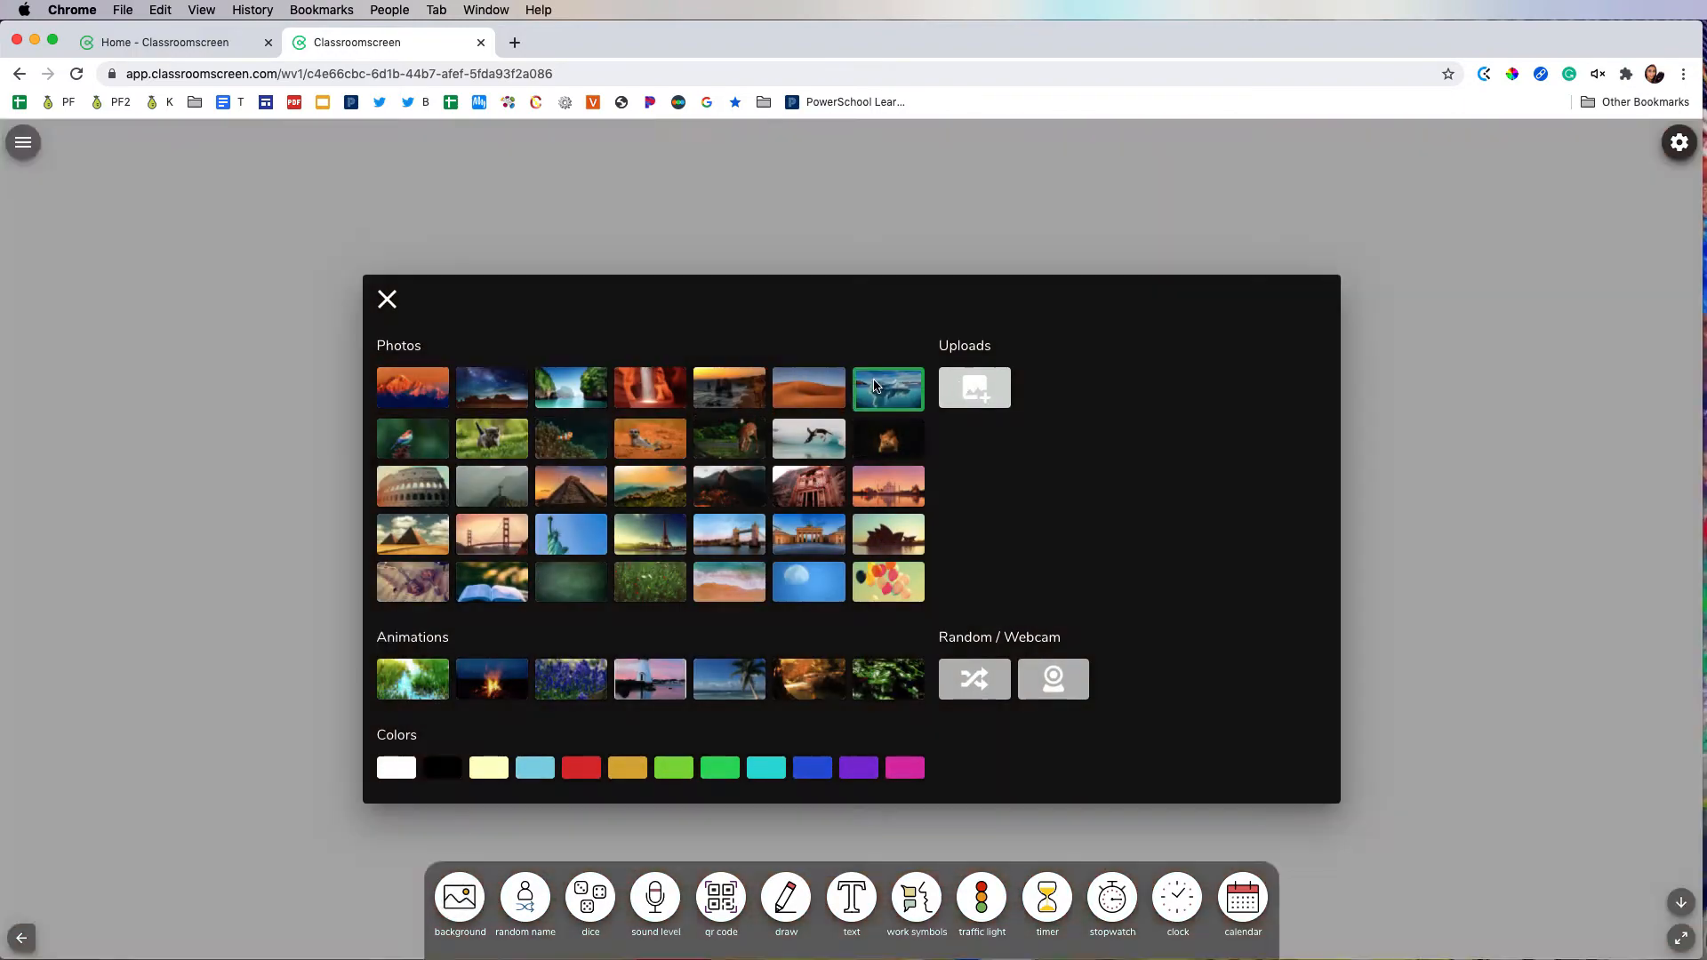
Step: Add a random name picker to the screen and load the "Name of Block" list into it
left_click(533, 907)
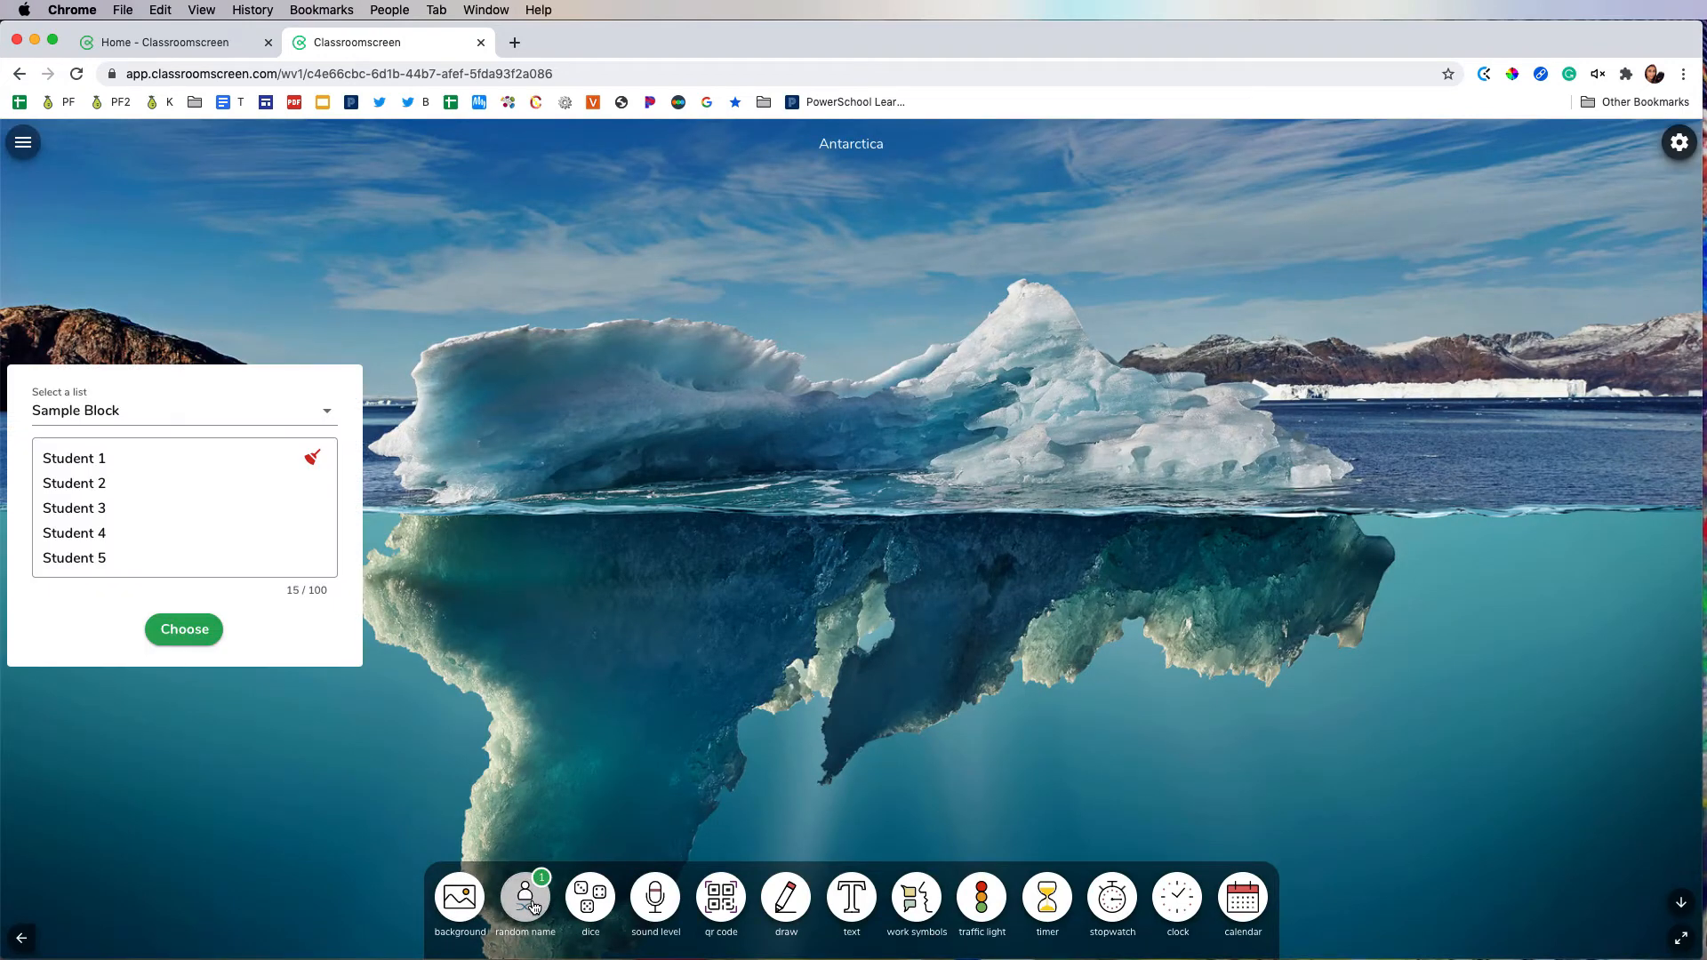
left_click(326, 410)
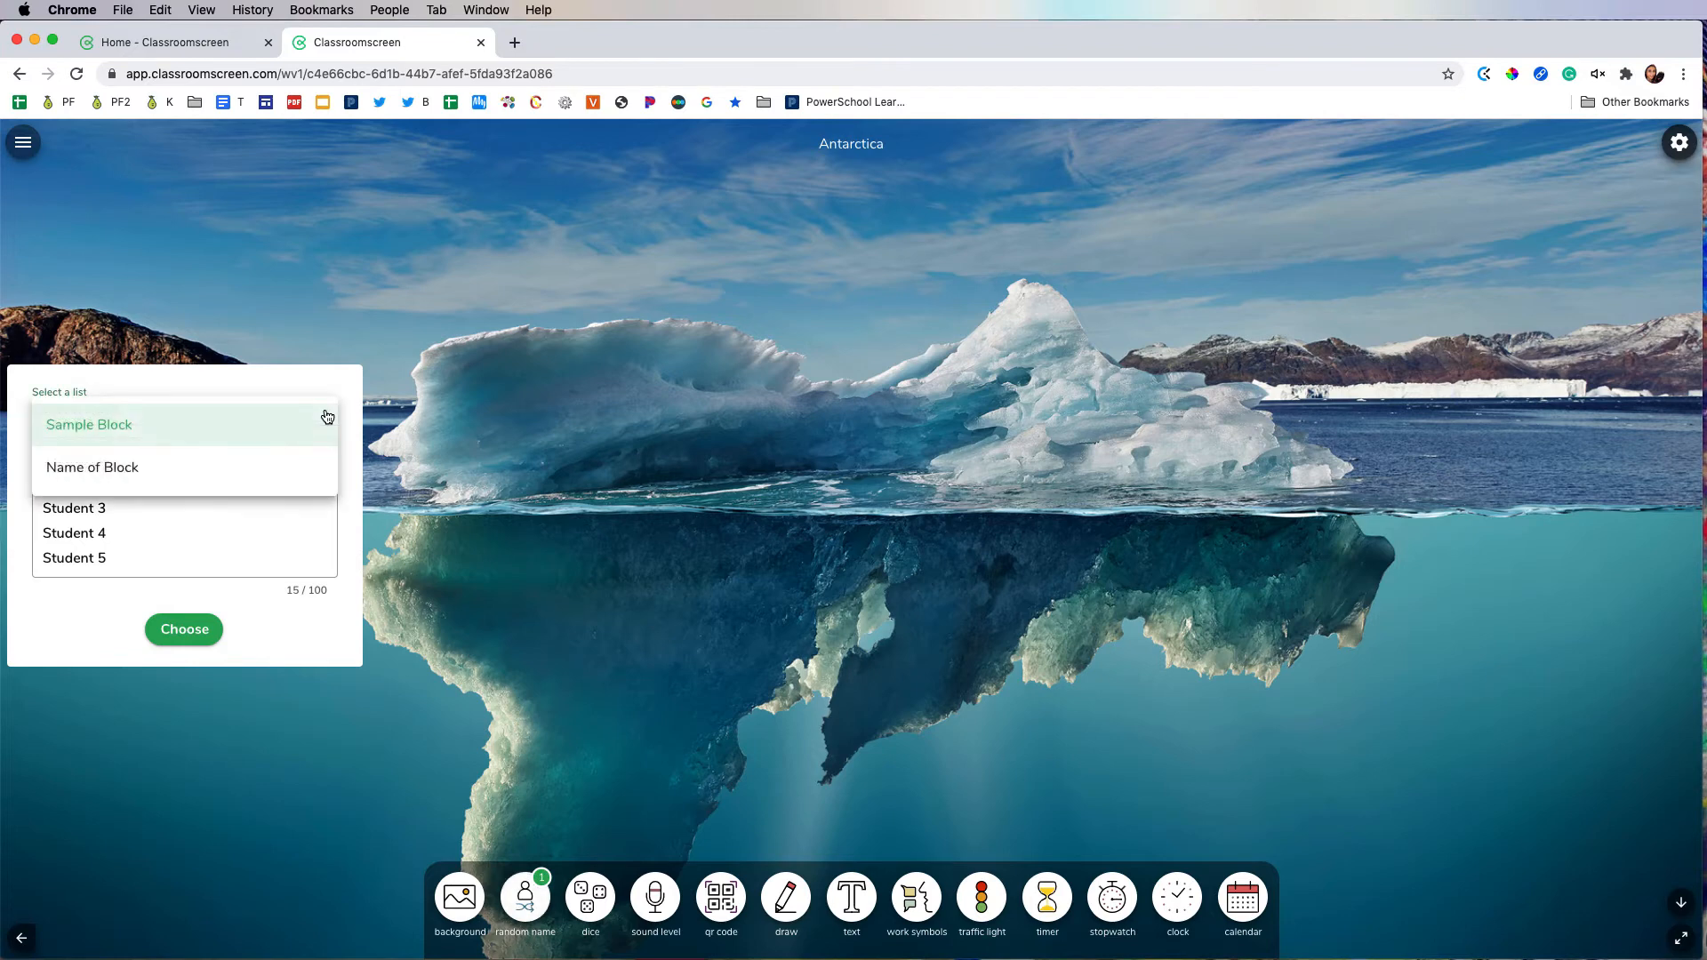
left_click(259, 467)
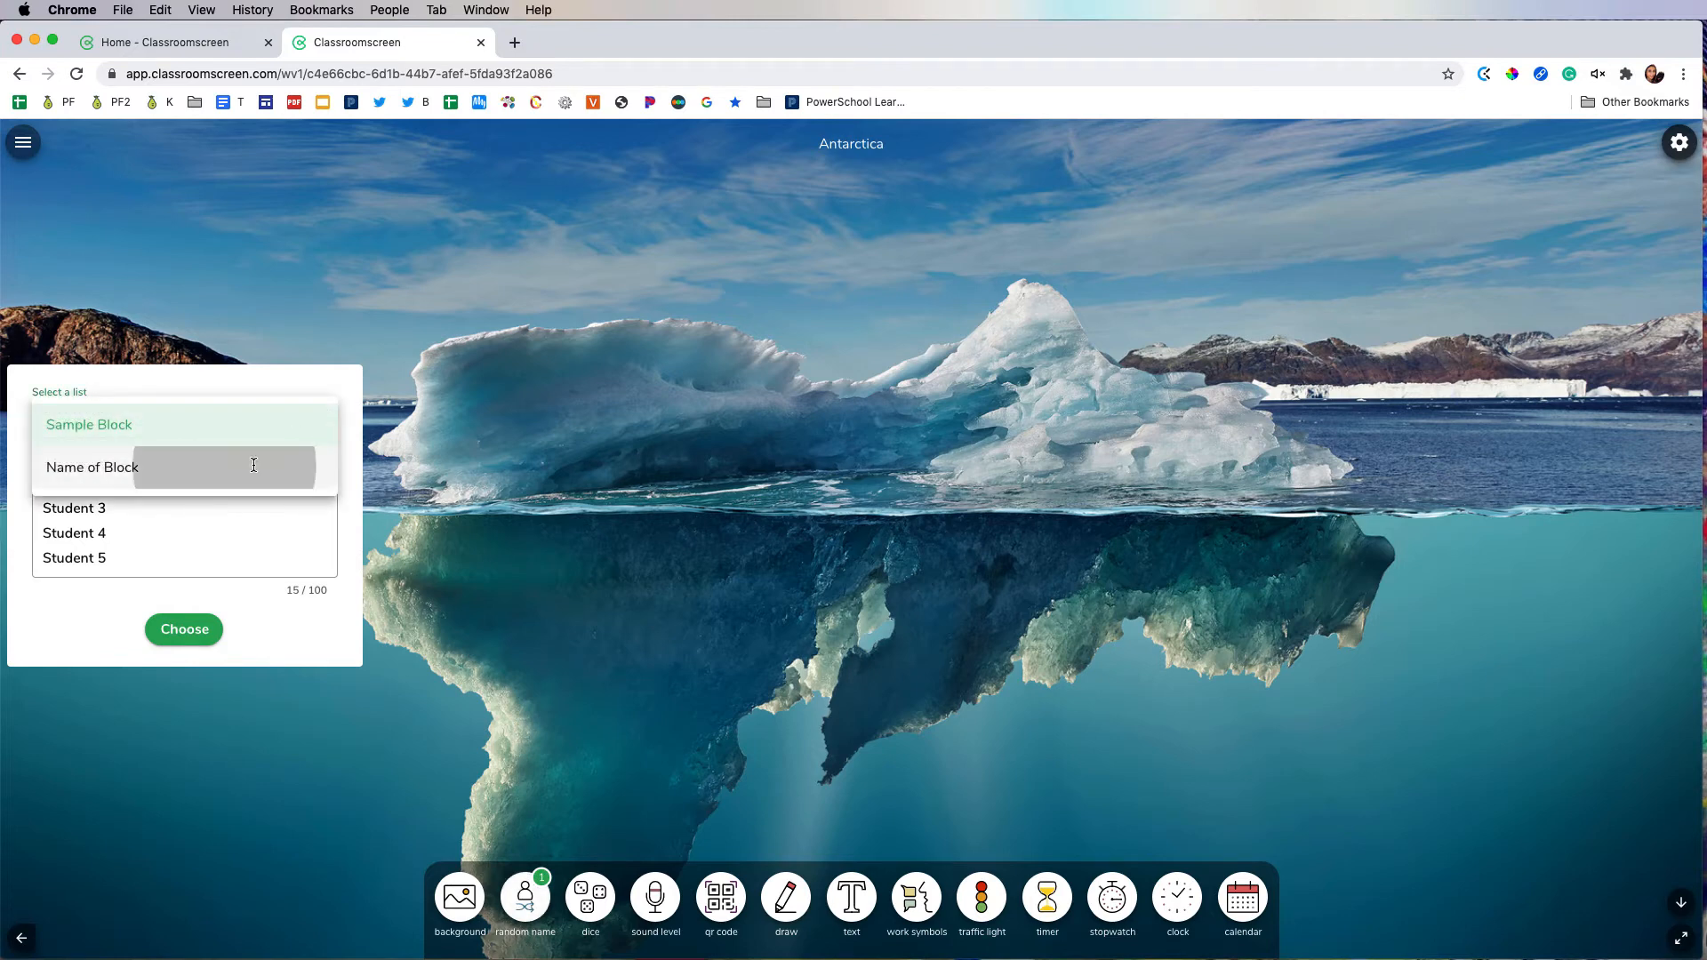
Step: Clear the names in the random name picker and enter Option 1, Option 2 and Option 3 on separate lines
left_click(227, 512)
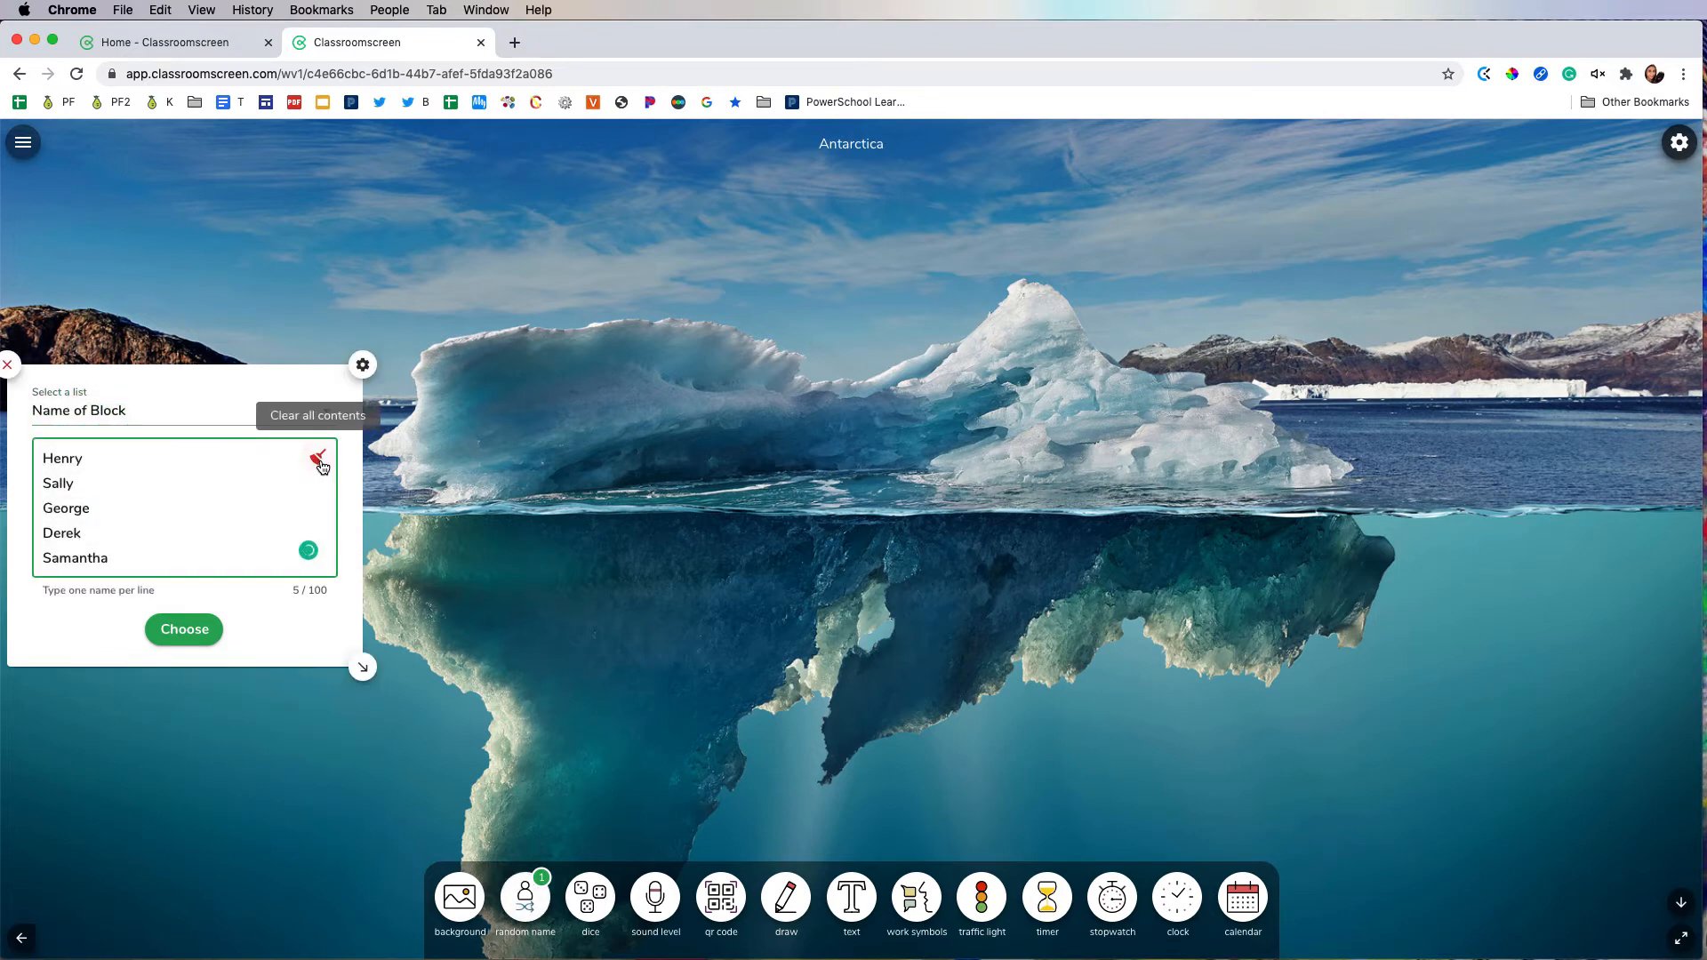
left_click(319, 459)
left_click(152, 464)
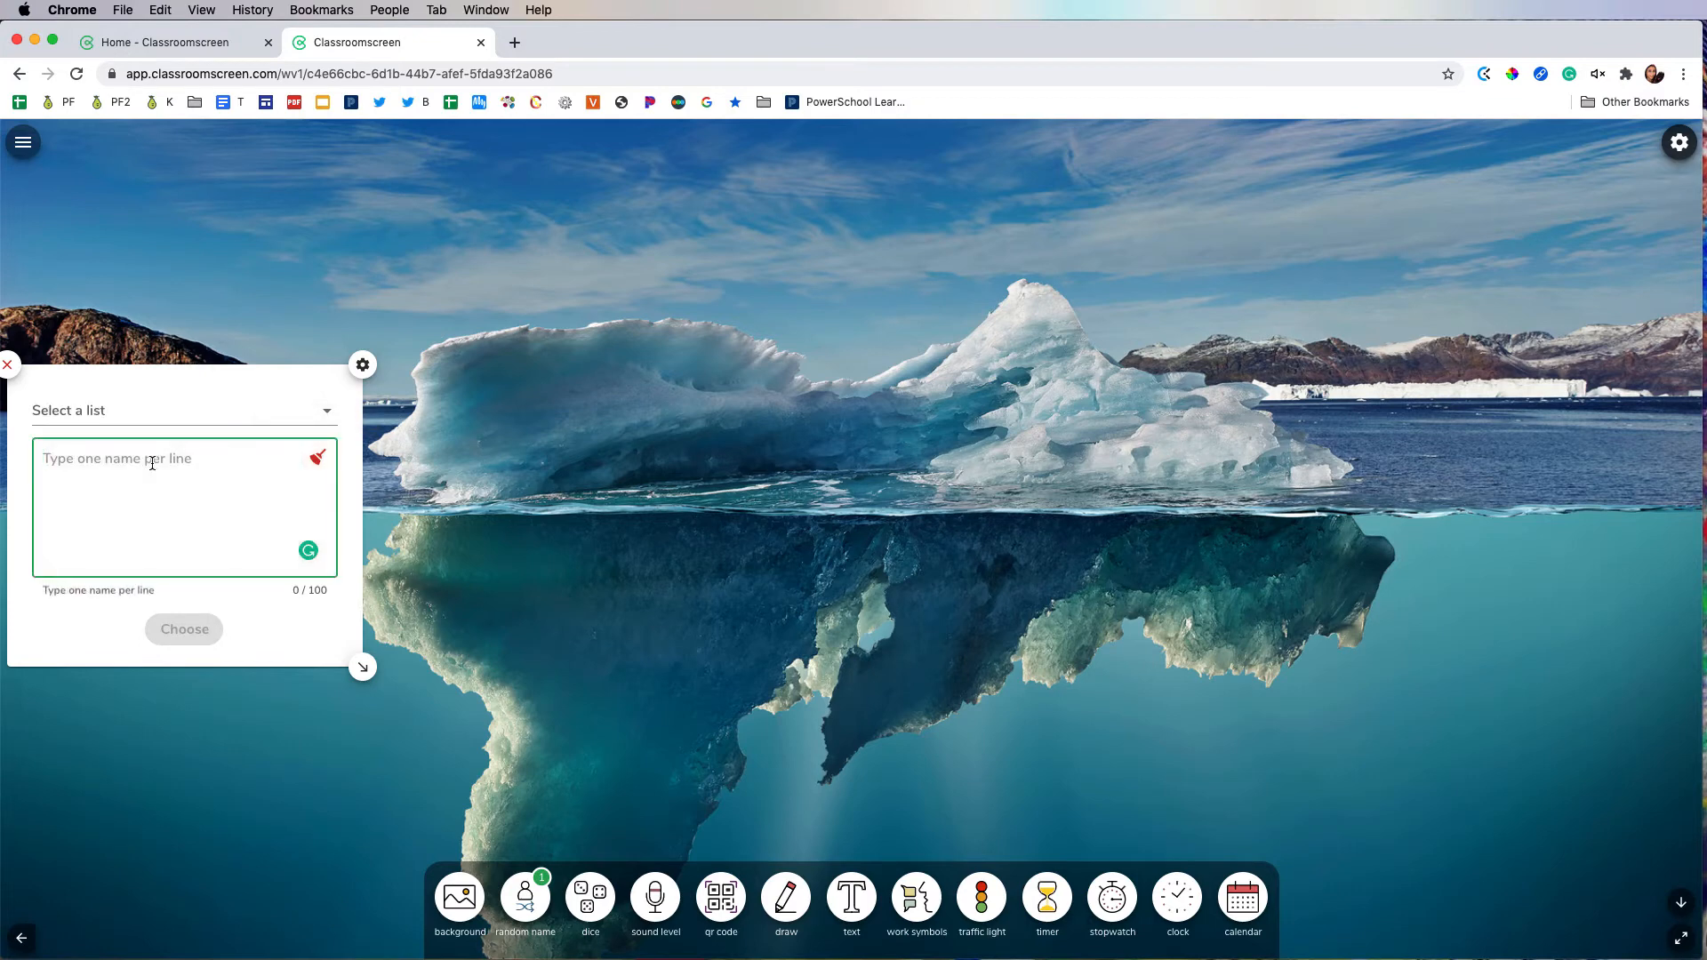
type("Option 1")
key("Return")
type("Option 2")
key("Return")
type("Option 3")
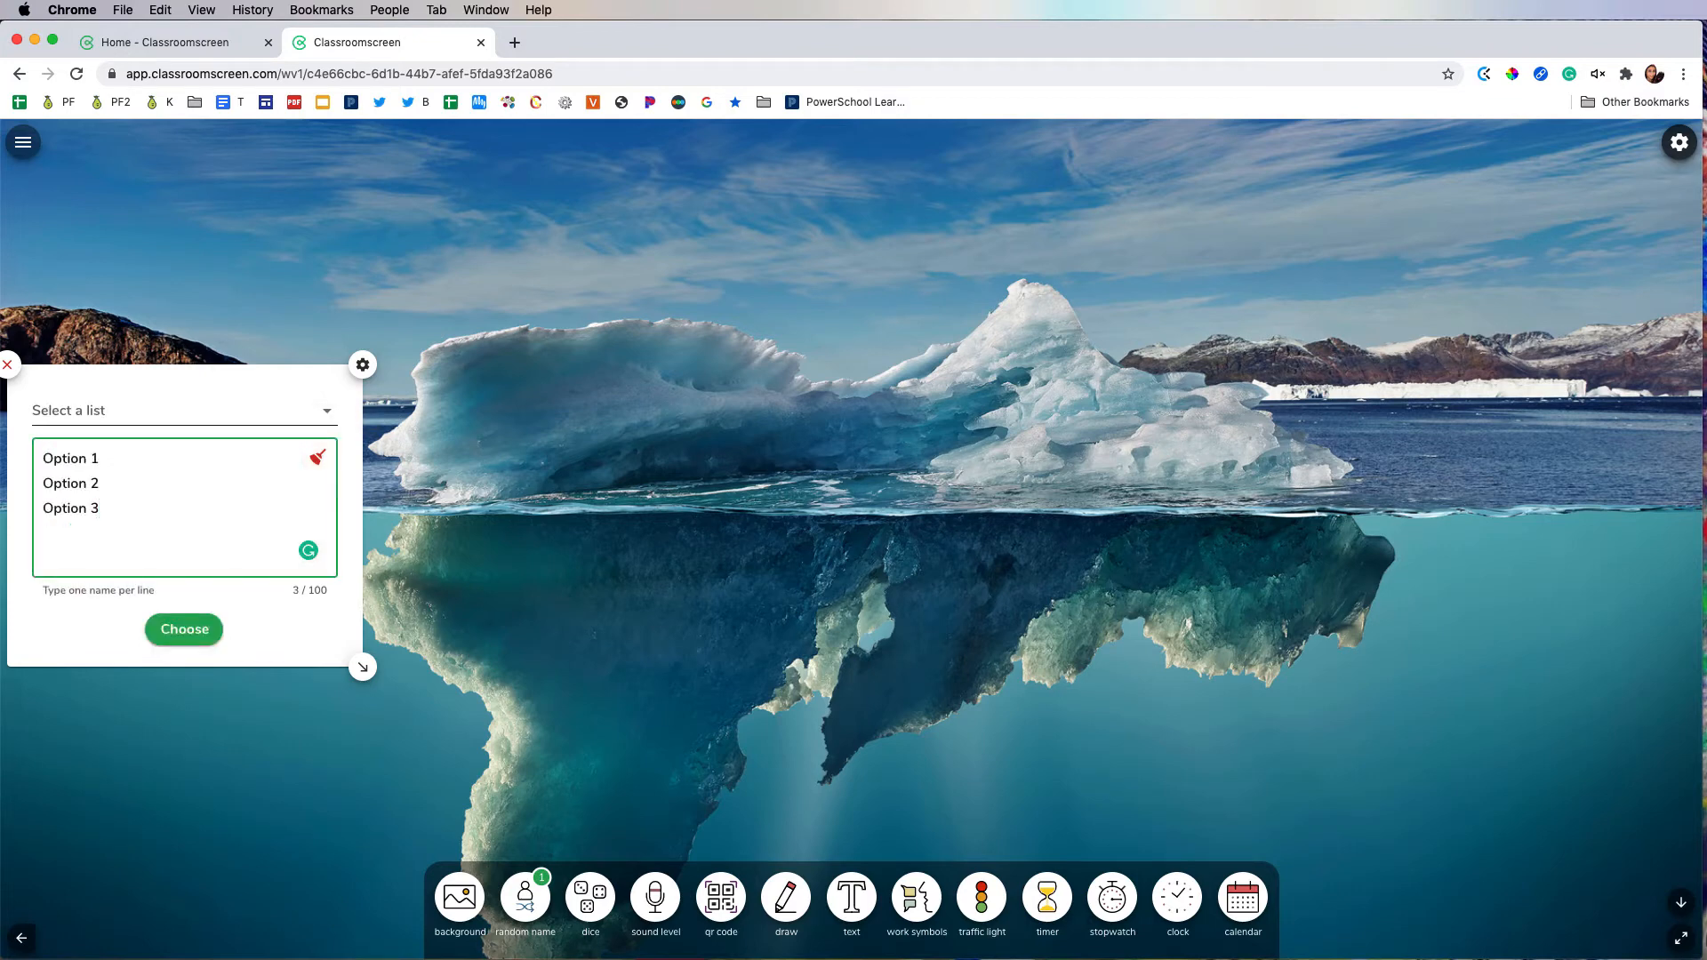
Step: Draw a random option from the three entries twice, reopening the entry list between the draws
left_click(206, 629)
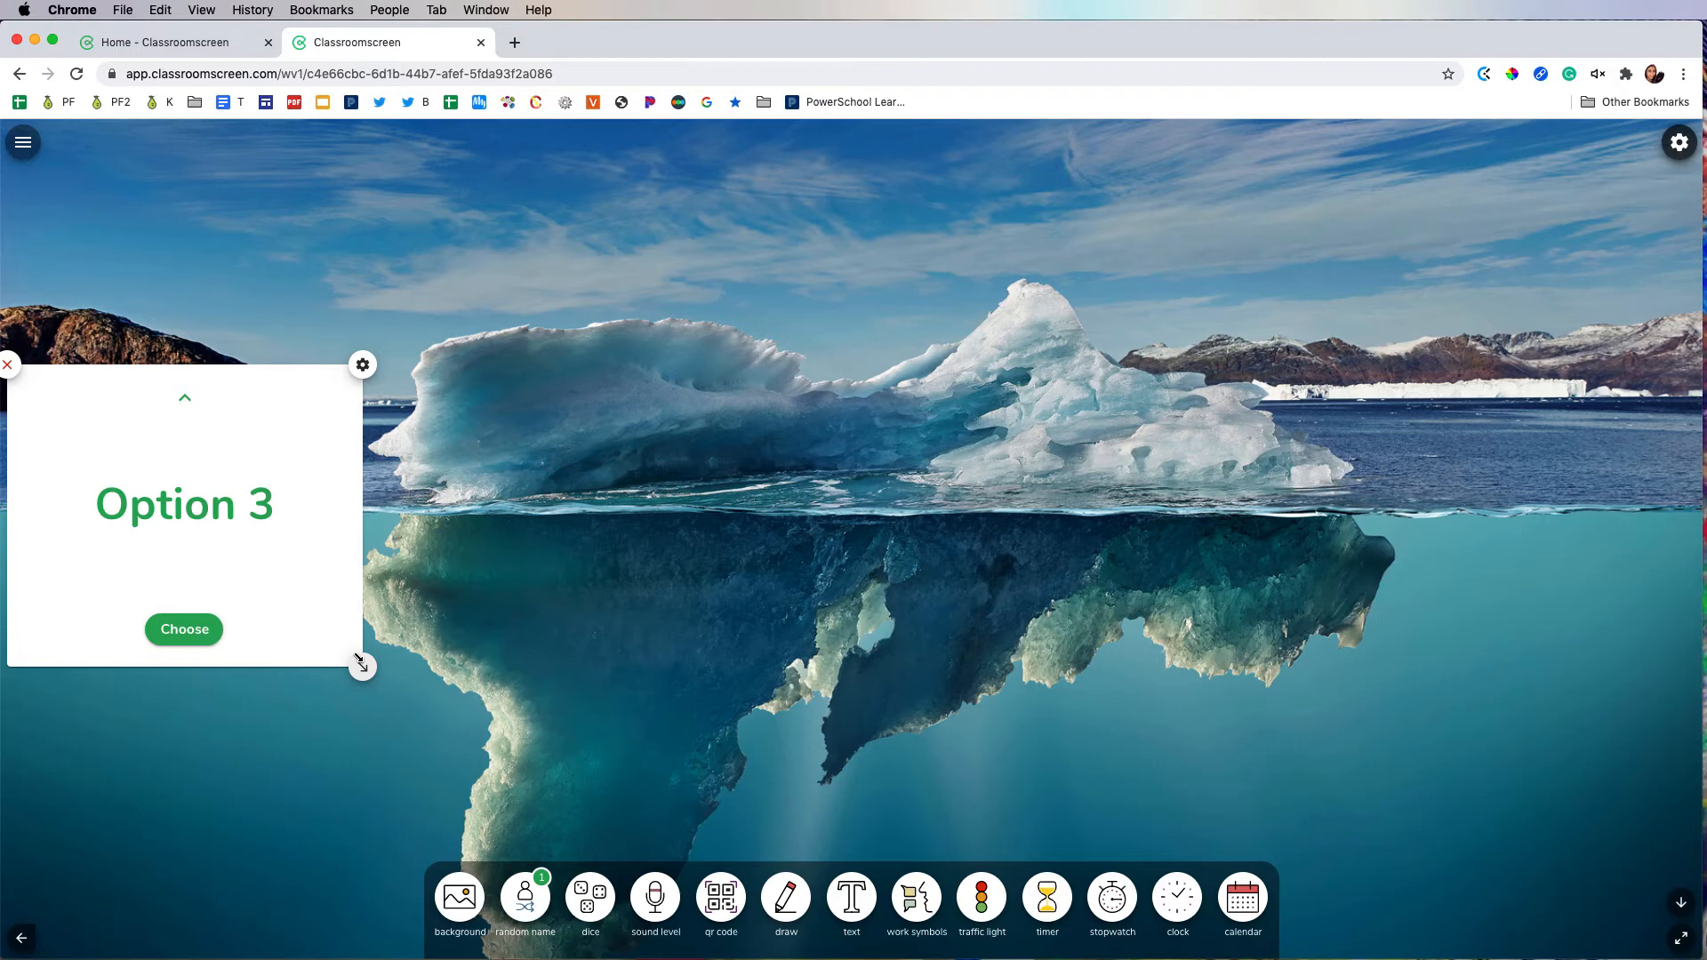
left_click(187, 395)
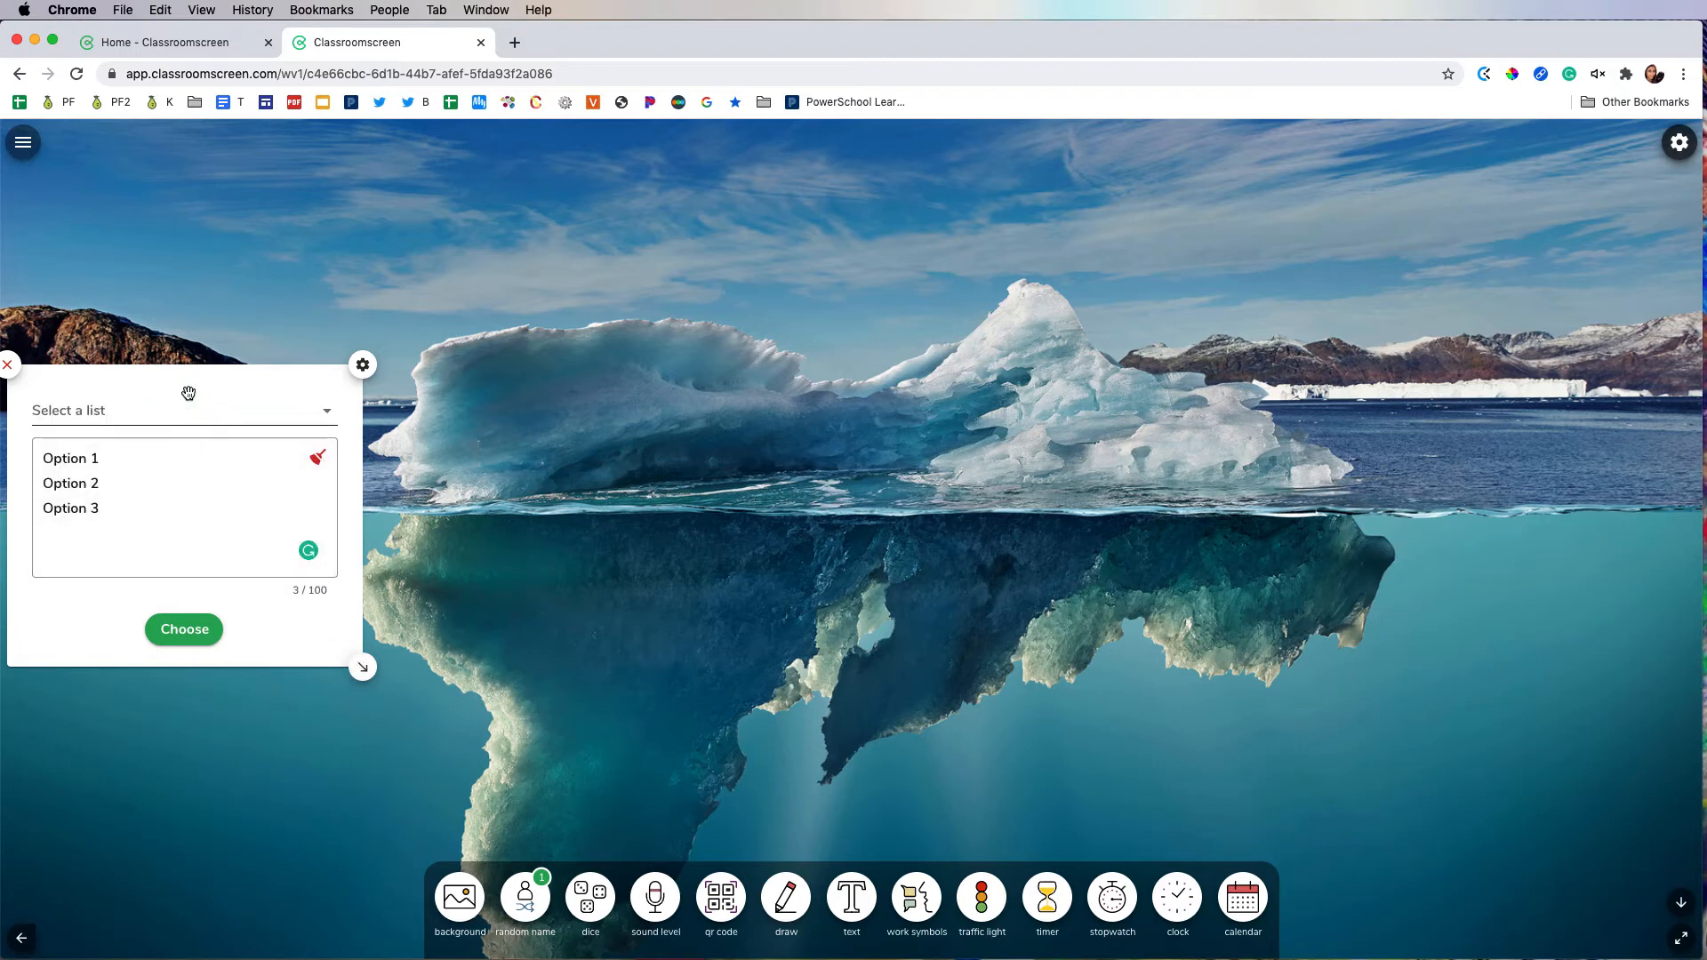
left_click(188, 629)
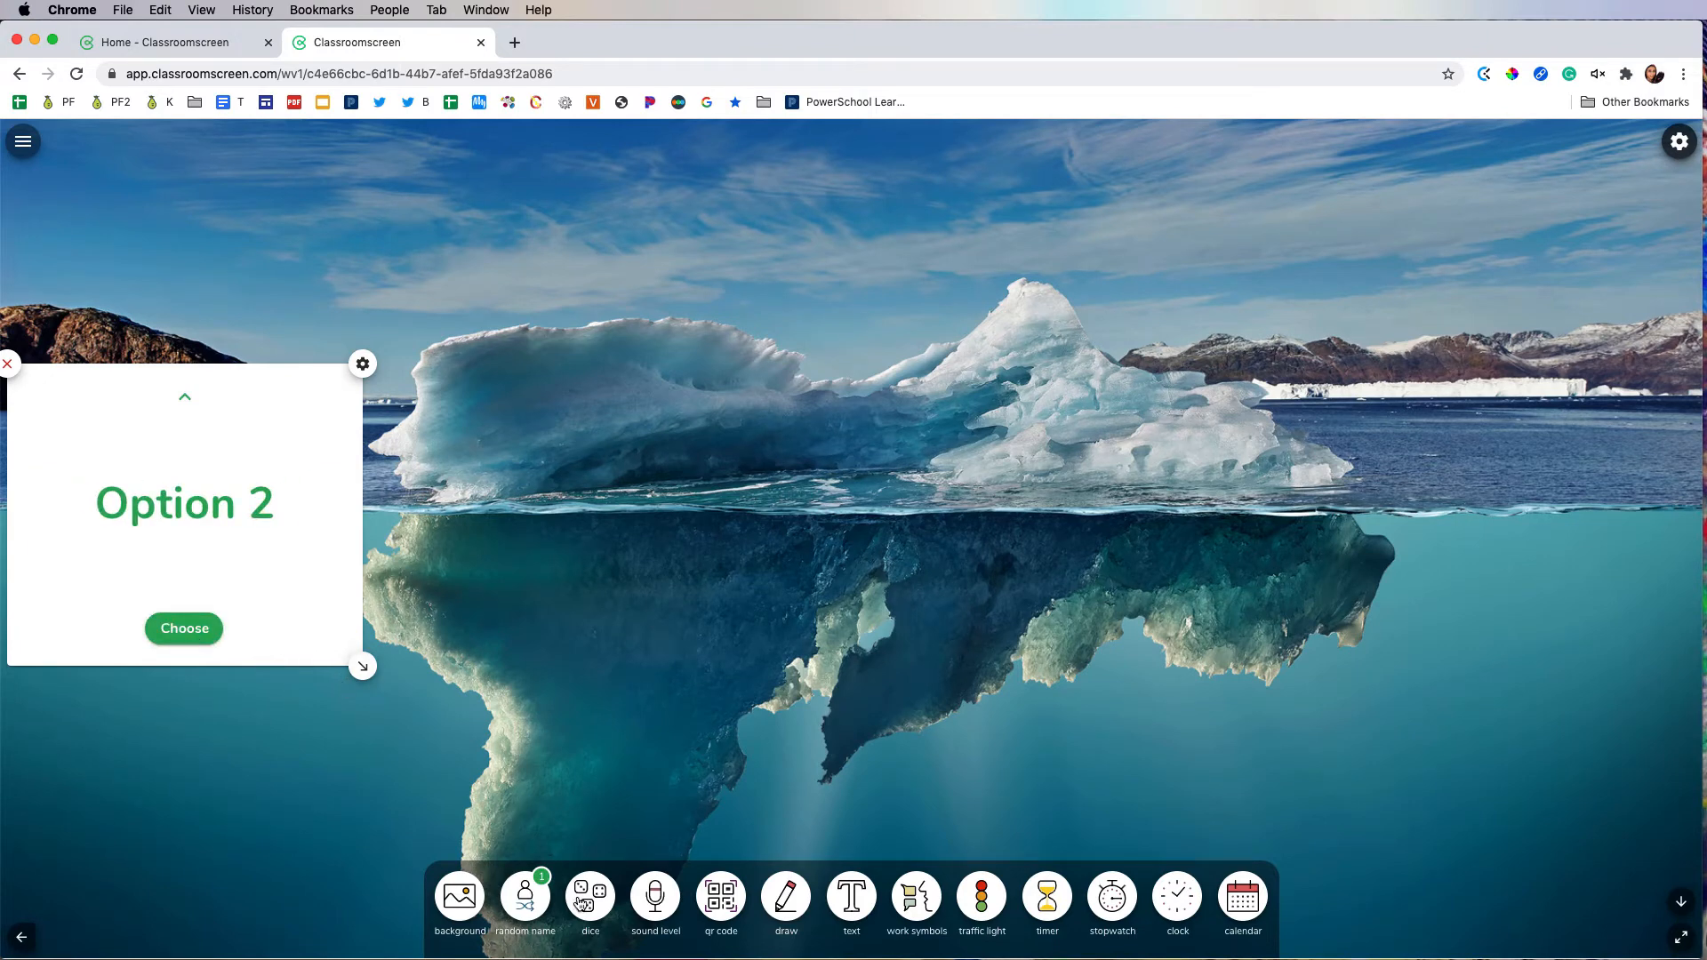
Step: Try a second random name picker beside the first with the Sample Block list, and remove both pickers
left_click(527, 897)
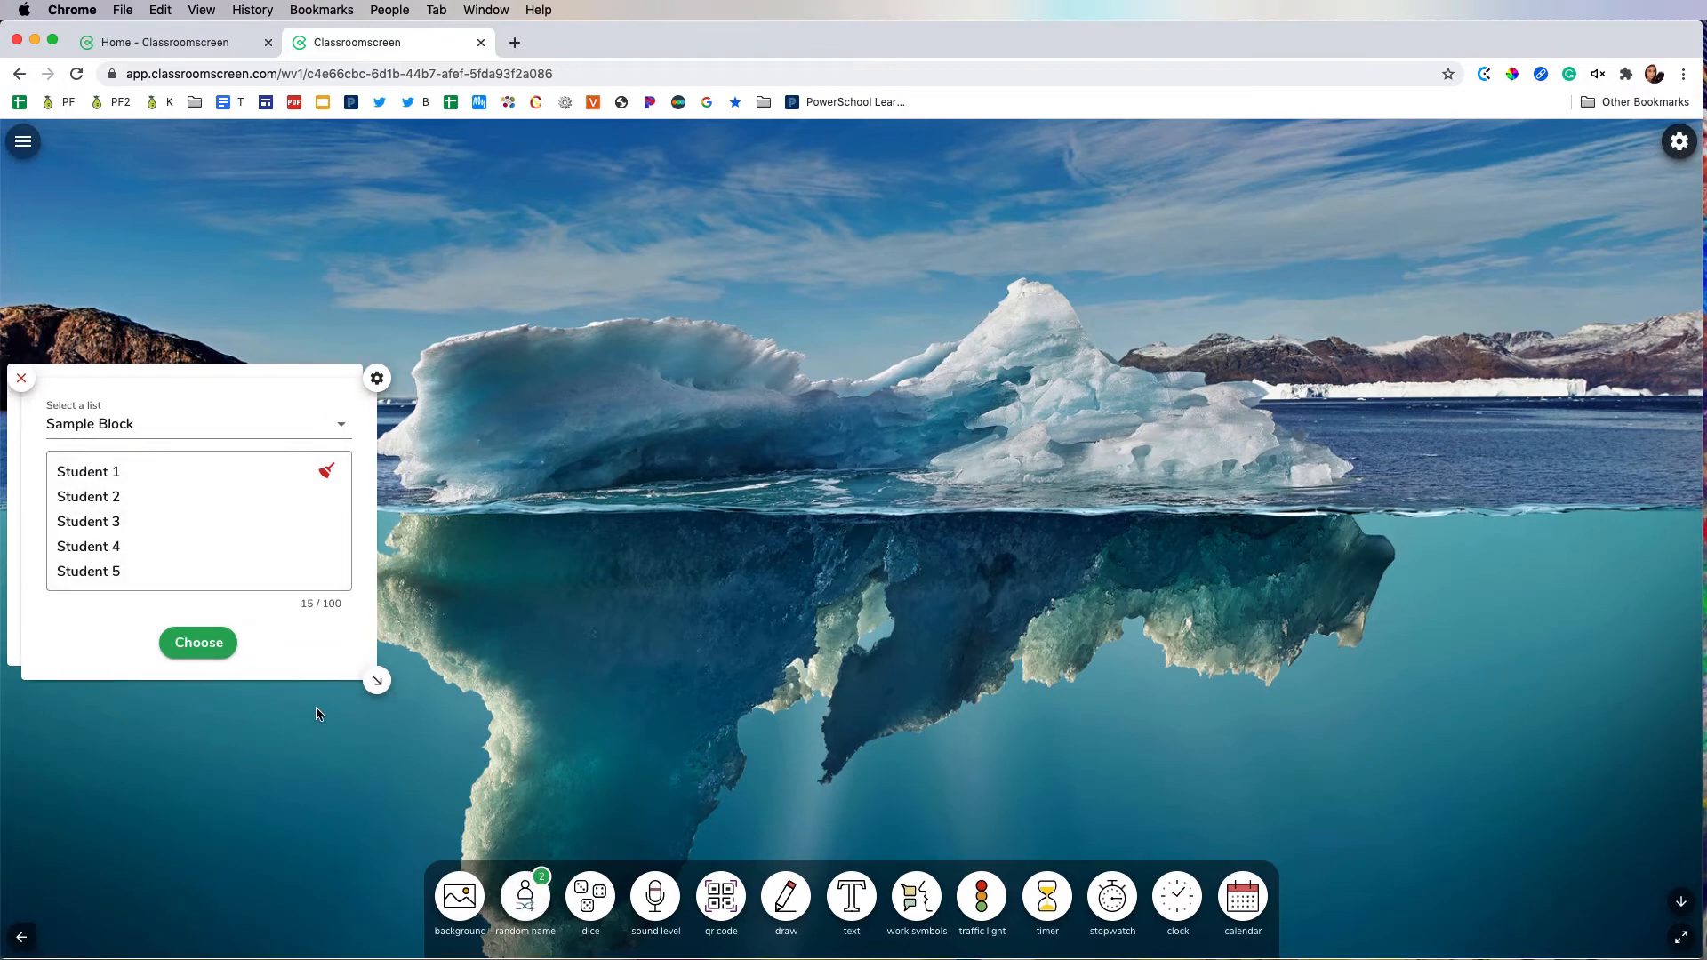
left_click_drag(202, 391, 597, 383)
left_click(587, 627)
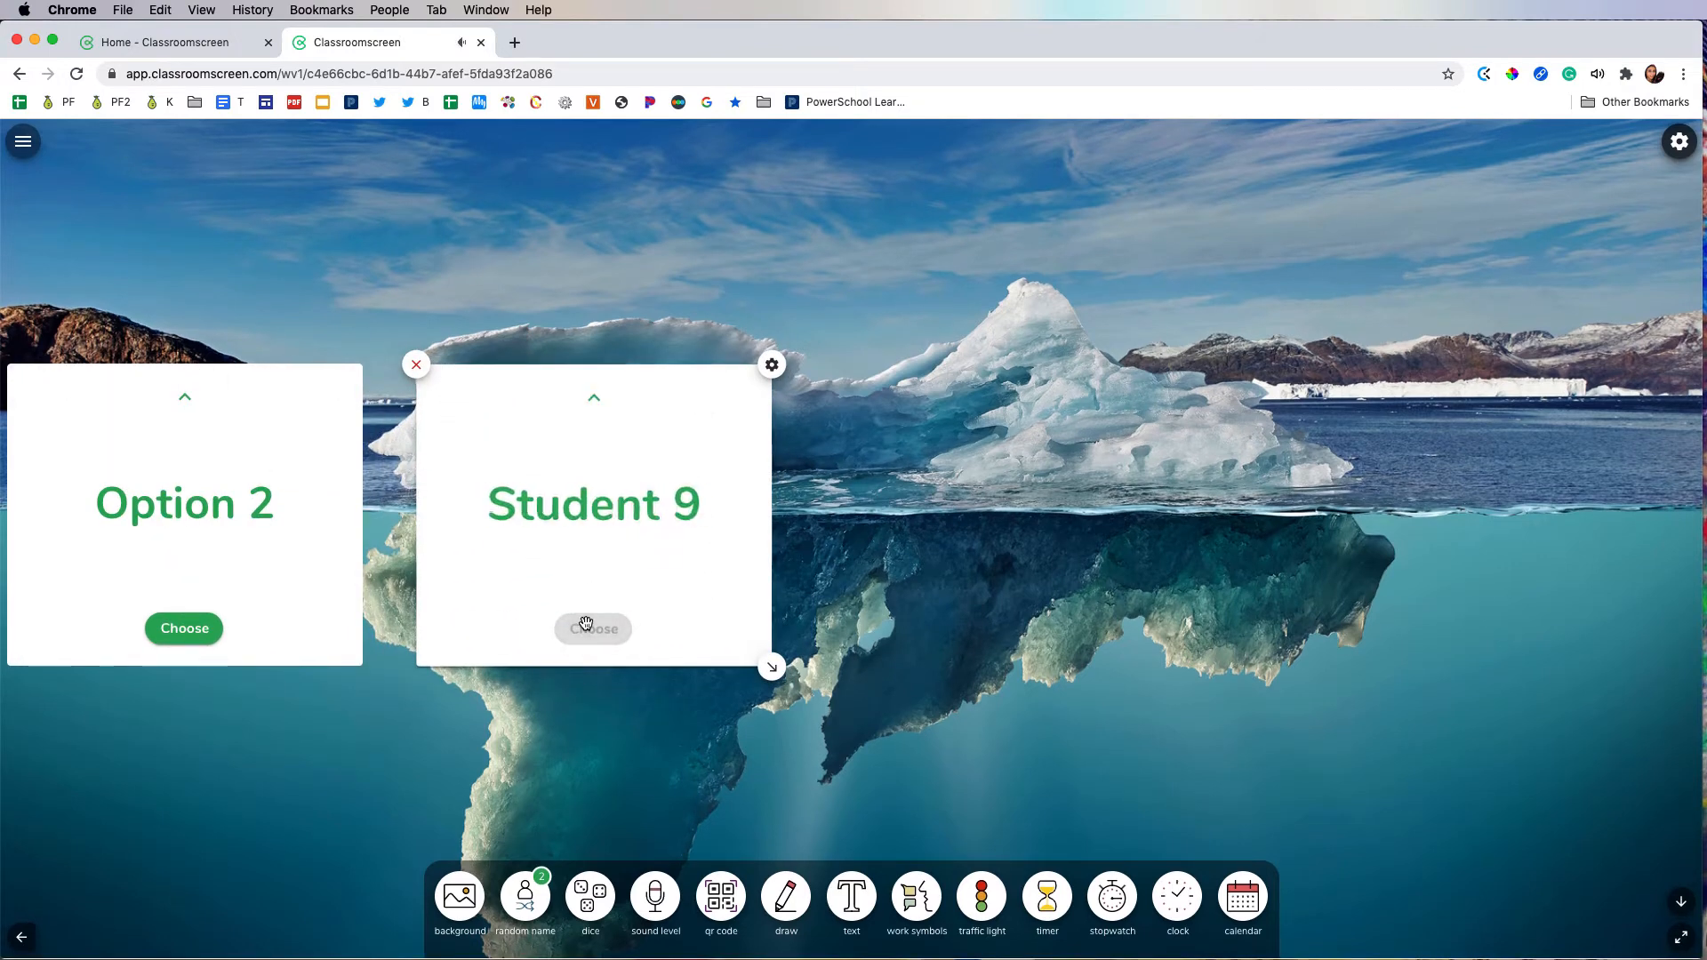
left_click(416, 365)
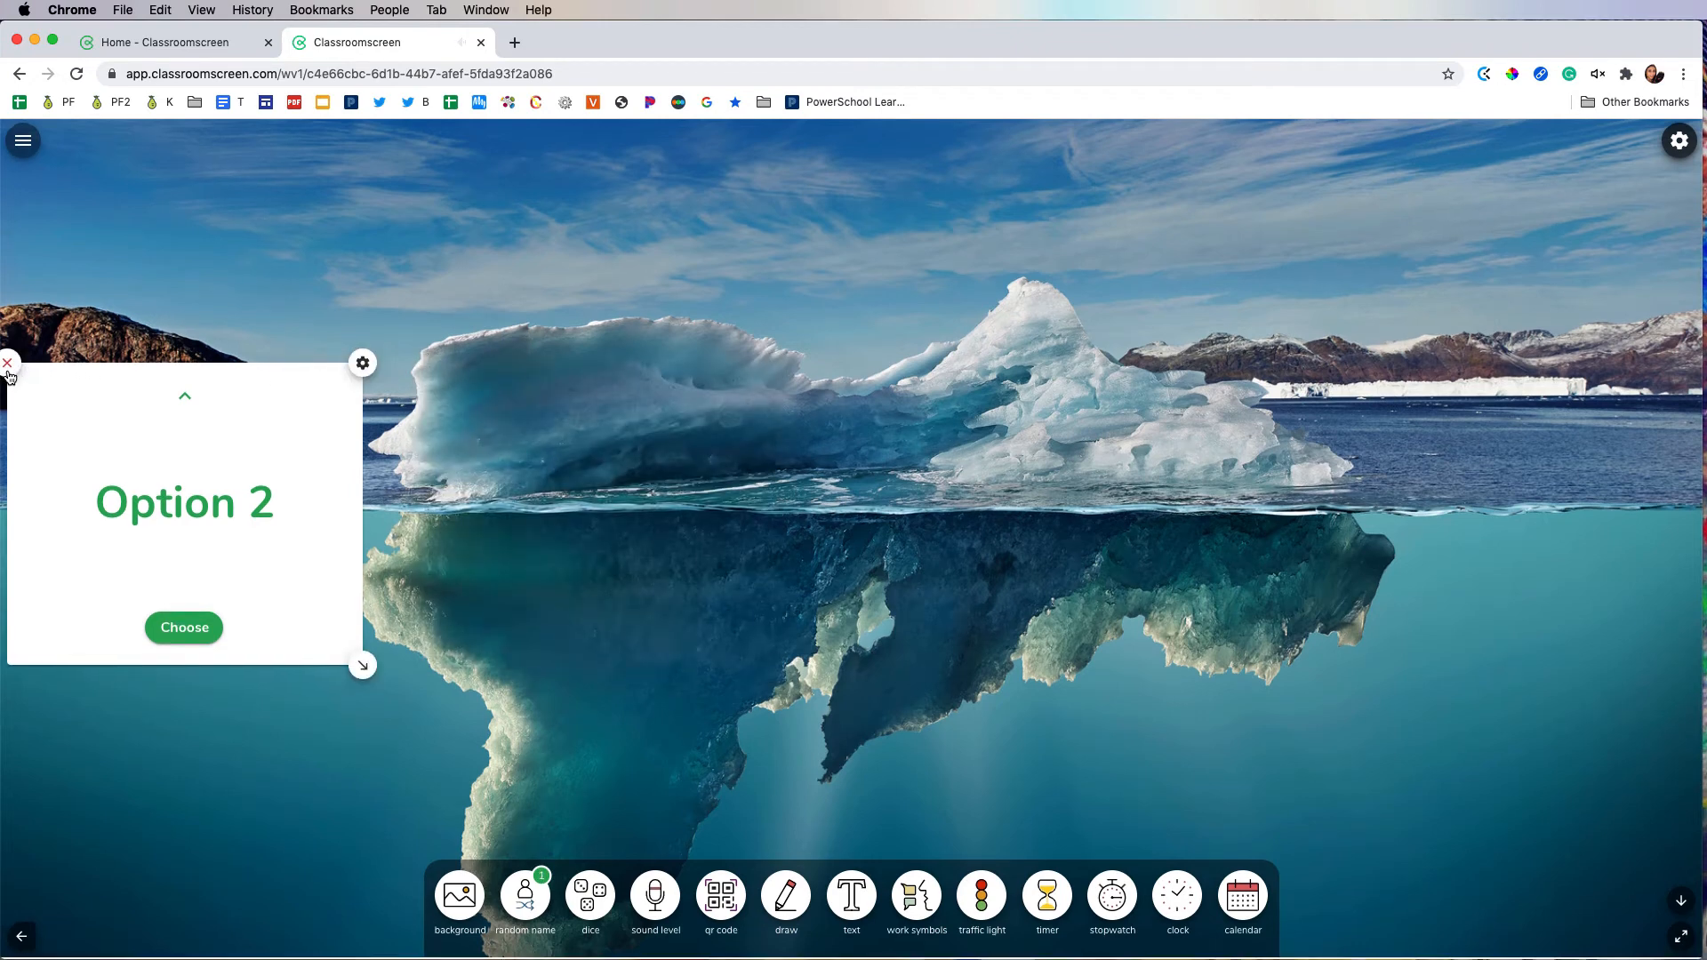
left_click(8, 367)
Step: Add the dice widget, roll two dice and remove the widget
left_click(585, 896)
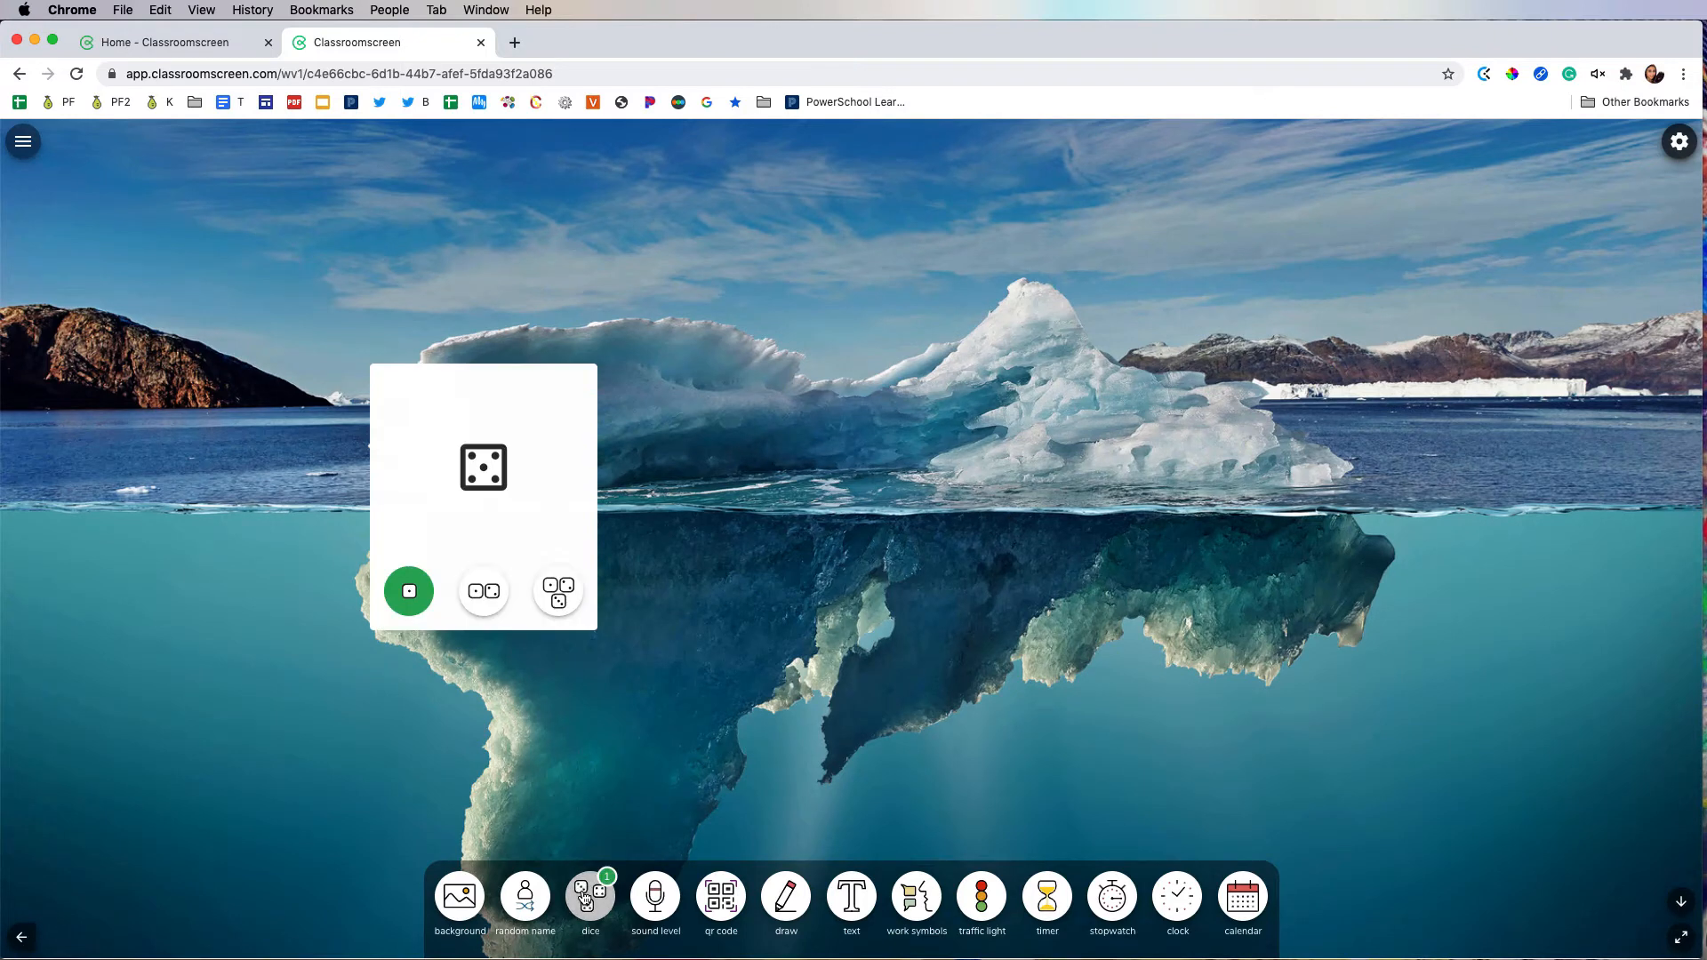
left_click(485, 580)
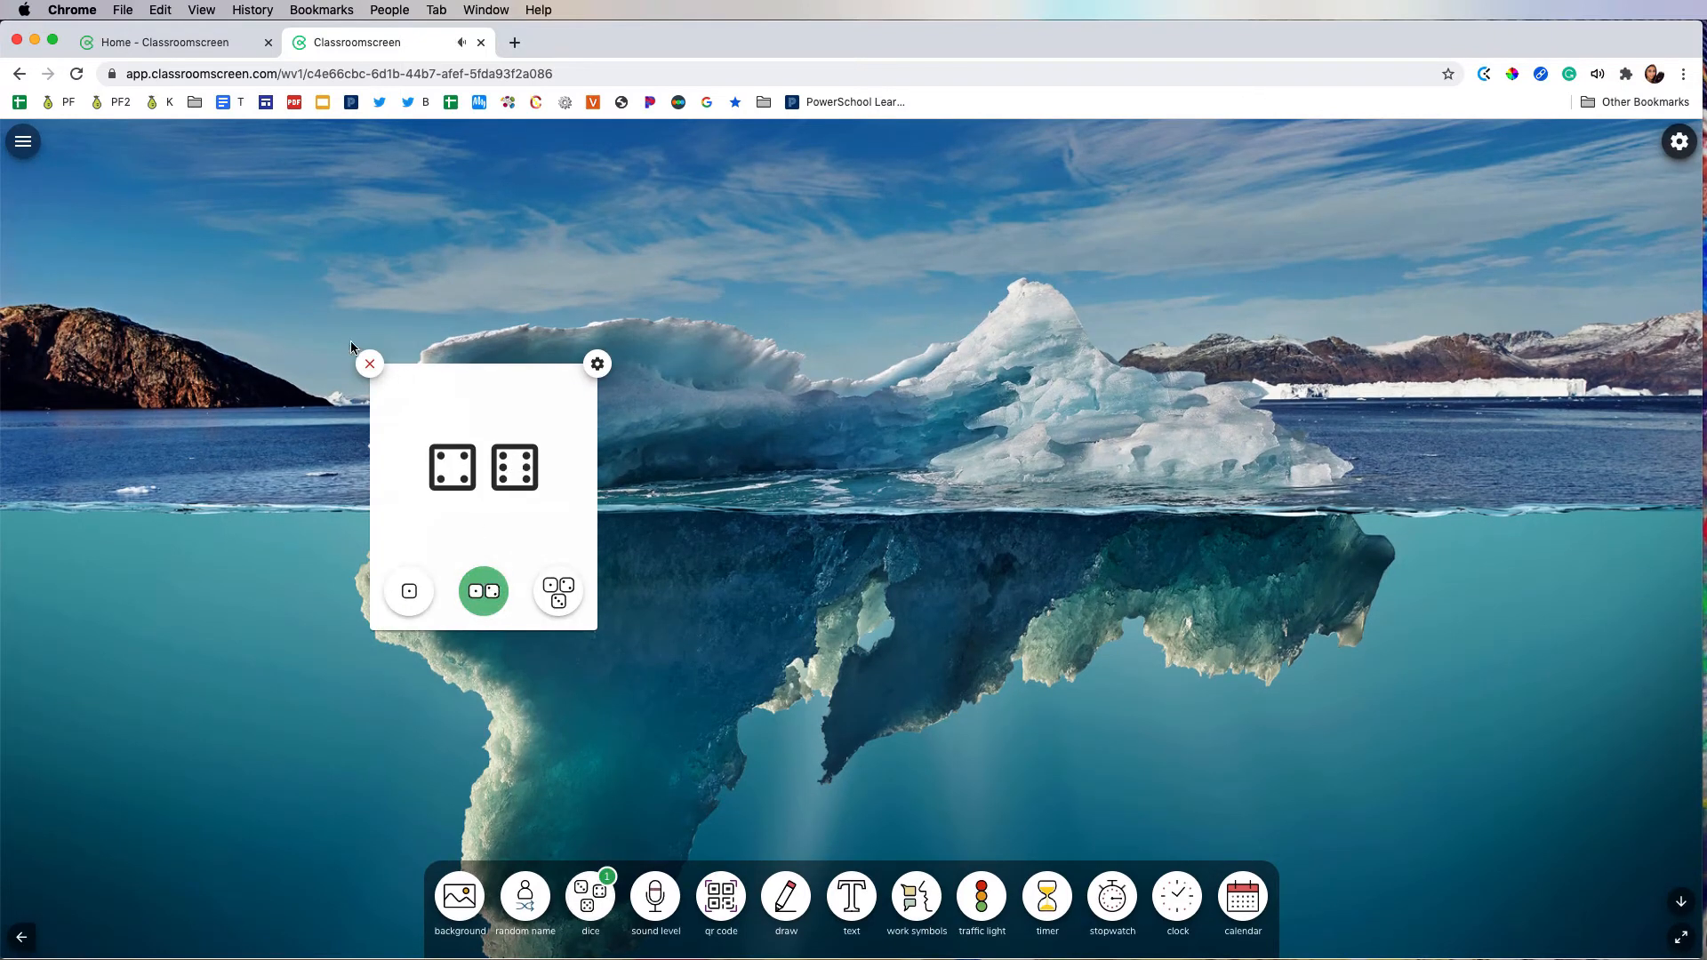
left_click(370, 365)
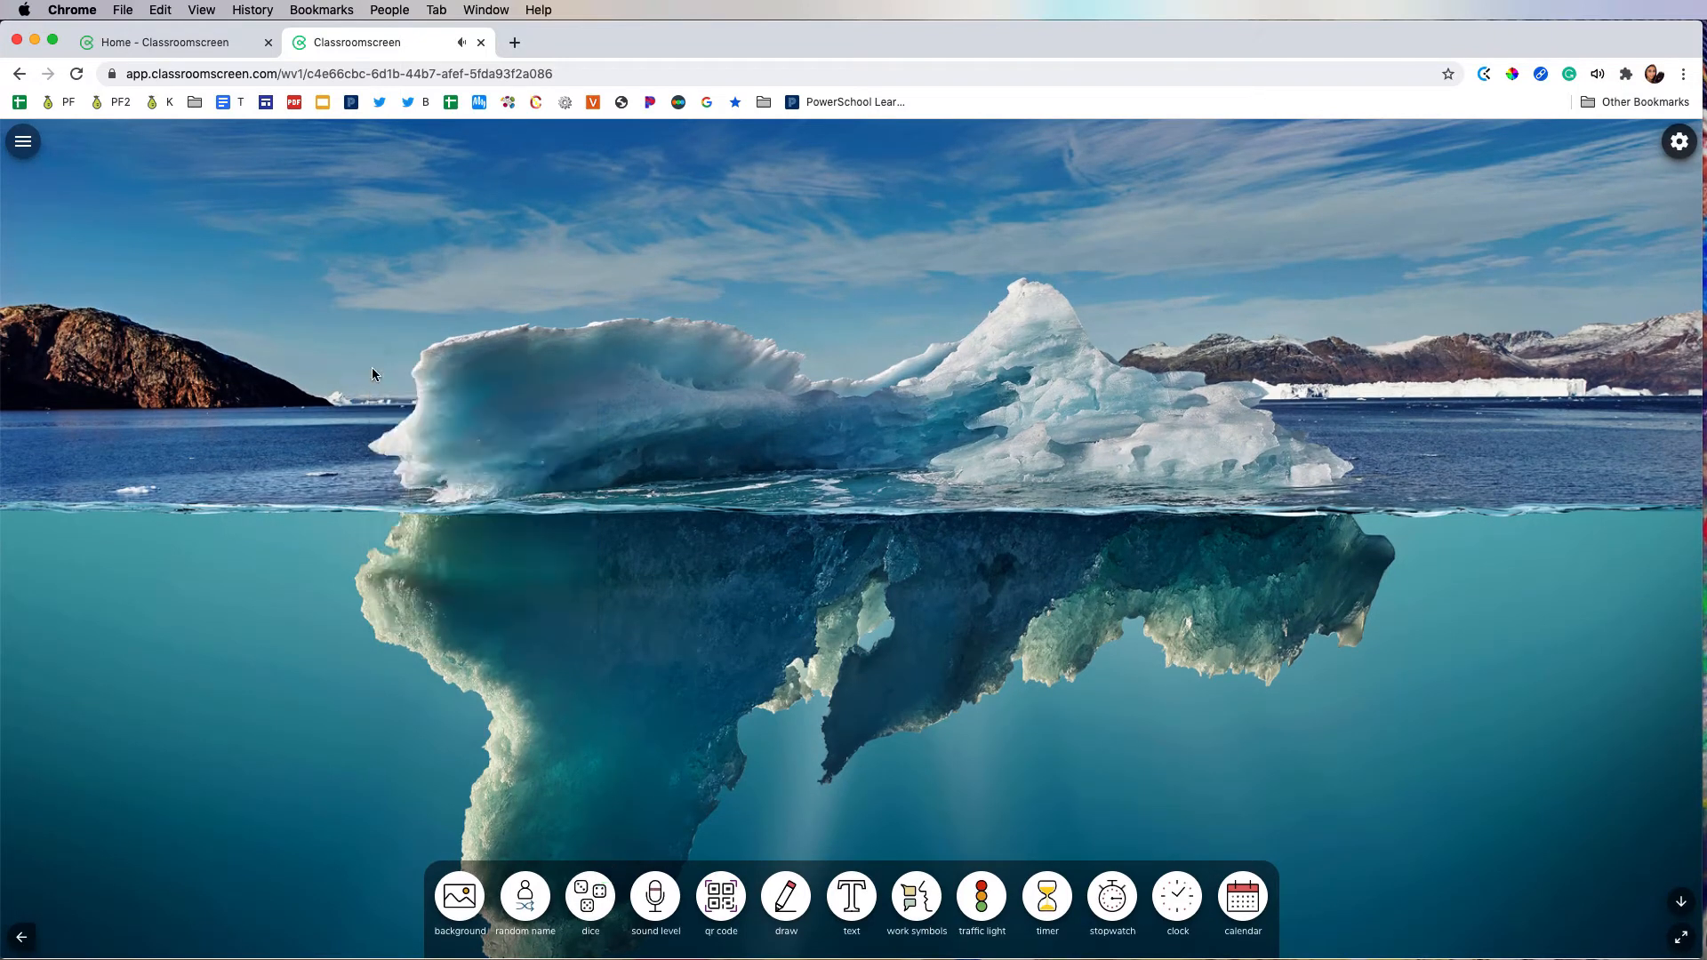
Step: Add a QR code widget for google.com and enlarge it
left_click(721, 896)
left_click(599, 170)
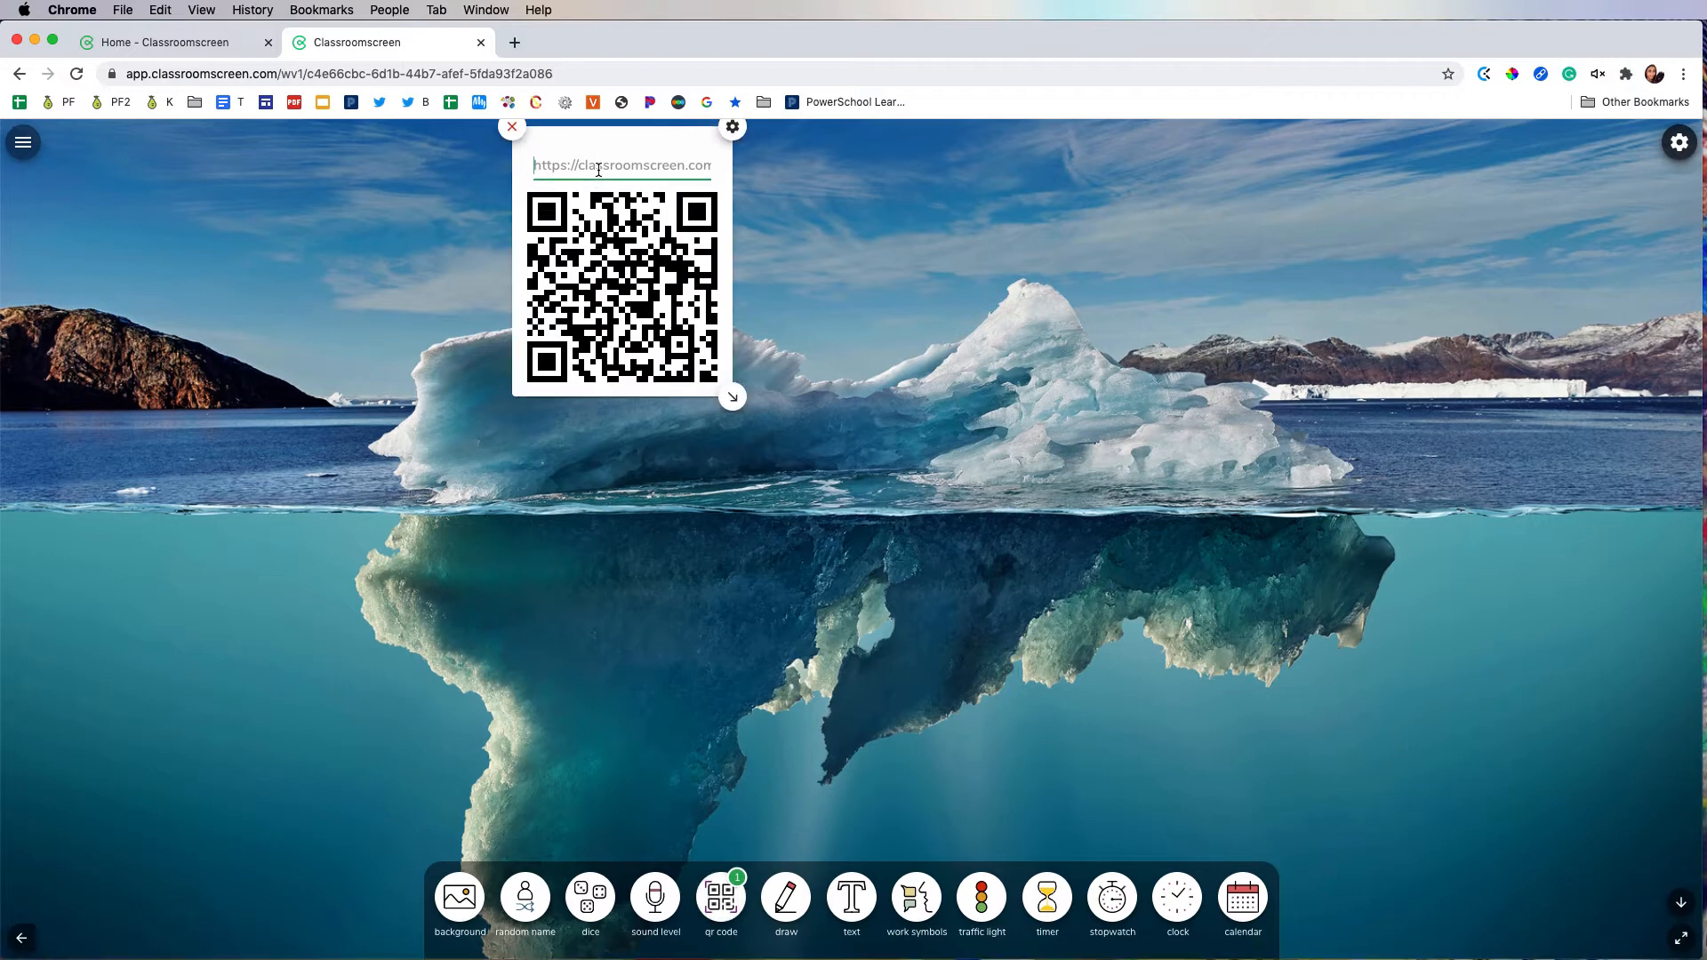
type("goog")
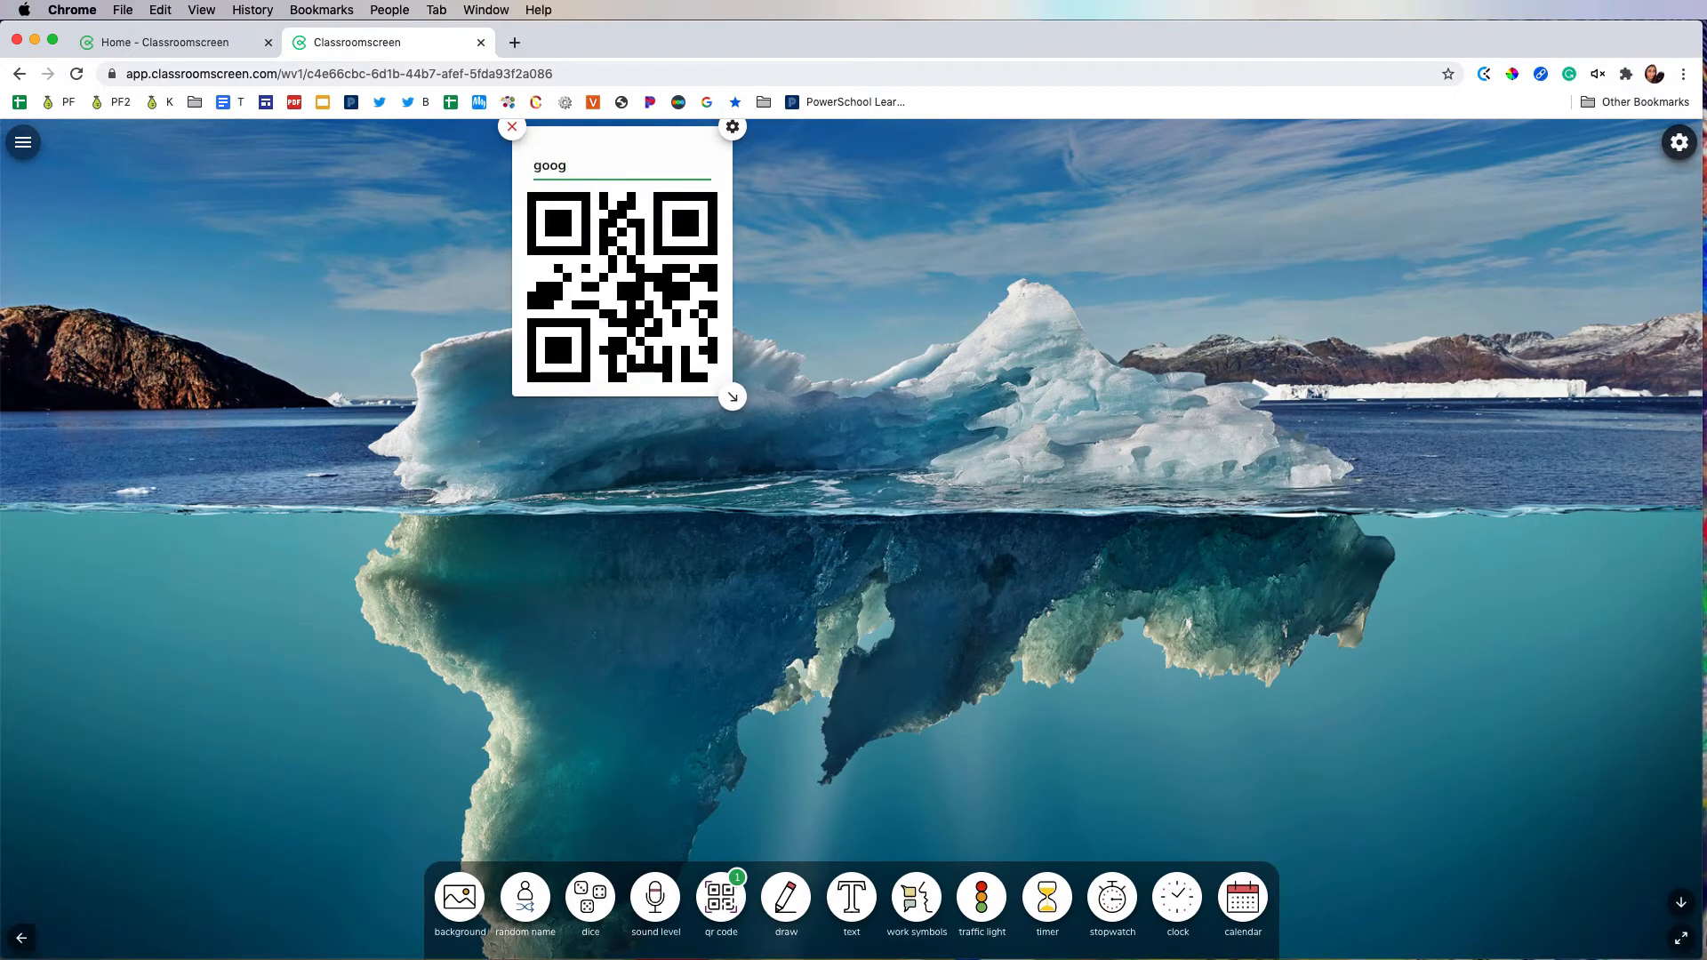
type("le.com")
key("Return")
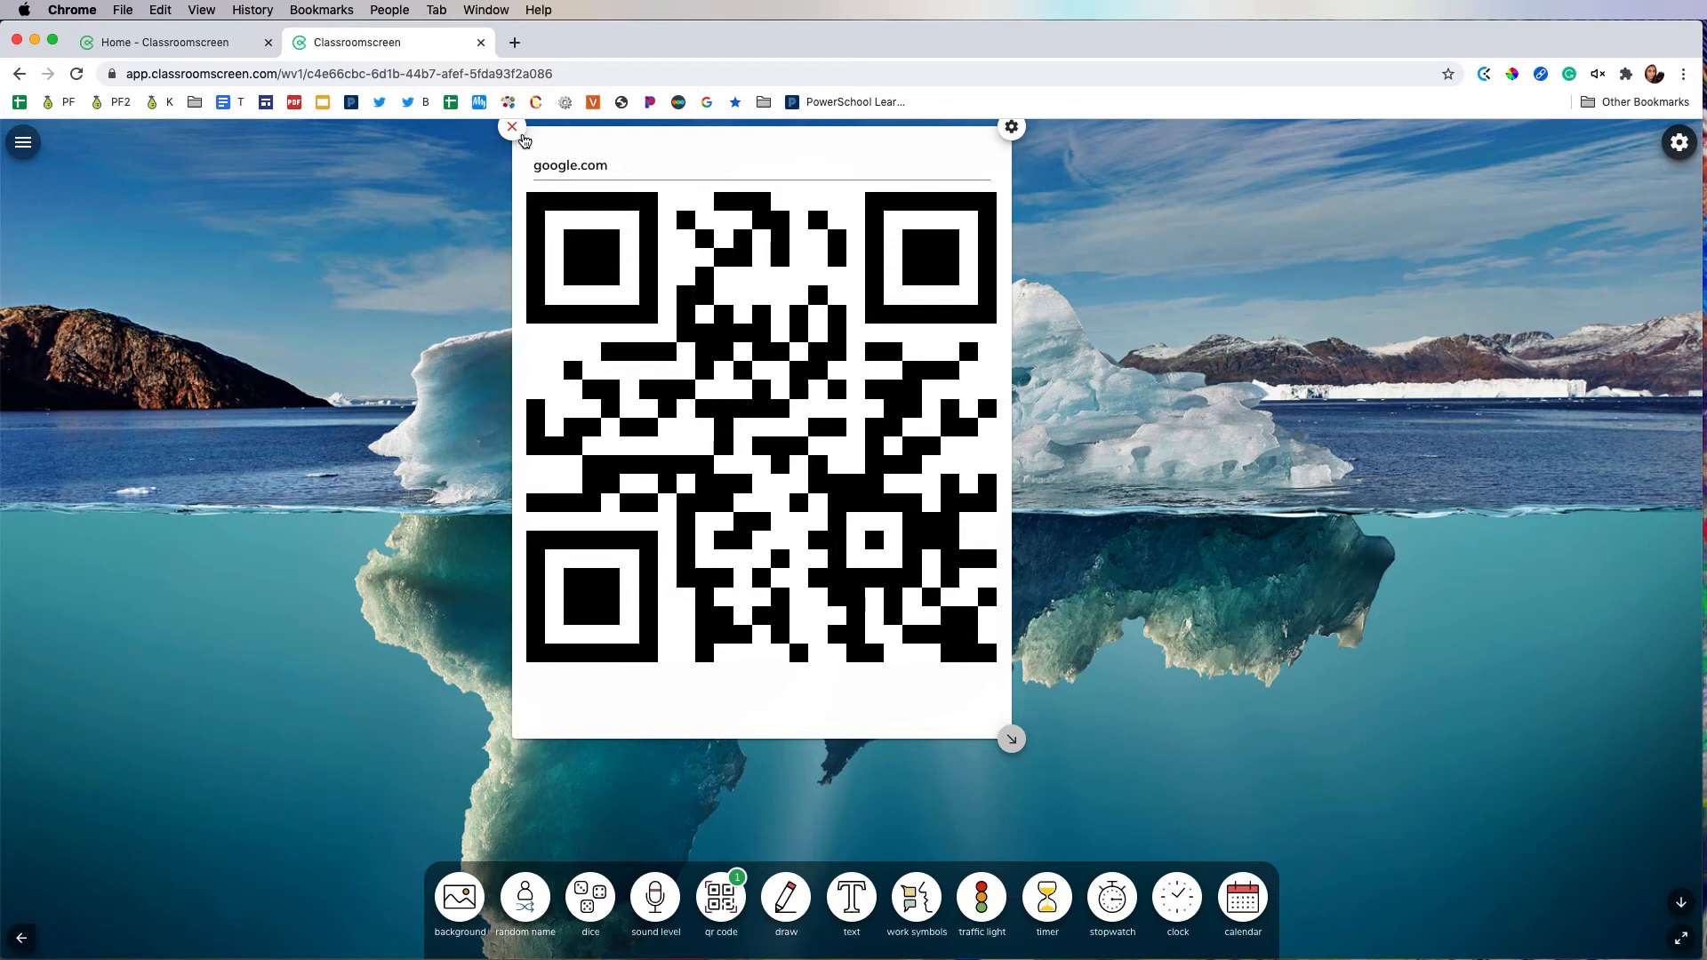
Step: Select the web address text in the QR code widget, and remove the widget from the screen
left_click(566, 165)
double_click(566, 165)
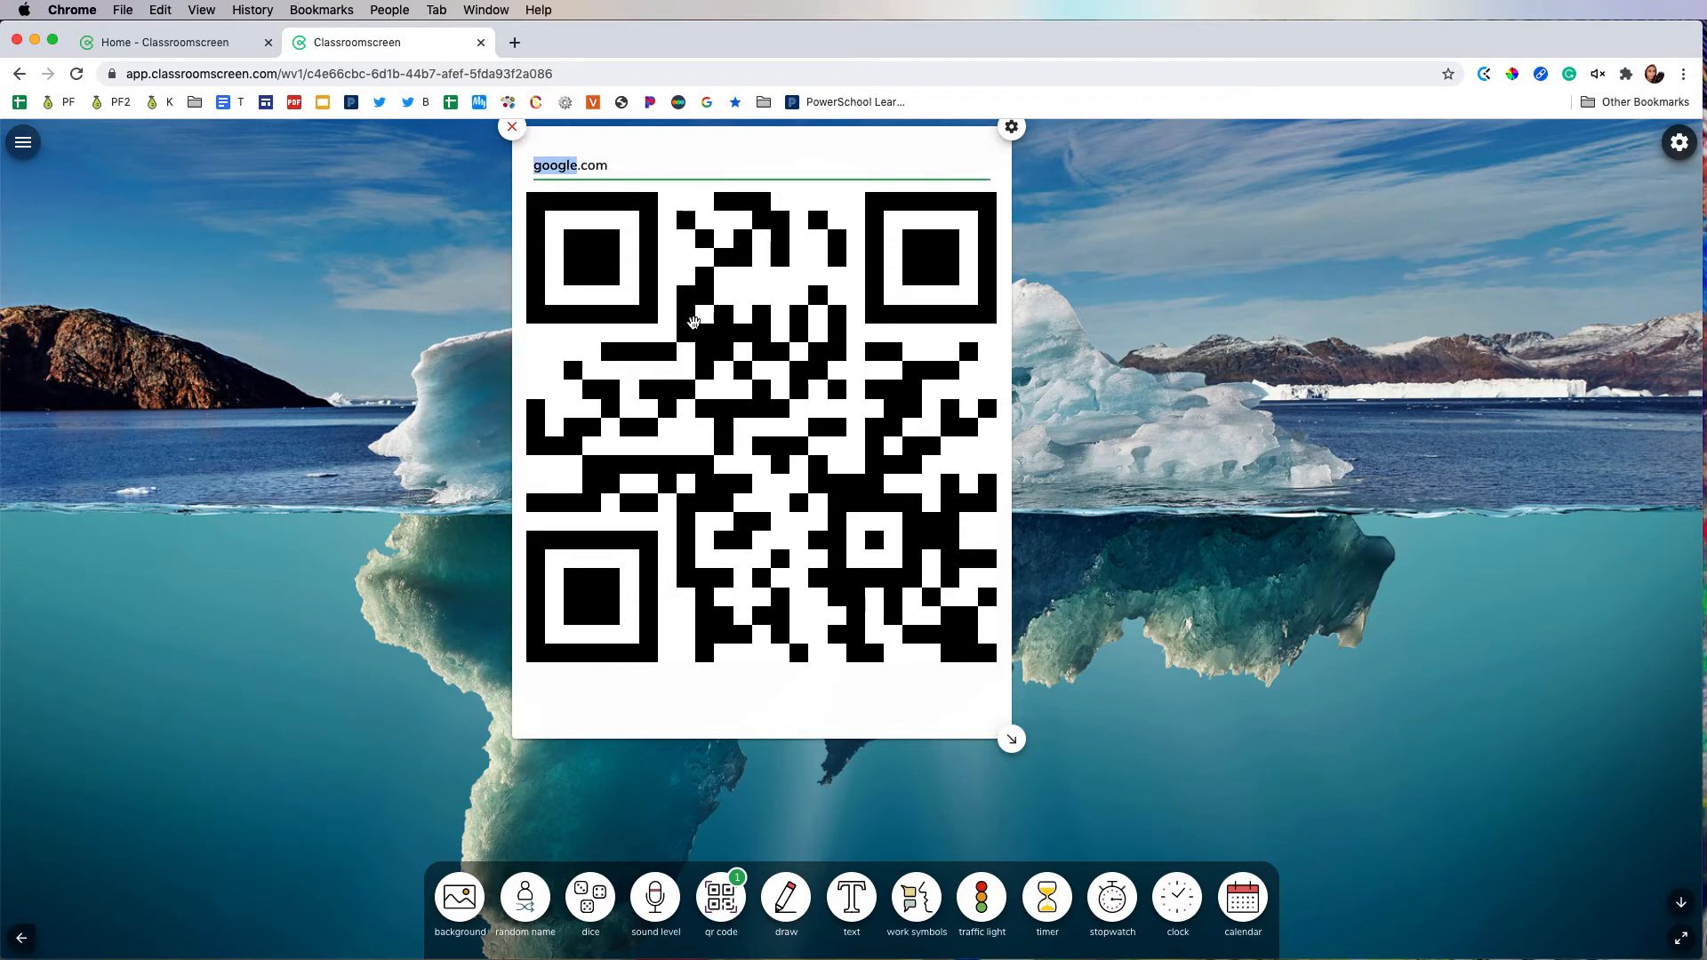
left_click(512, 128)
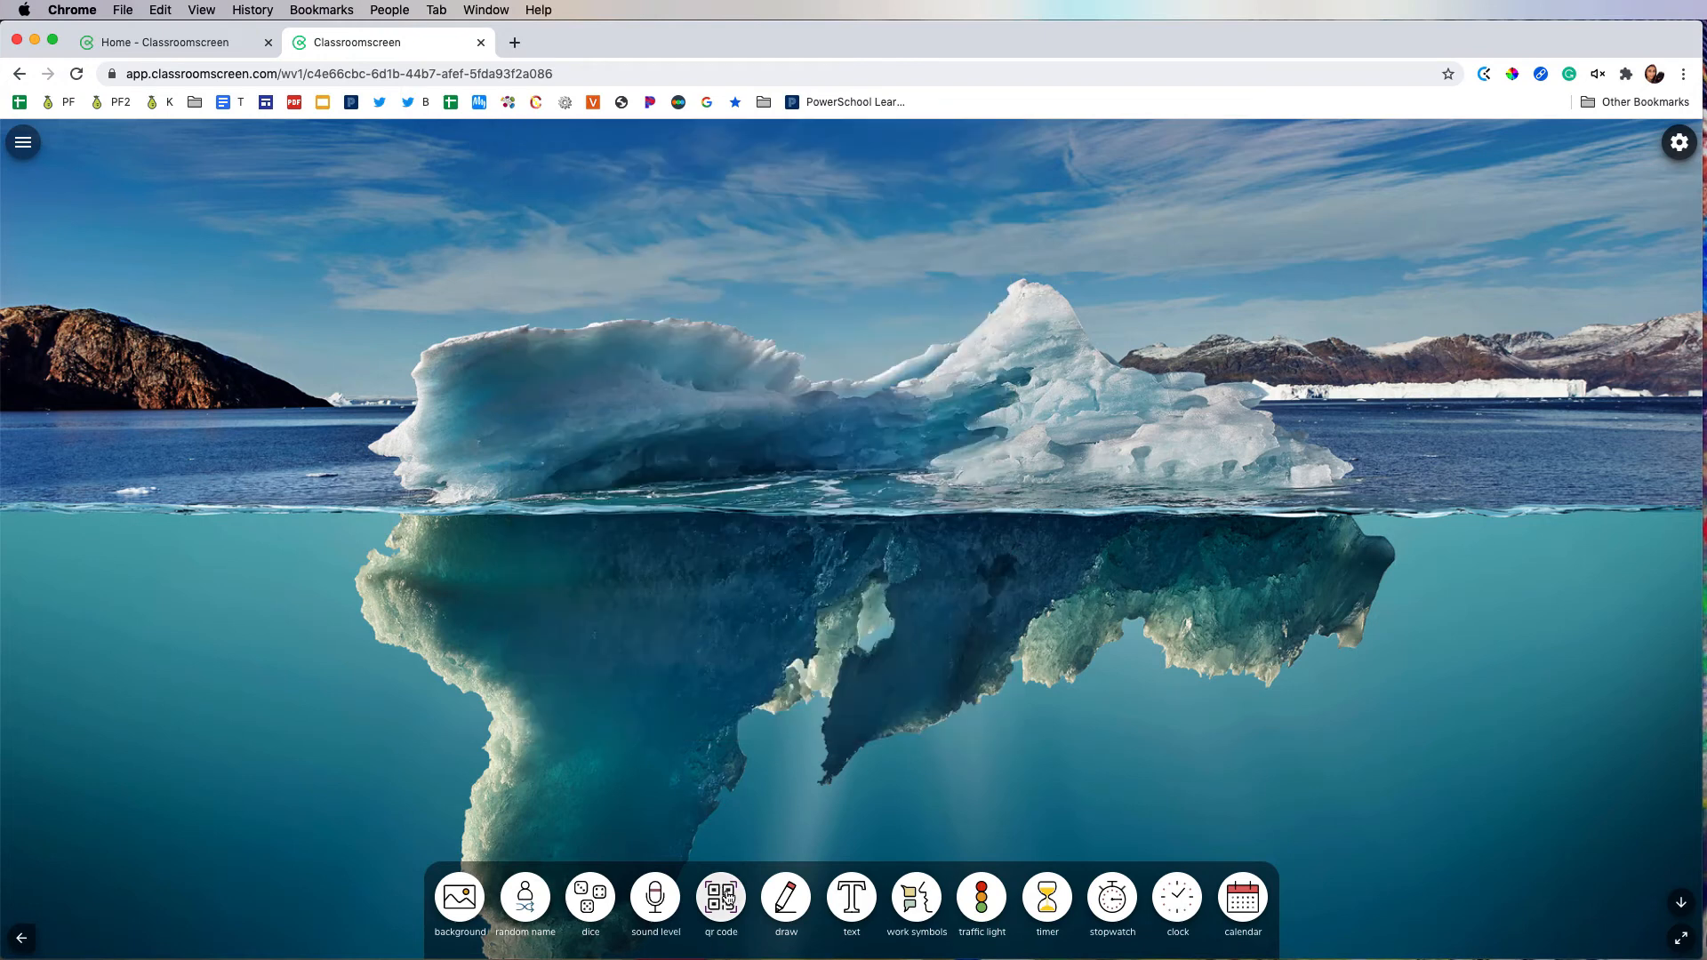
Step: Add a drawing pad, move it to the open area beside the iceberg and handwrite "Hi" on it in black
left_click(786, 898)
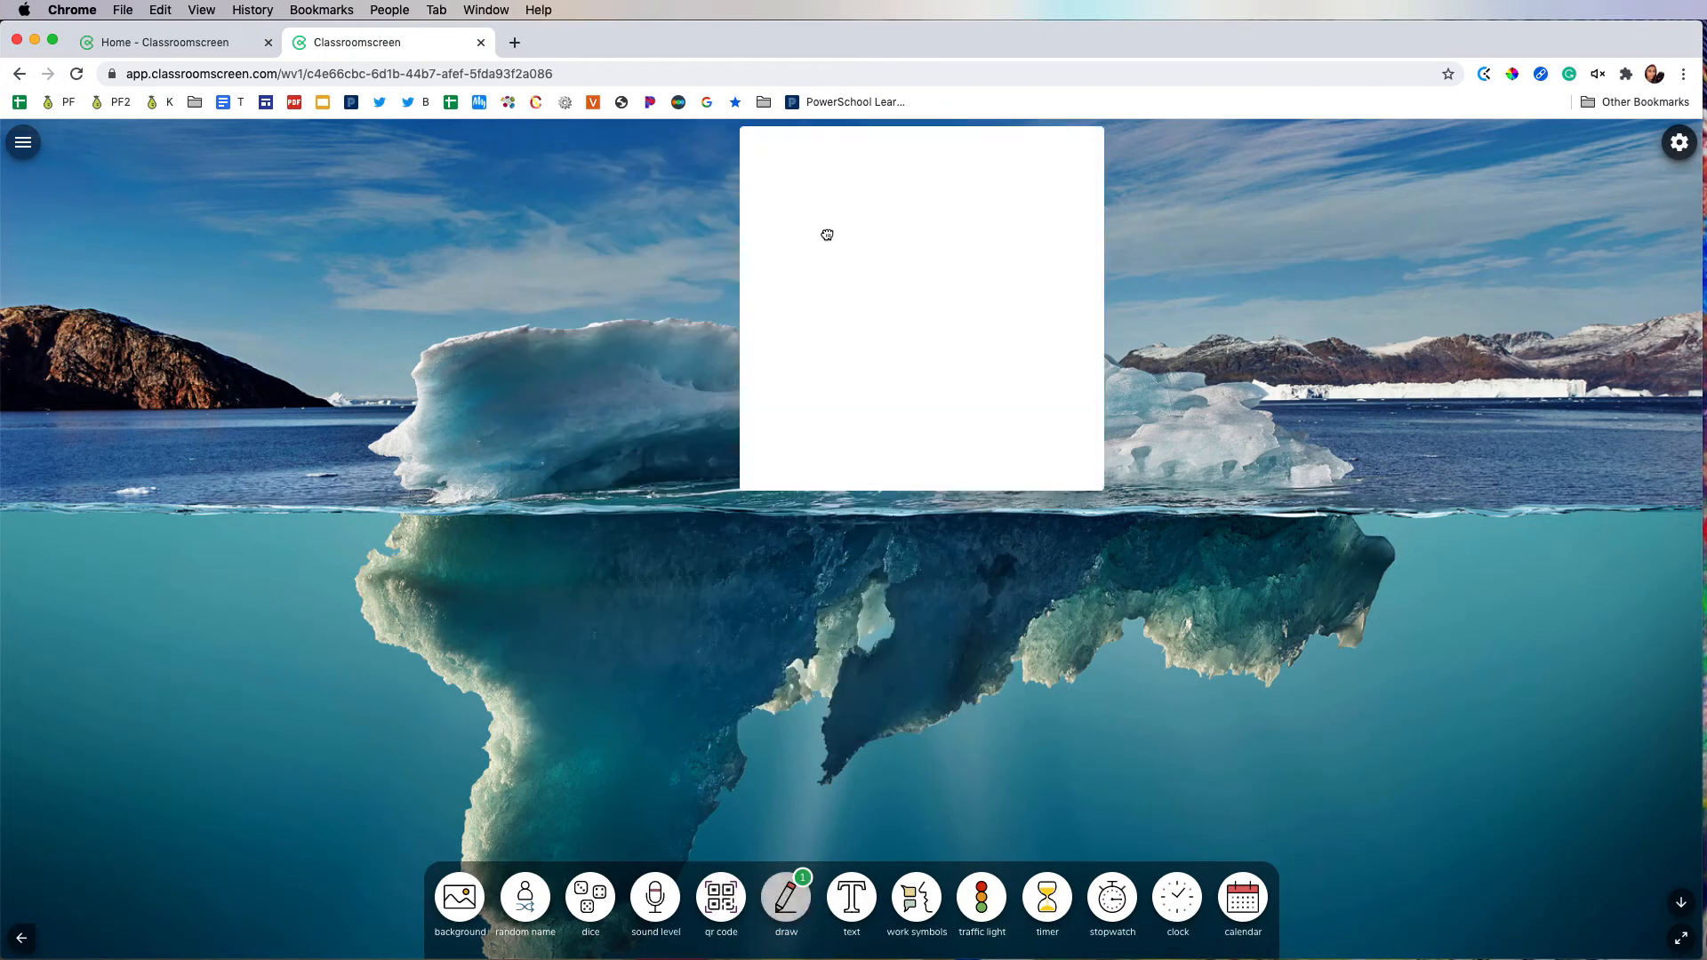
left_click_drag(827, 232, 336, 336)
mouse_move(356, 267)
left_mouse_down()
mouse_move(352, 336)
mouse_move(354, 302)
left_mouse_up()
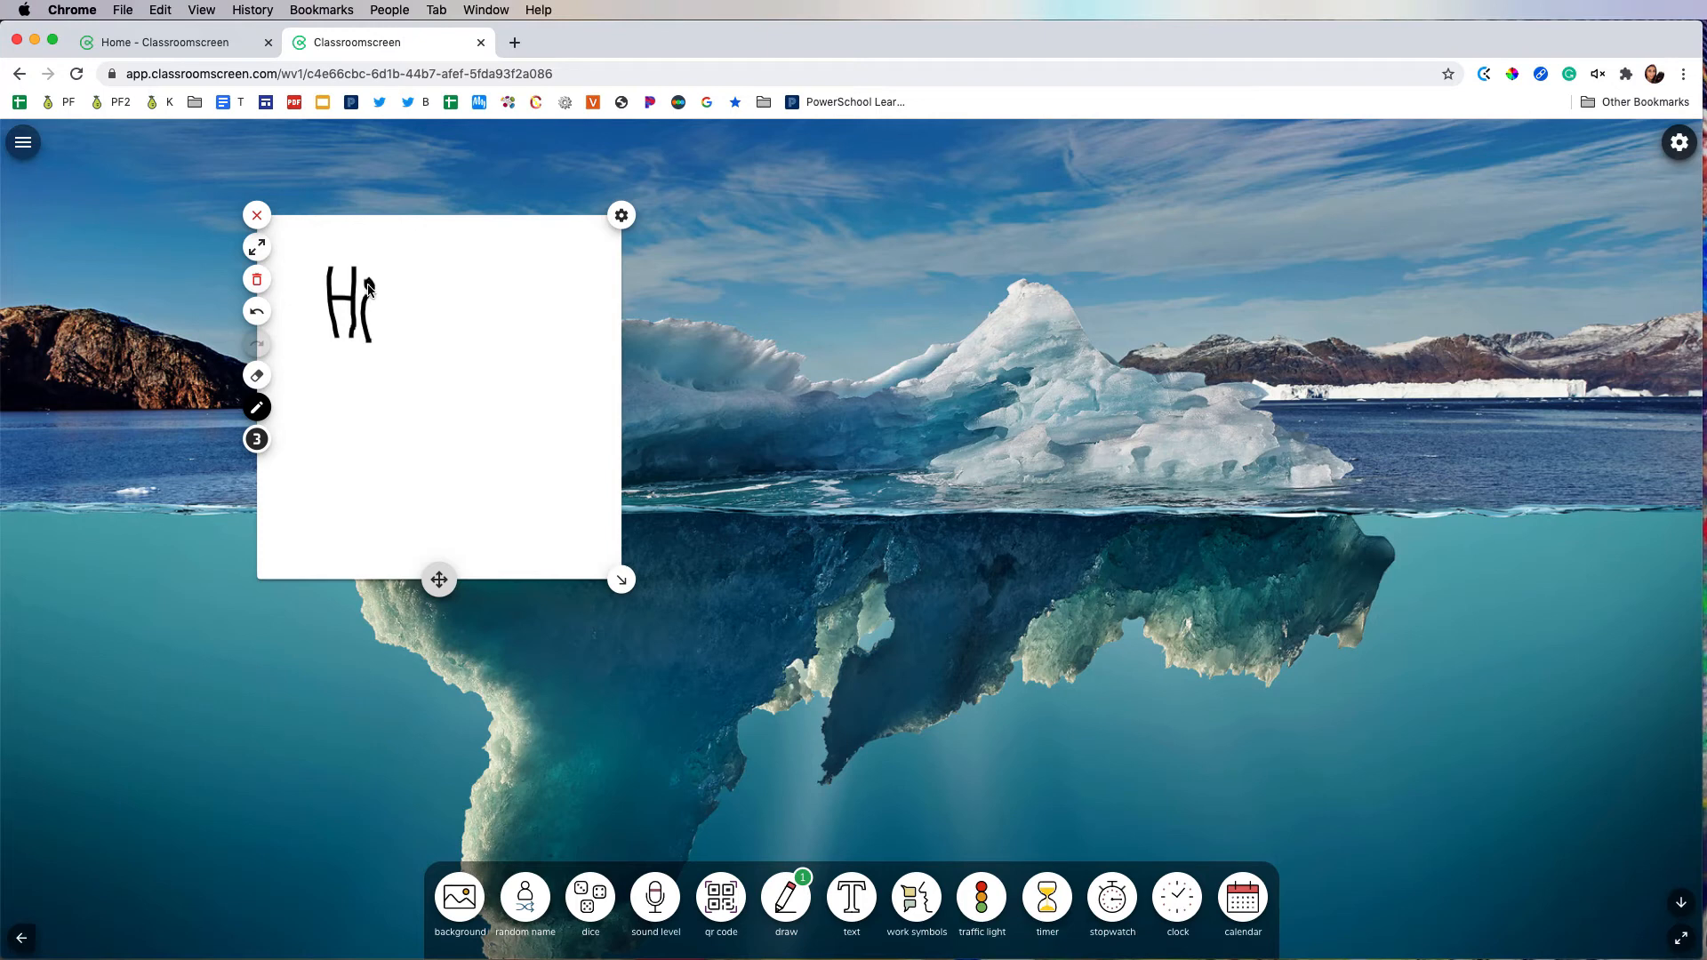
Step: Set the pen thickness to 1 and draw a thin black line beneath the word "Hi"
left_click(256, 438)
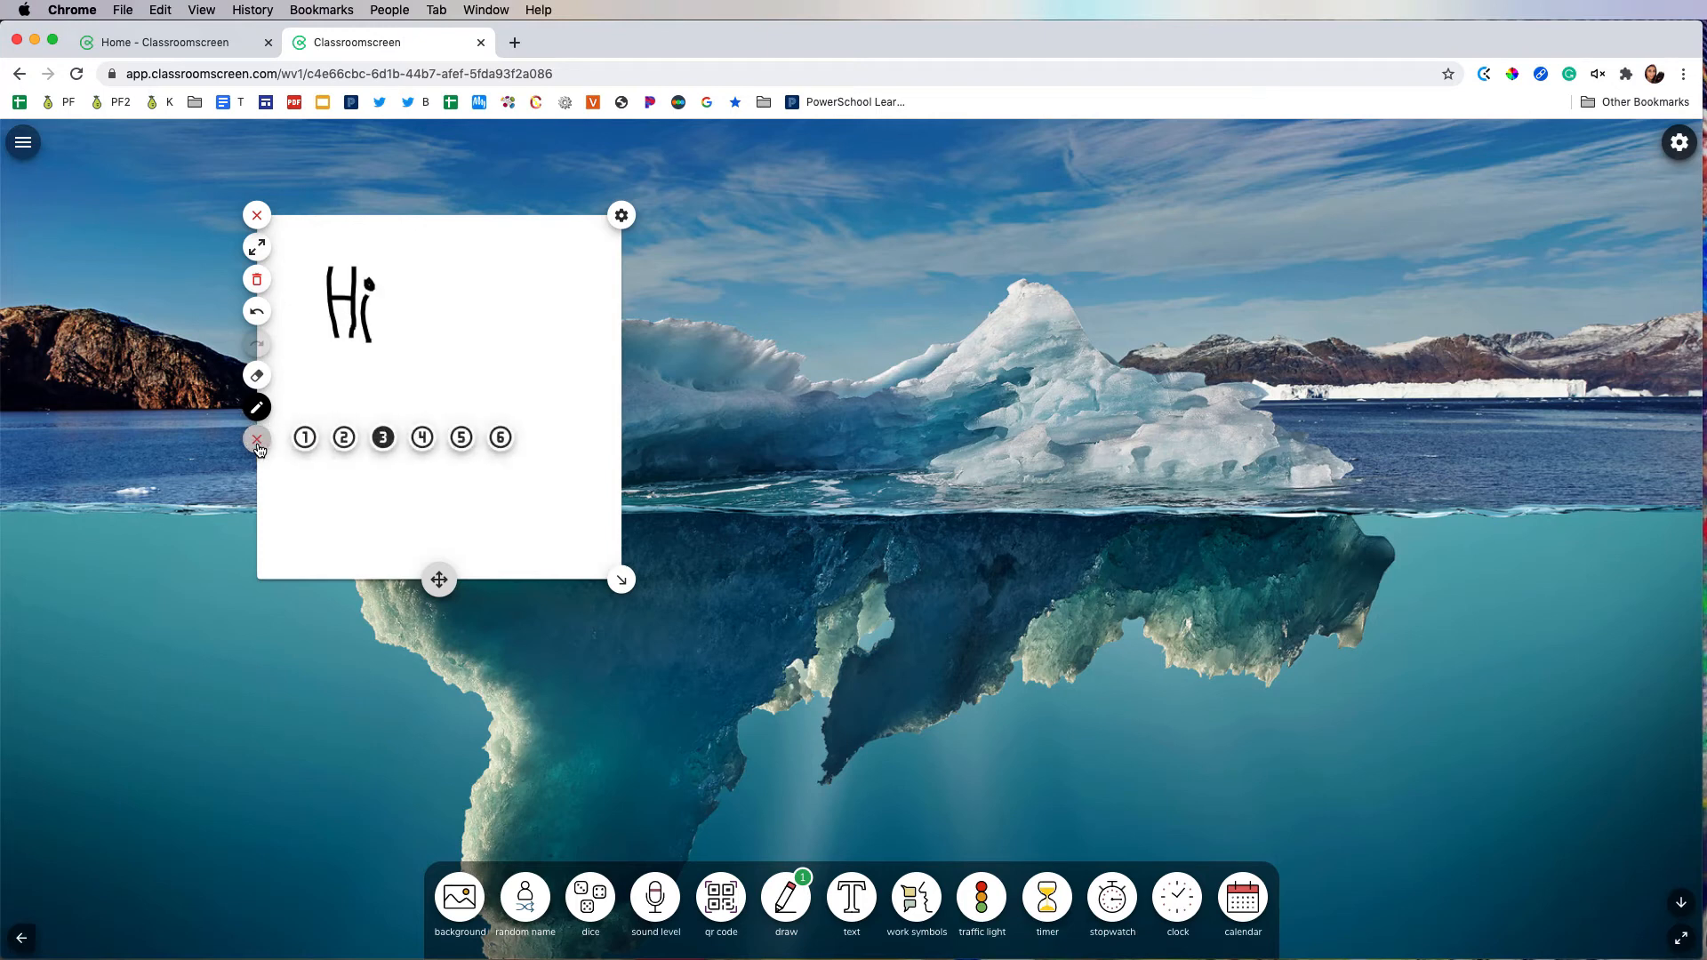
left_click(304, 438)
left_click_drag(305, 368, 363, 368)
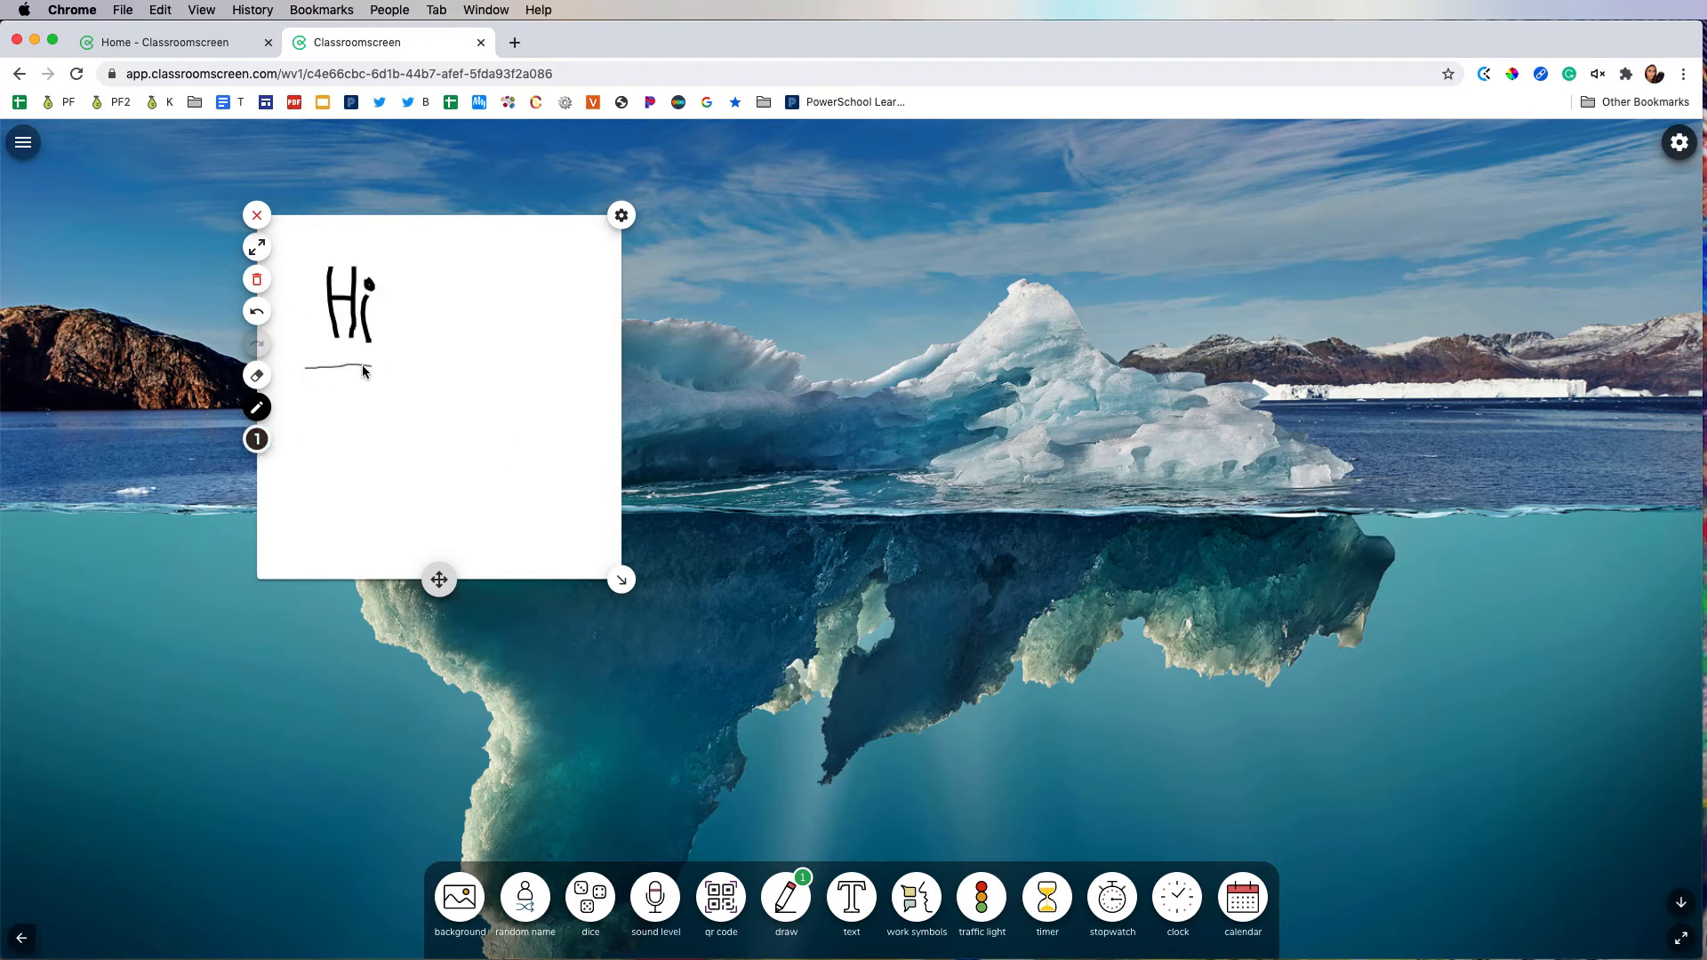
Step: Set the pen to thickness 5 in red and draw a thick line over the thin underline beneath "Hi"
left_click(256, 439)
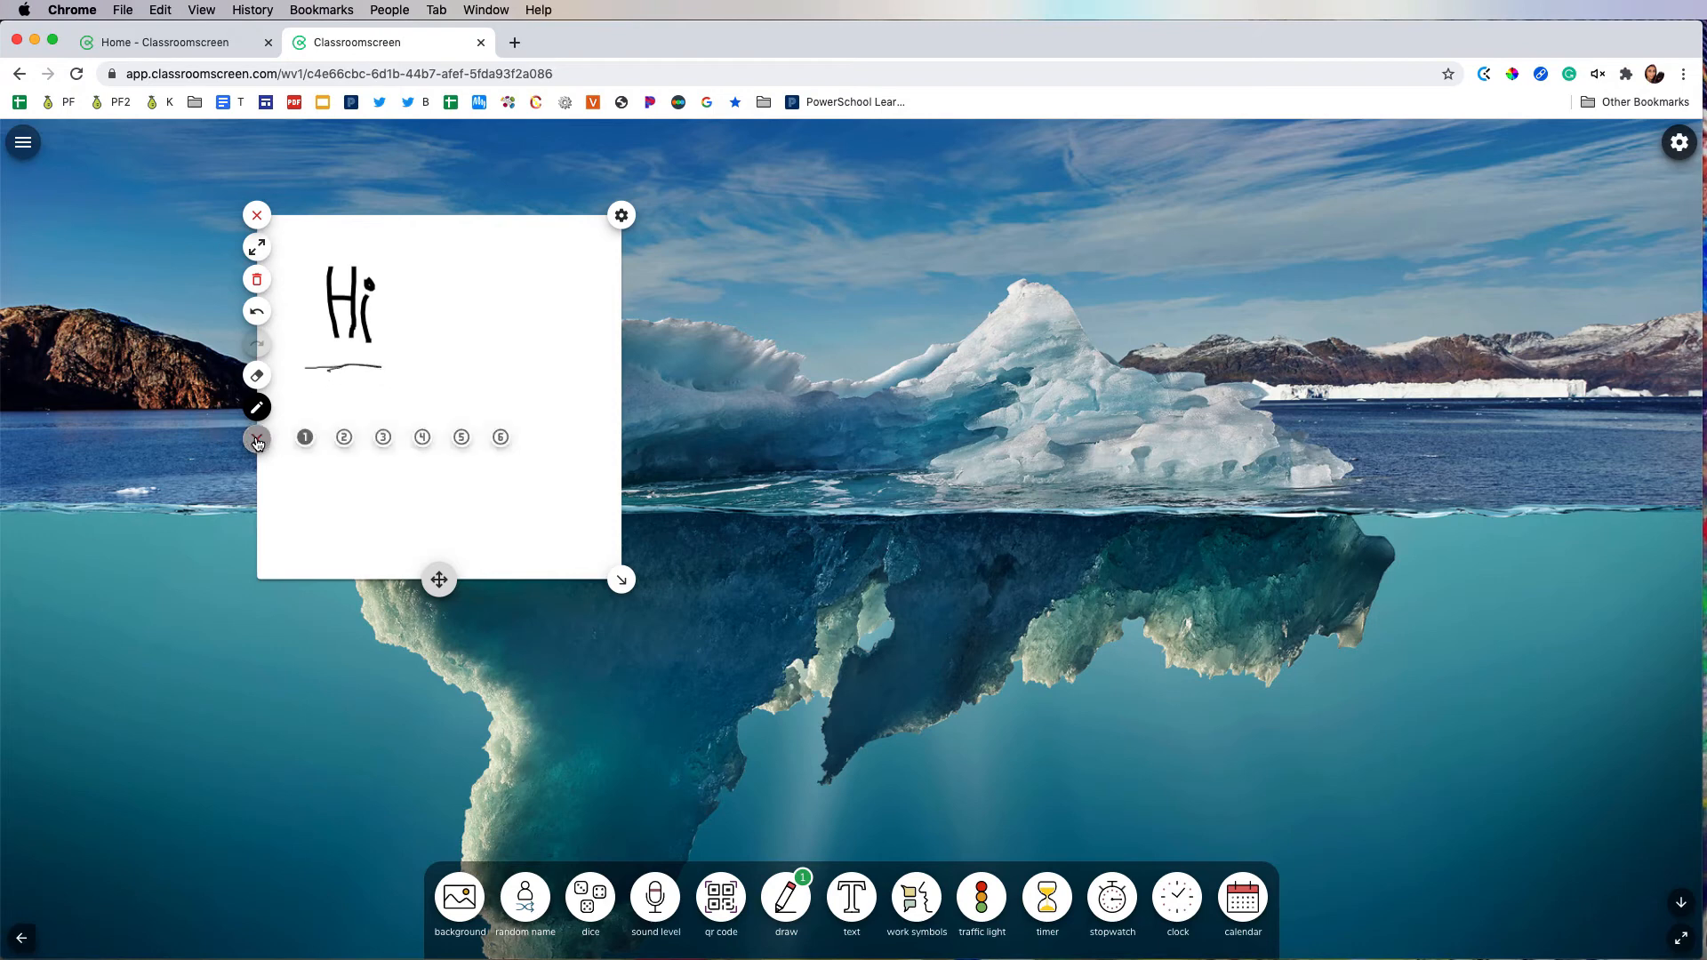
left_click(462, 437)
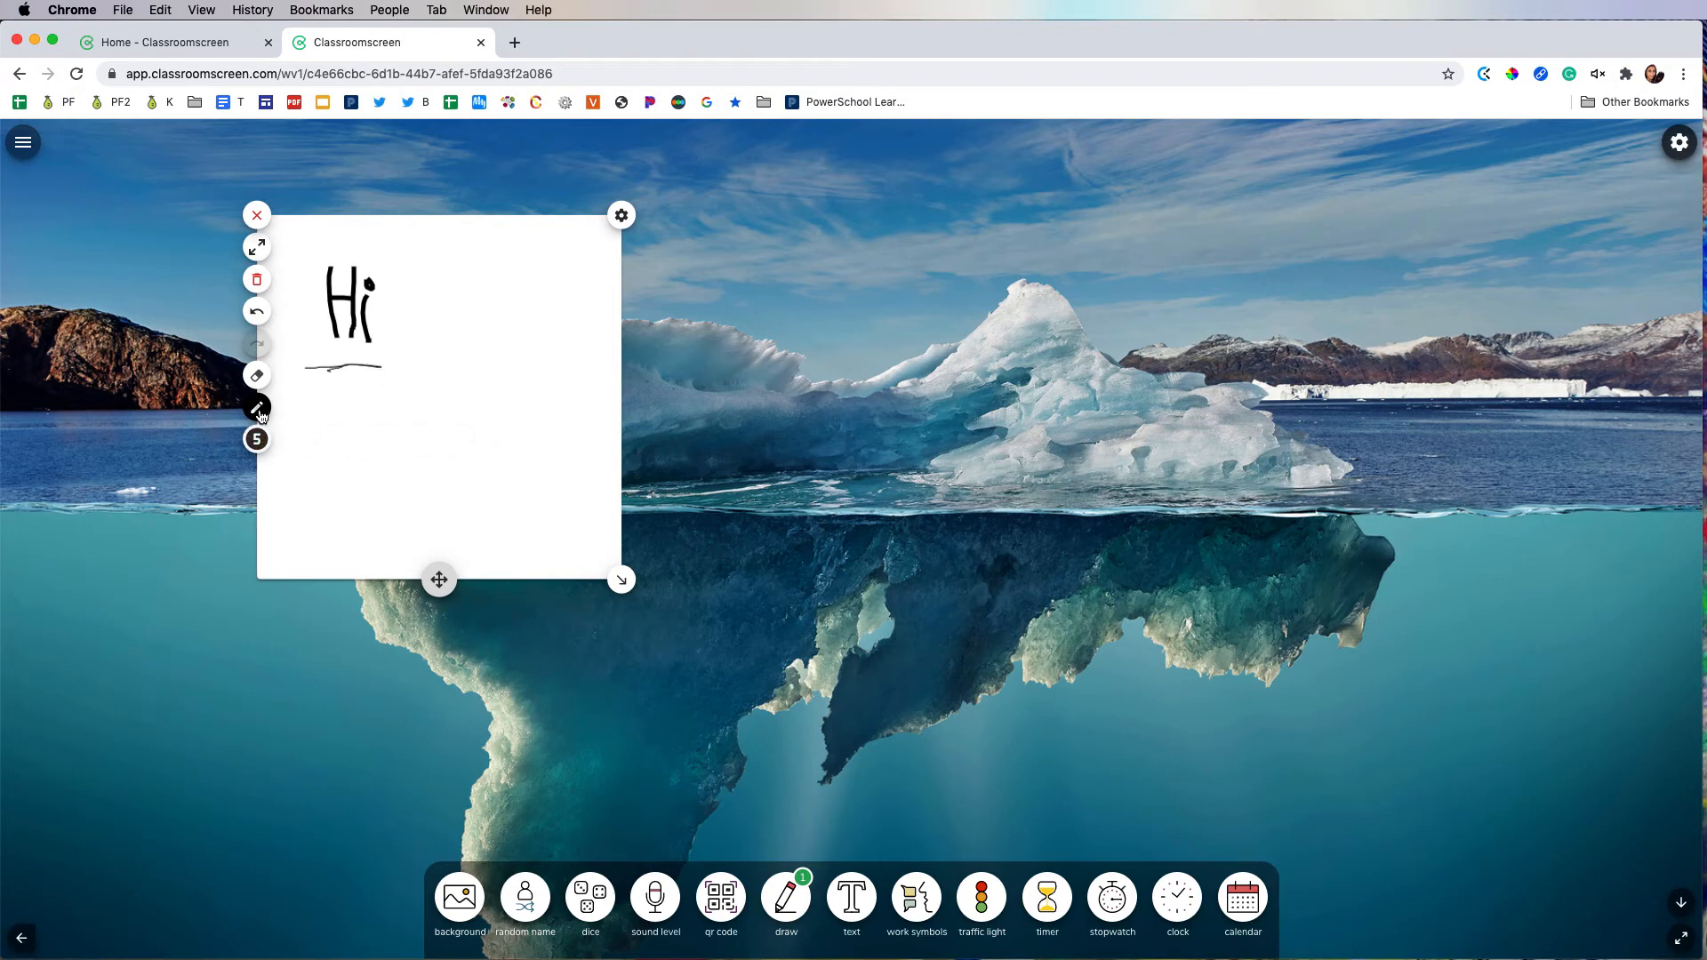
left_click(256, 406)
left_click(345, 409)
left_click_drag(327, 369, 390, 376)
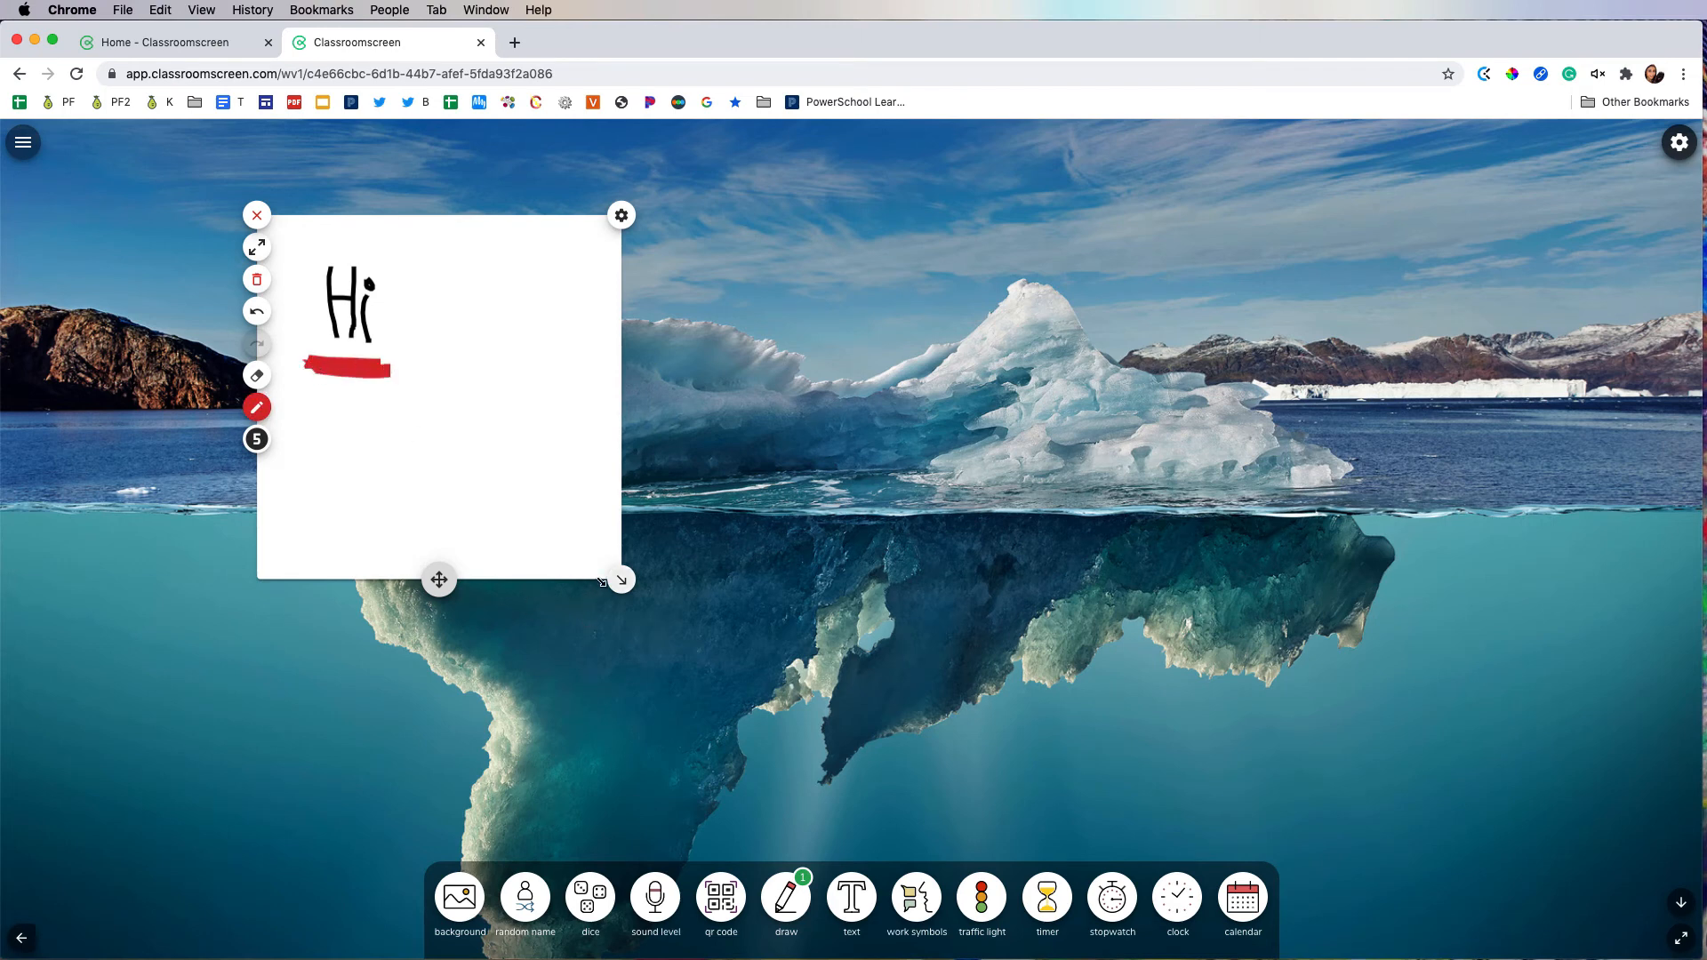
Step: Make the drawing pad taller and move it closer to the rocky shore beside the iceberg
mouse_move(622, 579)
left_mouse_down()
mouse_move(845, 705)
mouse_move(620, 686)
left_mouse_up()
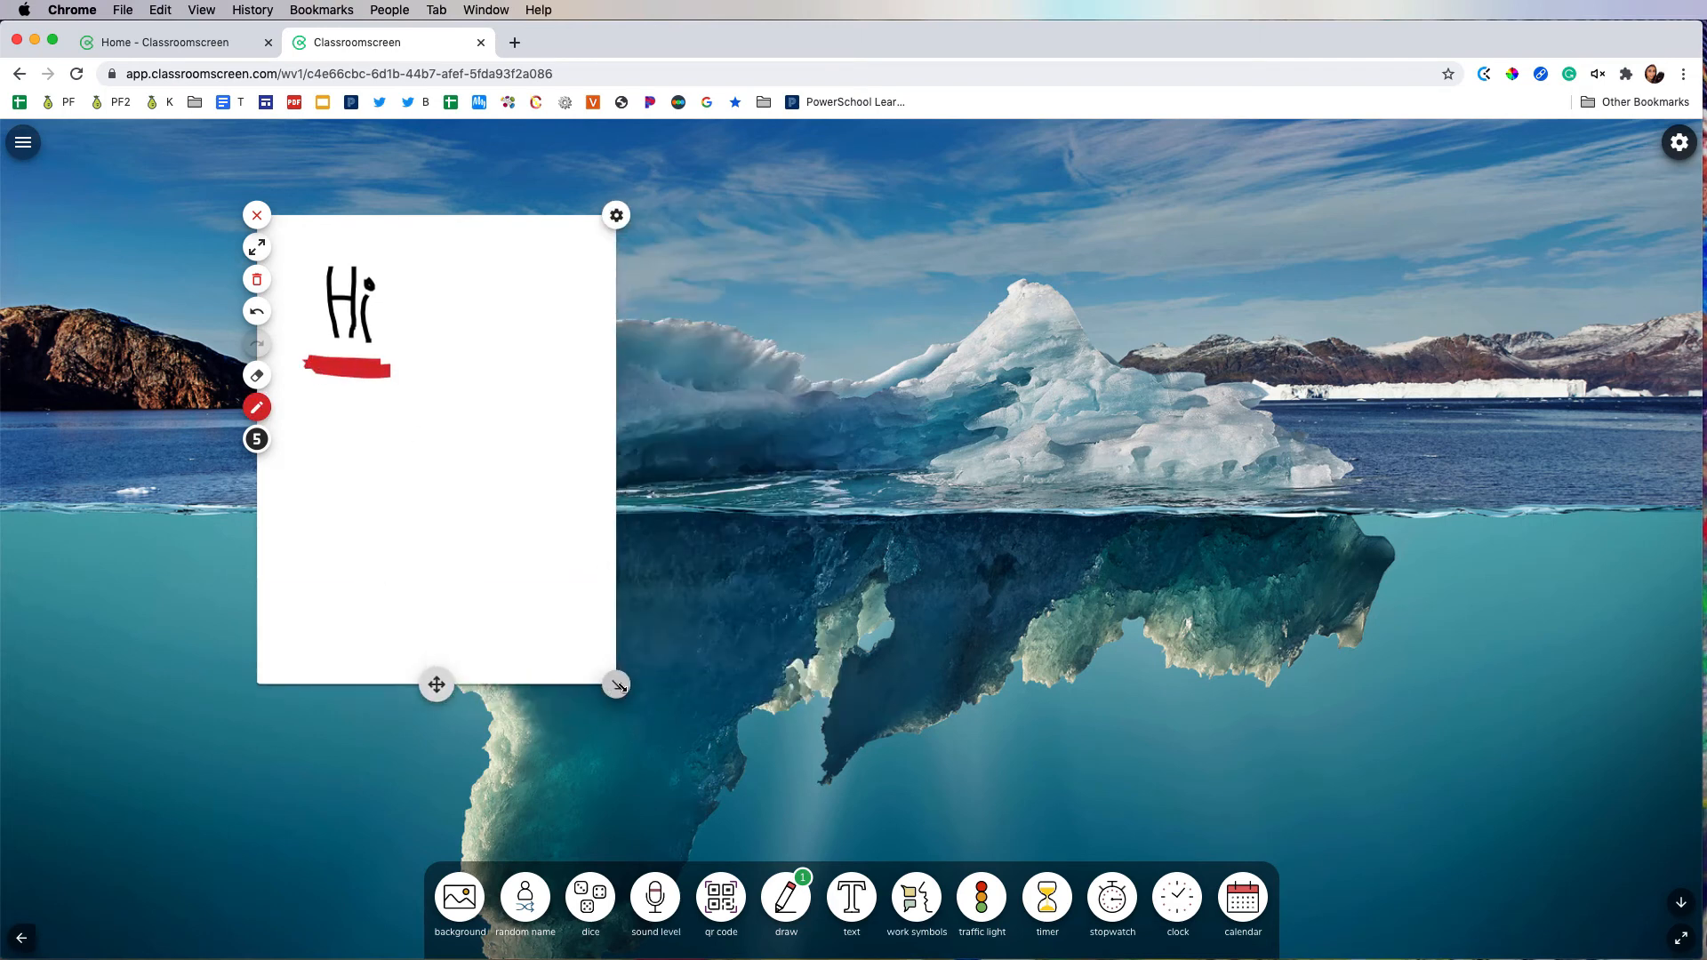
left_click_drag(442, 685, 309, 659)
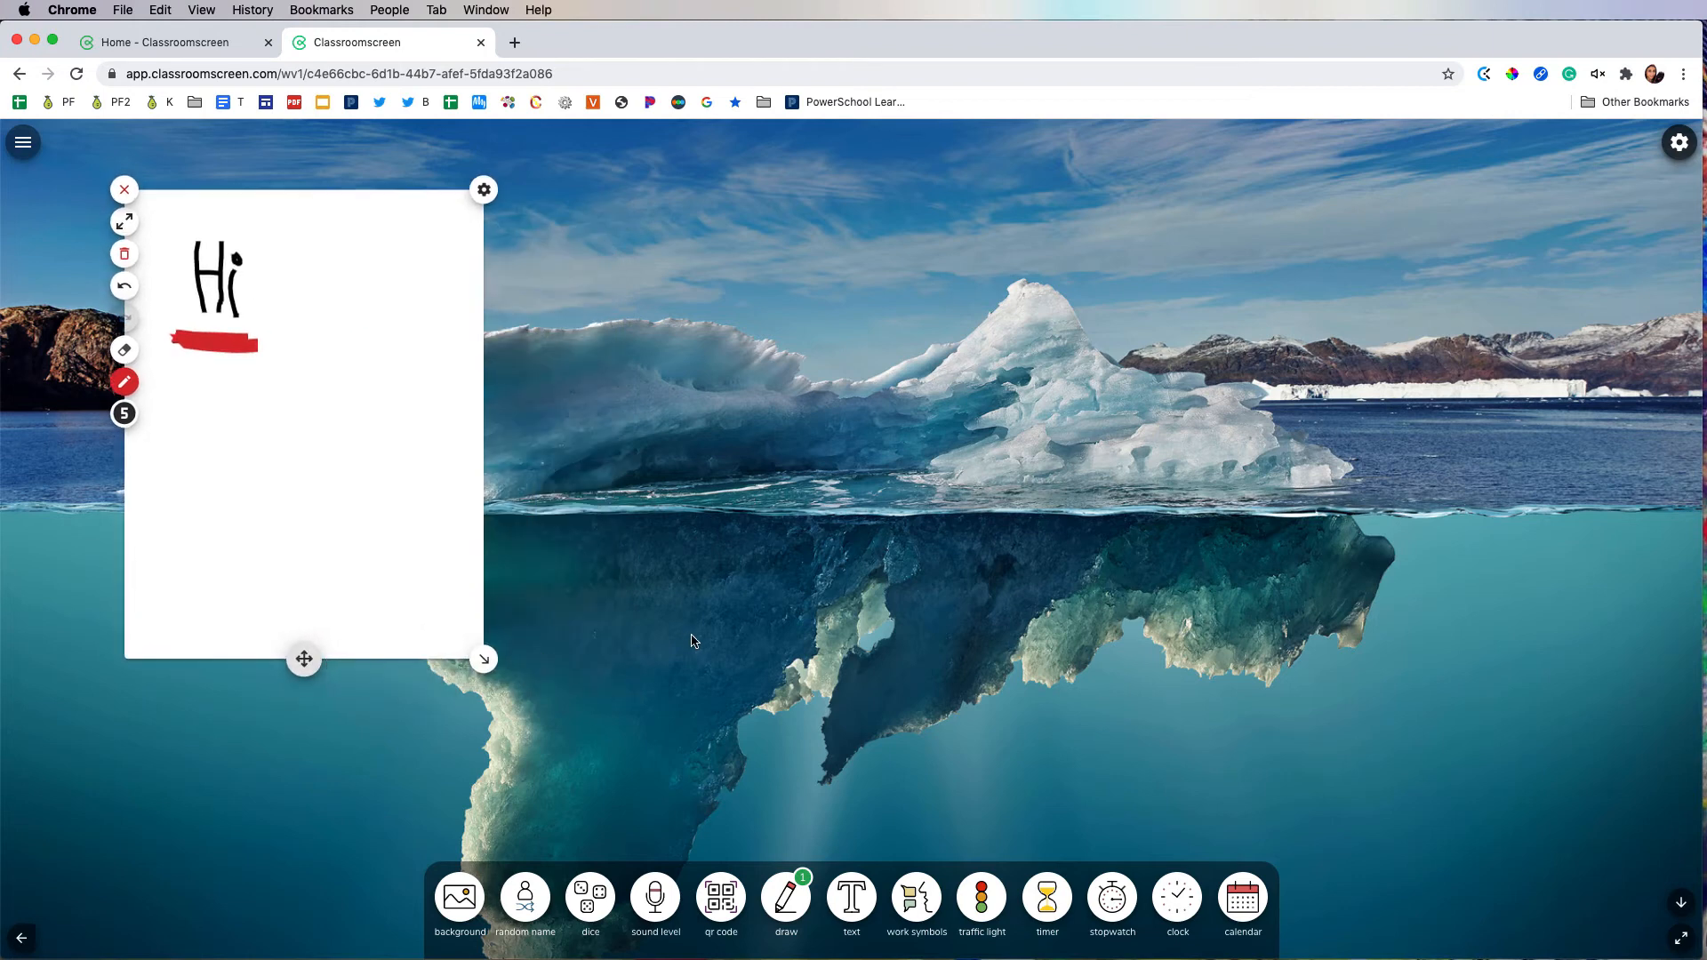
Step: Add a text box reading "Type in a prompt" beside the drawing pad and enlarge it slightly
left_click(849, 897)
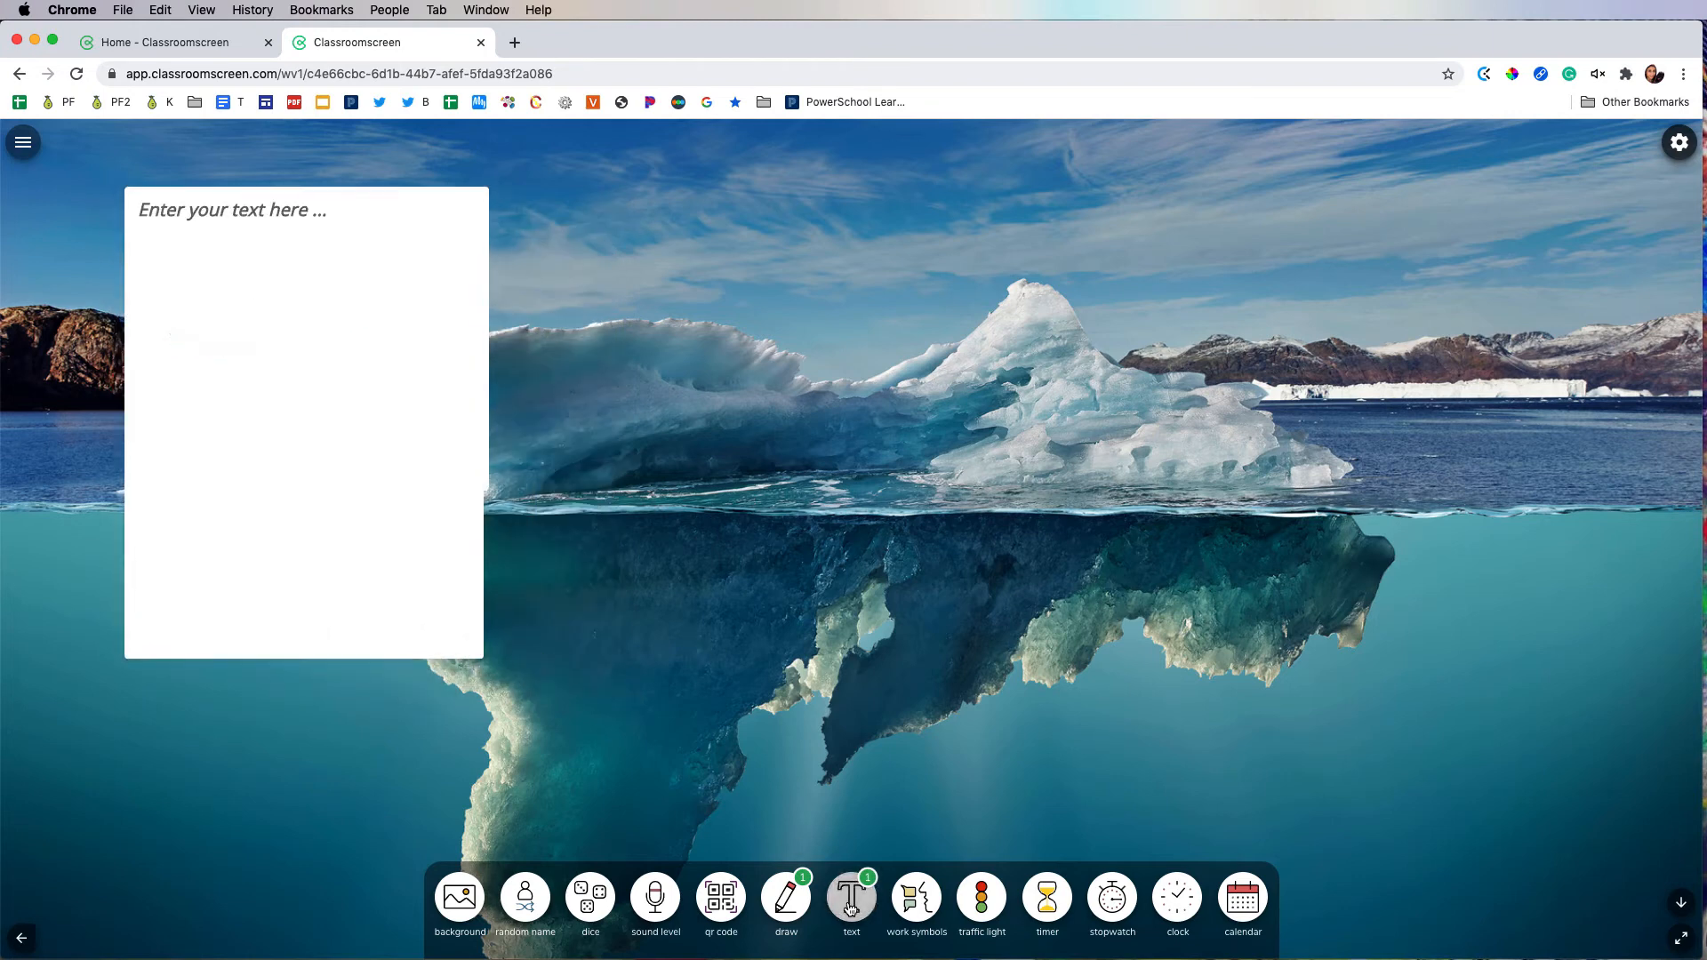
left_click(274, 211)
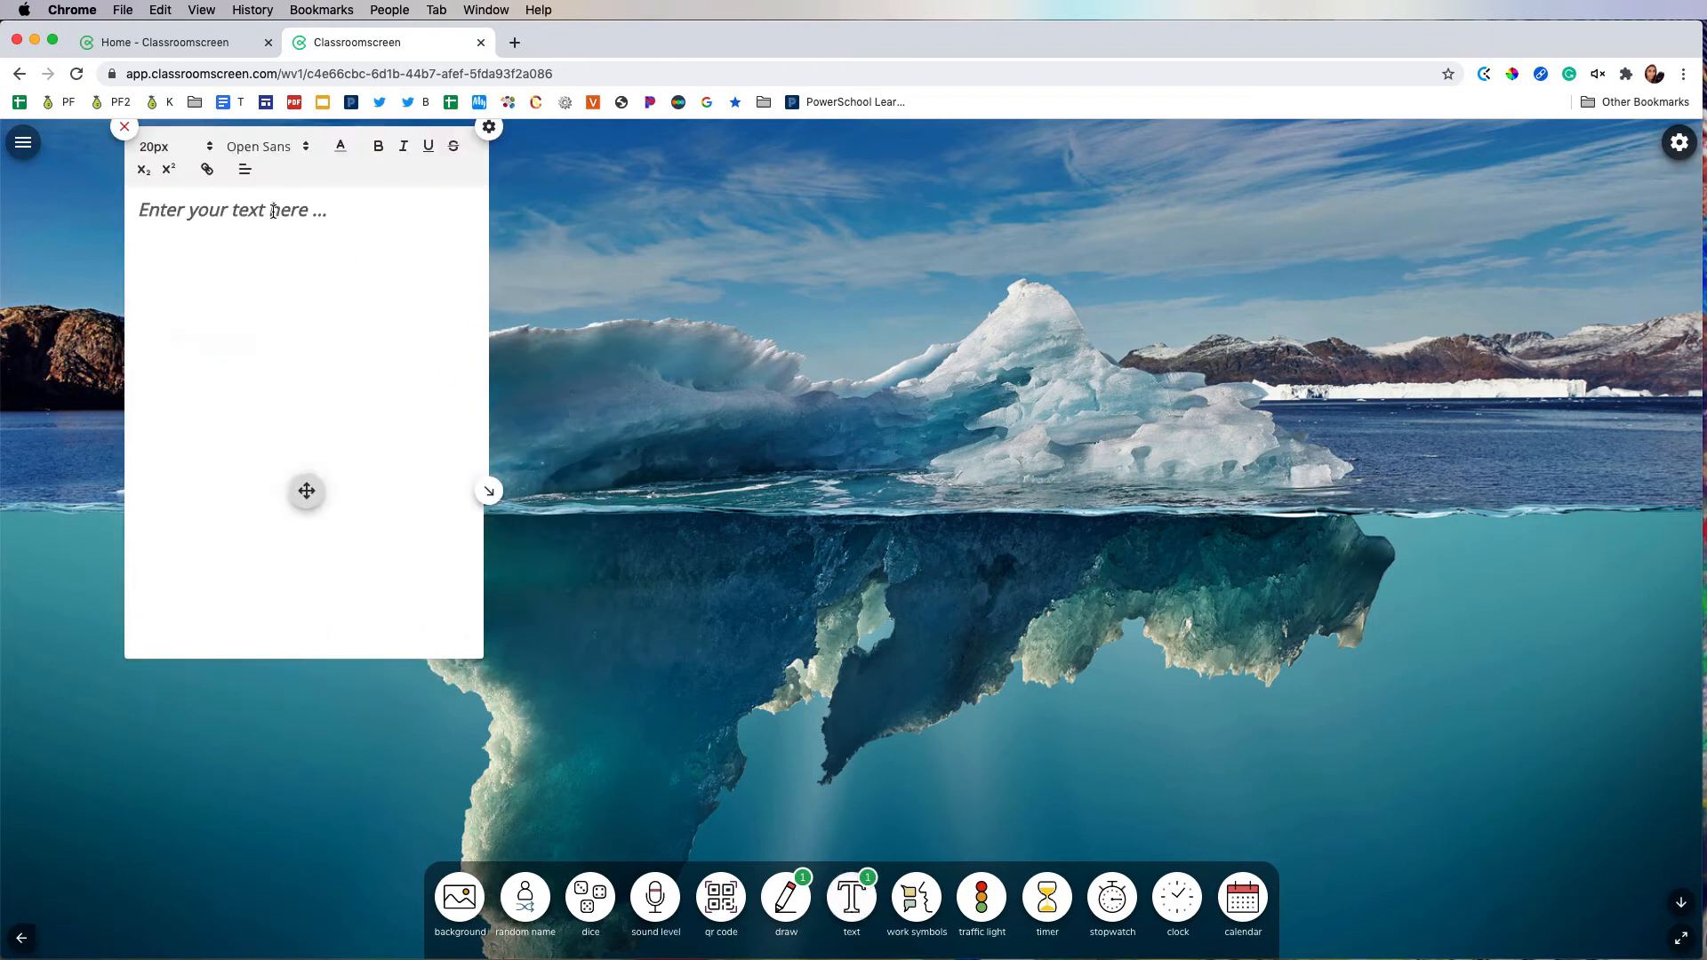
type("Type in a prompt")
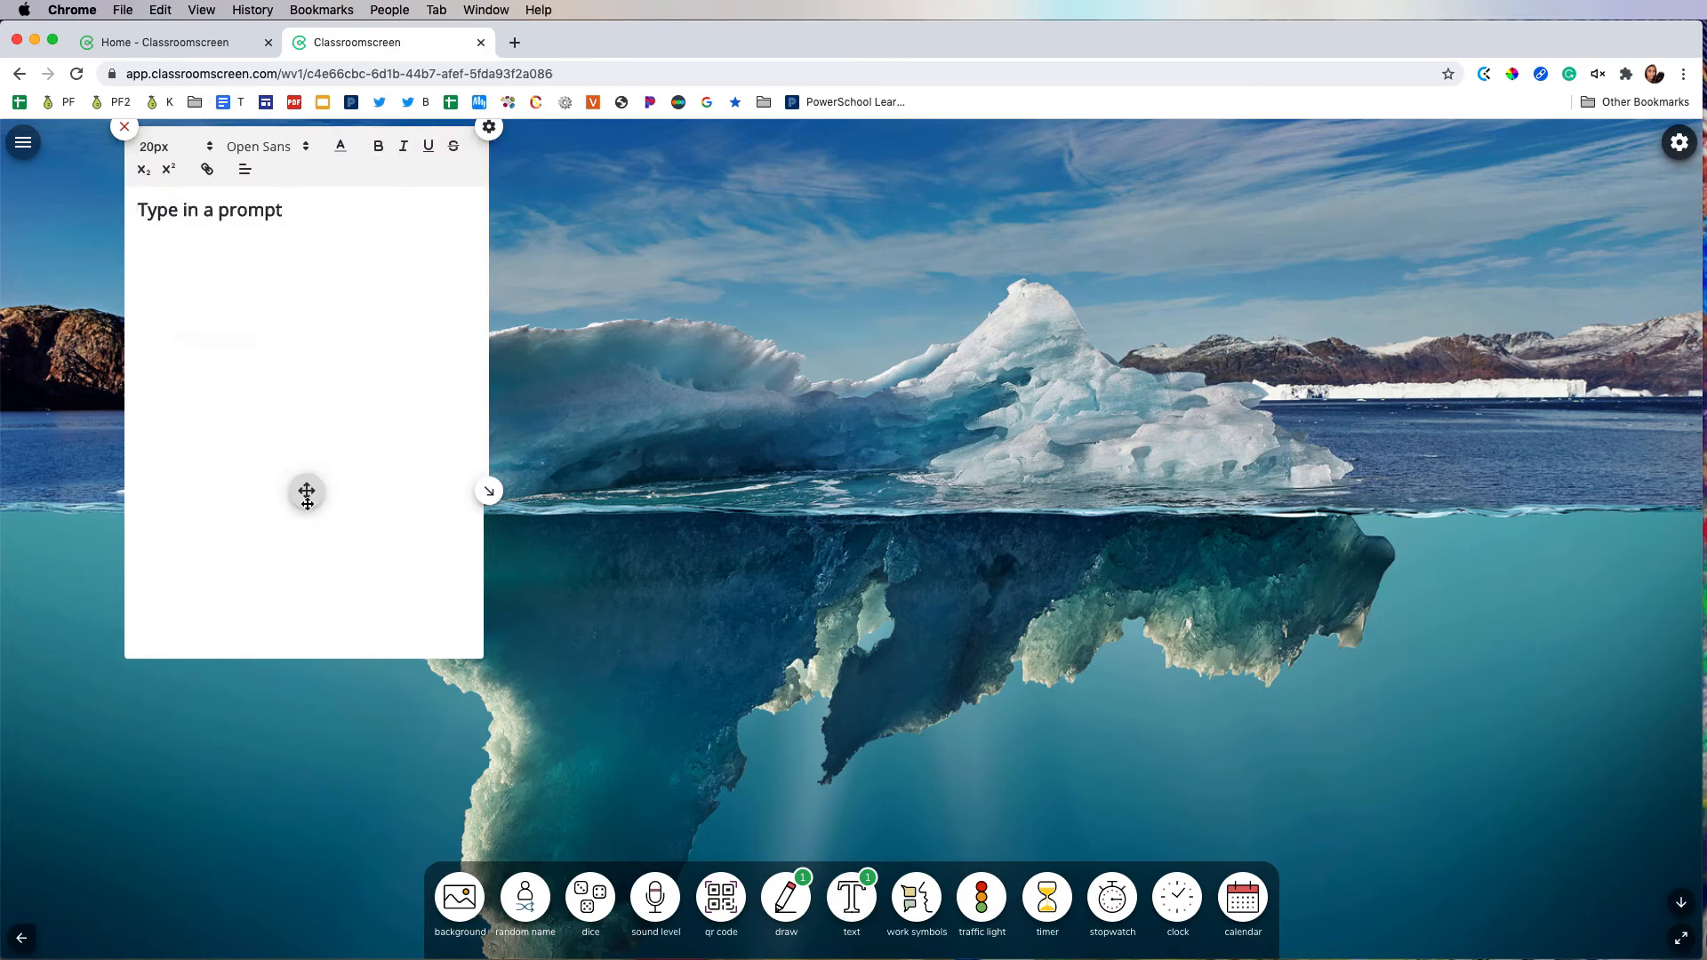
mouse_move(306, 491)
left_mouse_down()
mouse_move(583, 495)
mouse_move(712, 569)
left_mouse_up()
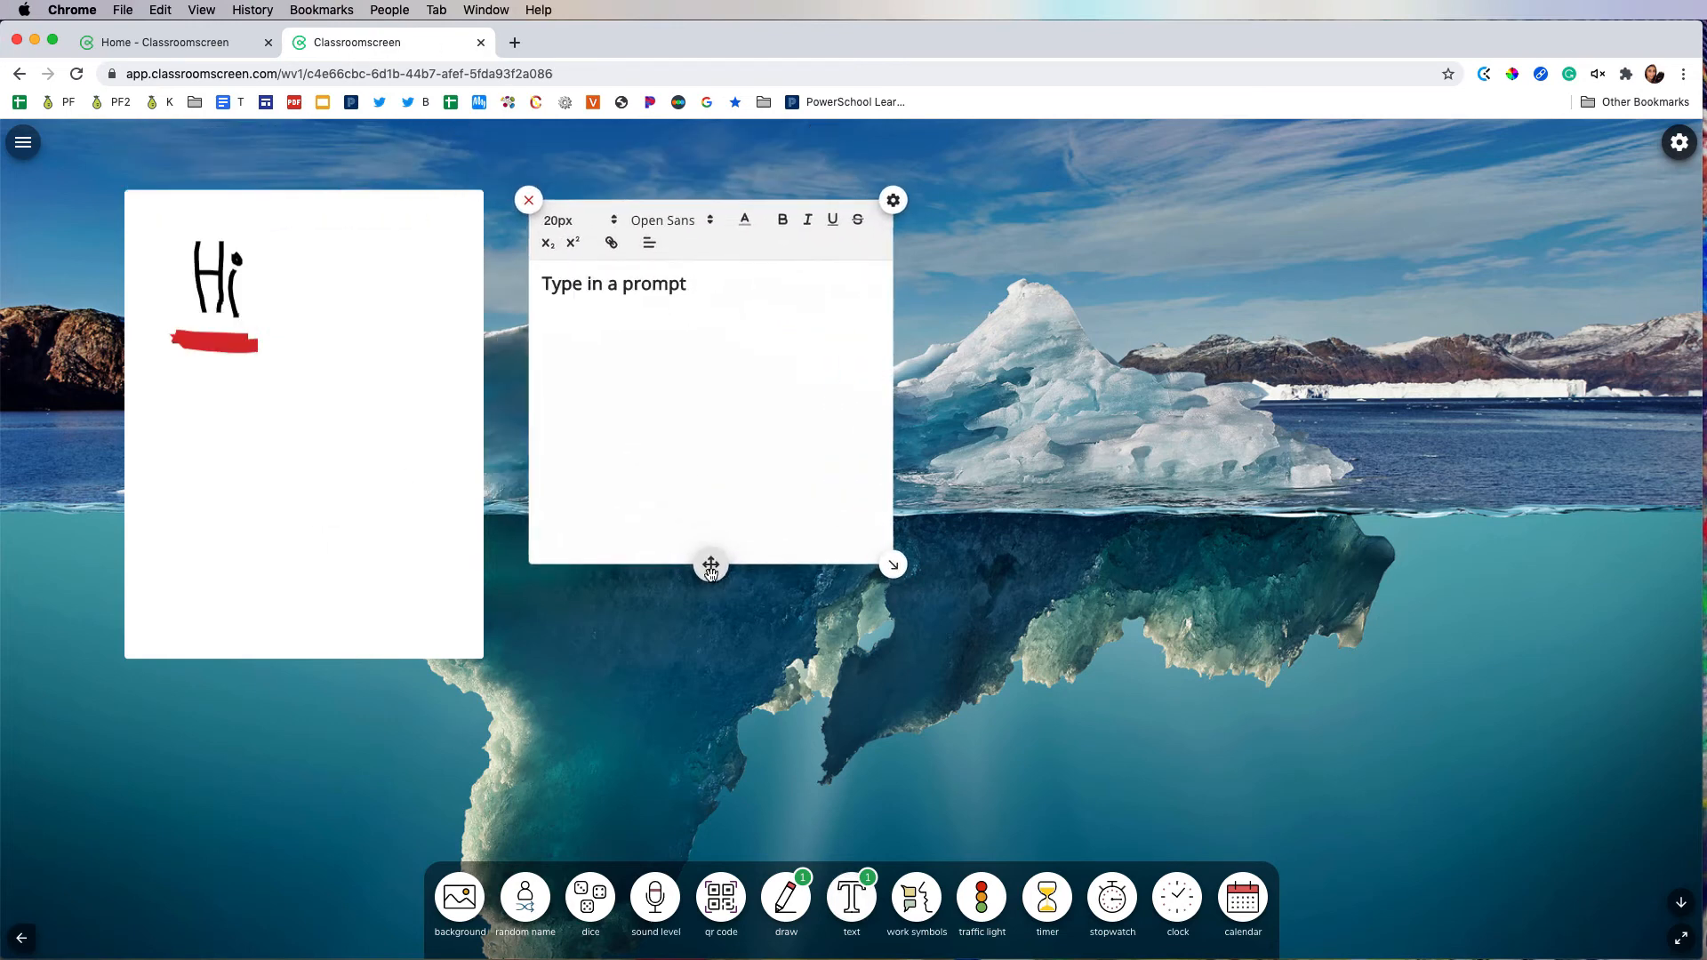
mouse_move(892, 565)
left_mouse_down()
mouse_move(1117, 682)
mouse_move(919, 572)
left_mouse_up()
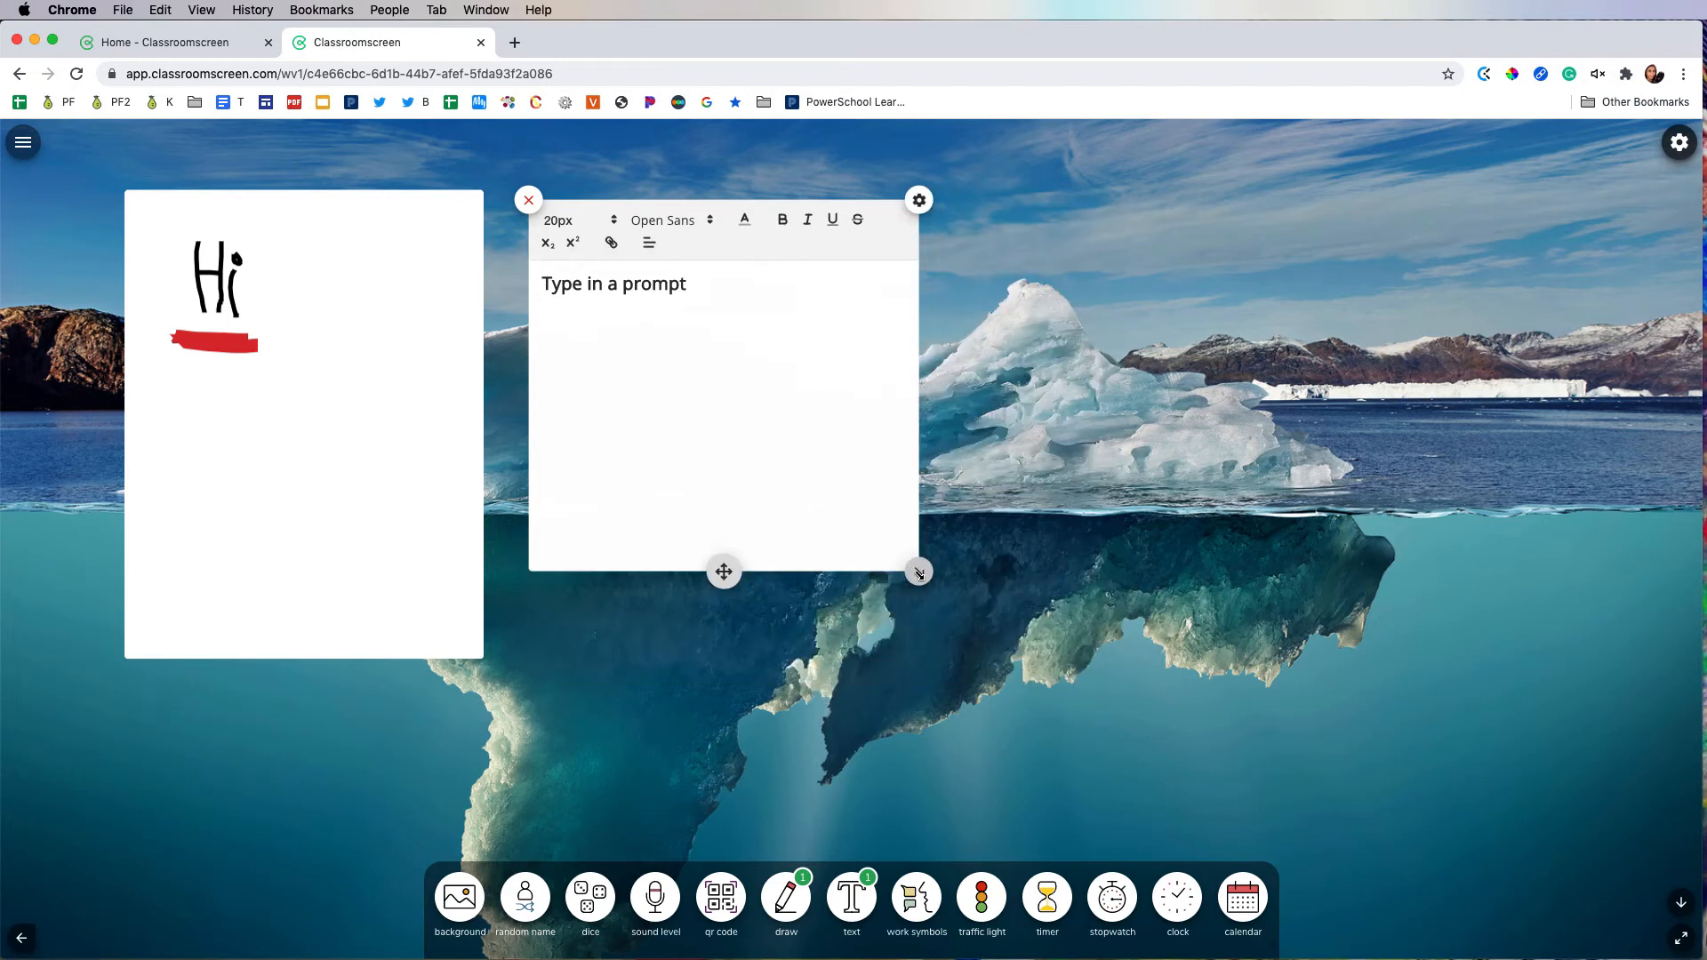
Step: Add a second text box reading "Here is another one" with the text at 64px
left_click(851, 898)
left_click(274, 225)
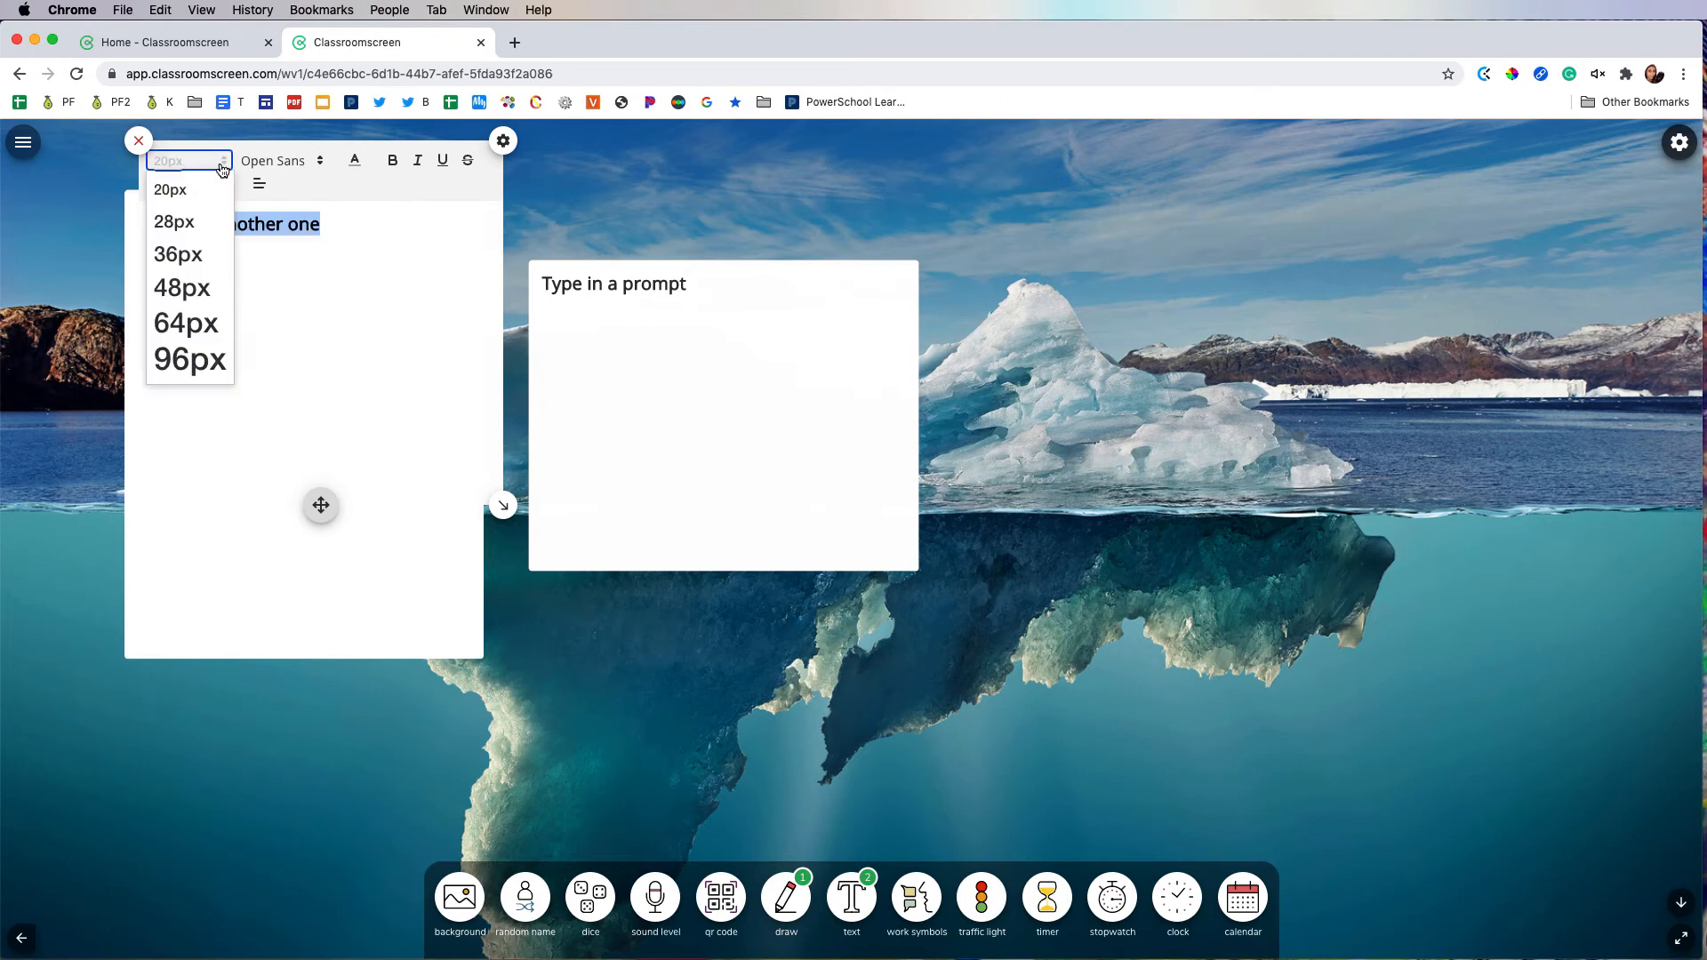
left_click(183, 321)
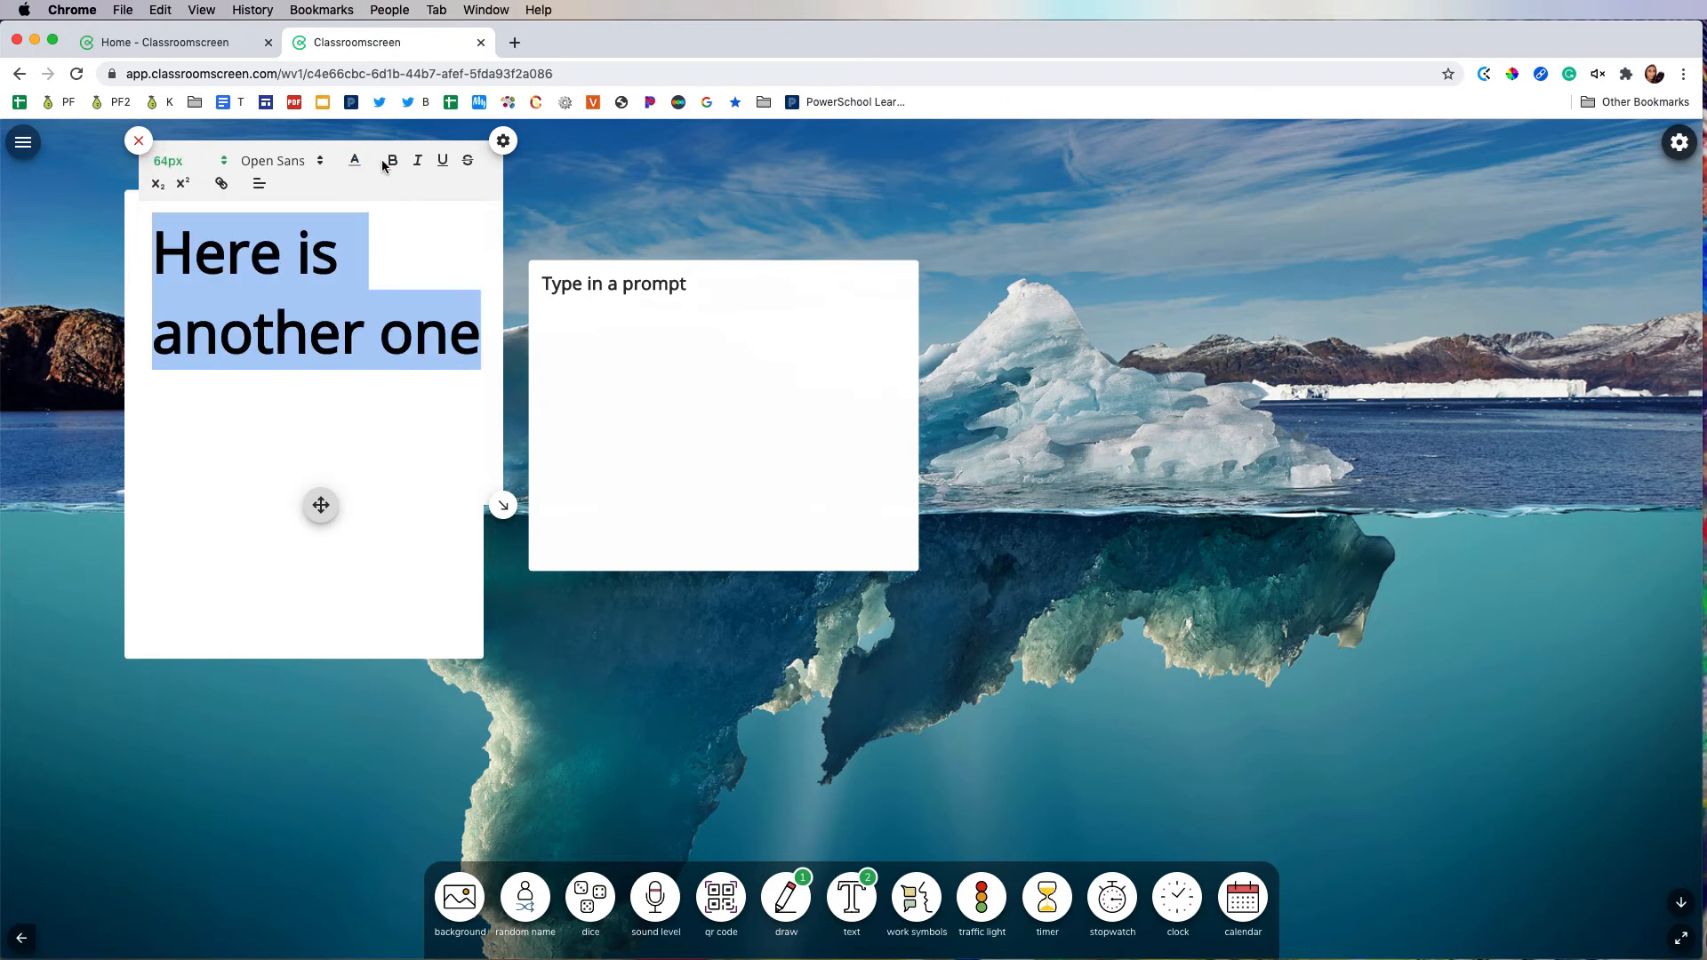
Step: Colour the "Here is another one" text purple and place its box beside the prompt box
left_click(354, 165)
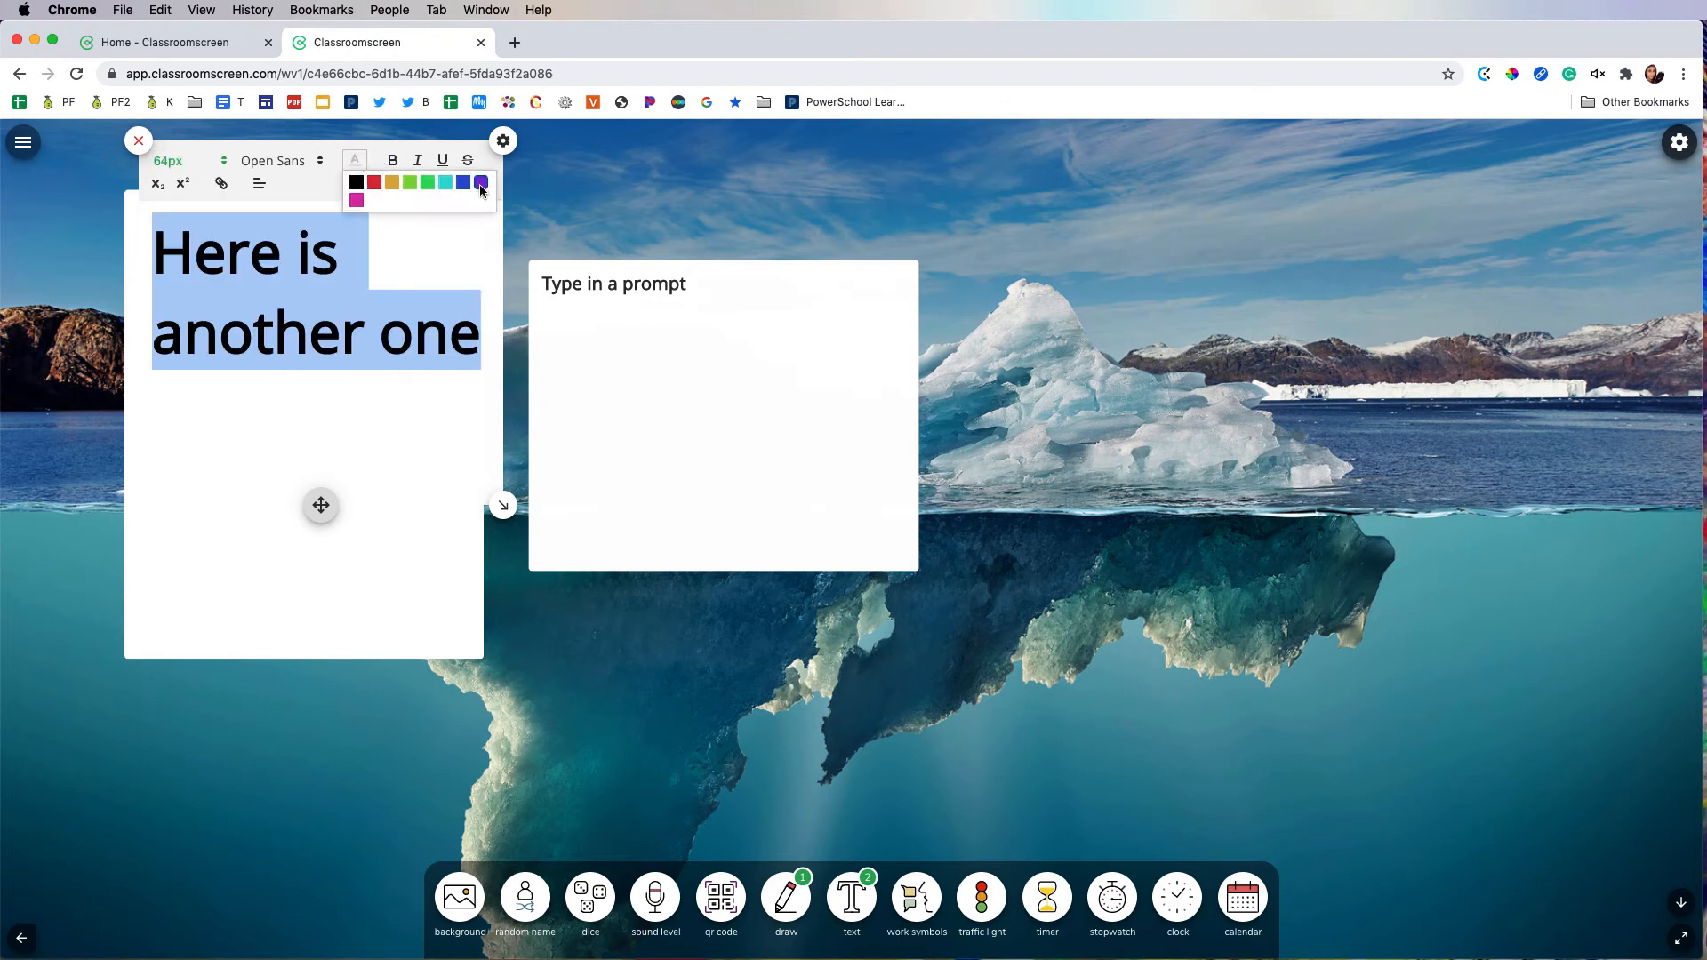
left_click_drag(324, 506, 1172, 620)
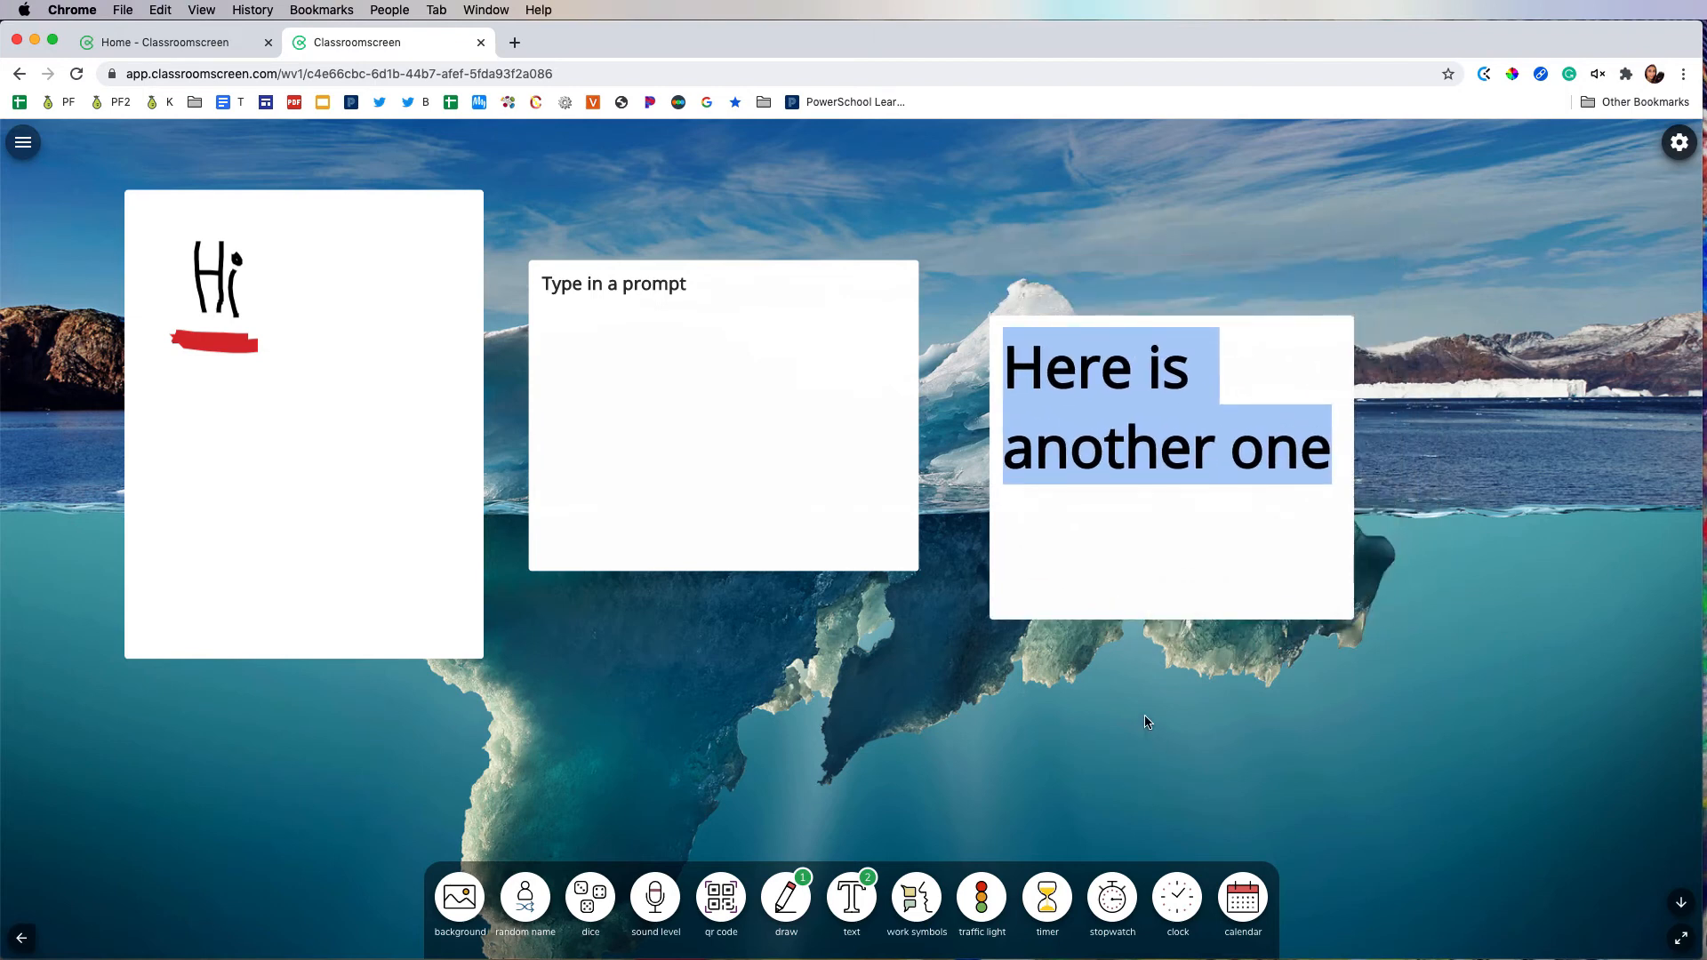
left_click(1242, 480)
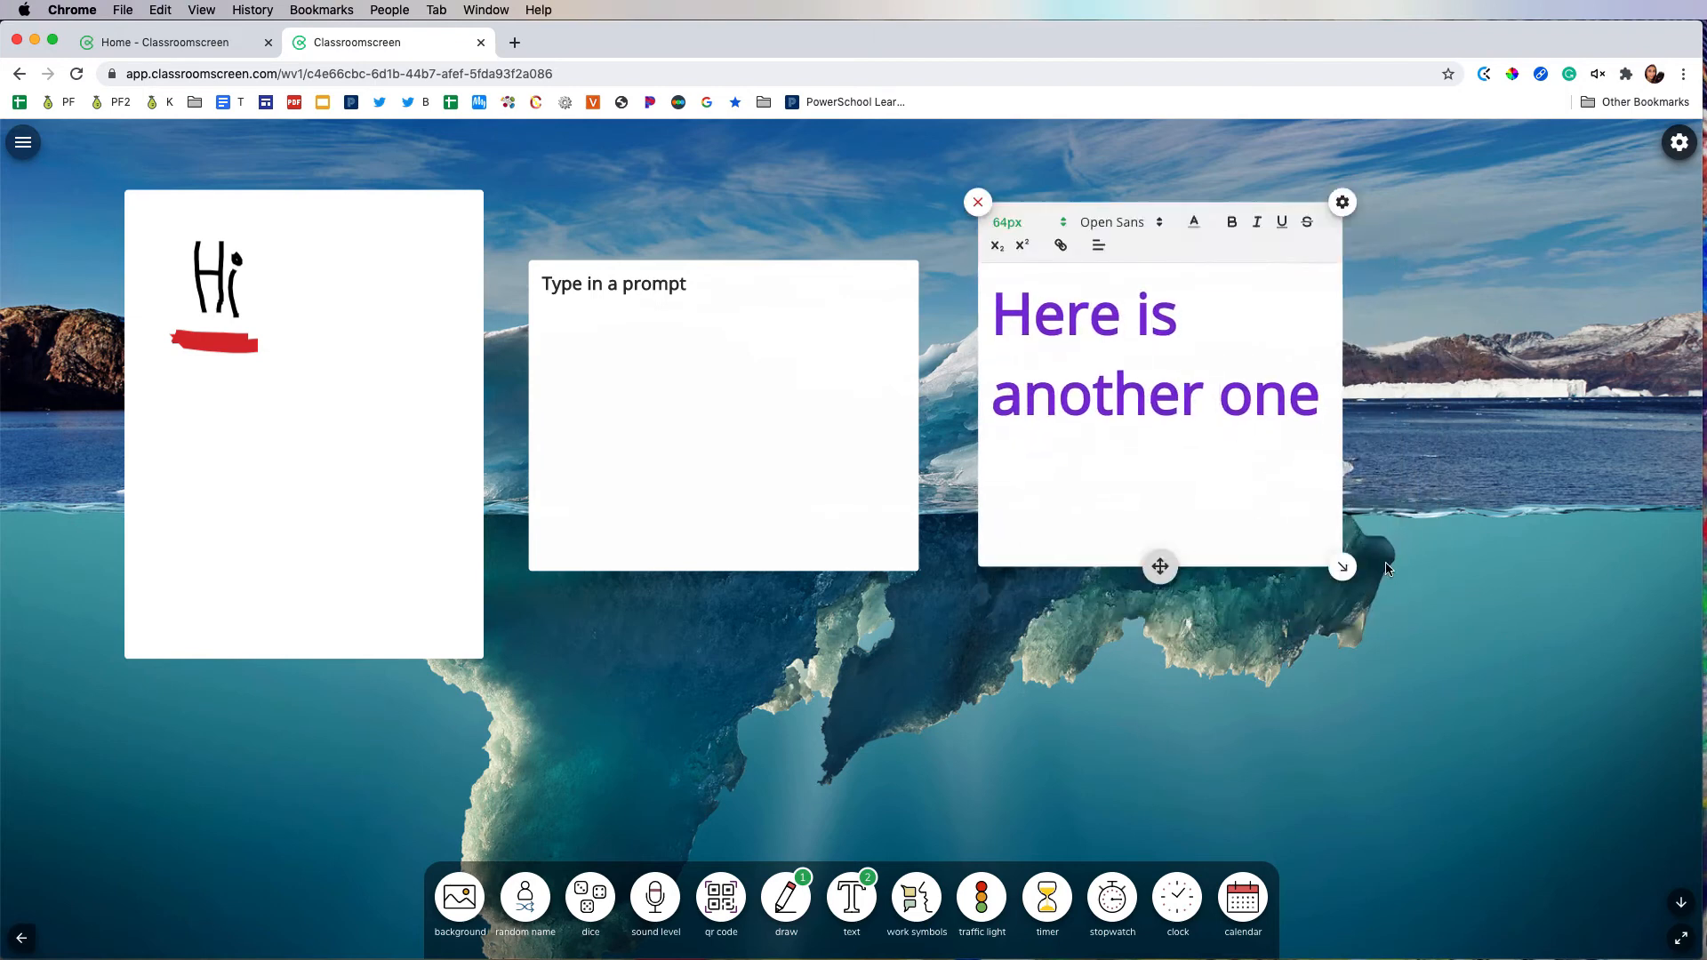
Step: Add a work symbols widget over the prompt box and switch through its symbols to ask neighbor and work together
left_click(908, 896)
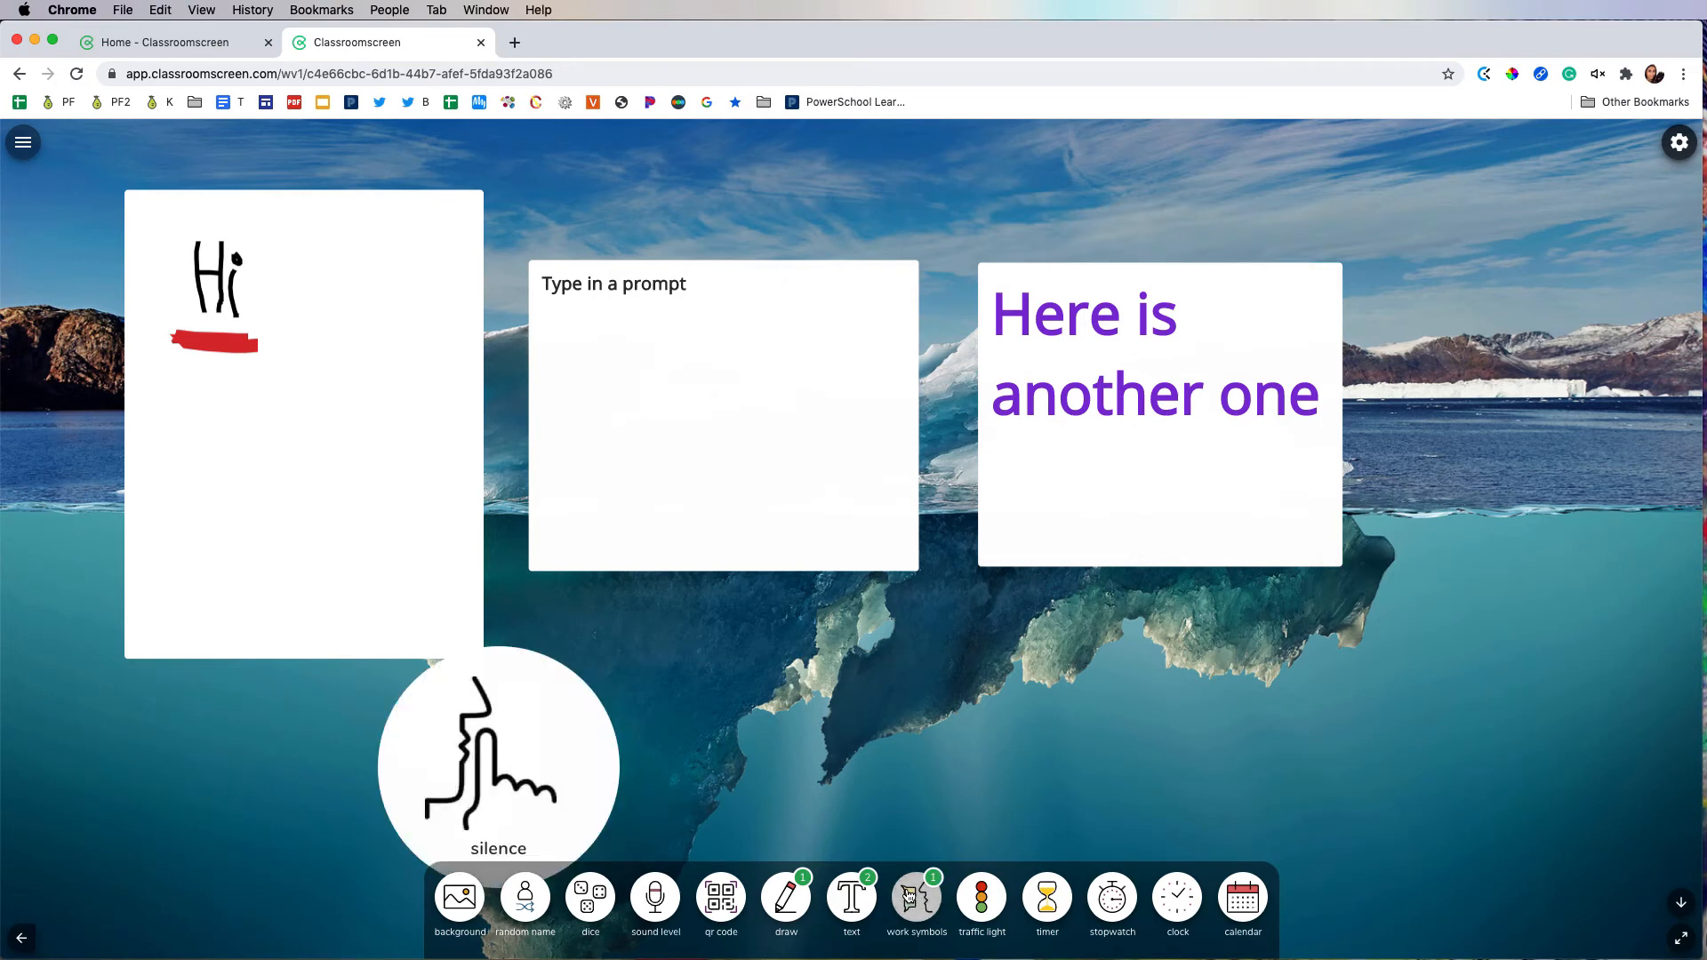
left_click_drag(579, 743, 805, 452)
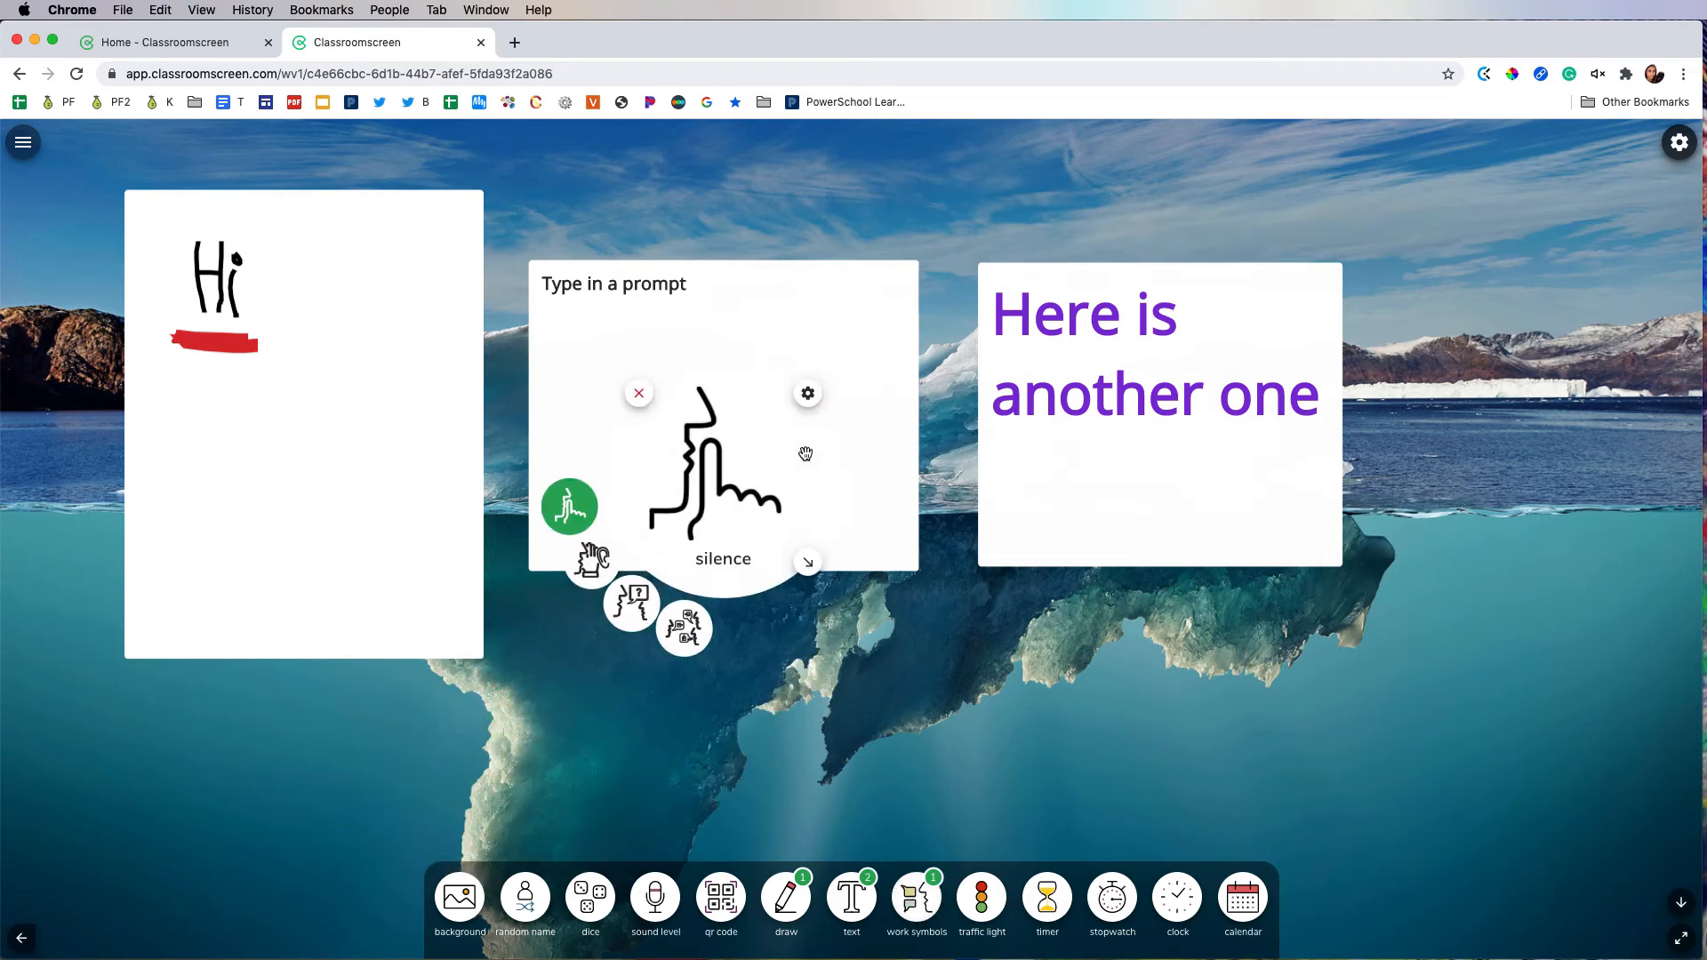
left_click(591, 565)
left_click(623, 602)
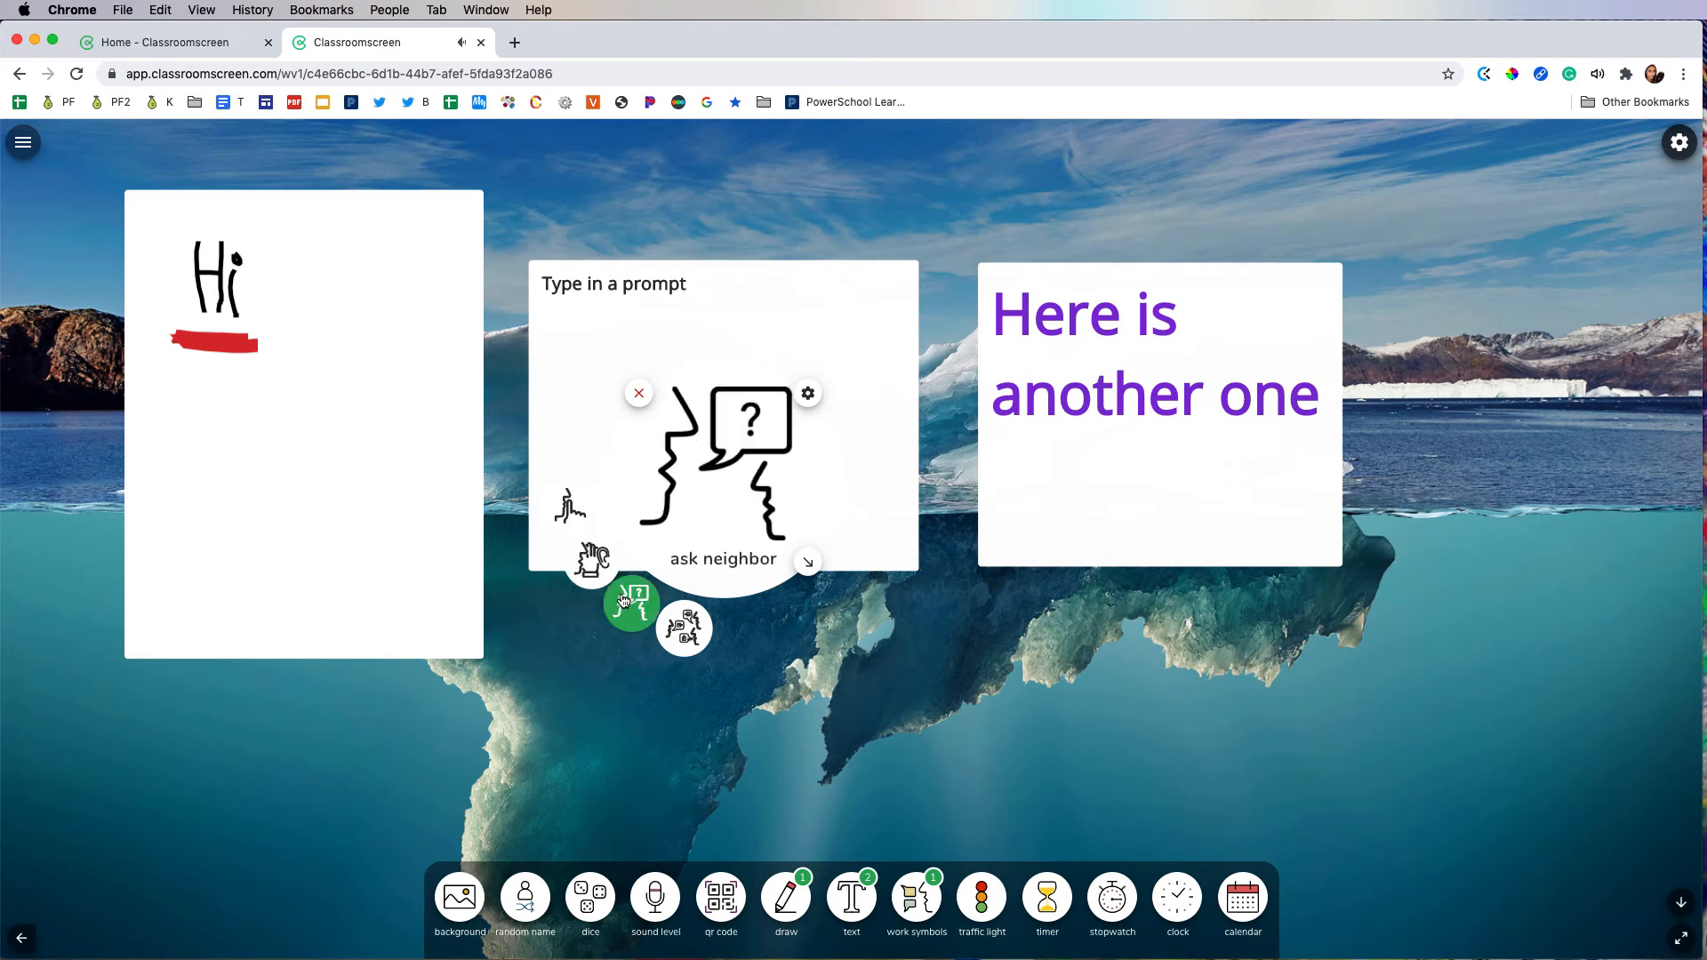
left_click(680, 637)
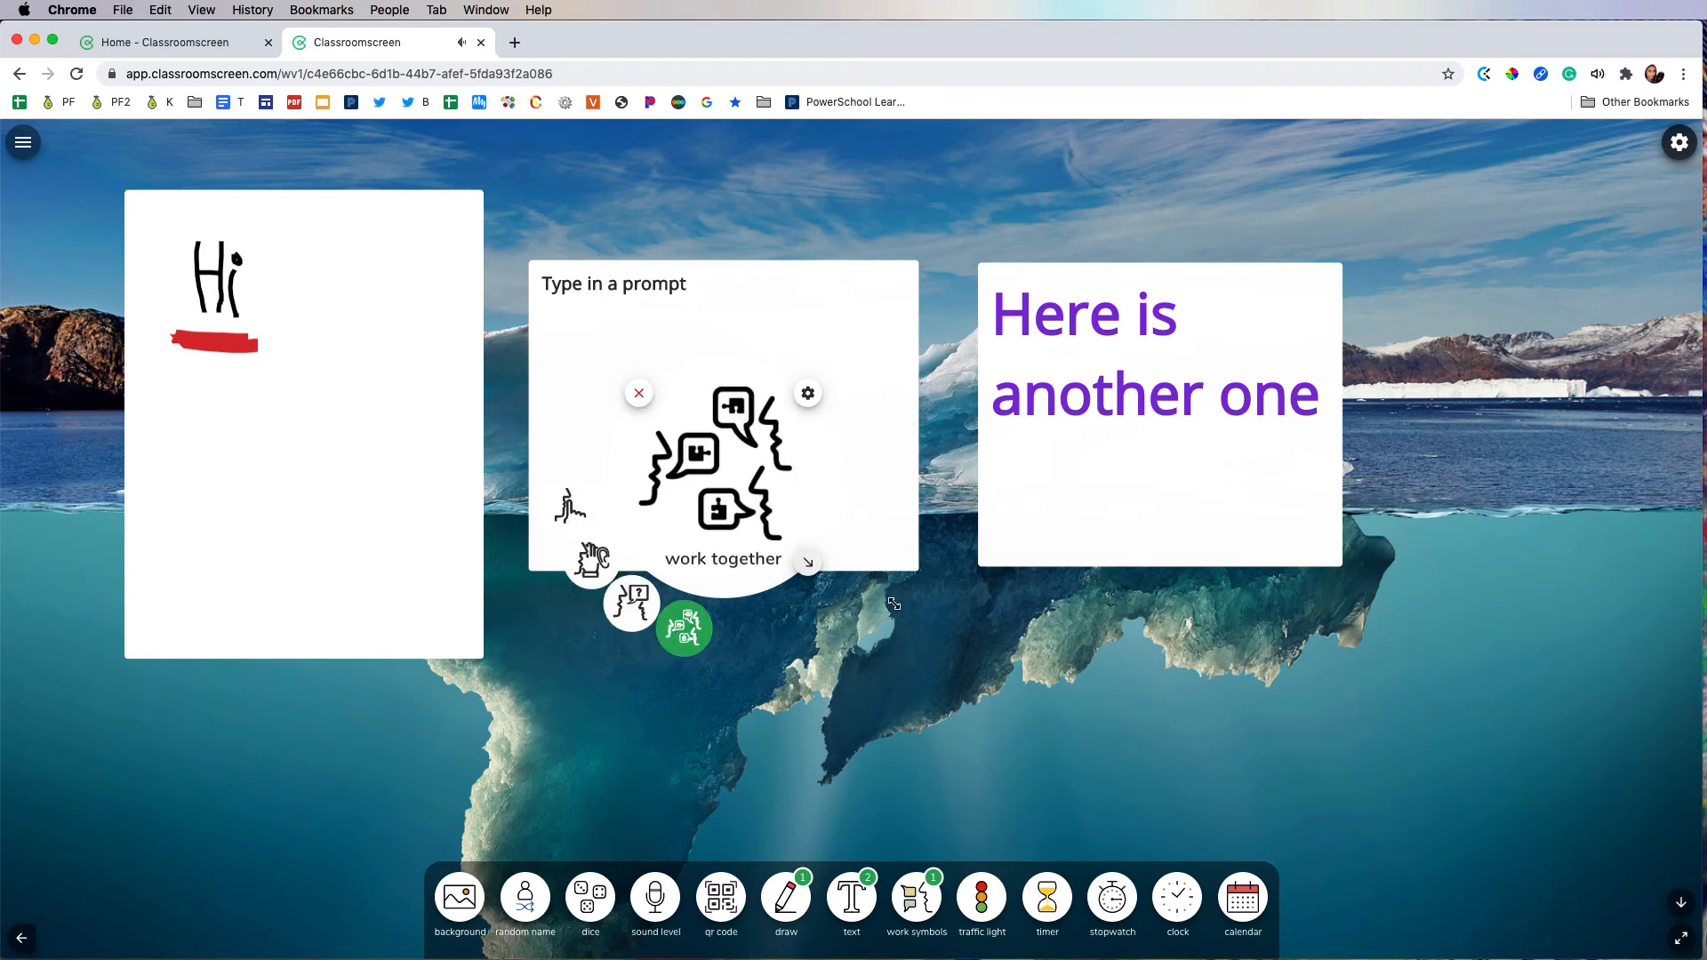
Step: Enlarge the work together symbol and remove the work symbols widget
left_click_drag(893, 603, 1036, 670)
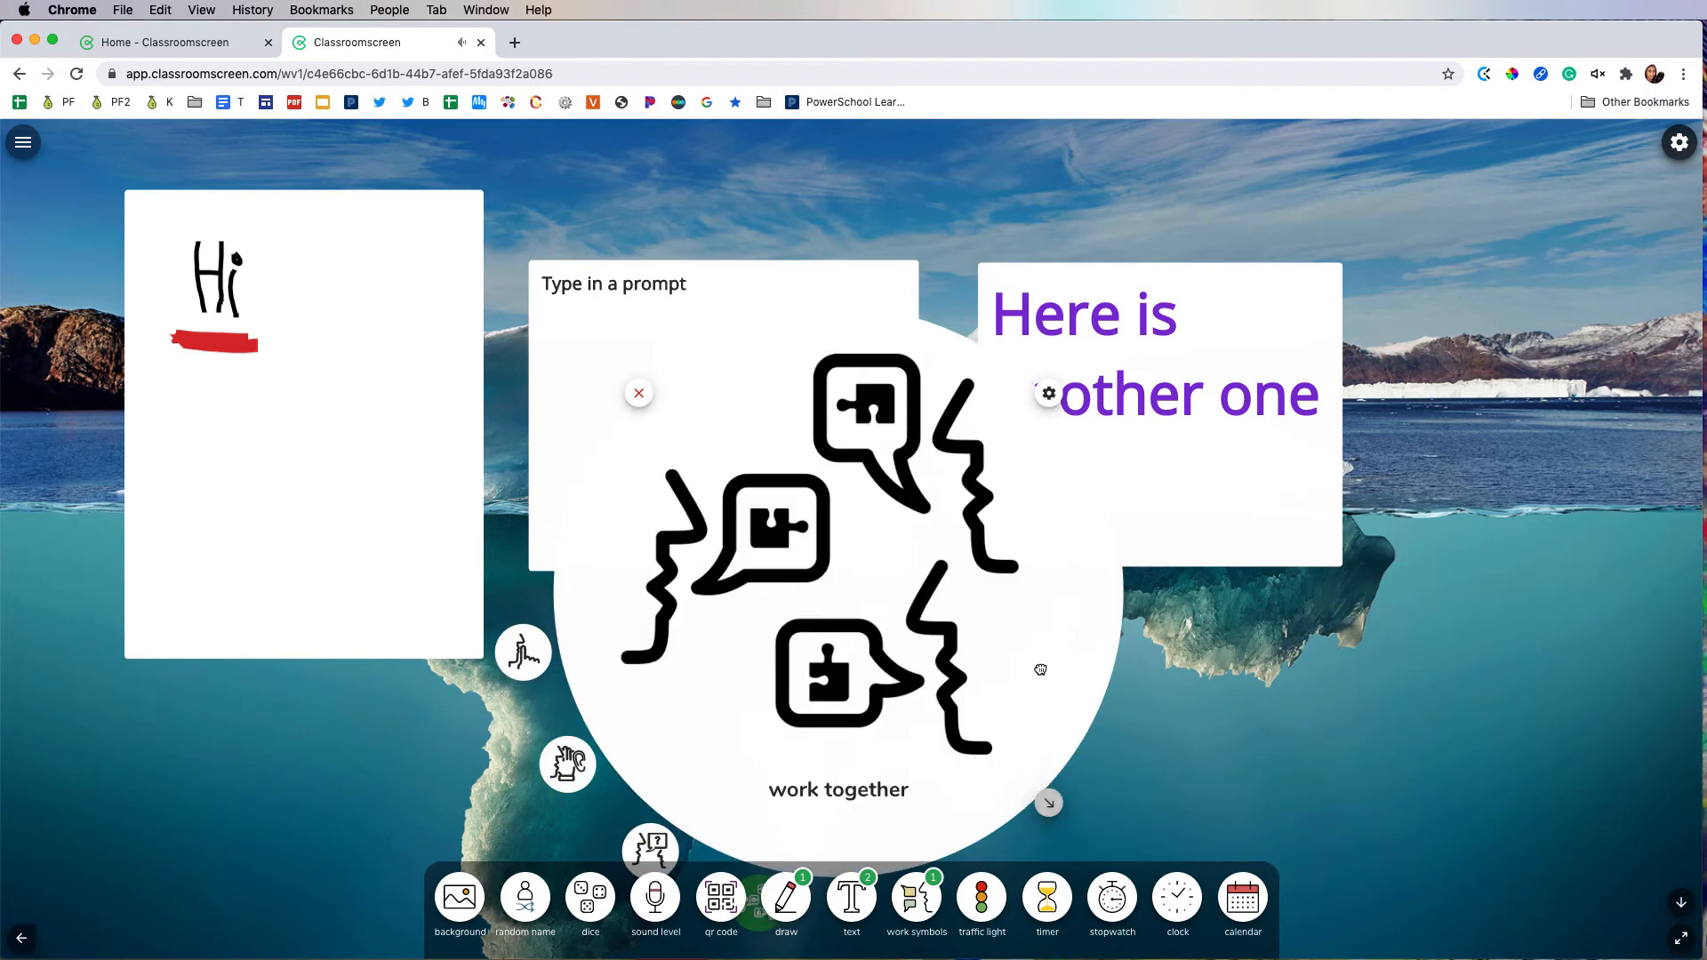
left_click(638, 393)
Step: Add a traffic light widget, switch through its lights to amber and green, and remove it
left_click(974, 900)
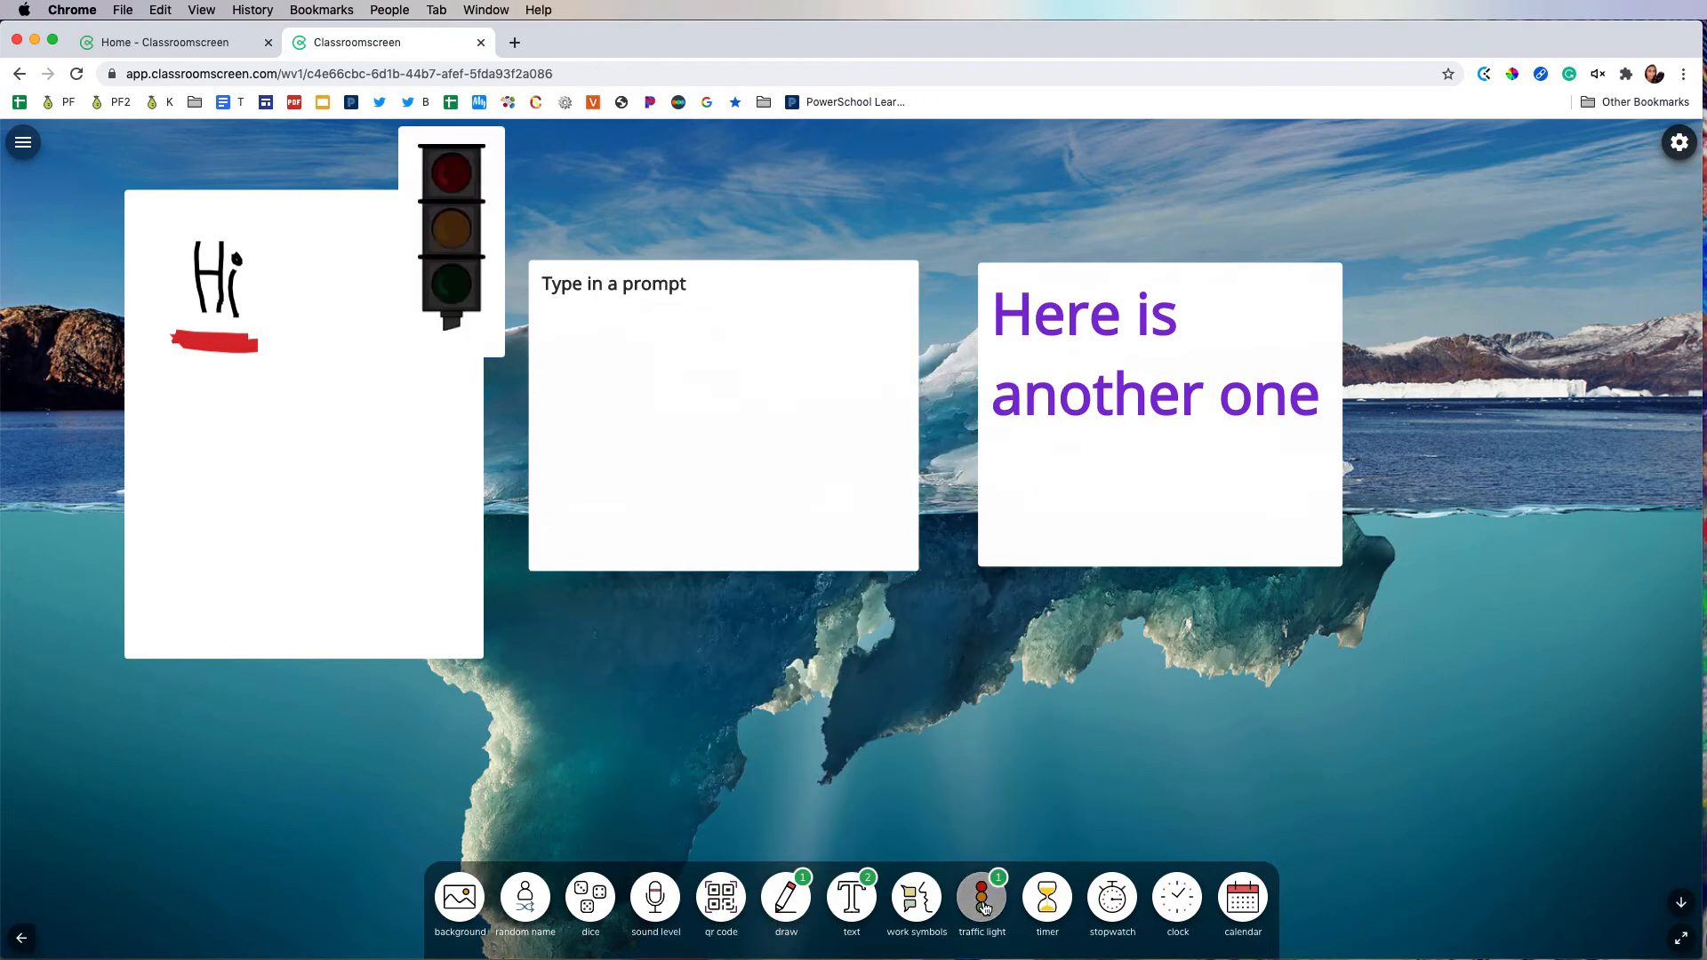
left_click(443, 192)
left_click(454, 230)
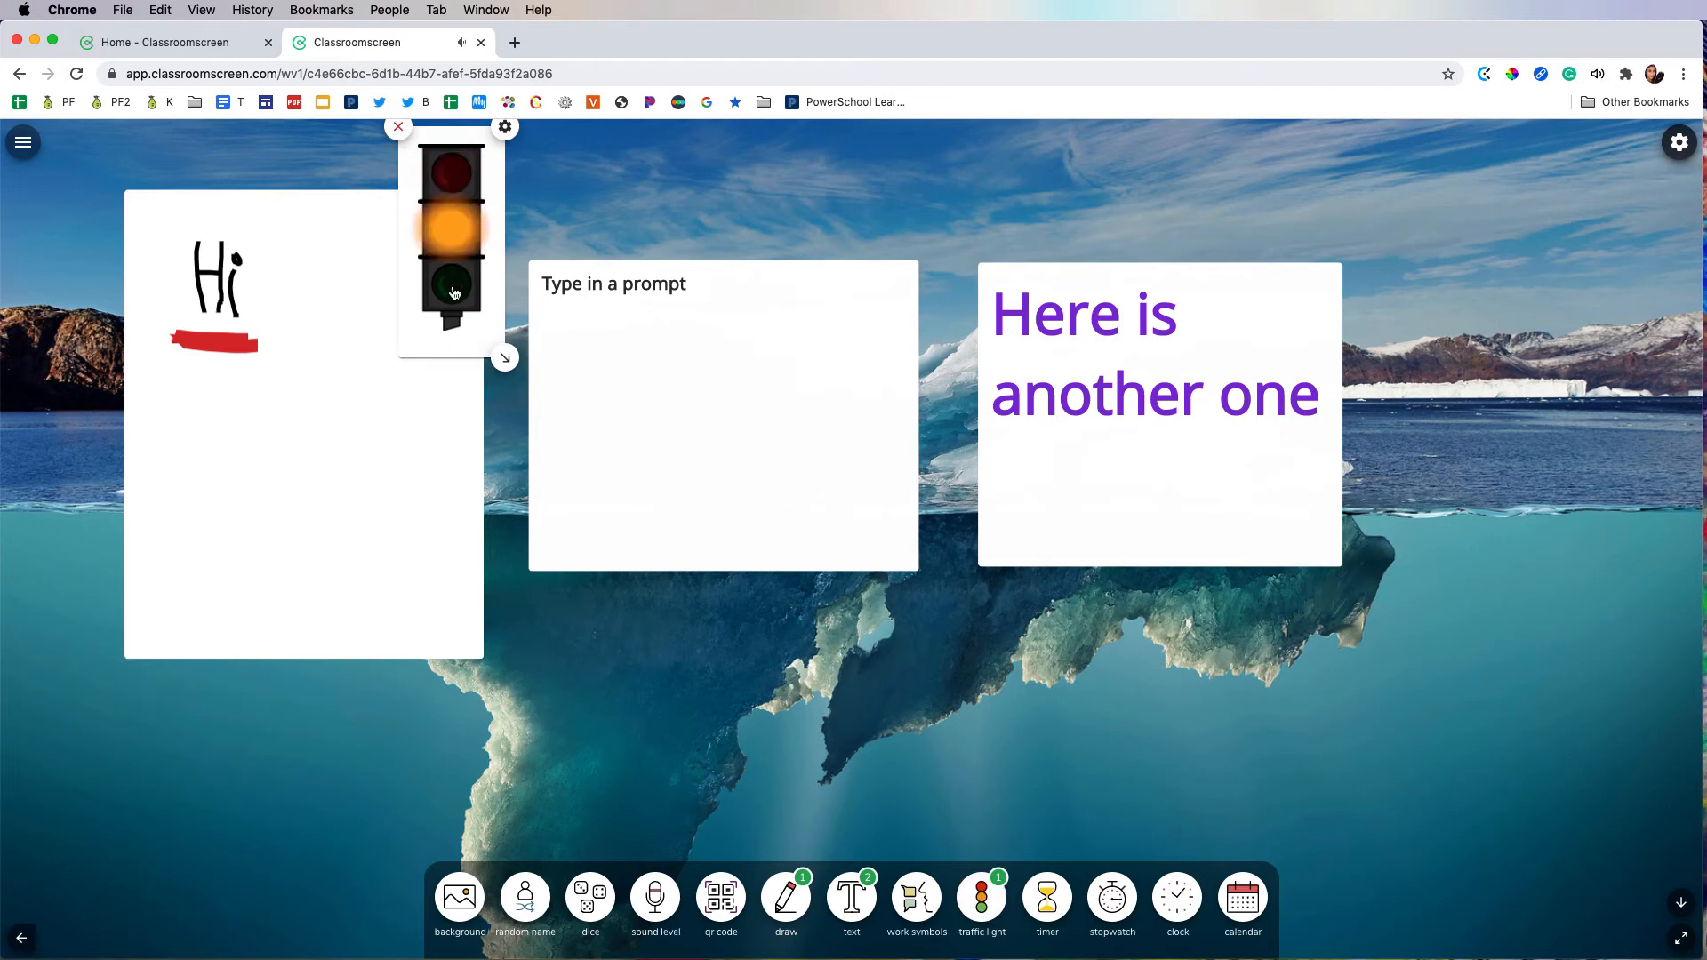
left_click(452, 289)
left_click(399, 127)
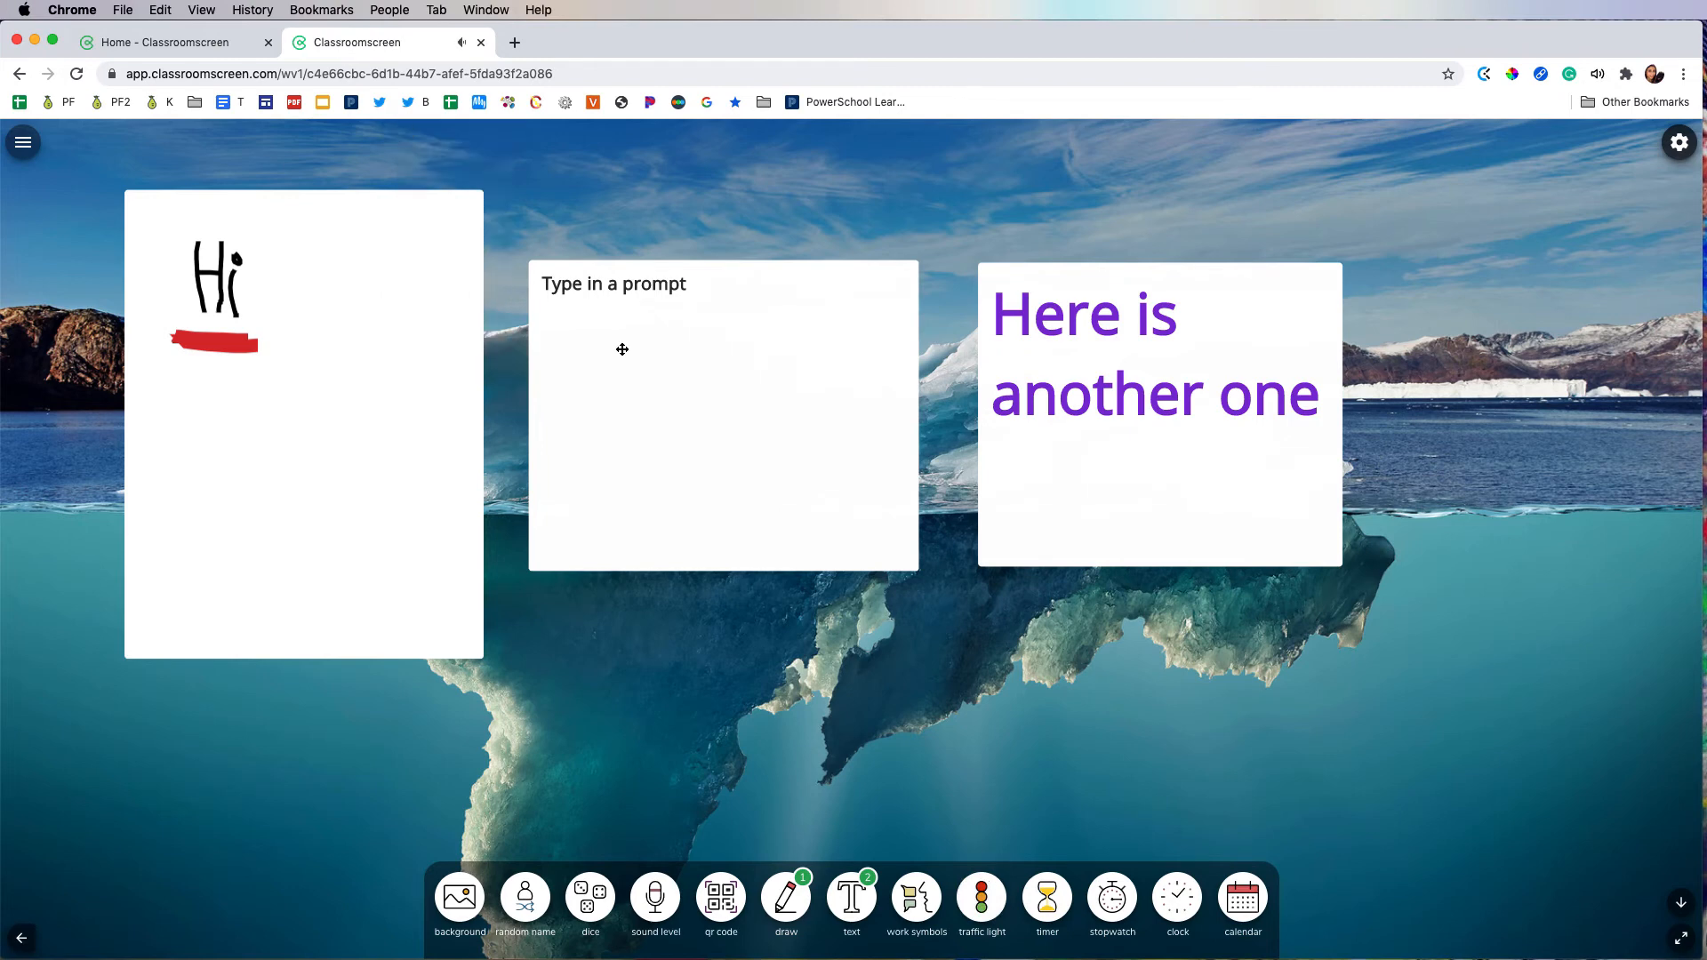
Step: Add a timer below the text boxes, set it to 5 minutes and start the countdown
left_click(1047, 900)
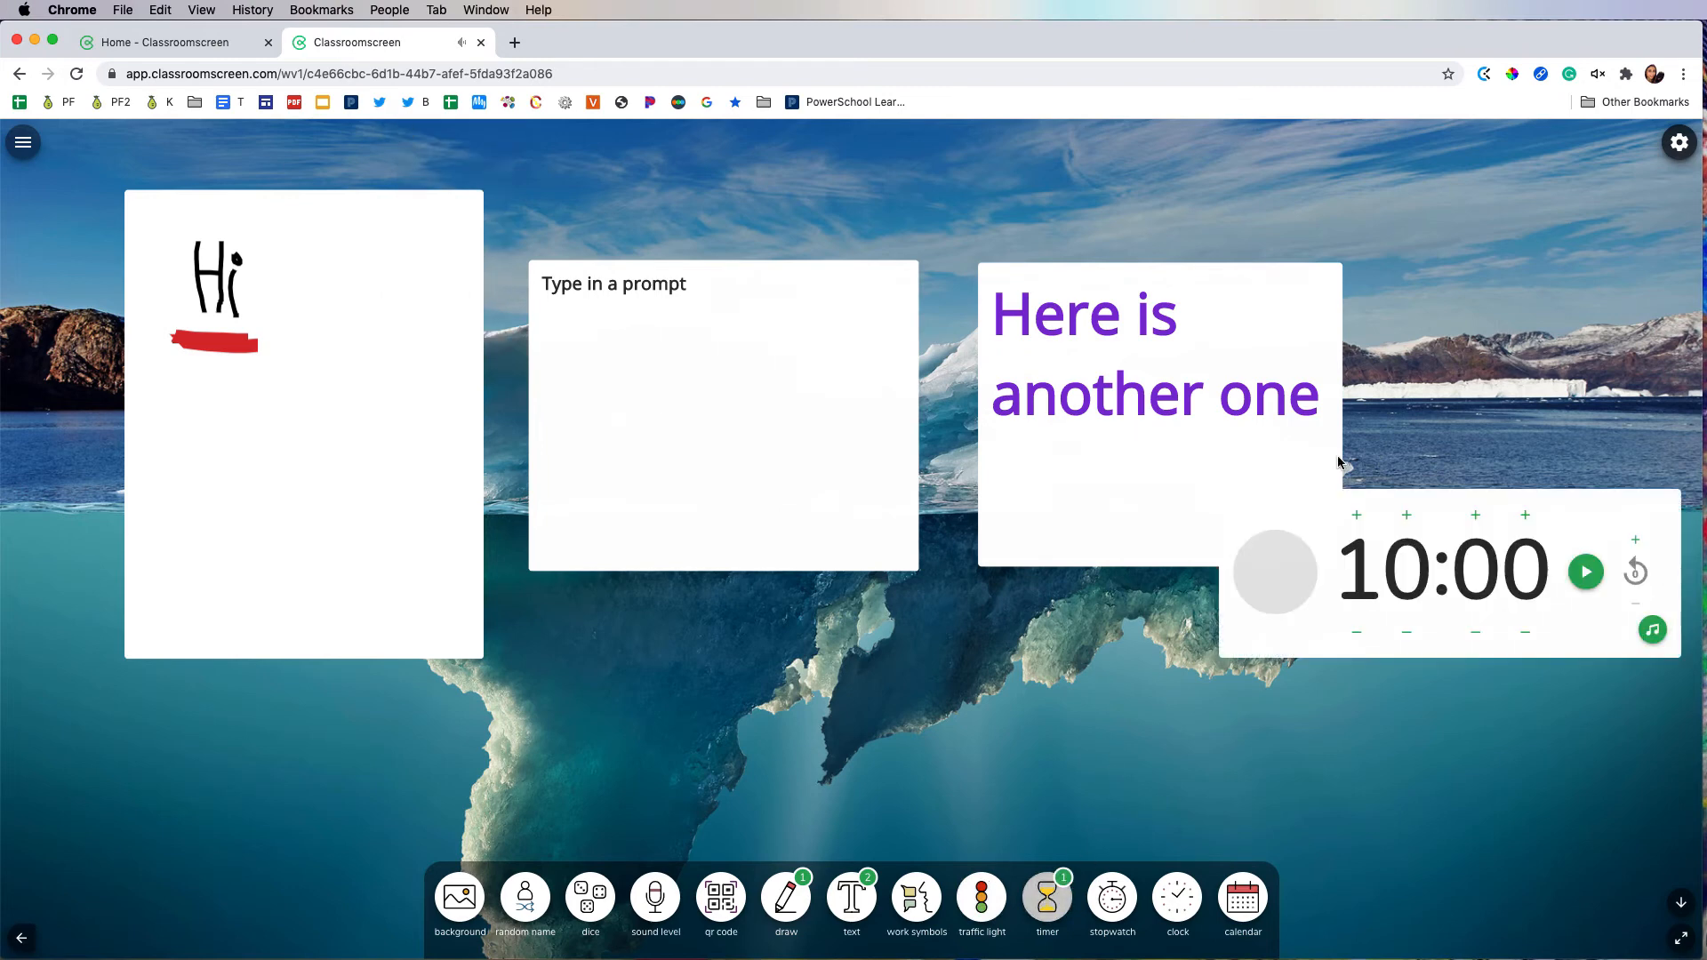
left_click_drag(1579, 495, 1073, 636)
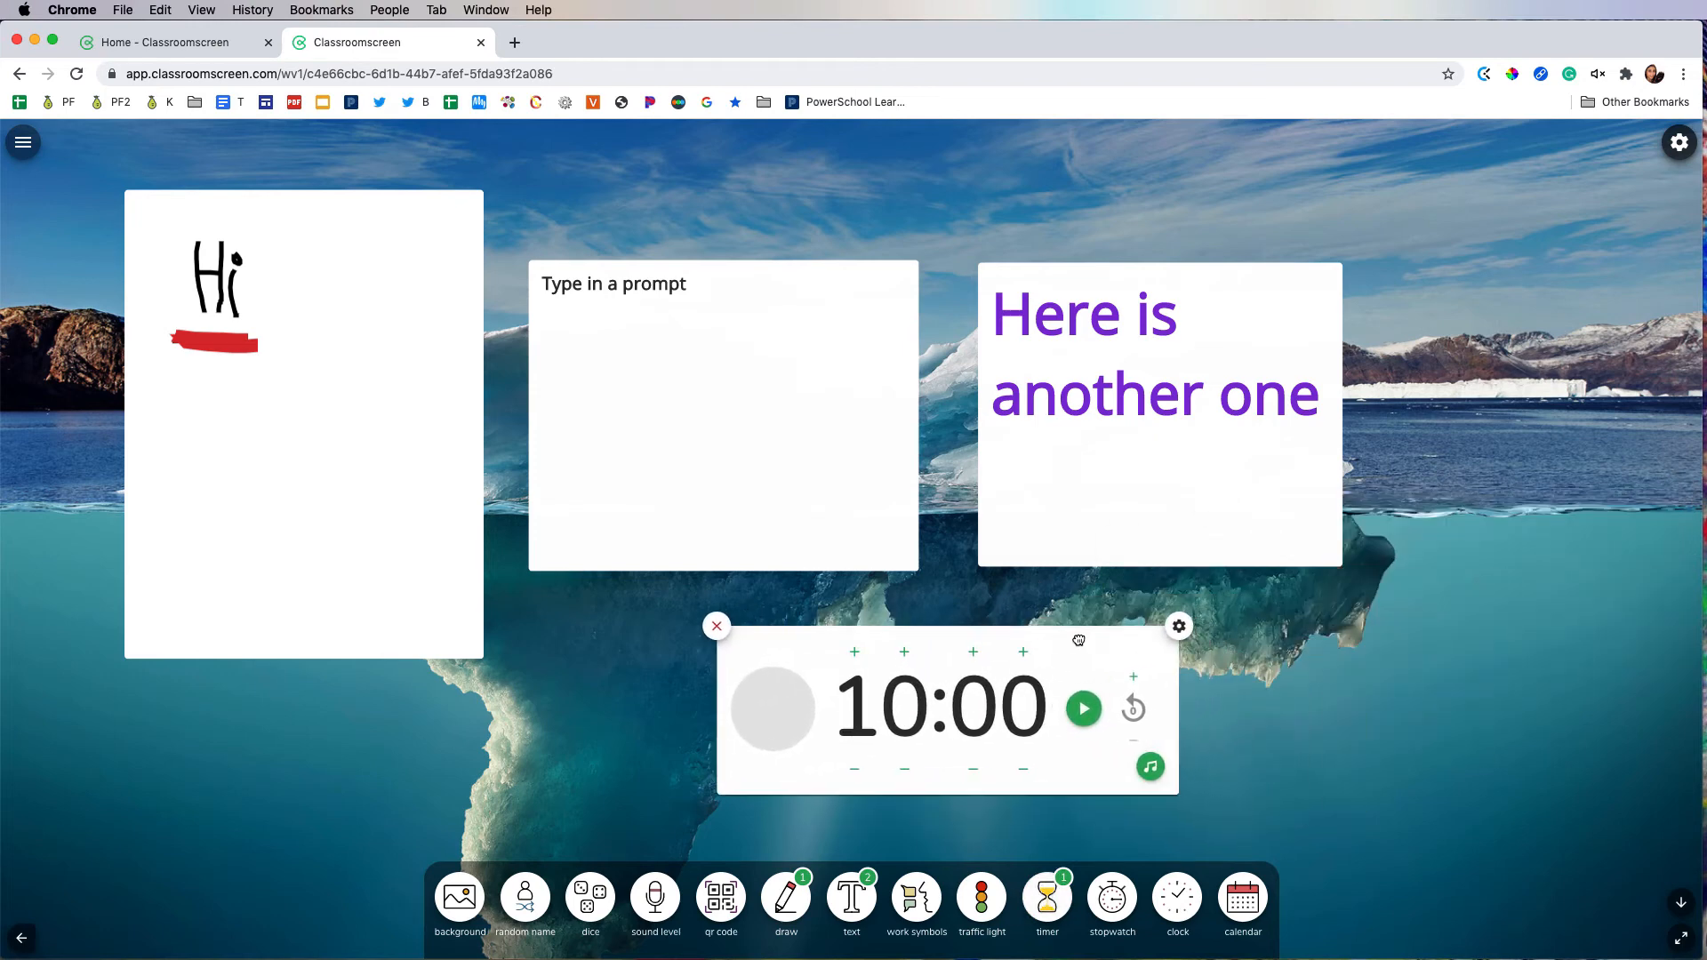
left_click(904, 769)
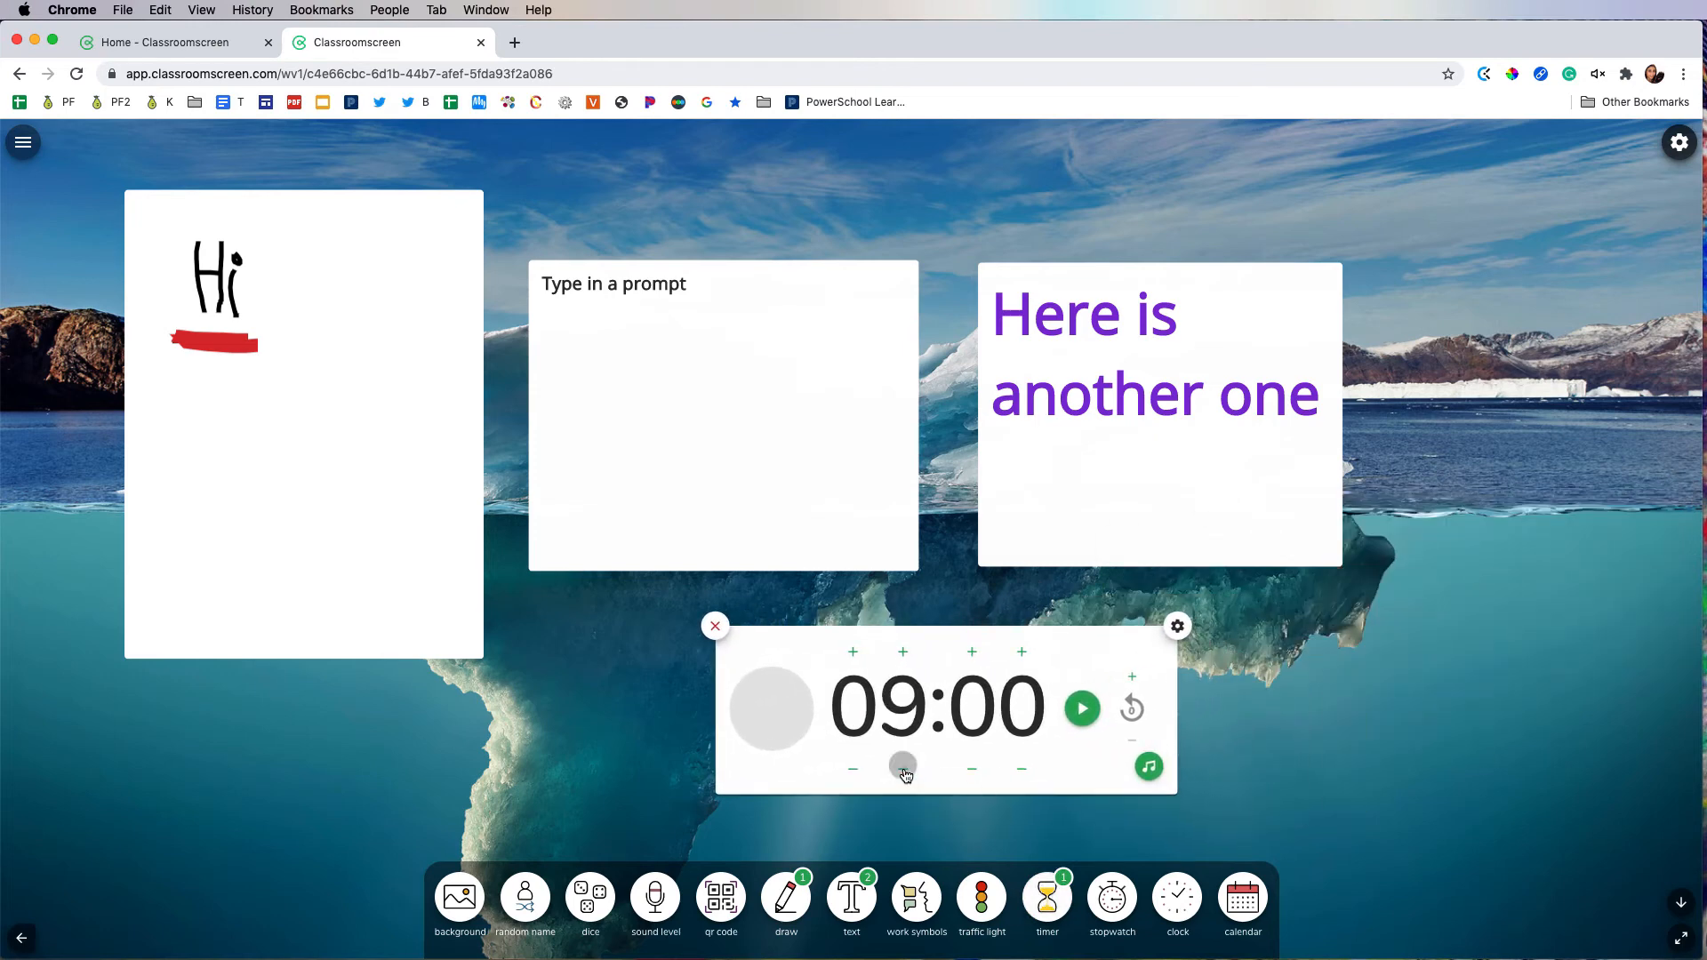
left_click(905, 770)
left_click(904, 770)
left_click(904, 770)
left_click(904, 770)
left_click(1093, 722)
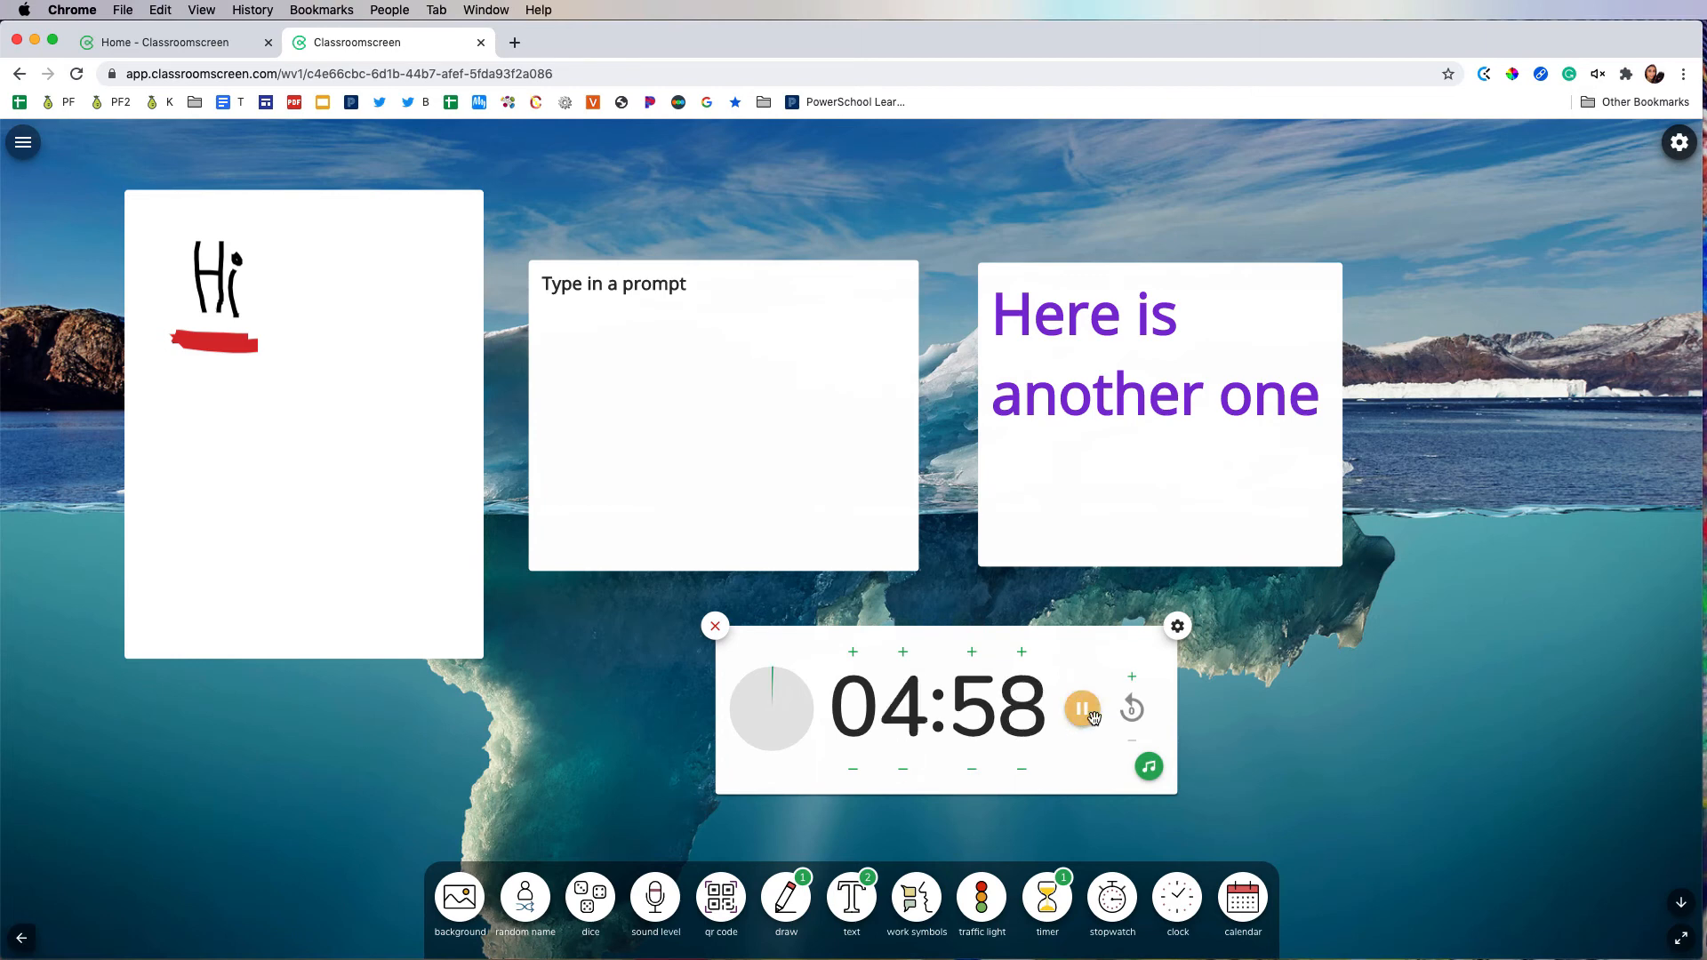
Step: Show the timer's alarm sound choices and remove the timer from the screen
left_click(1148, 770)
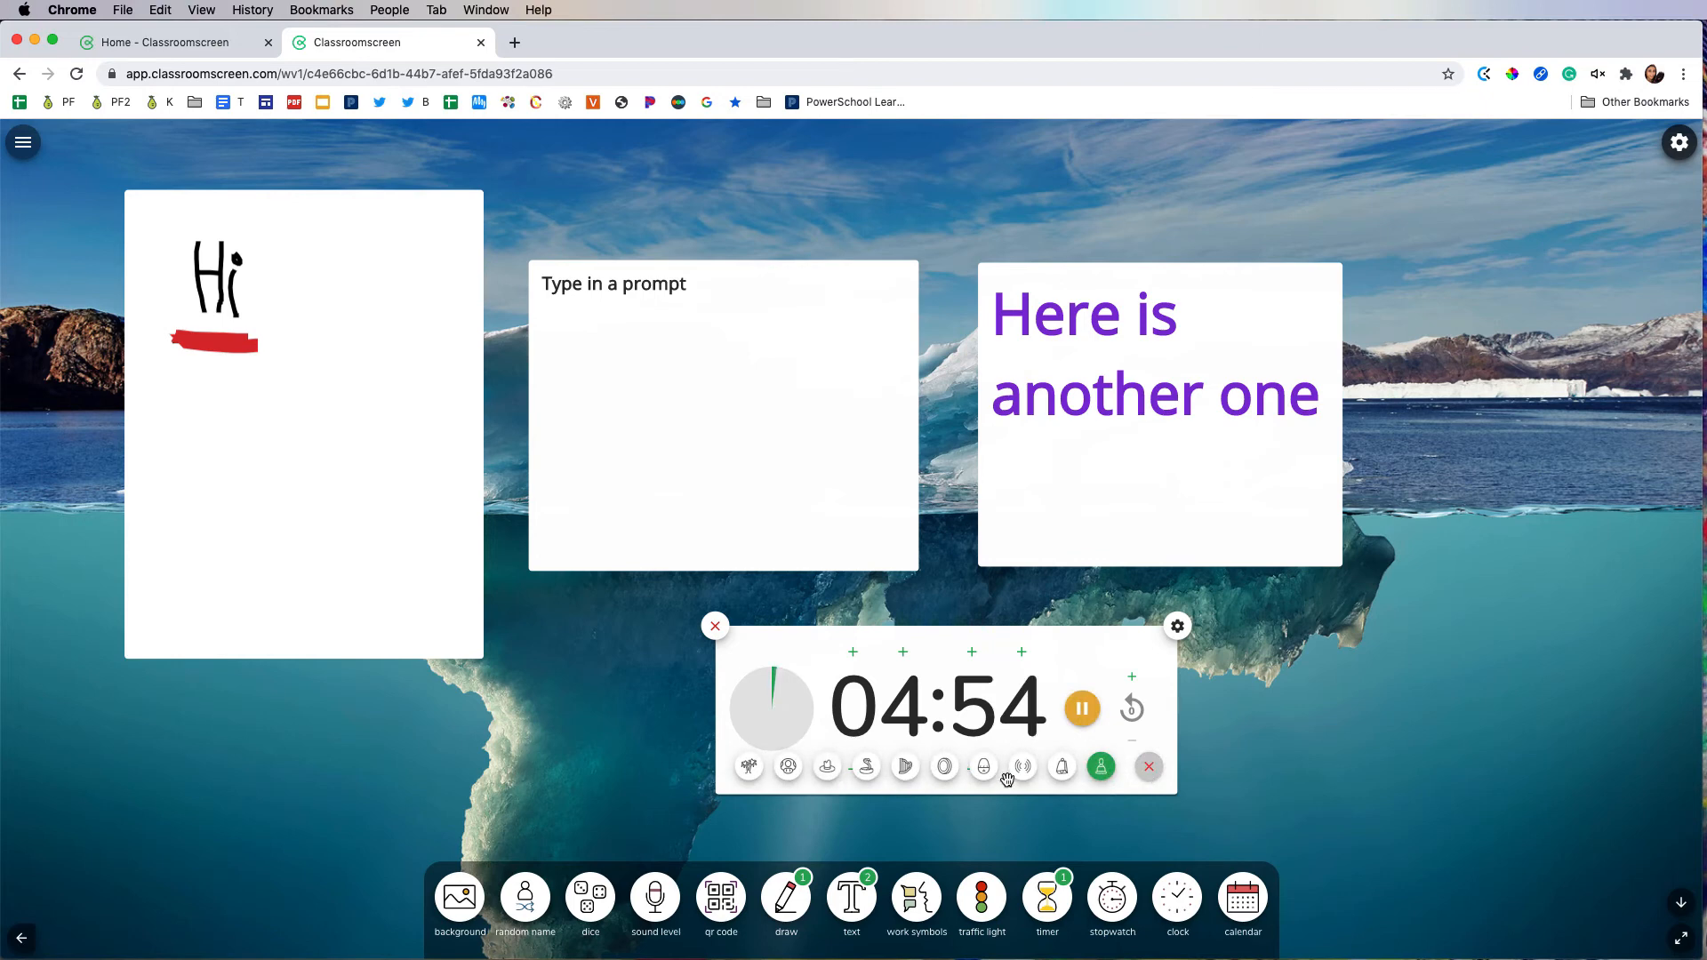
left_click(715, 628)
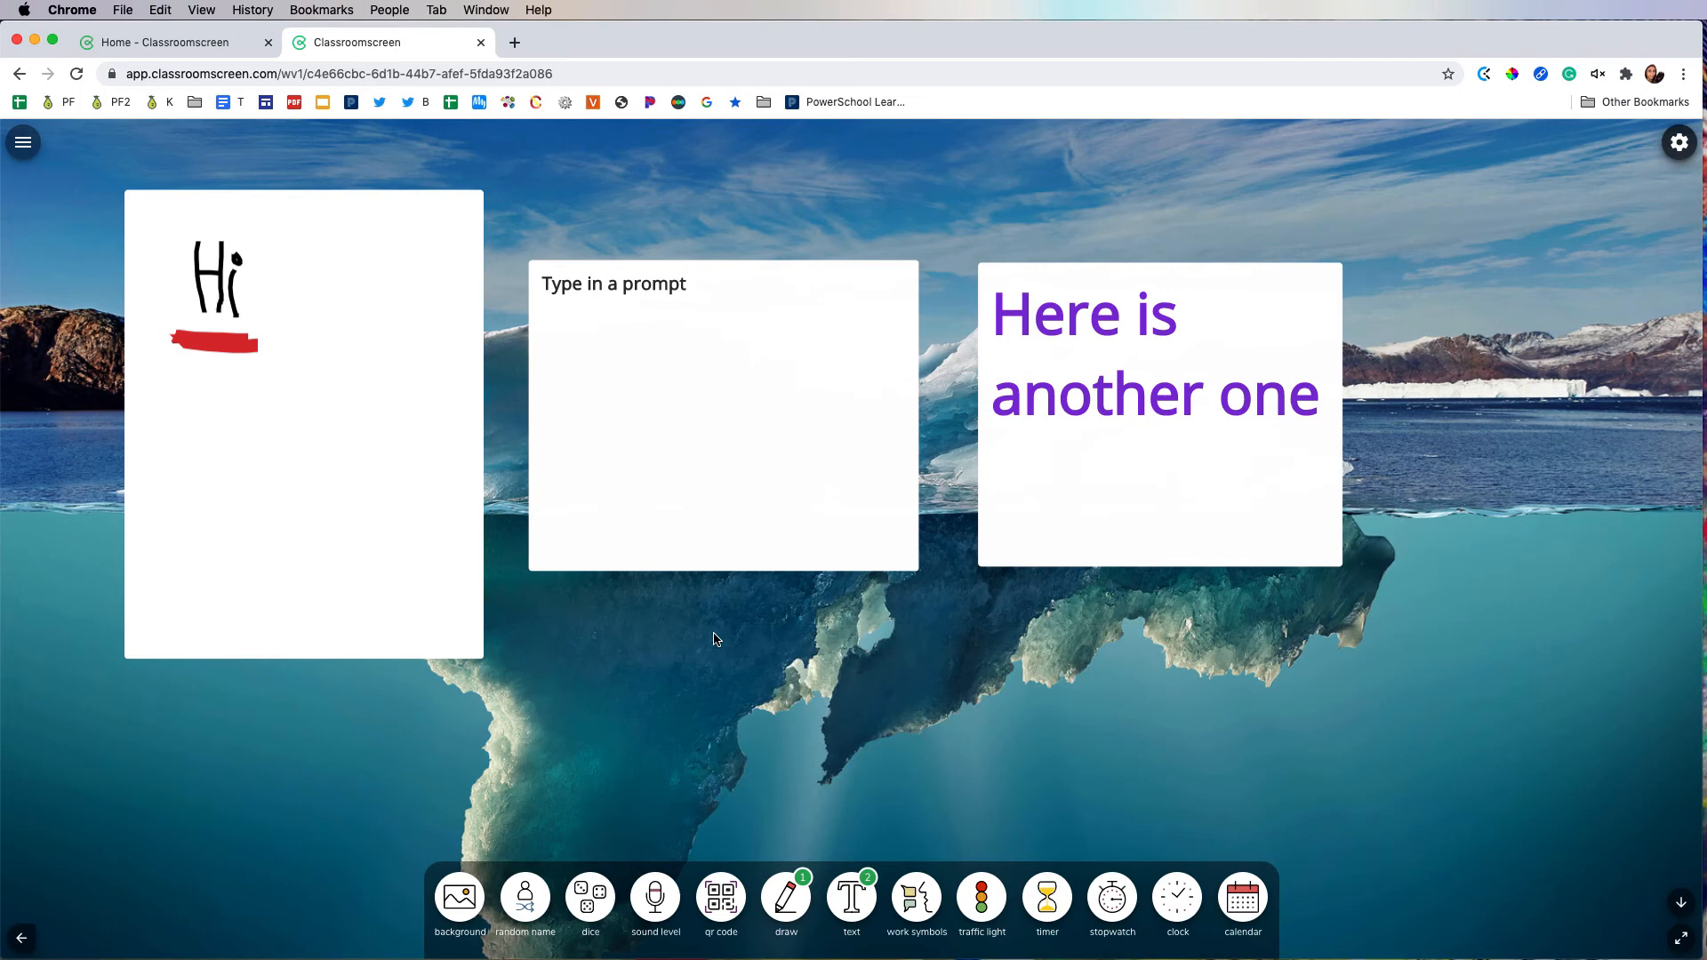
Step: Add a stopwatch widget, start it running and remove it
left_click(1097, 909)
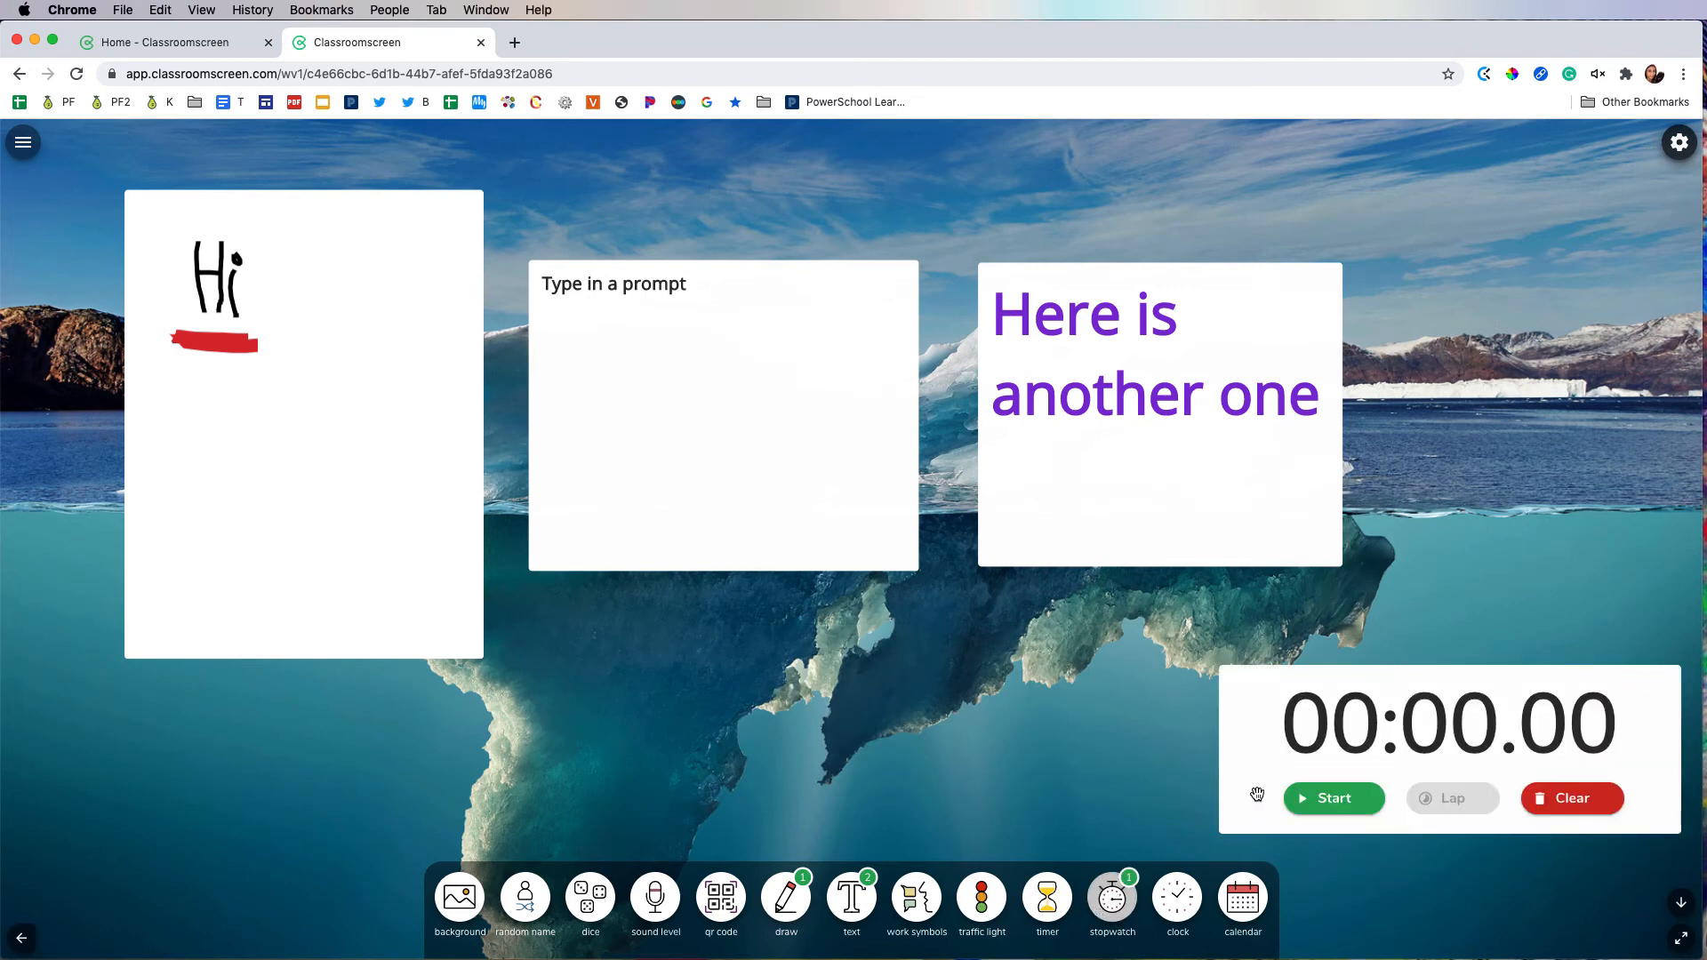
left_click(1349, 803)
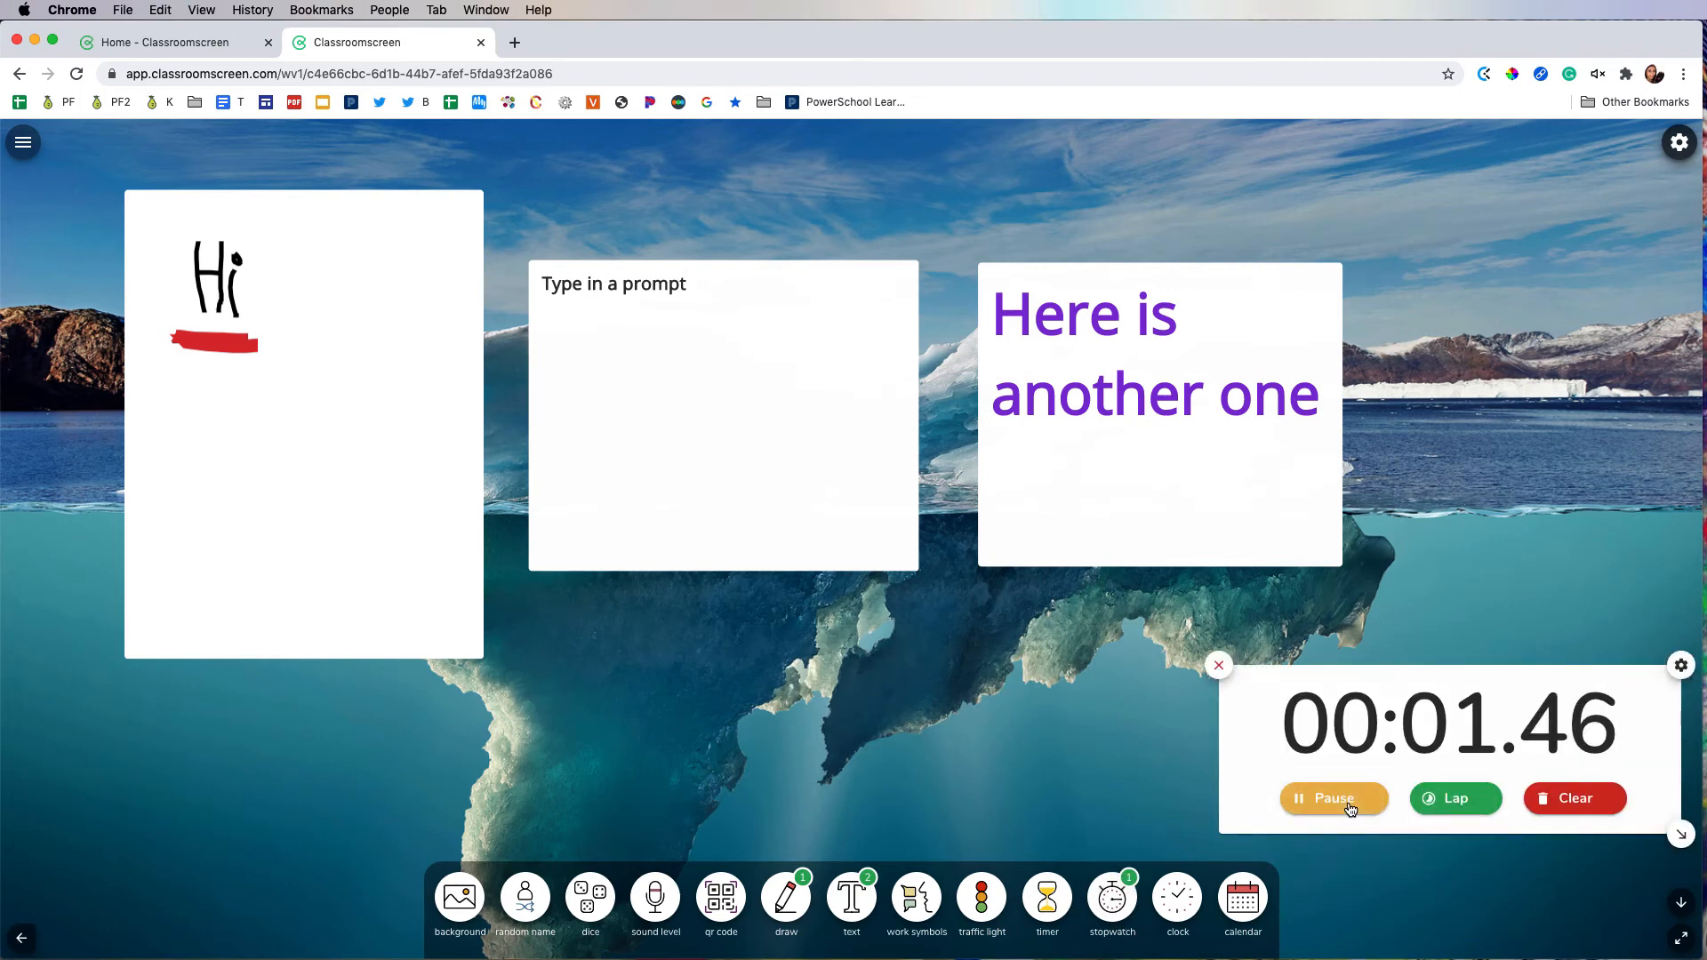
left_click(1212, 676)
Step: Add two clock widgets to the screen
left_click(1168, 907)
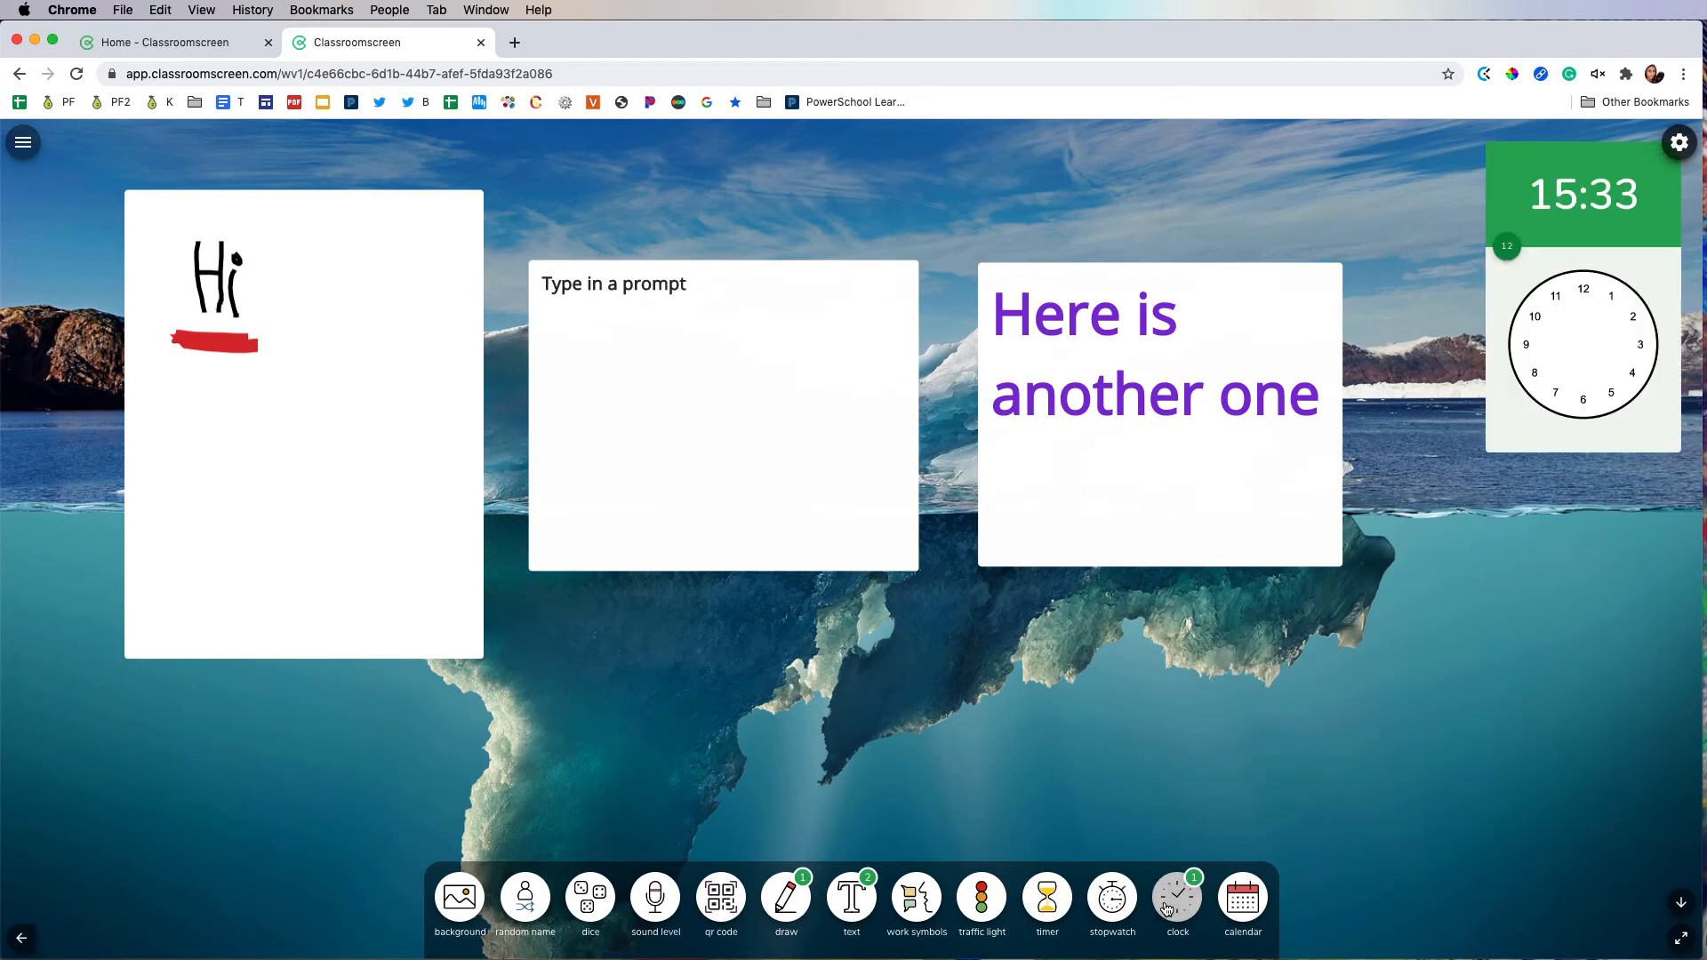
left_click(1168, 907)
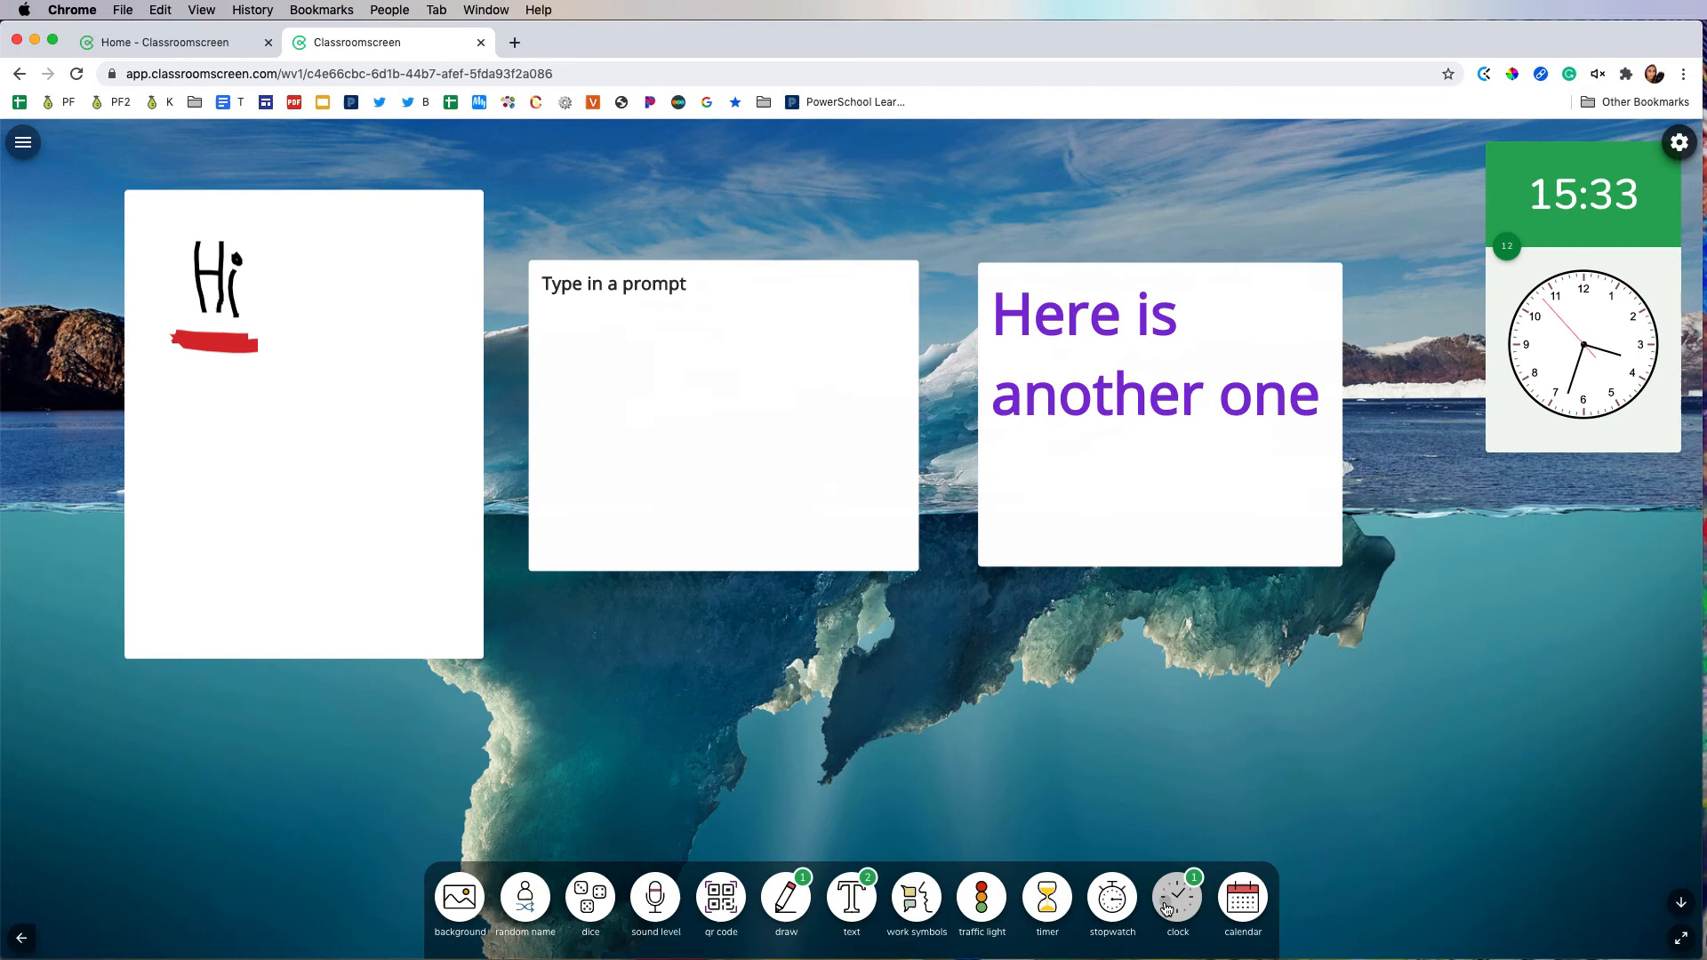
Step: Add a calendar widget to the screen, and remove both the calendar and the two clock widgets
left_click(1241, 902)
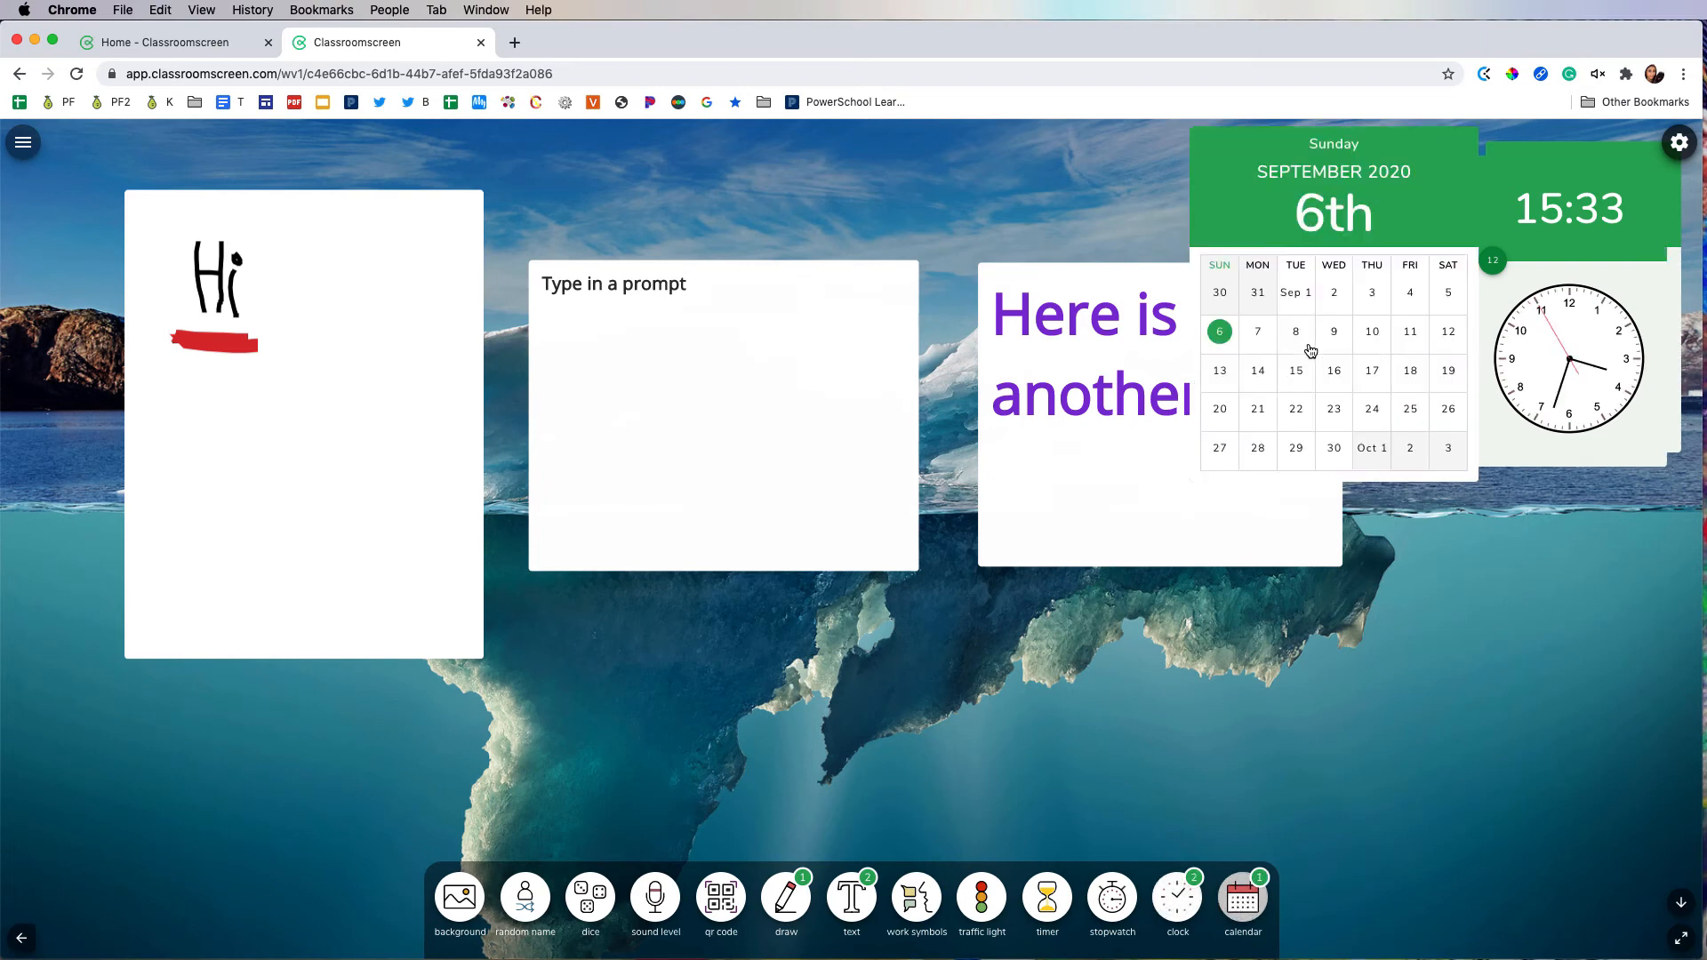
left_click_drag(1364, 216, 1321, 230)
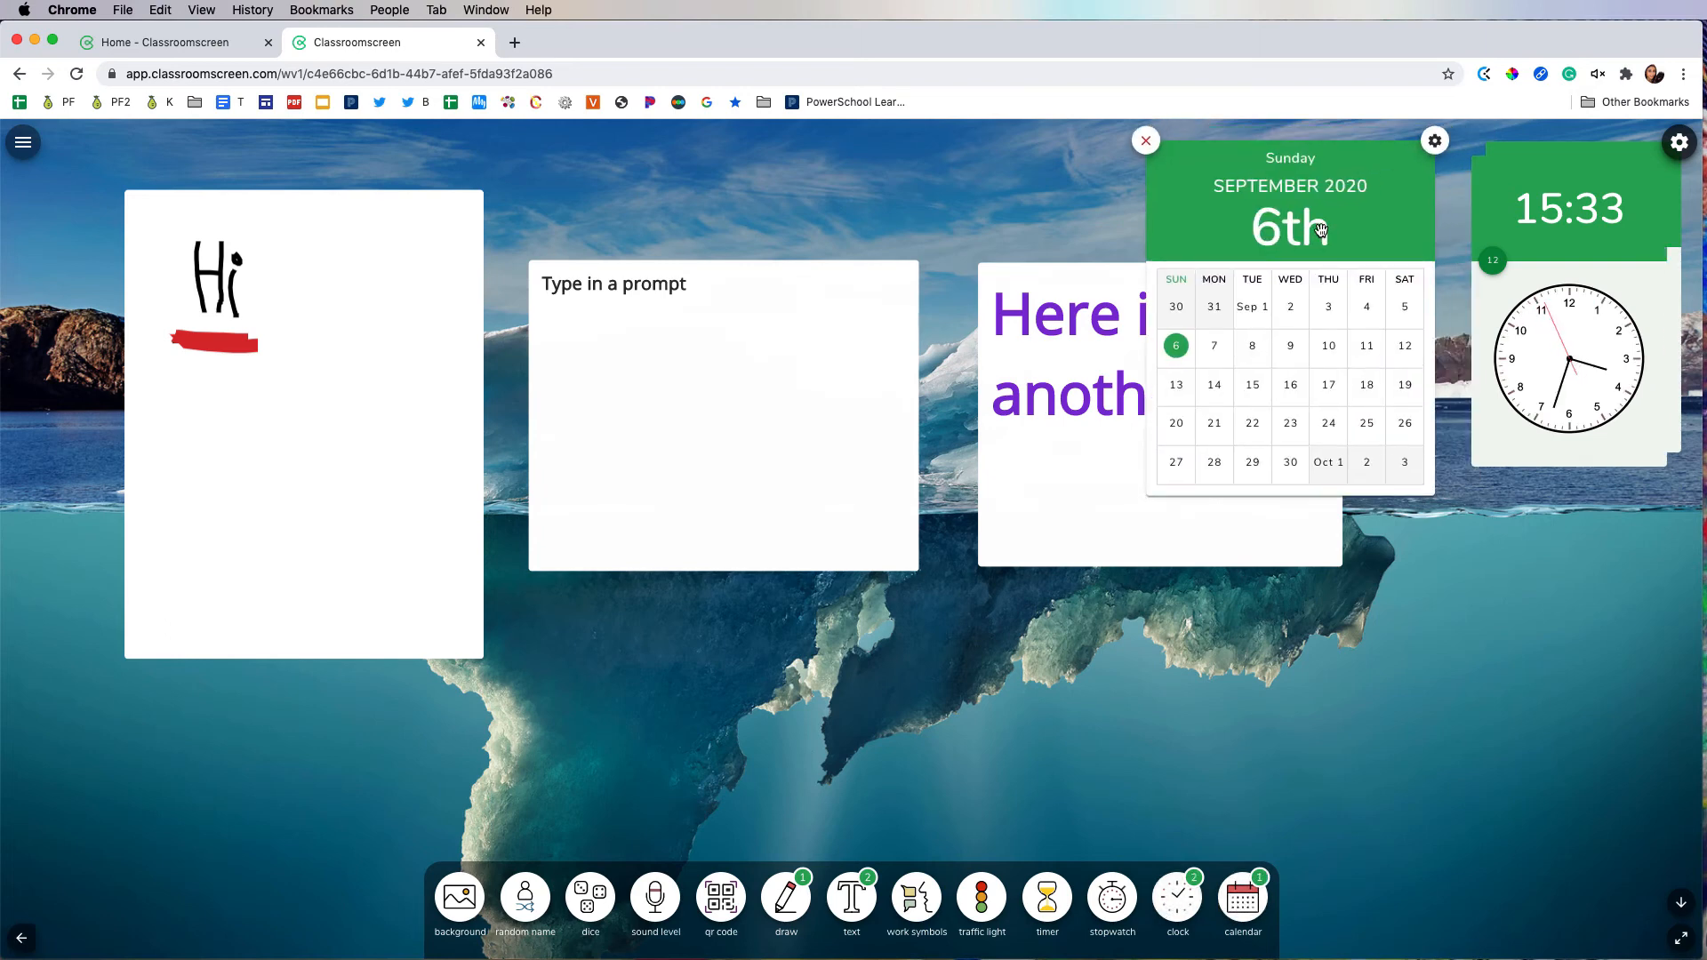
left_click(1146, 142)
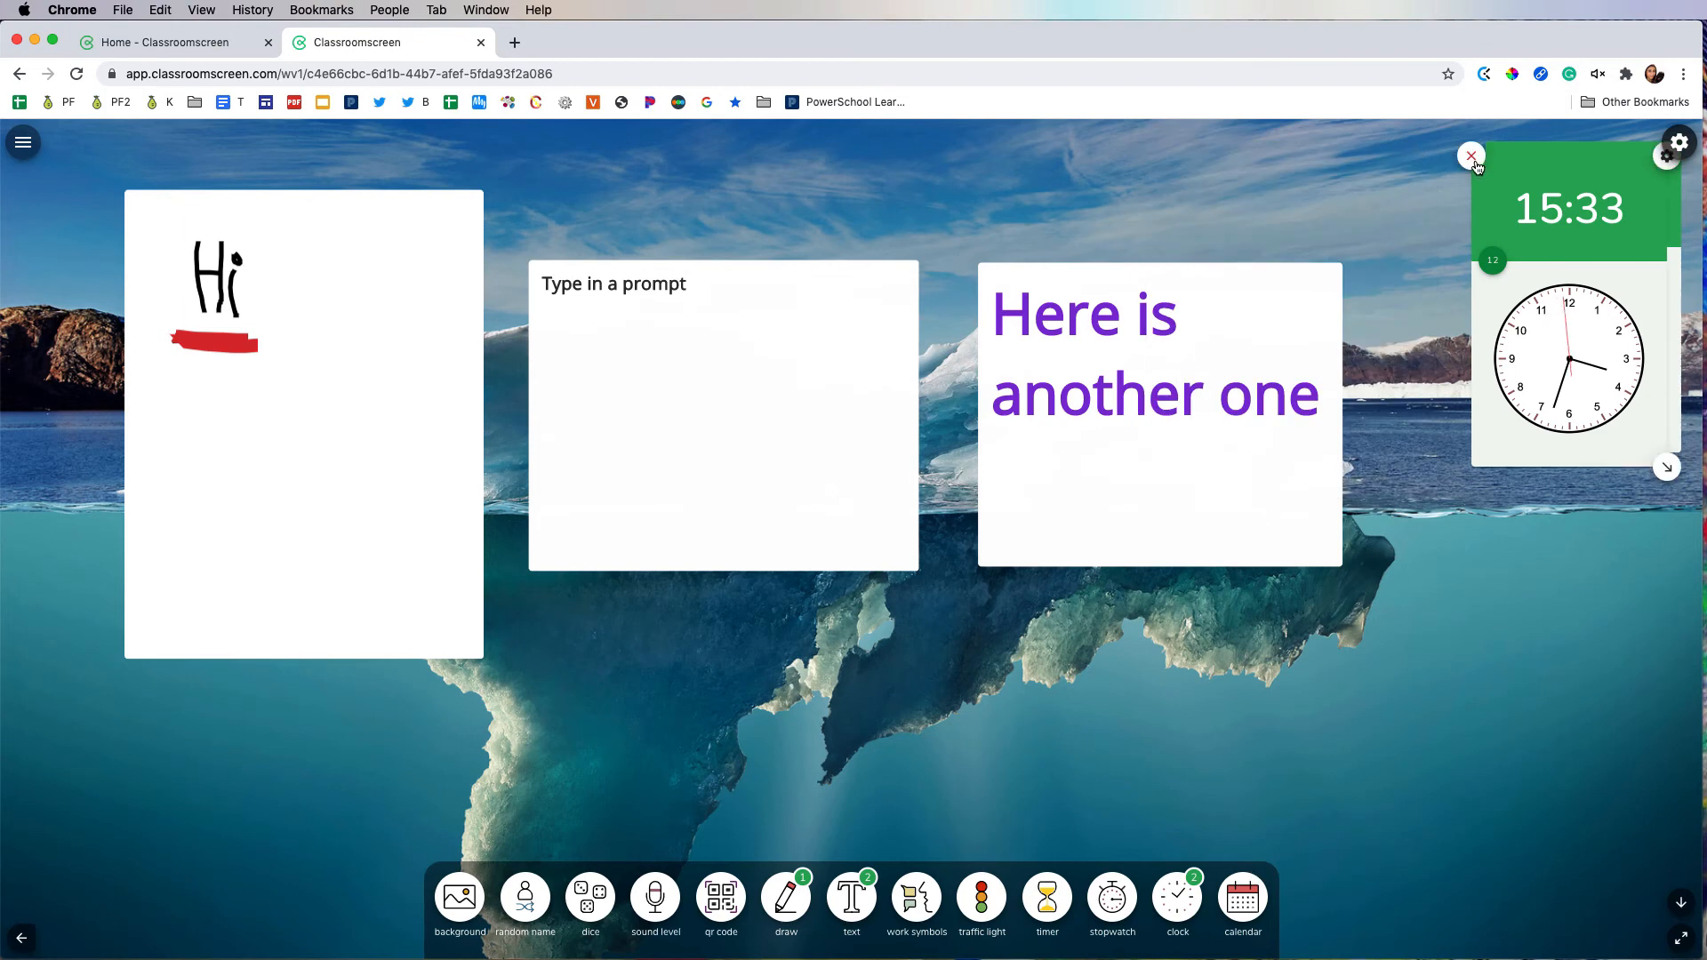
left_click(1474, 155)
left_click(1482, 152)
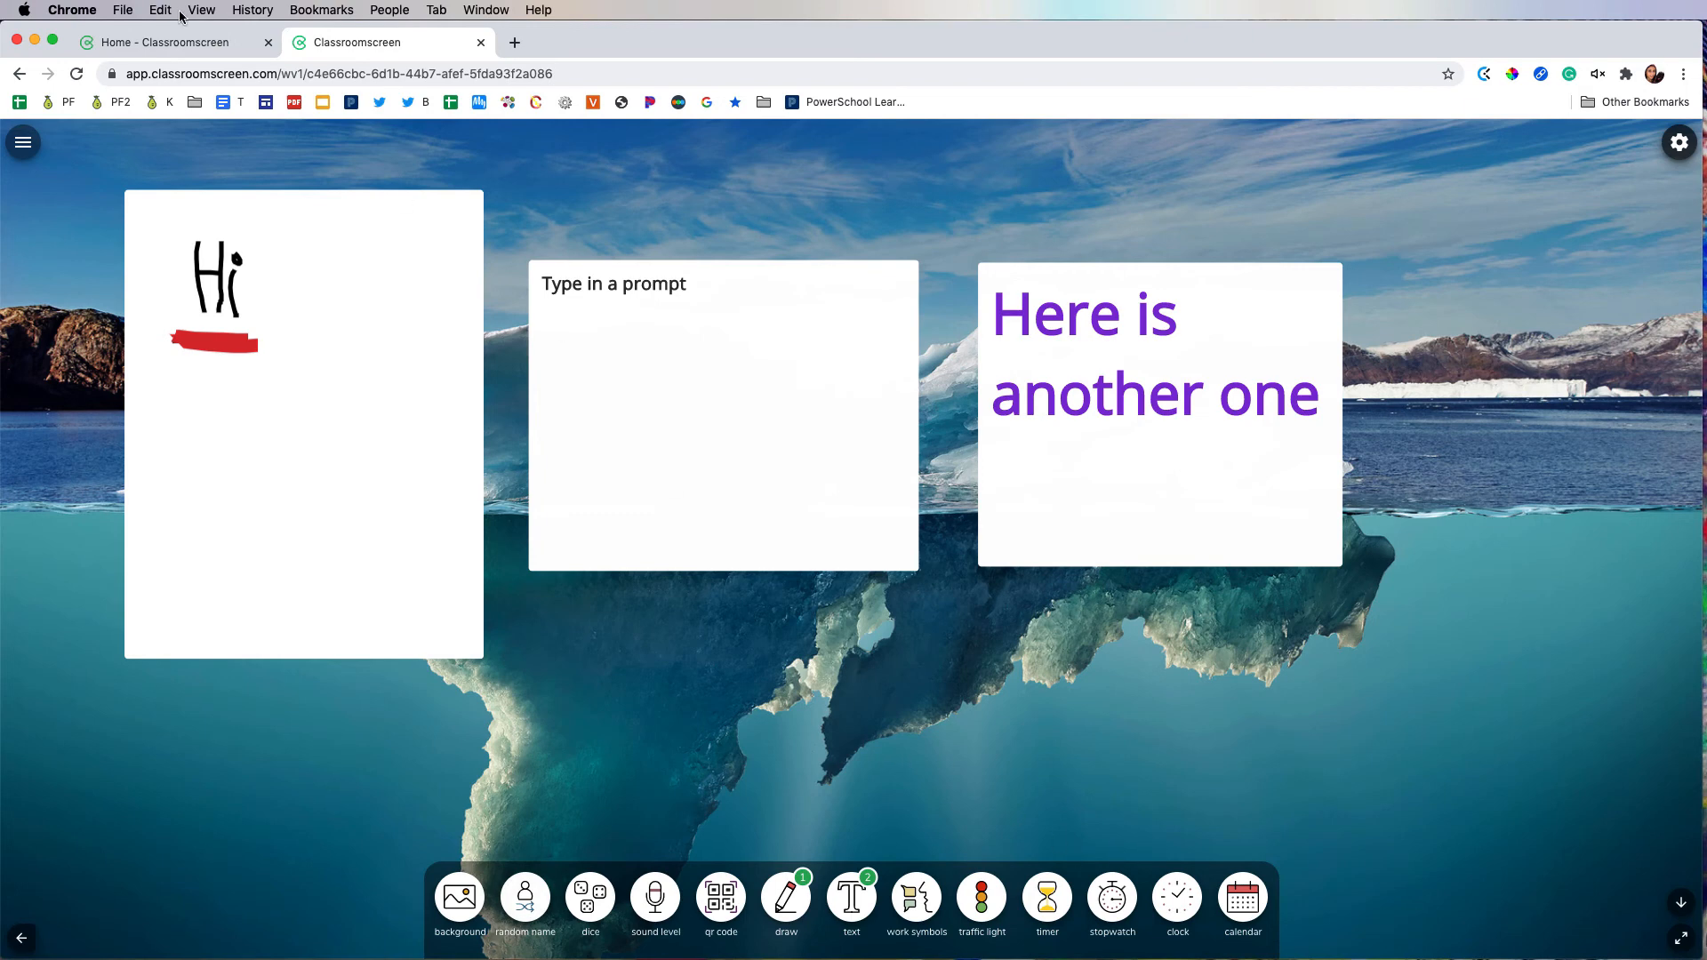
Step: Open the Upgrade page to compare the Basic, Pro and School Pro plans
left_click(22, 142)
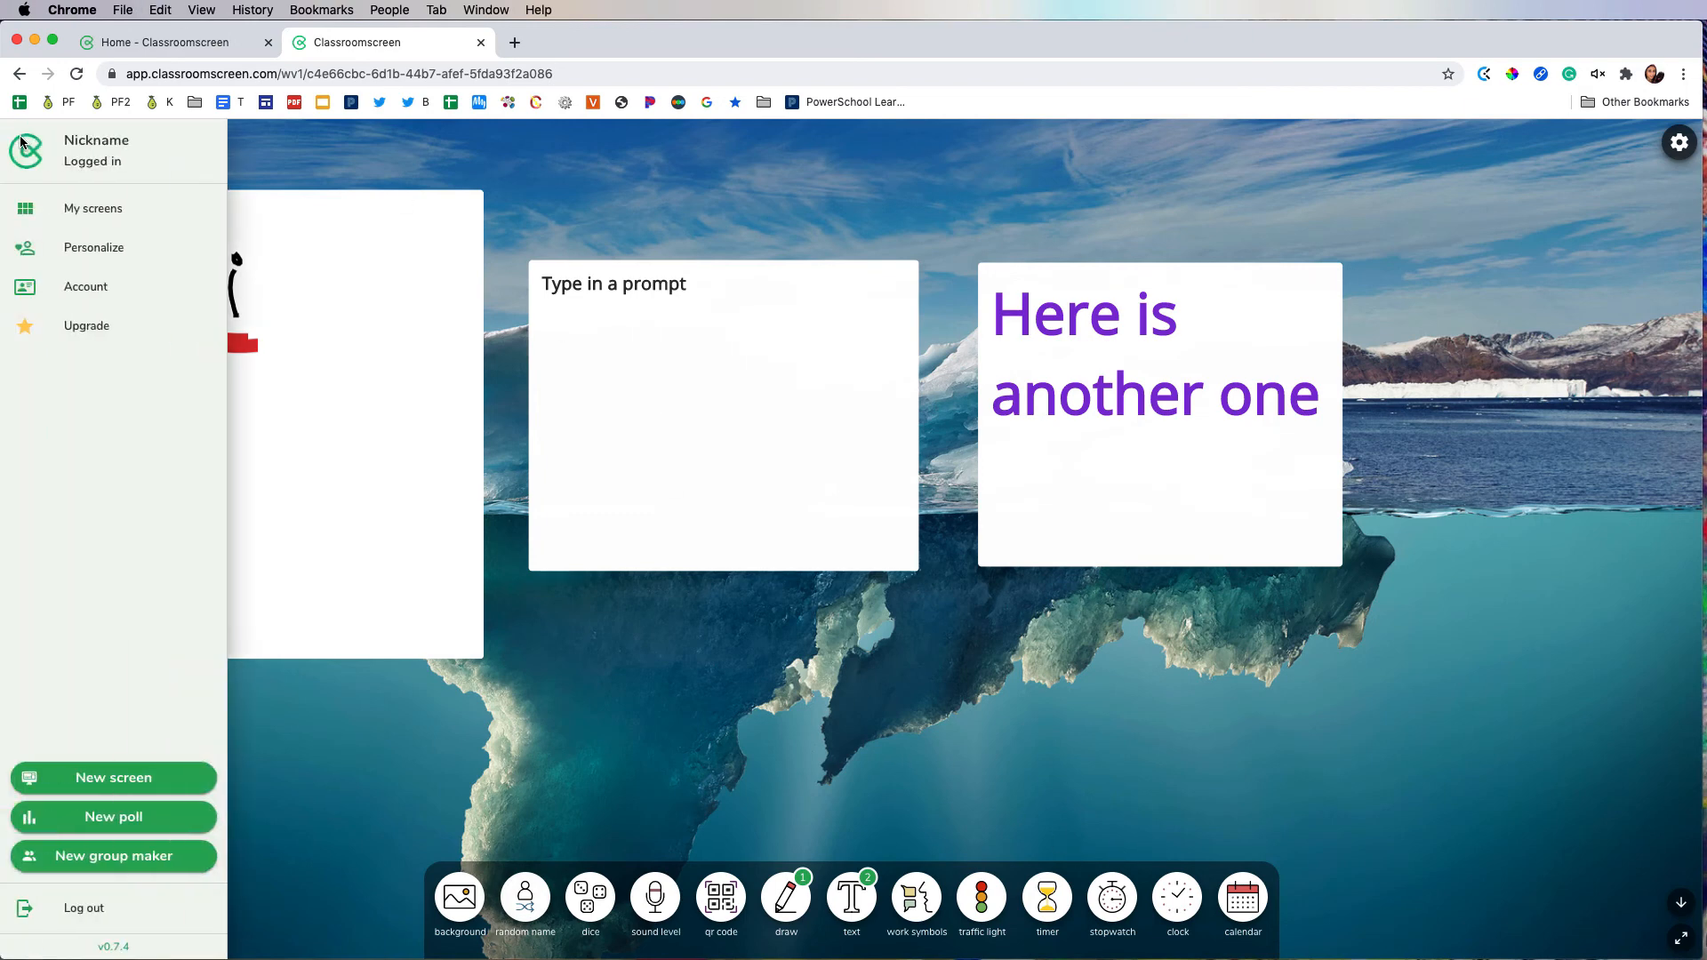
left_click(93, 326)
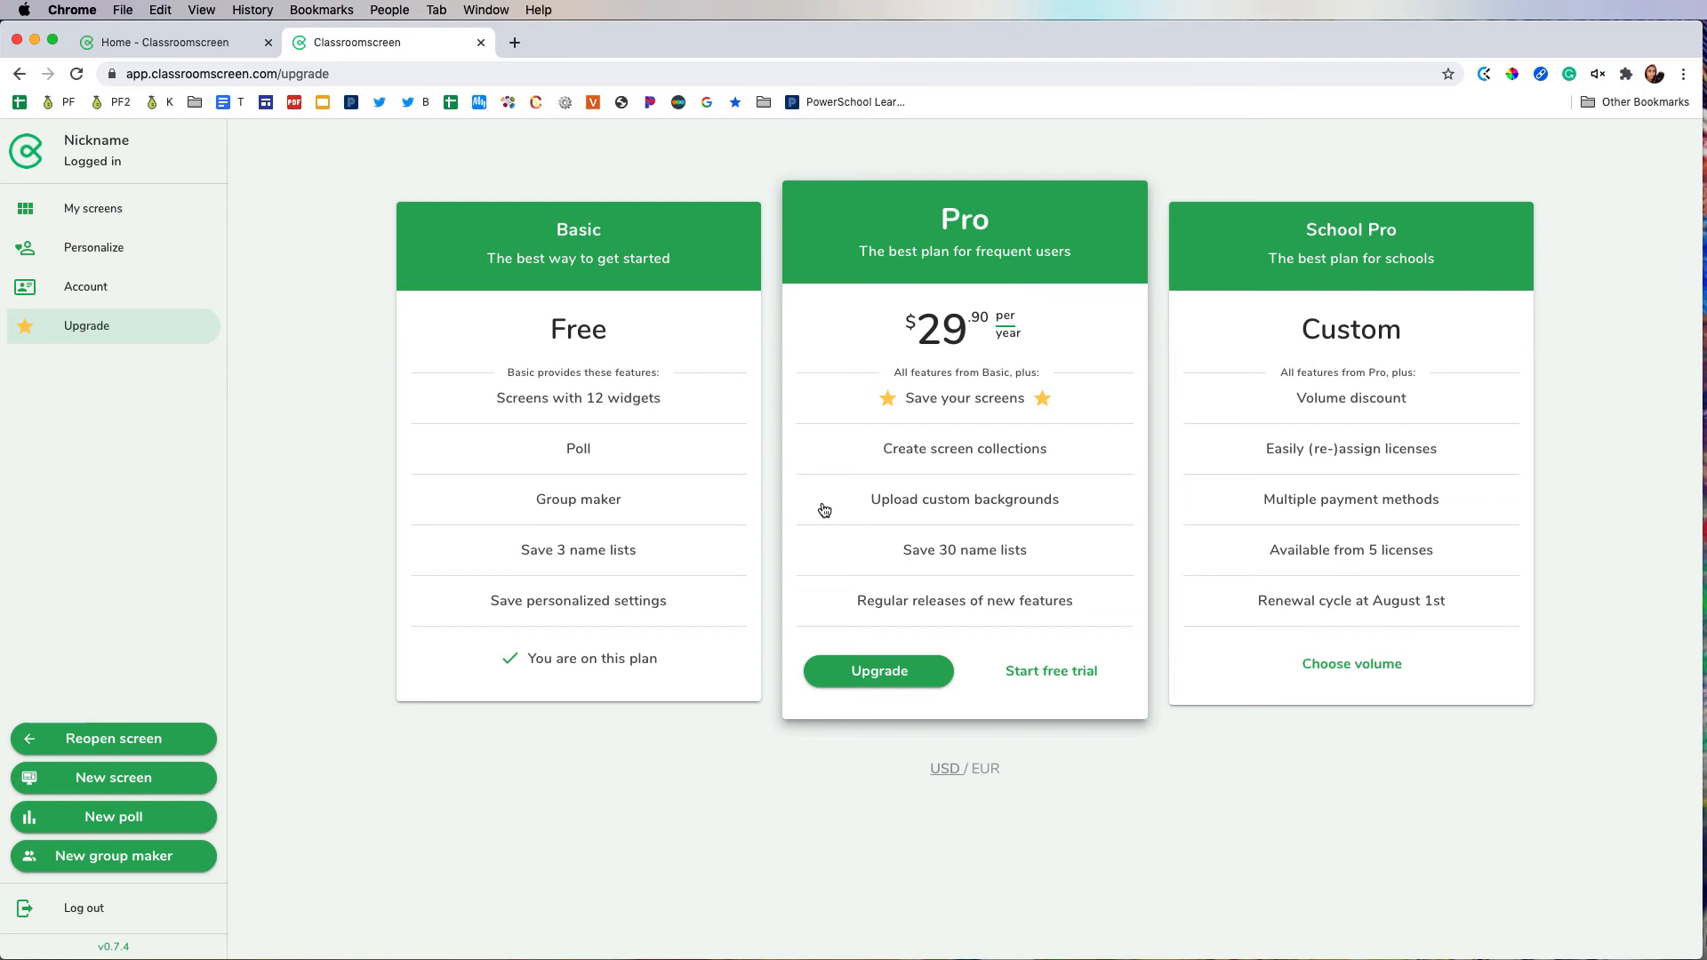
Step: Open the pyramid-background group maker from My screens, collapse its setup pane and page forward through the remaining screens
left_click(78, 212)
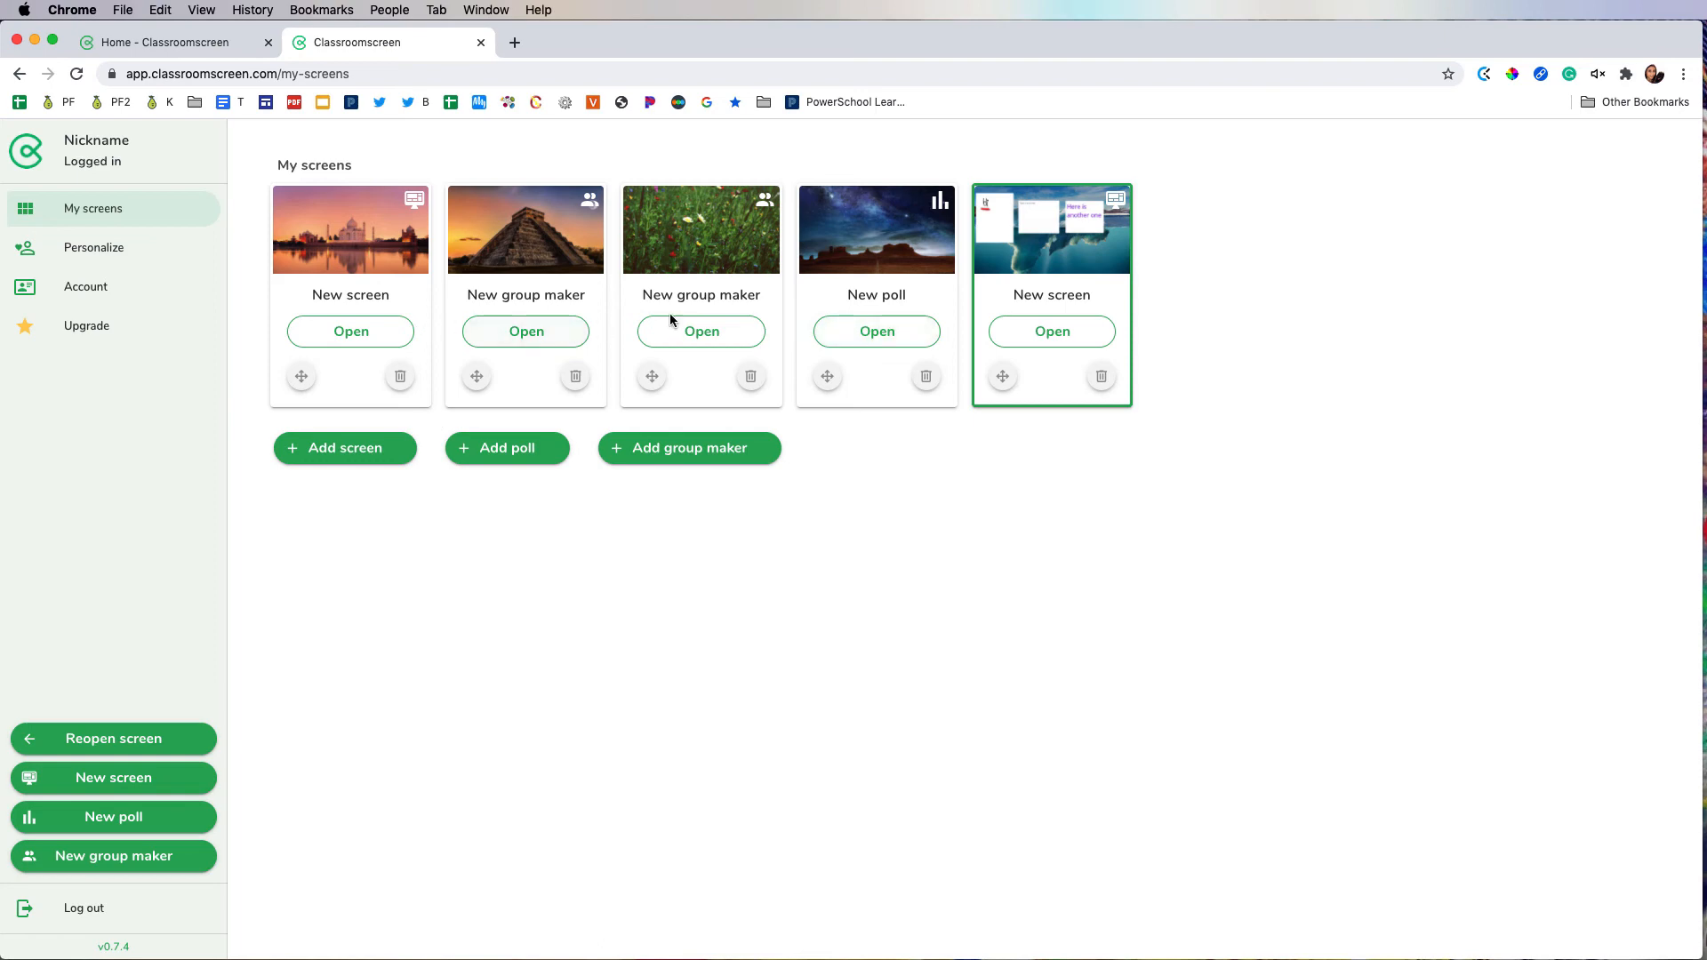
left_click(542, 331)
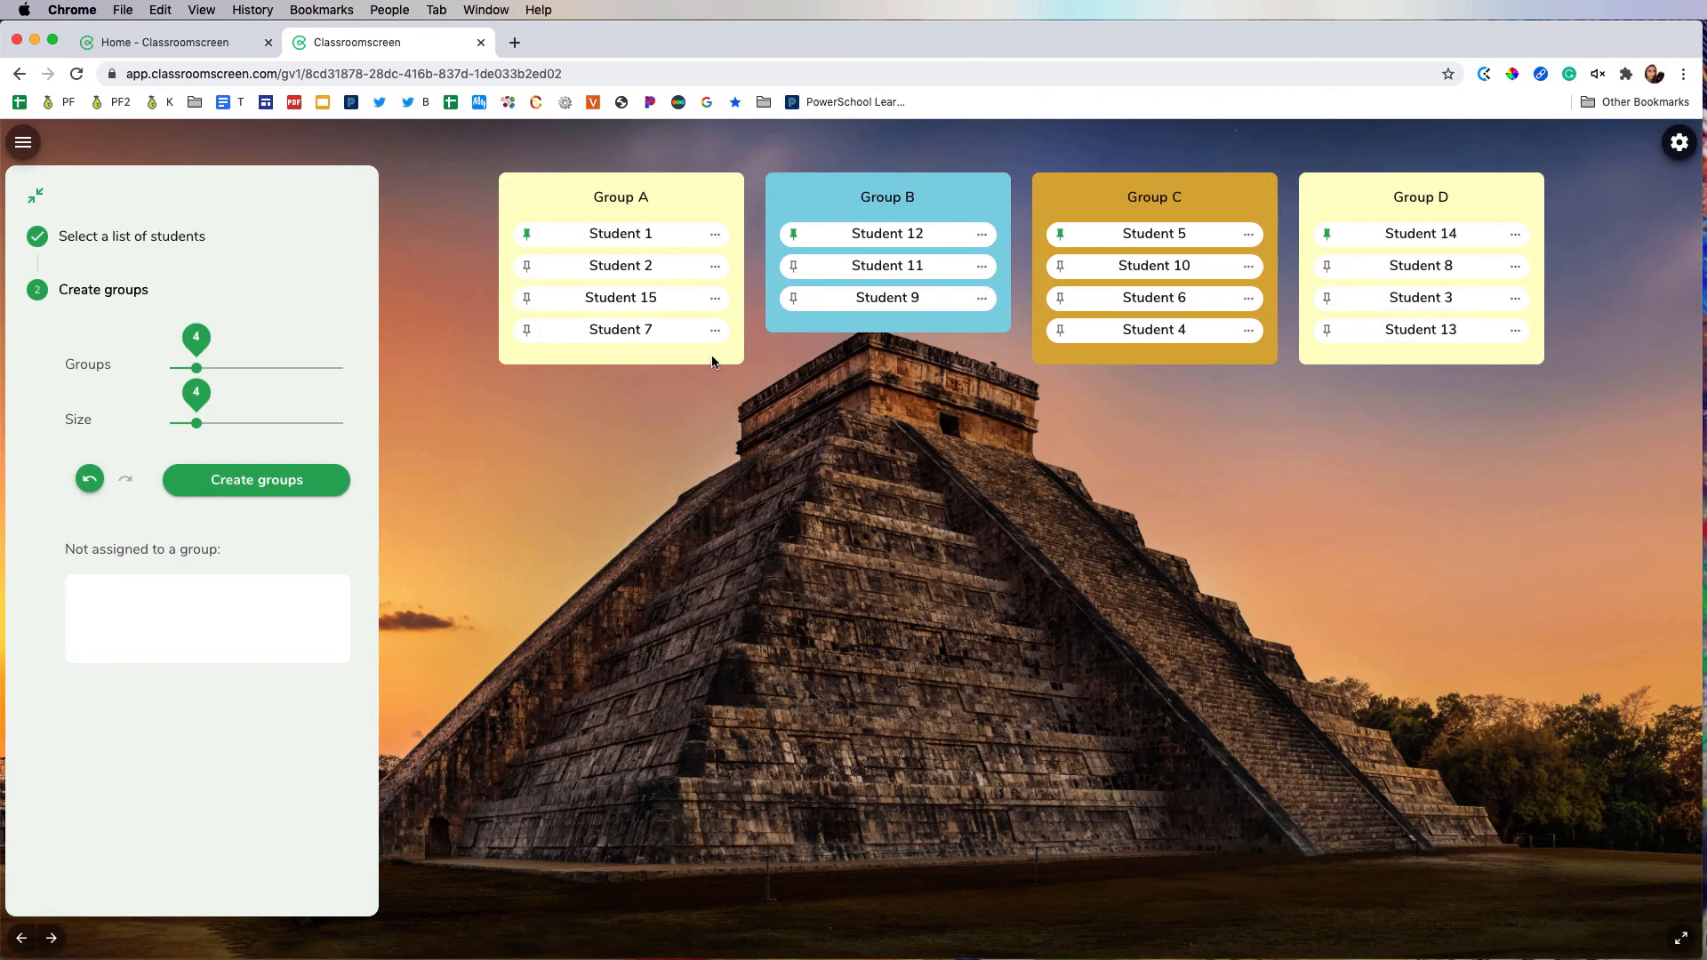
left_click(36, 195)
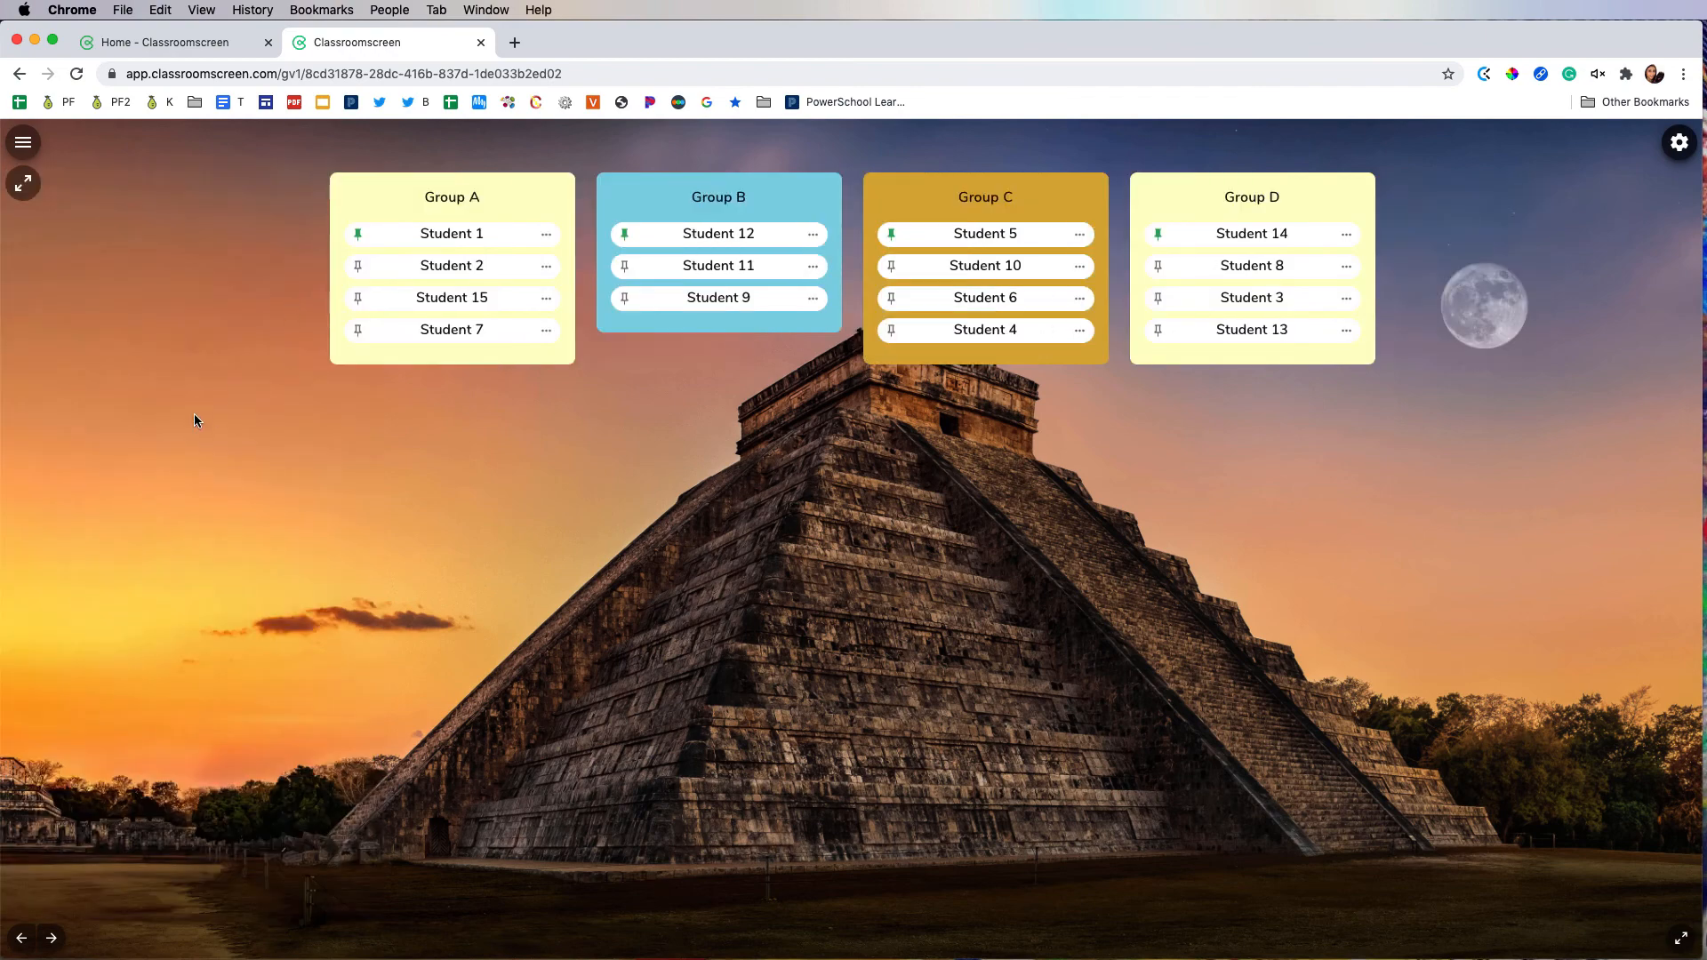
left_click(51, 939)
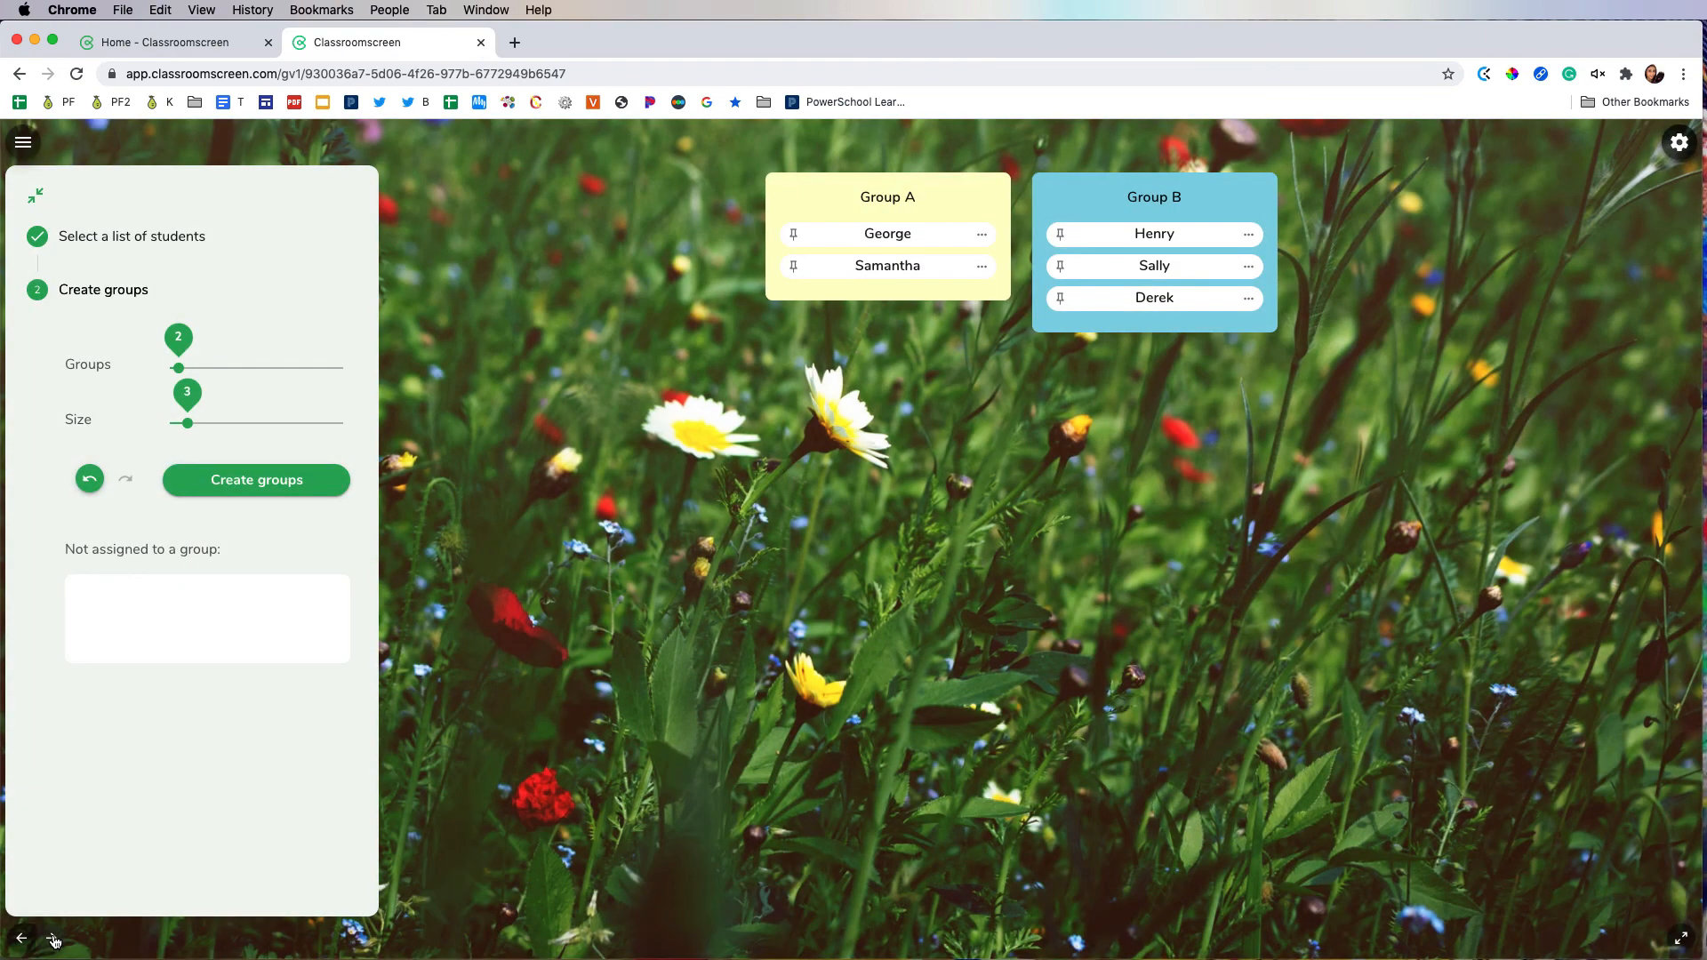
left_click(52, 939)
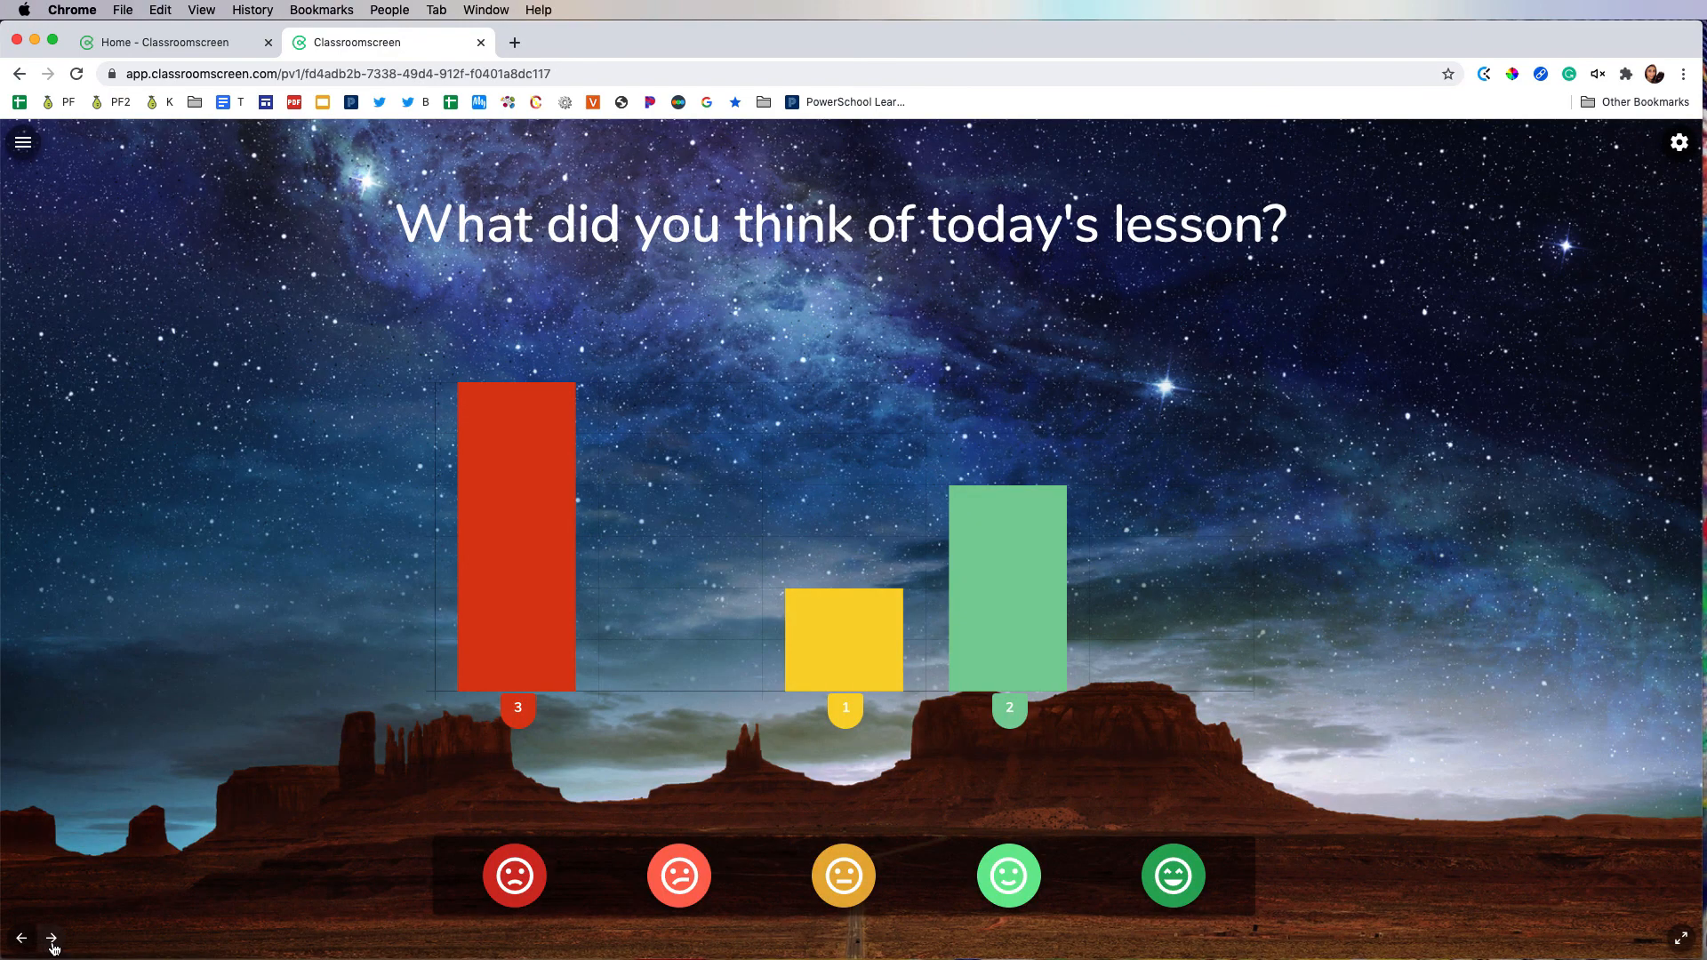
left_click(52, 939)
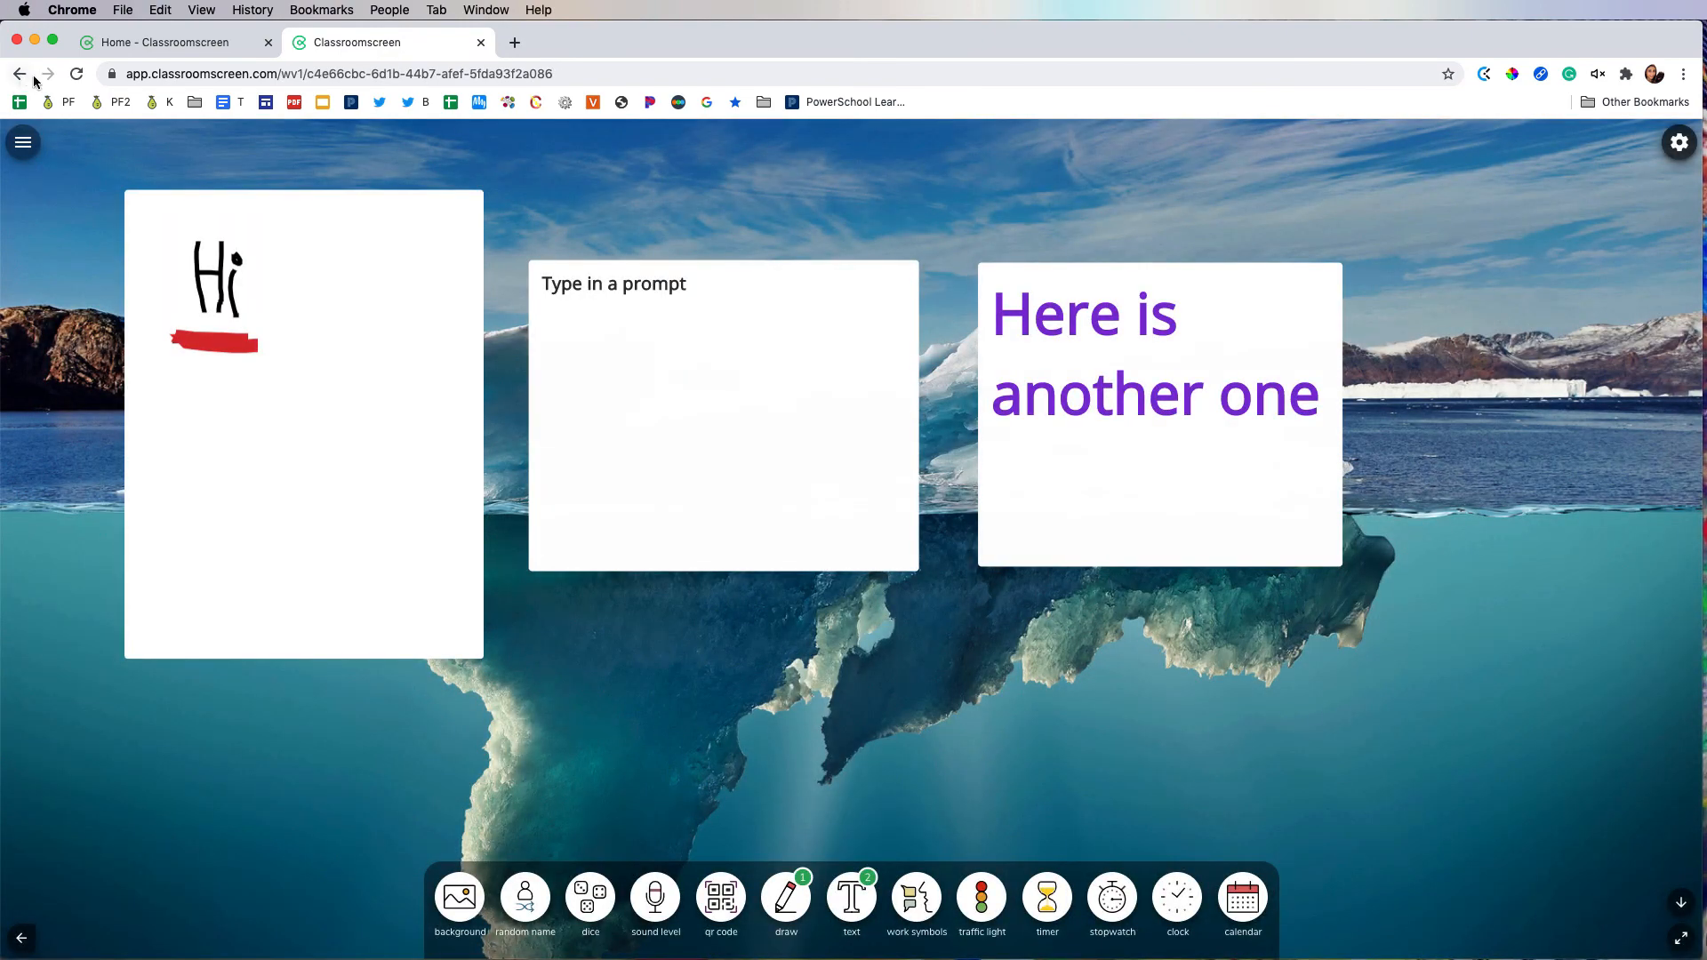
Step: Delete the poll and the flower-background group maker from My screens, and reload the page
left_click(23, 155)
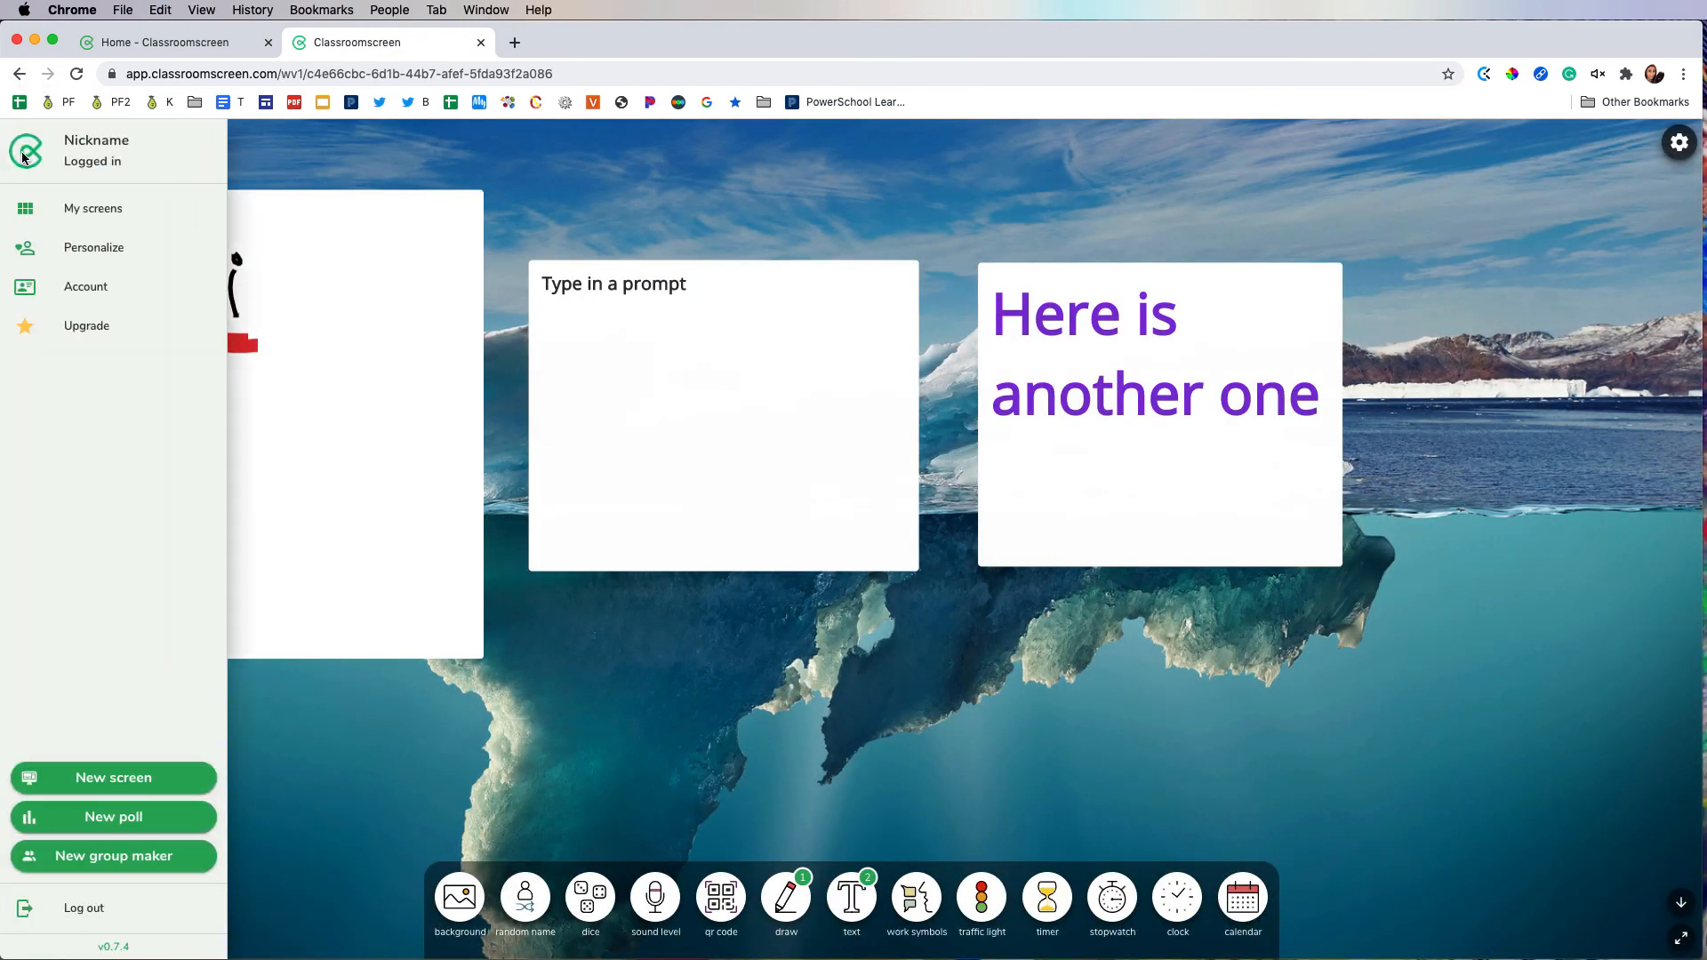
left_click(76, 210)
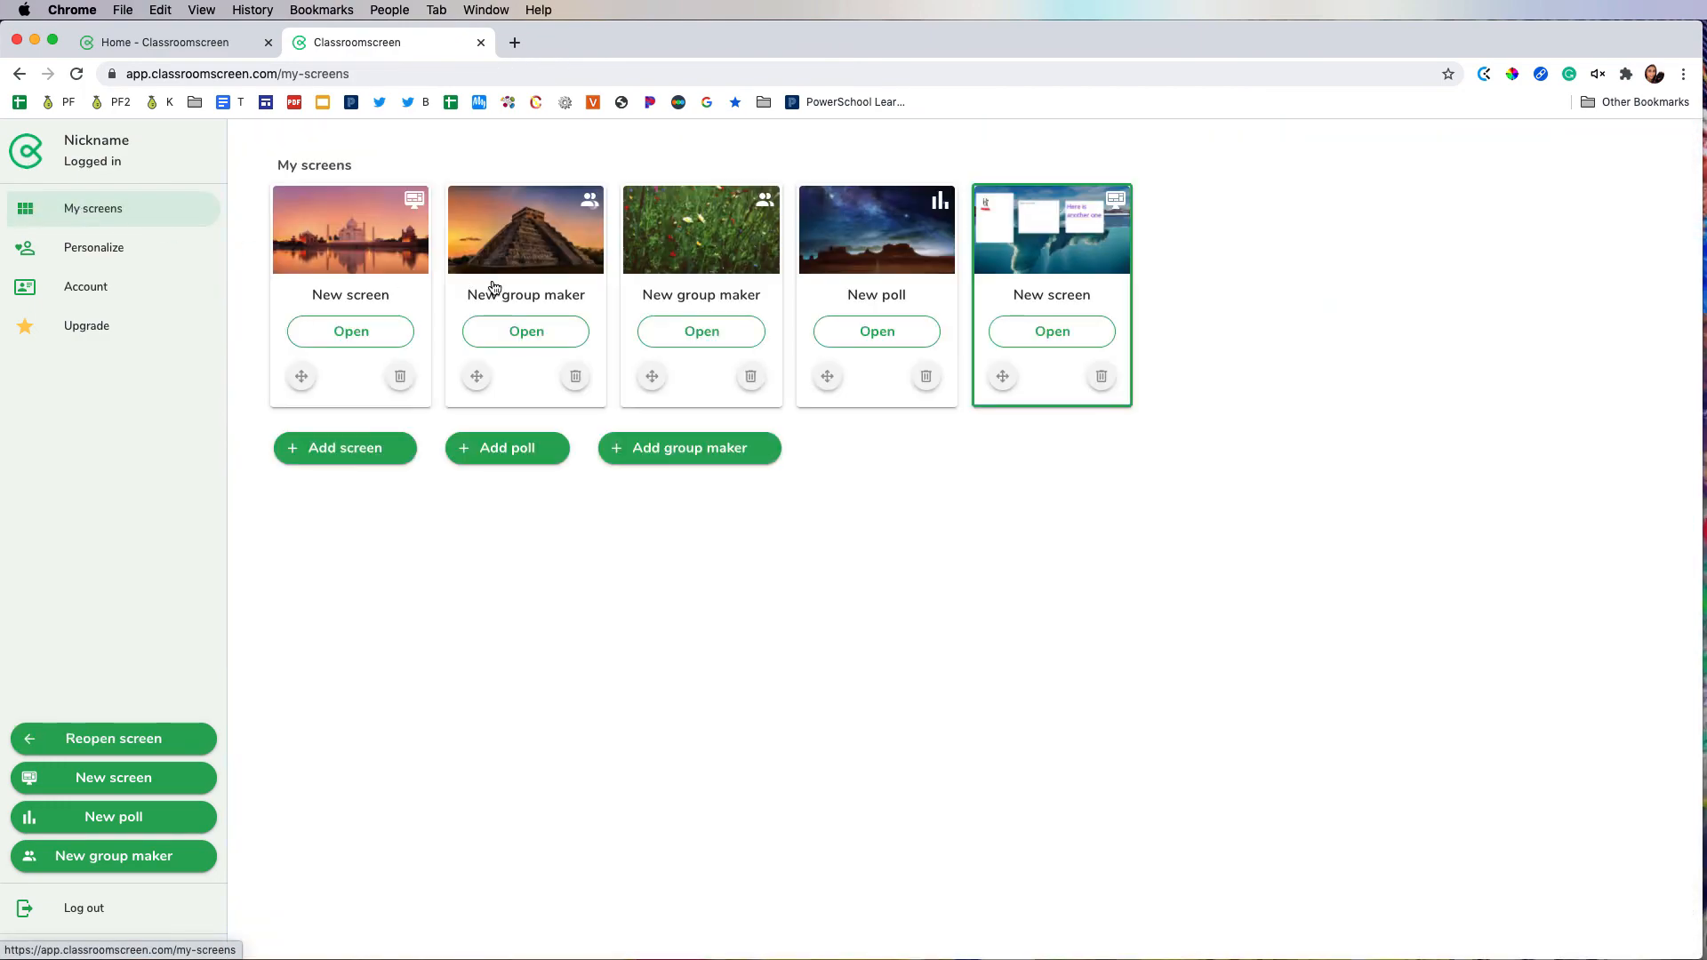
left_click(926, 376)
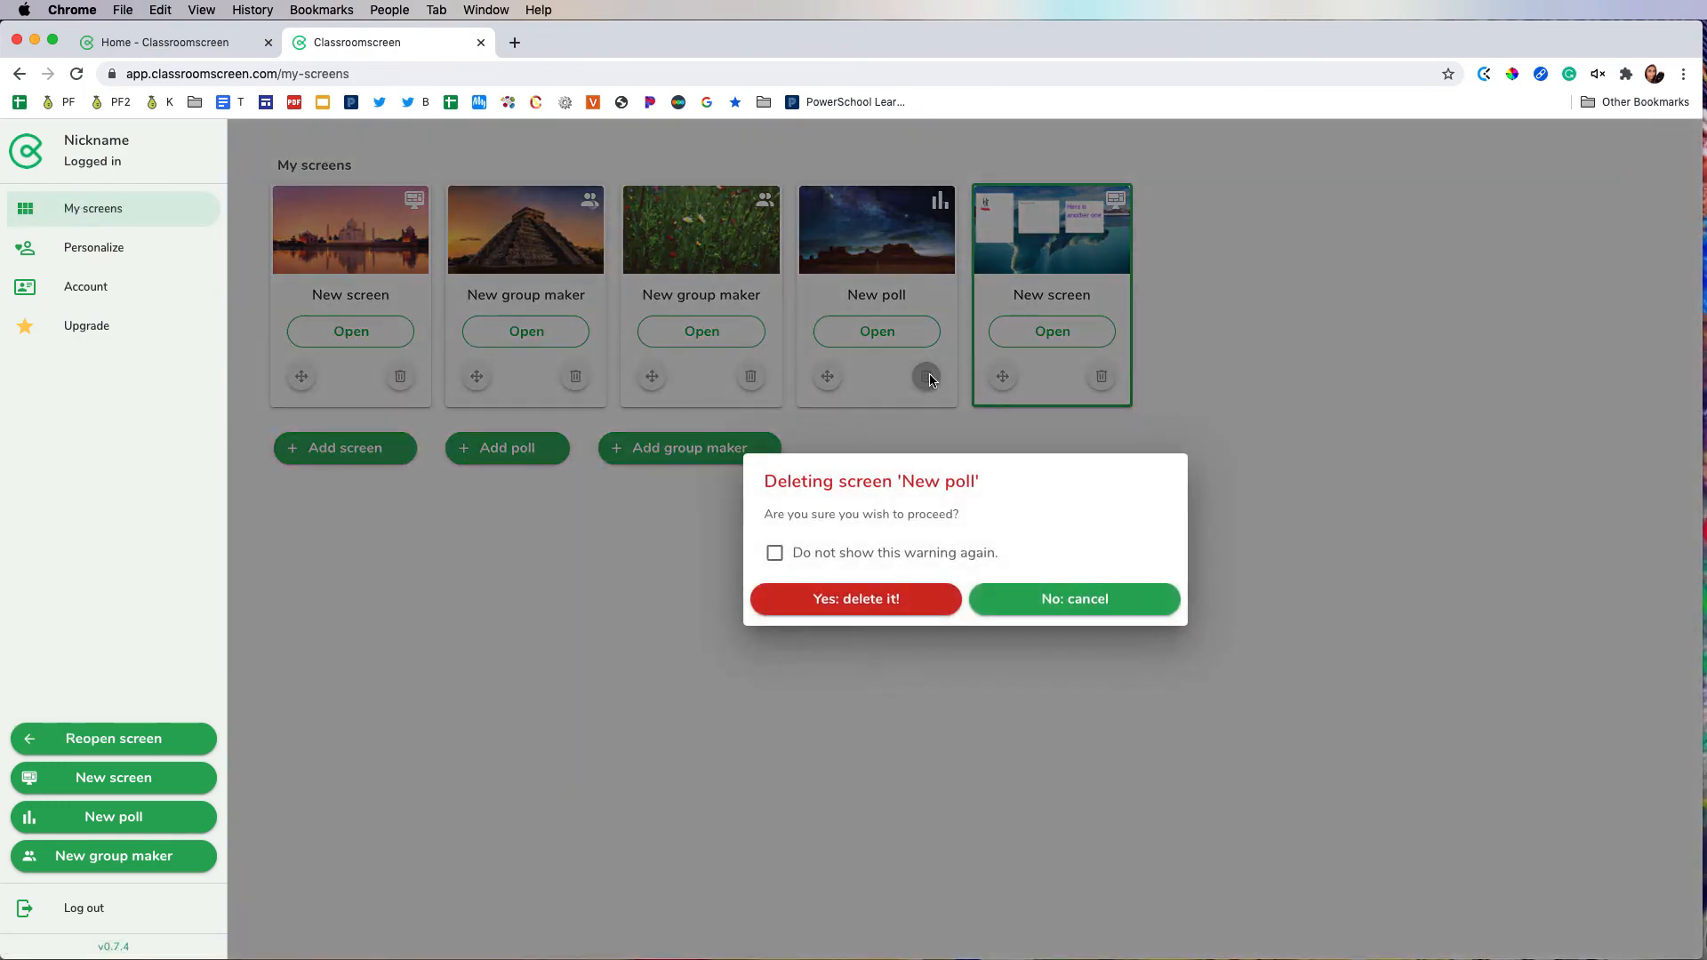
left_click(899, 610)
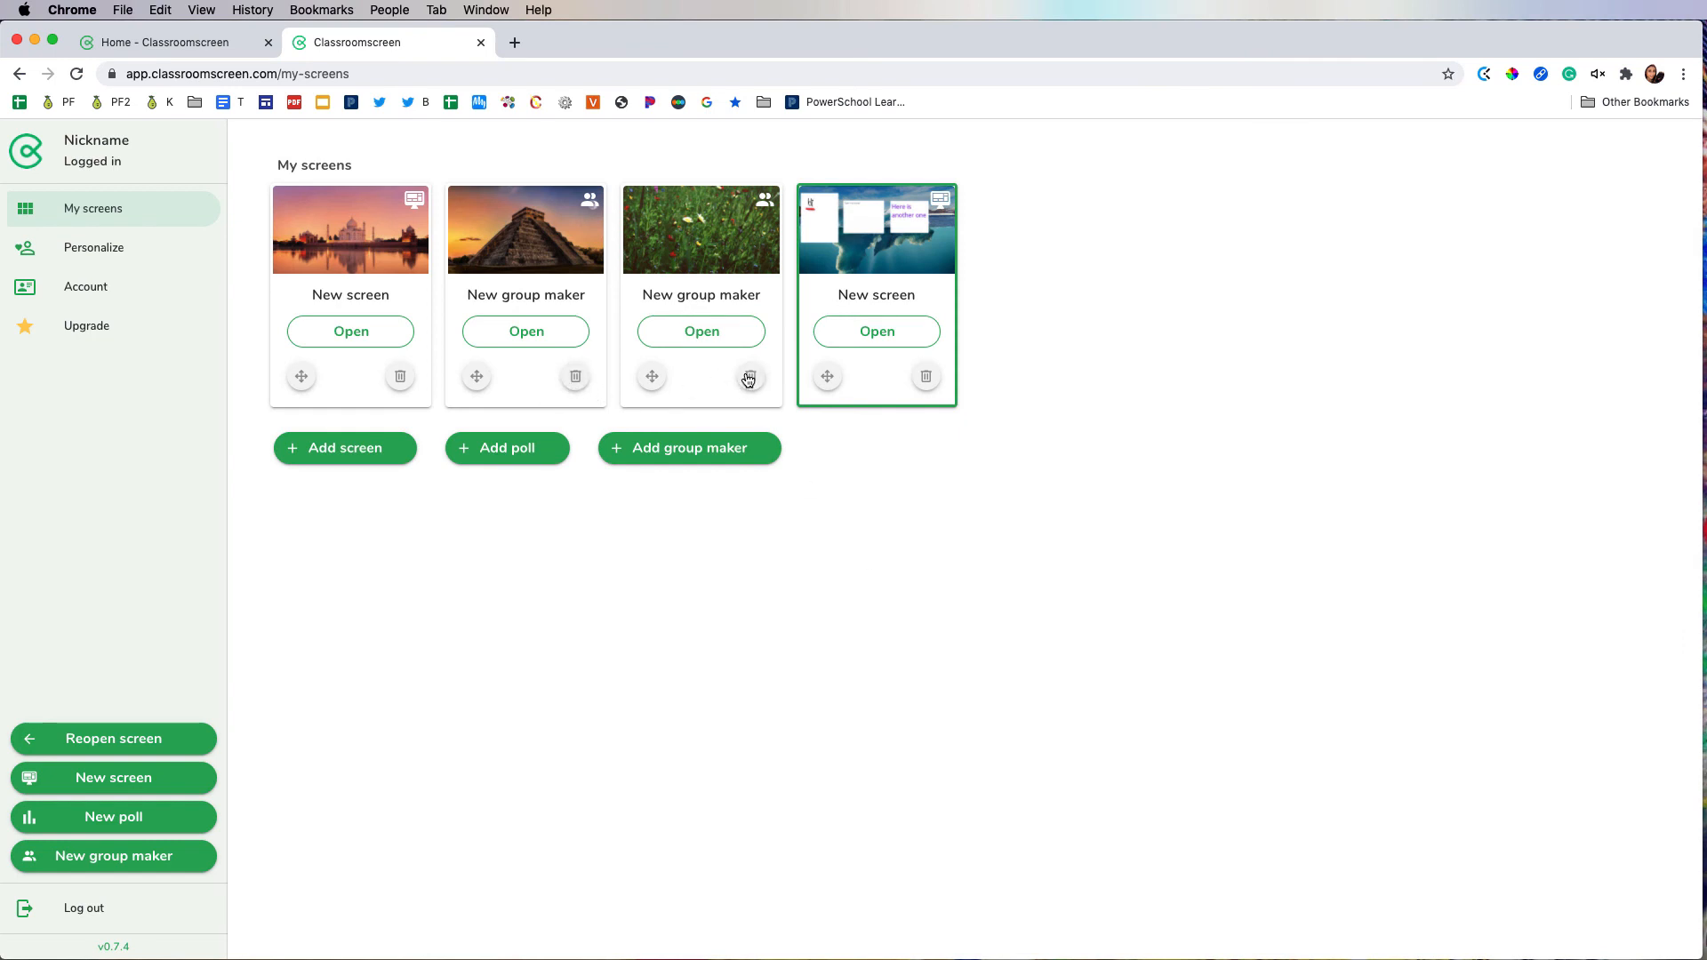
left_click(751, 378)
left_click(873, 599)
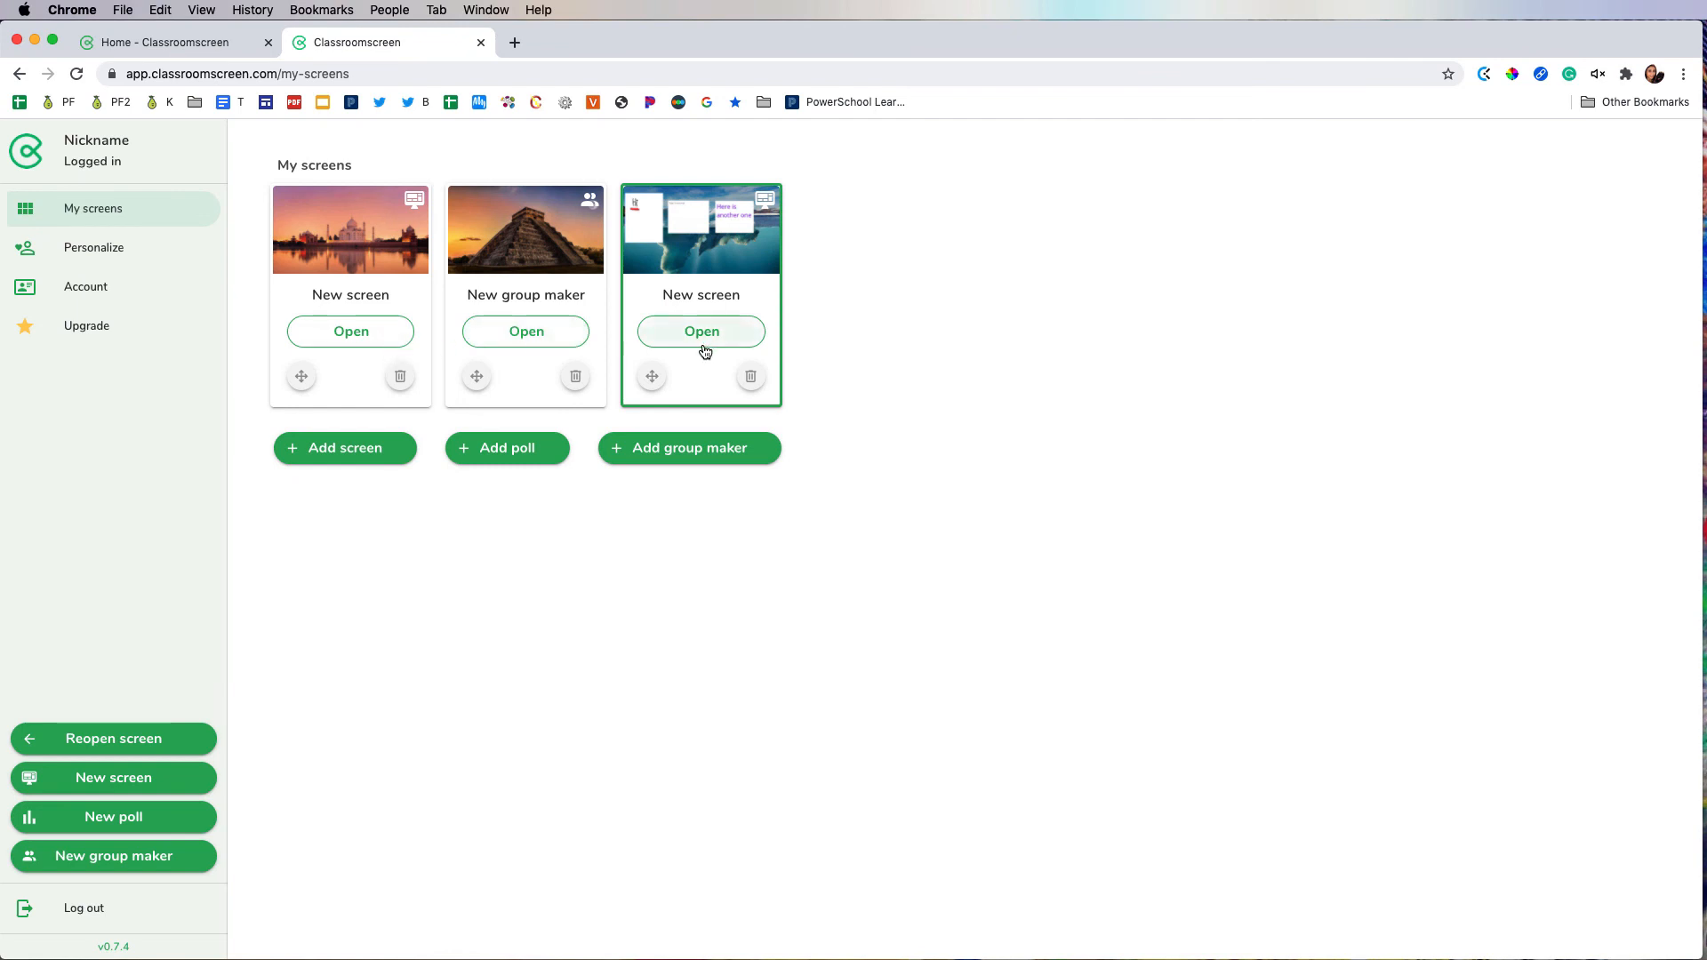
key("super+r")
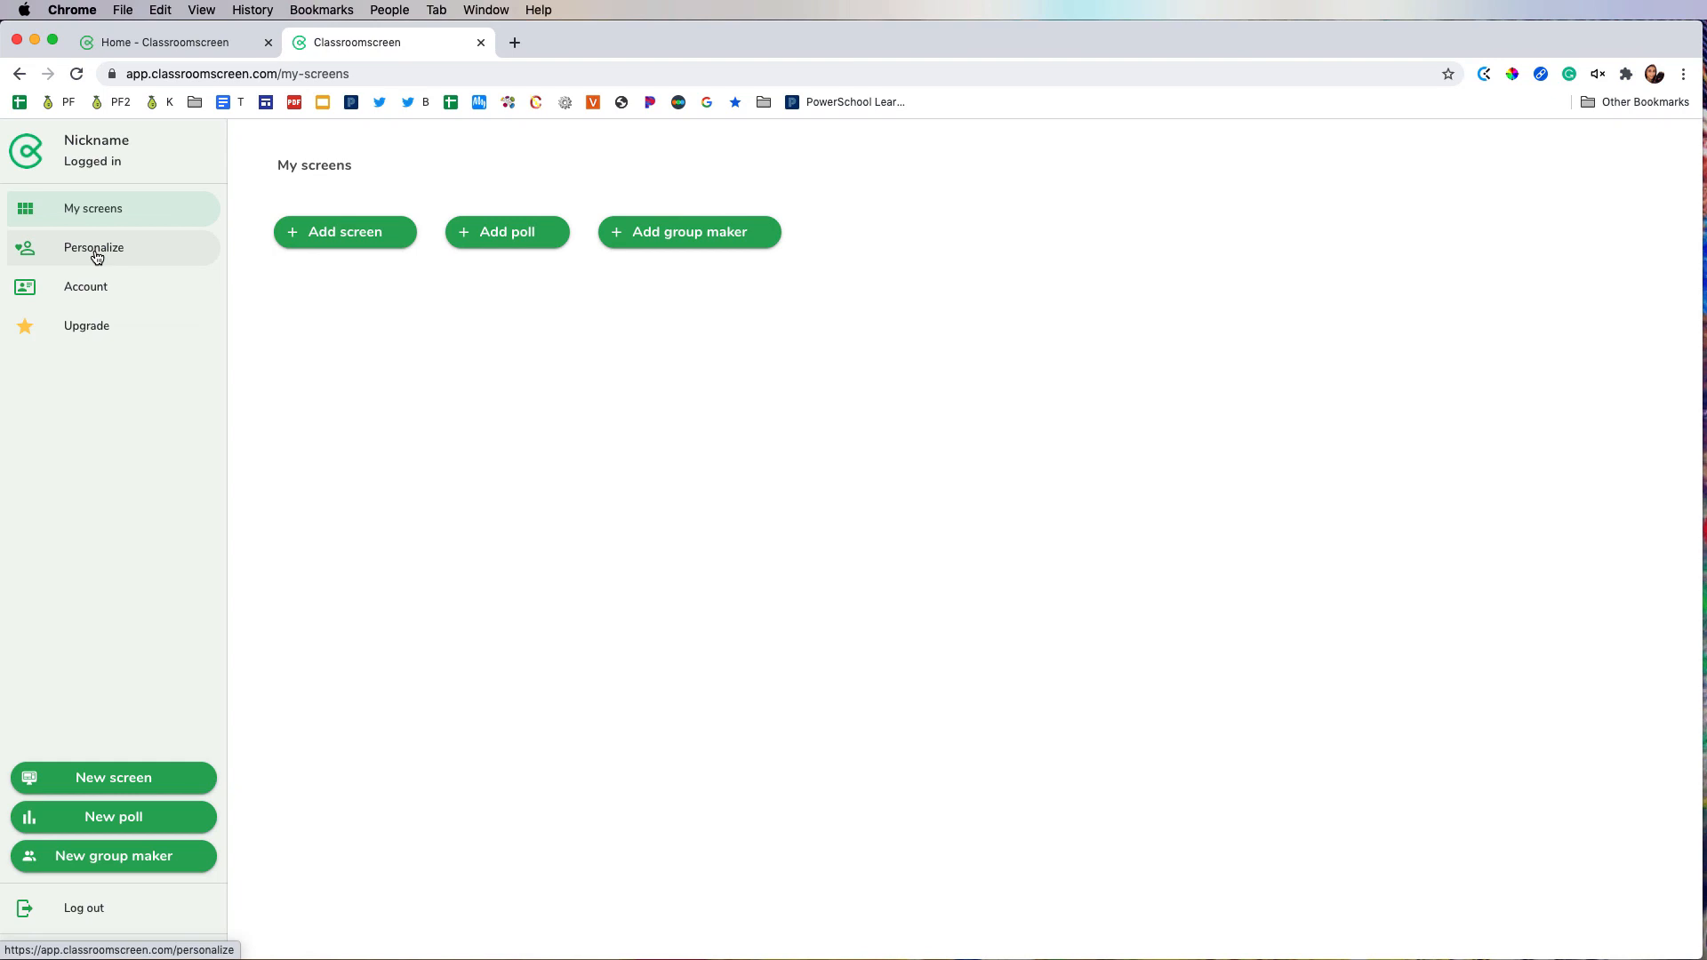
Step: Create a new screen with a text box reading "Type in some instructions here" and enlarge the box slightly
left_click(368, 349)
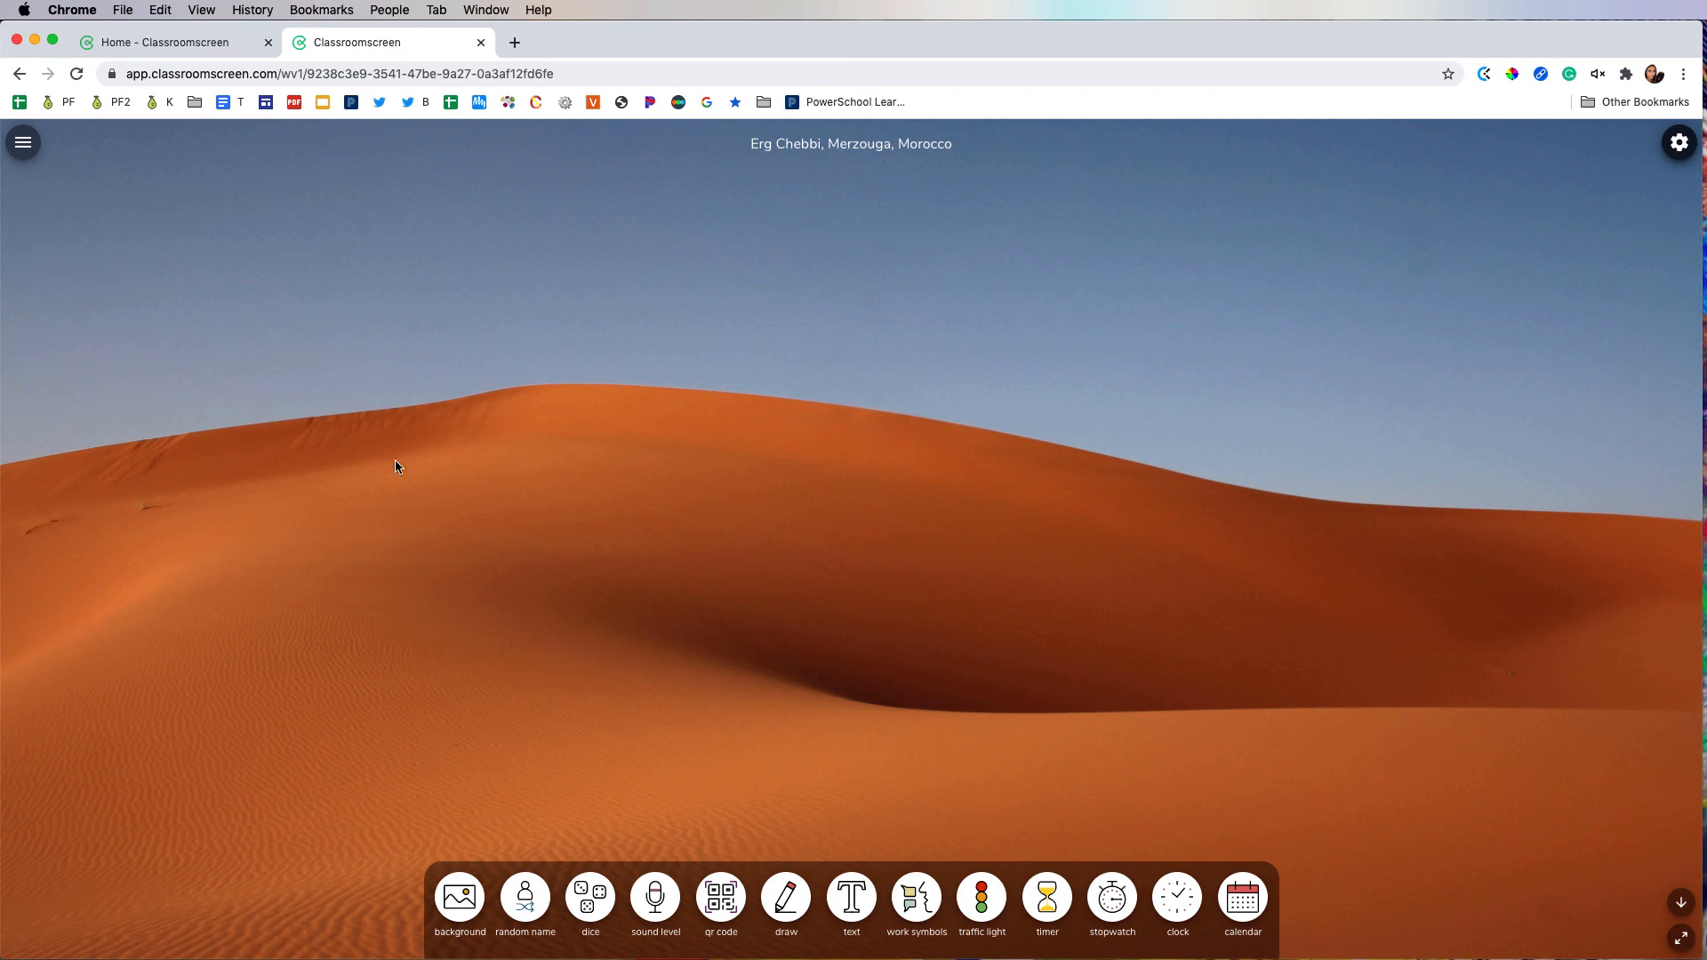
left_click(853, 909)
left_click(384, 409)
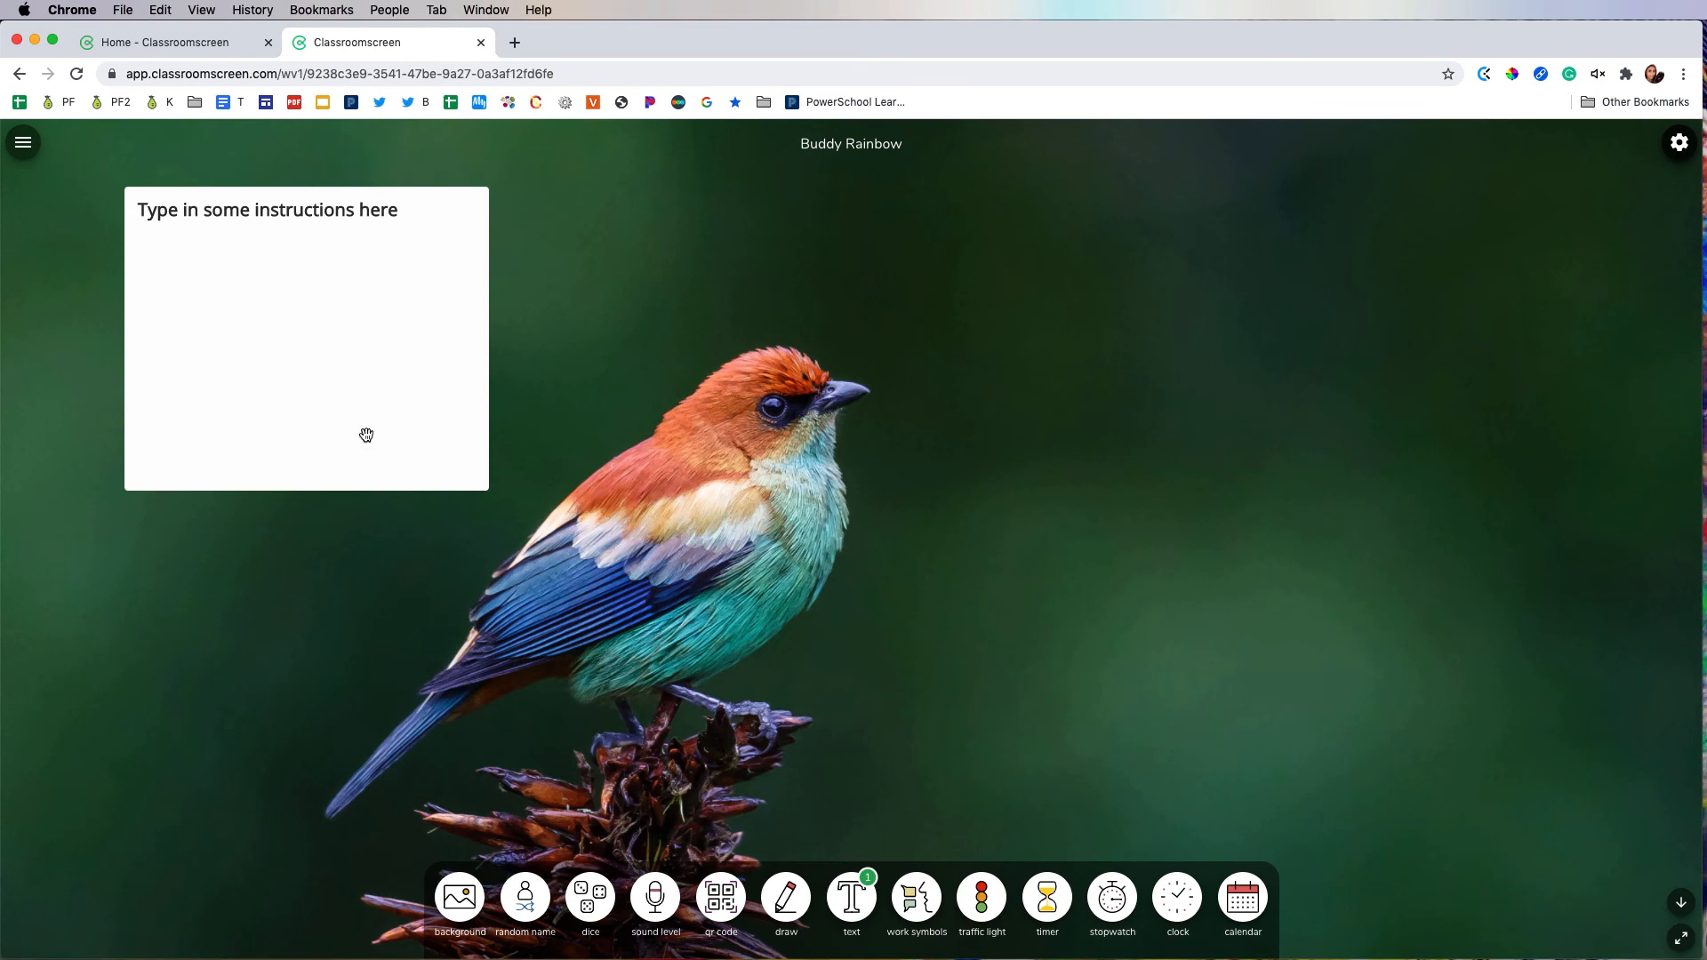
left_click(366, 436)
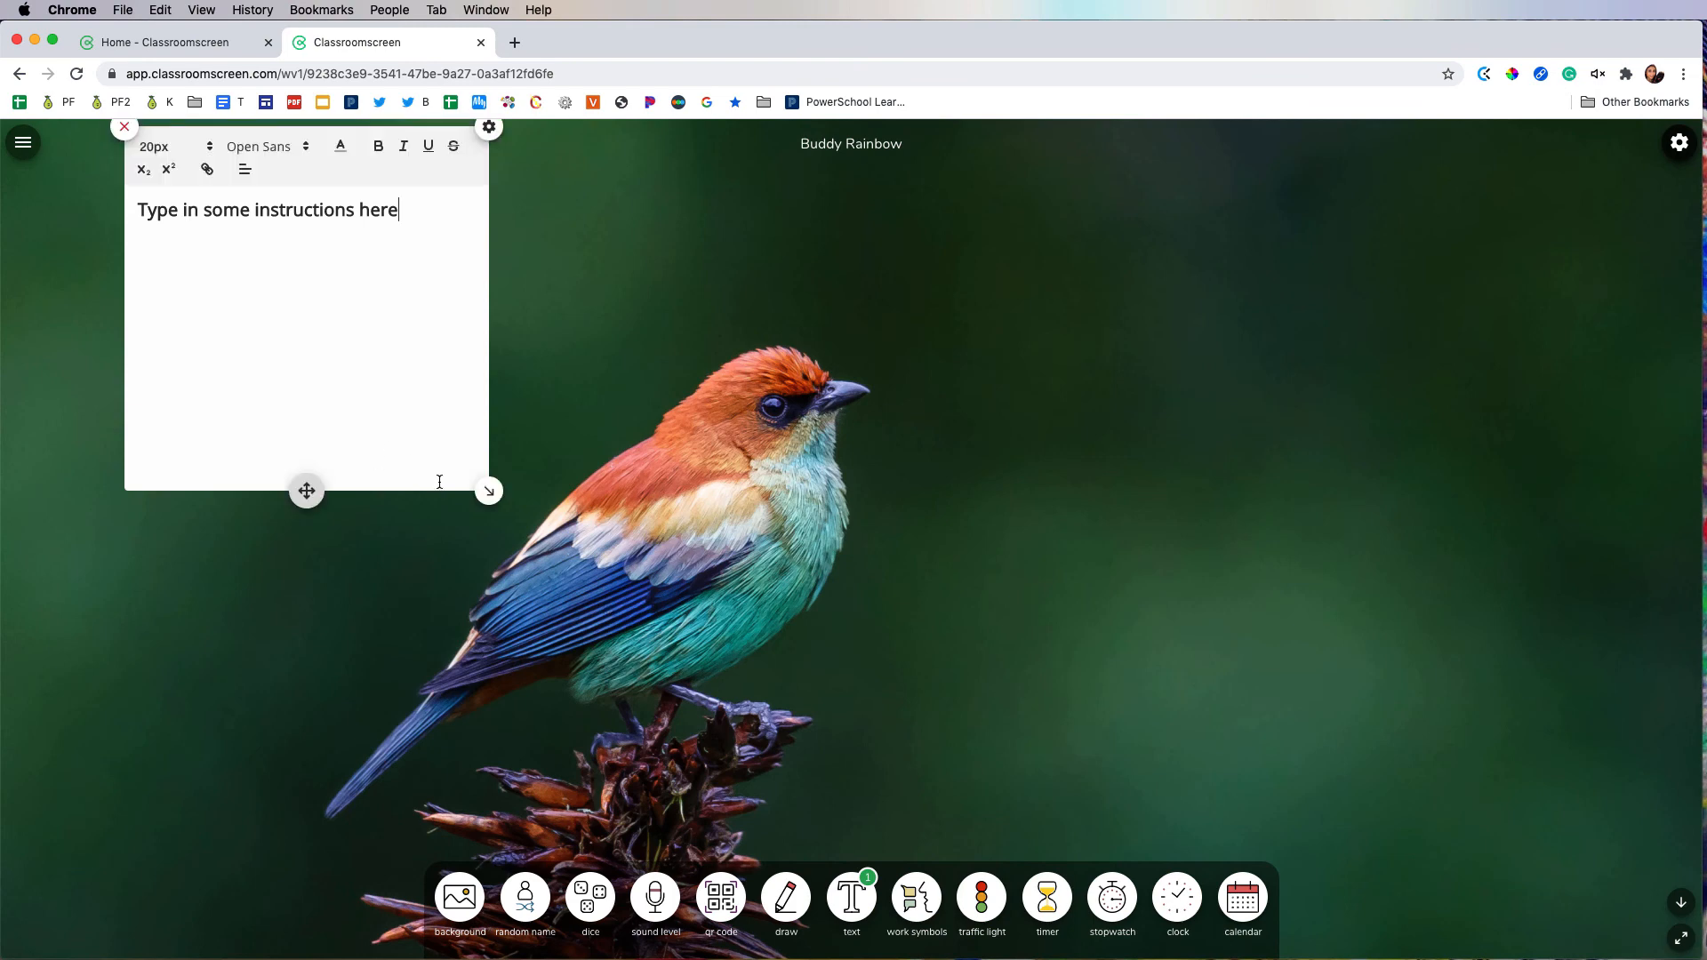
left_click_drag(491, 504, 544, 557)
left_click(638, 604)
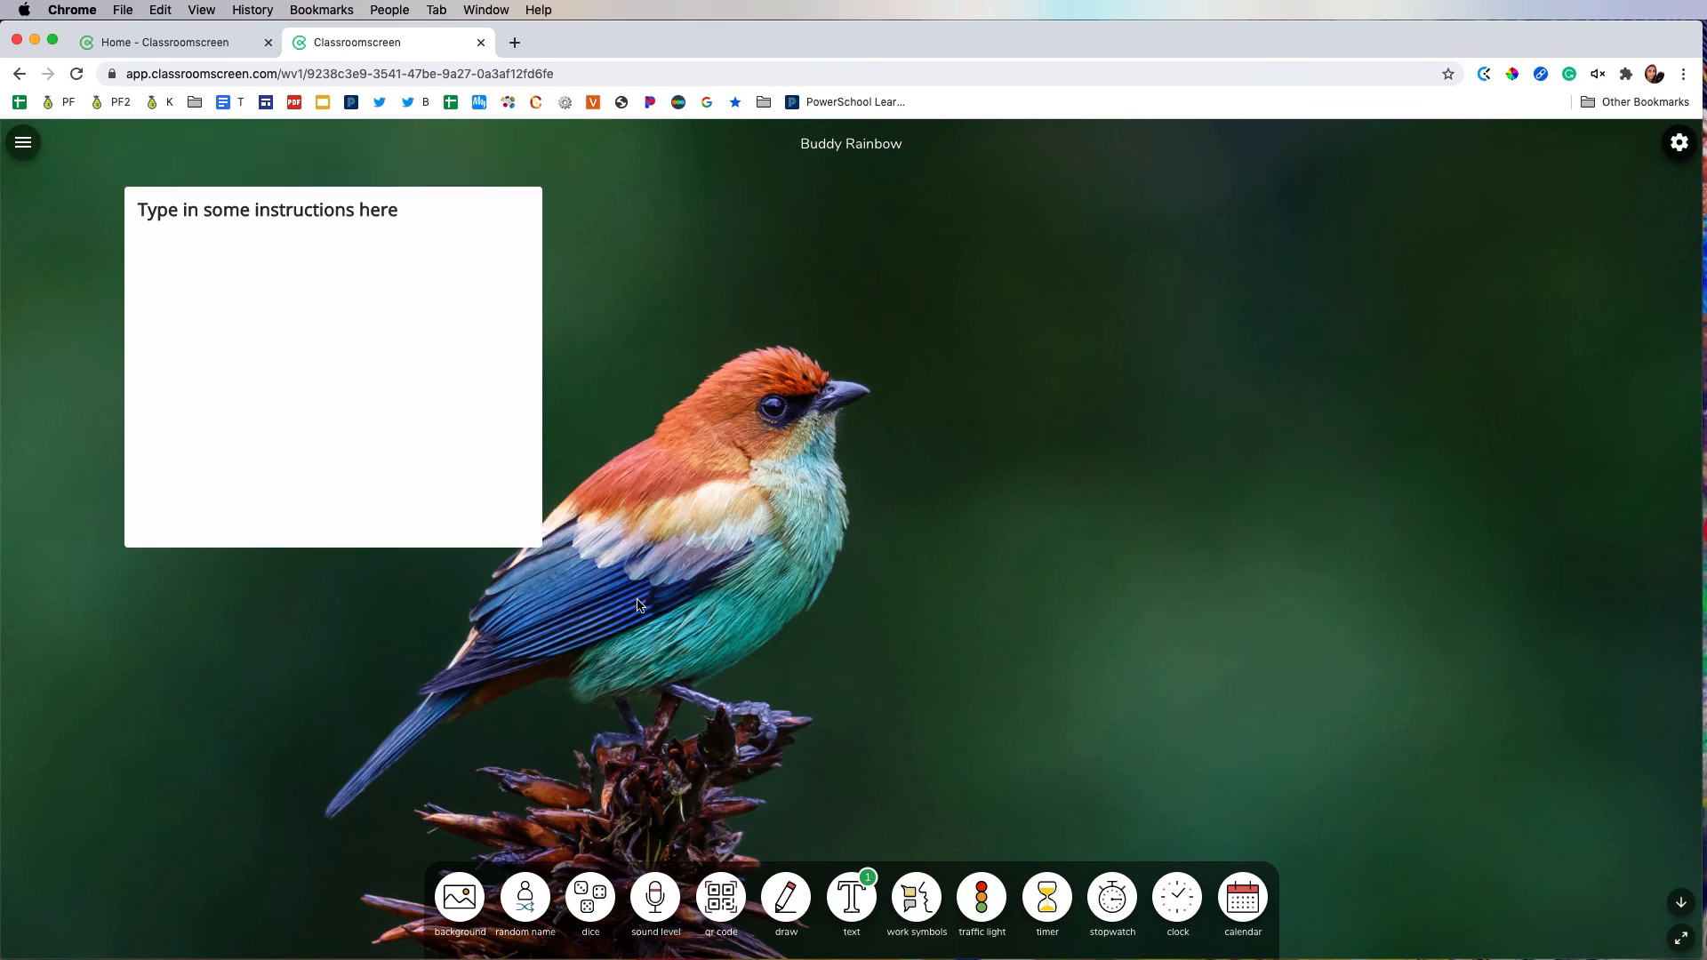
Step: Add a drawing widget beside the text box, move it slightly lower and draw three crossing black strokes in it
left_click(782, 898)
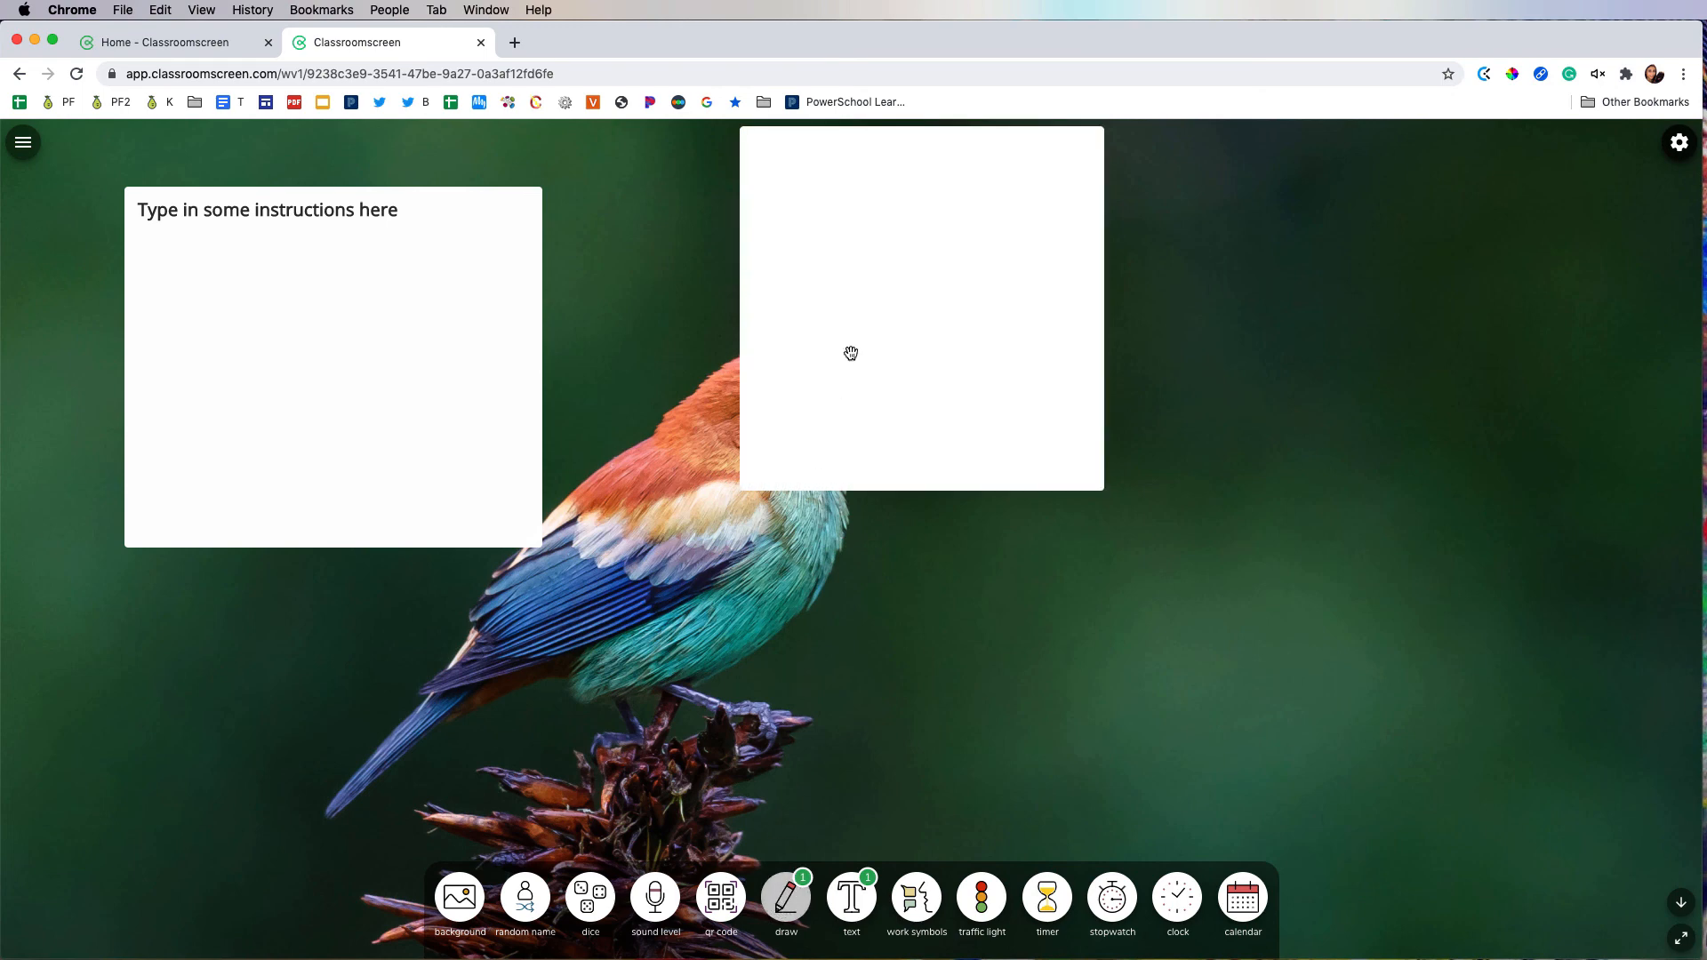
left_click_drag(851, 355, 854, 434)
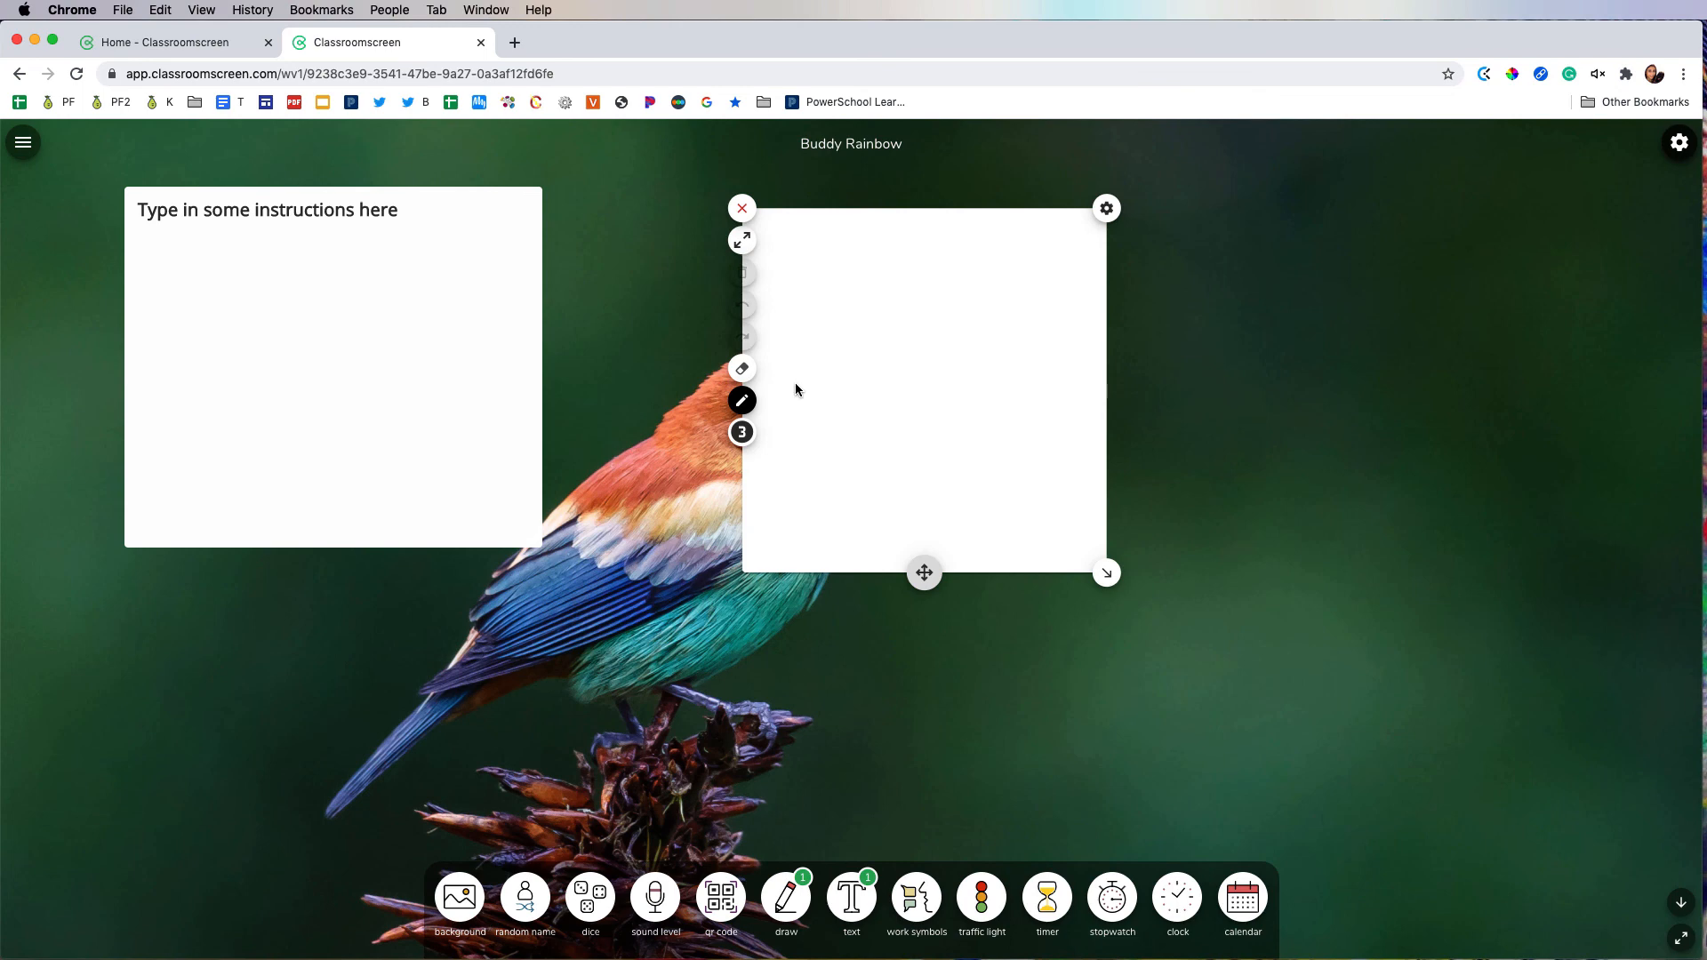
left_click_drag(838, 240, 823, 465)
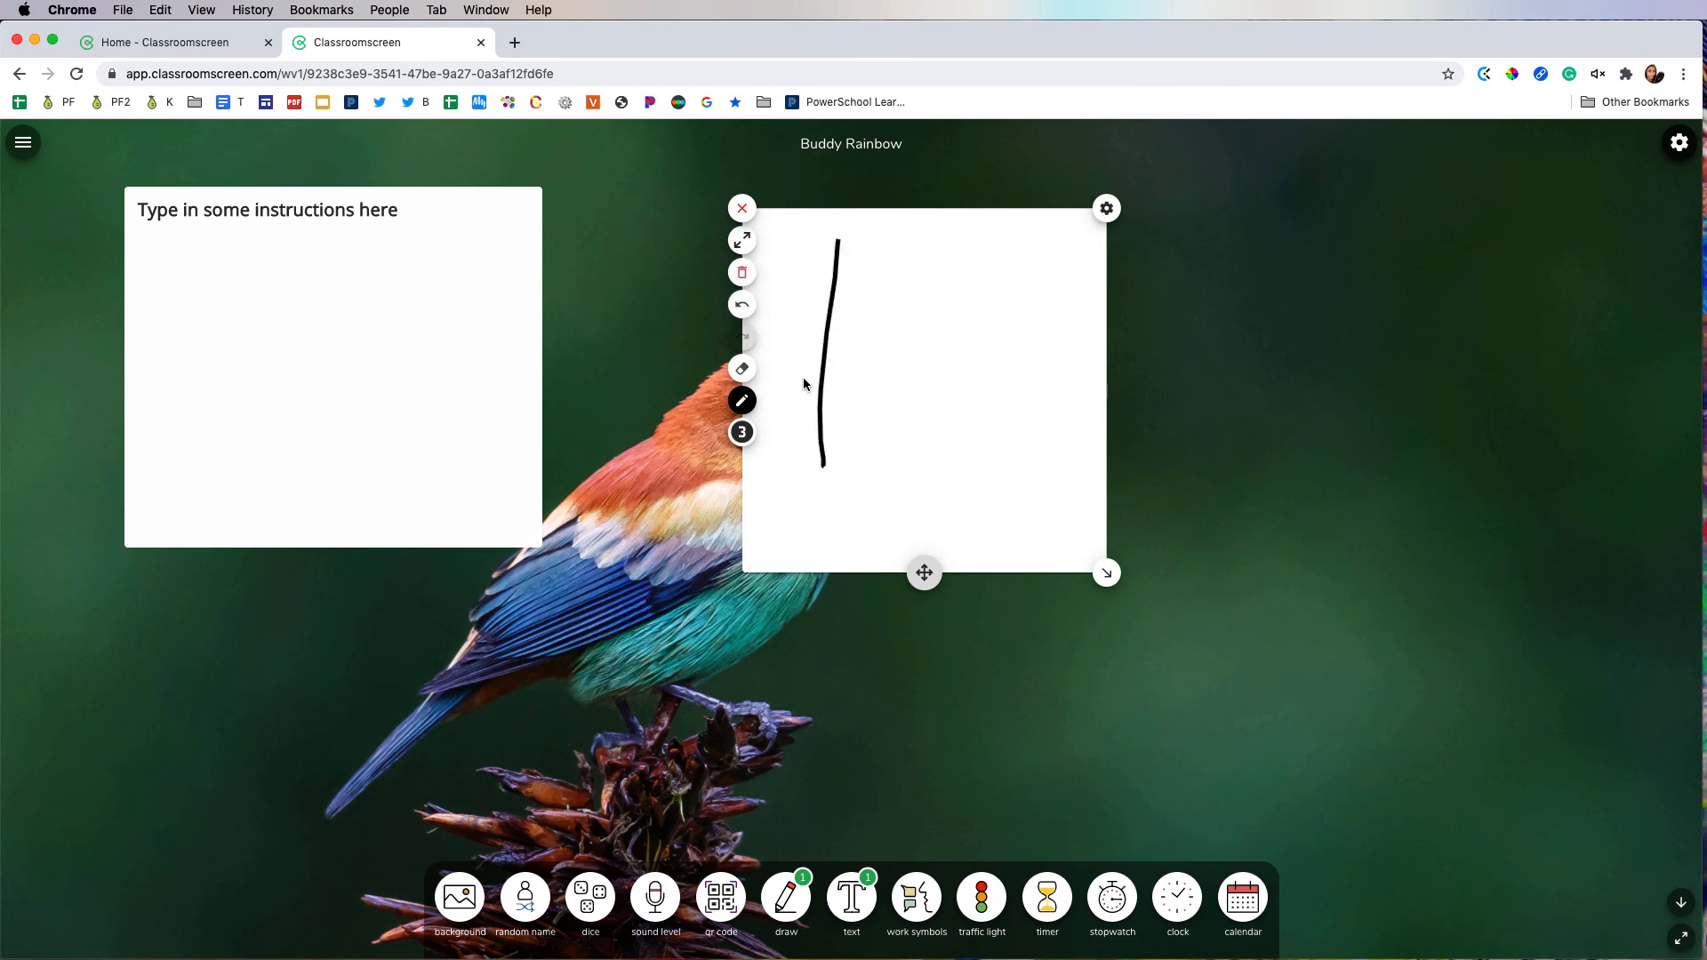
left_click_drag(766, 344, 912, 343)
left_click_drag(763, 409, 911, 276)
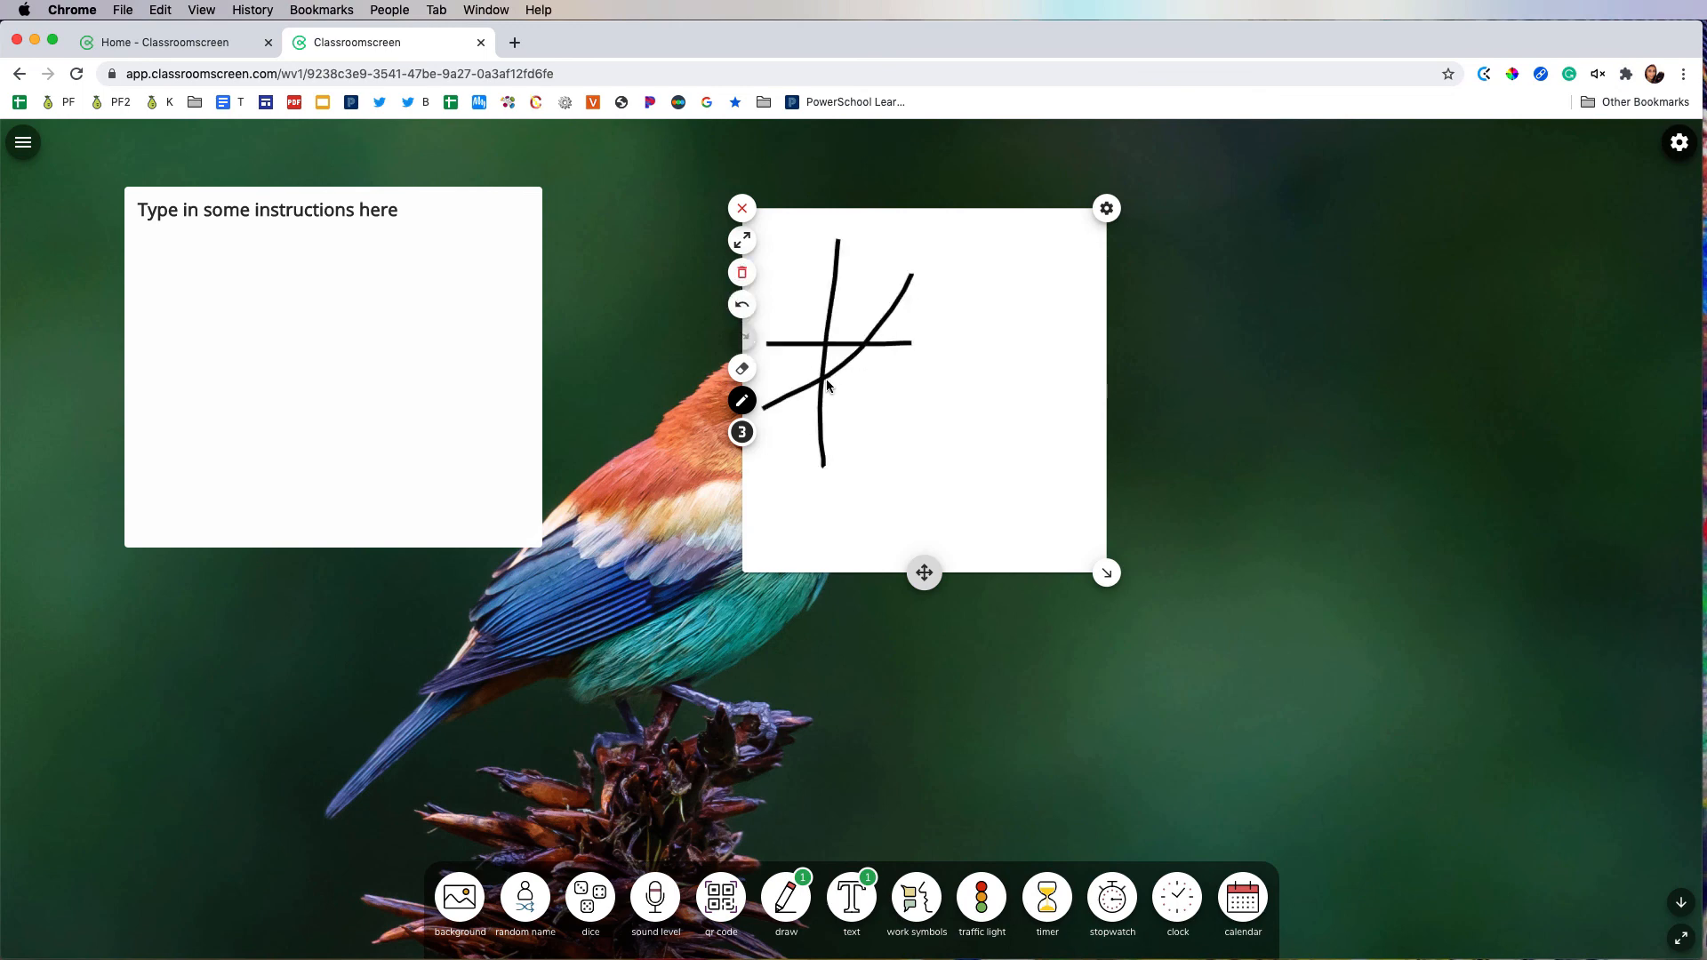